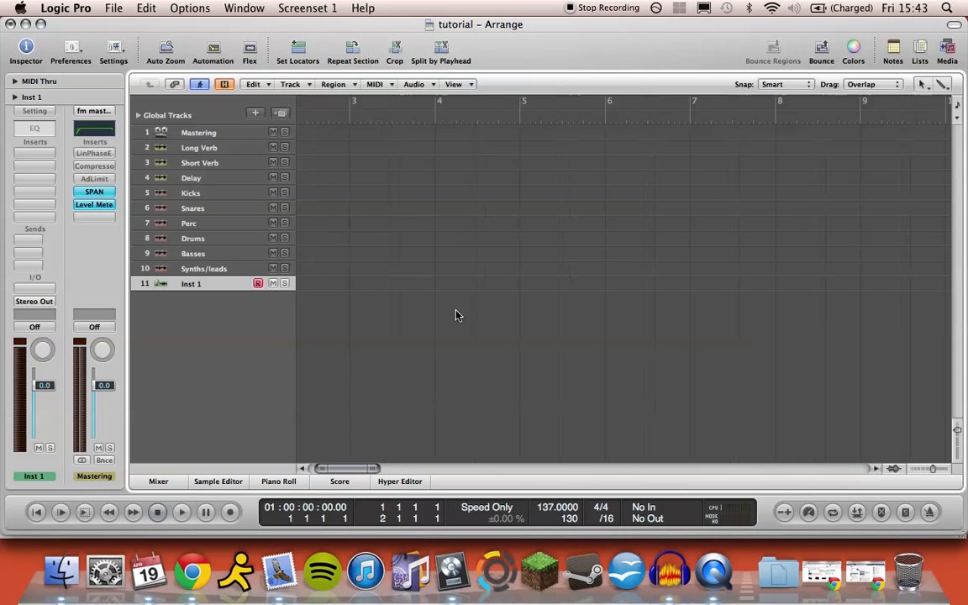
key(ctrl+Down)
key(ctrl+Down)
key(ctrl+Down)
key(ctrl+Down)
key(ctrl+Down)
key(ctrl+Down)
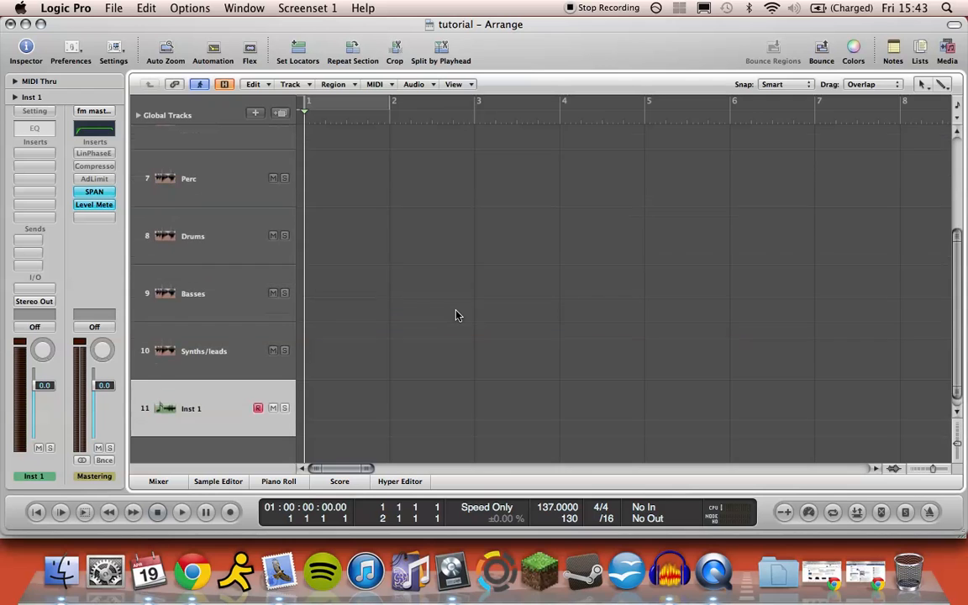
key(ctrl+Right)
key(ctrl+Right)
key(ctrl+Right)
key(ctrl+Right)
key(ctrl+Down)
key(ctrl+Down)
key(ctrl+Down)
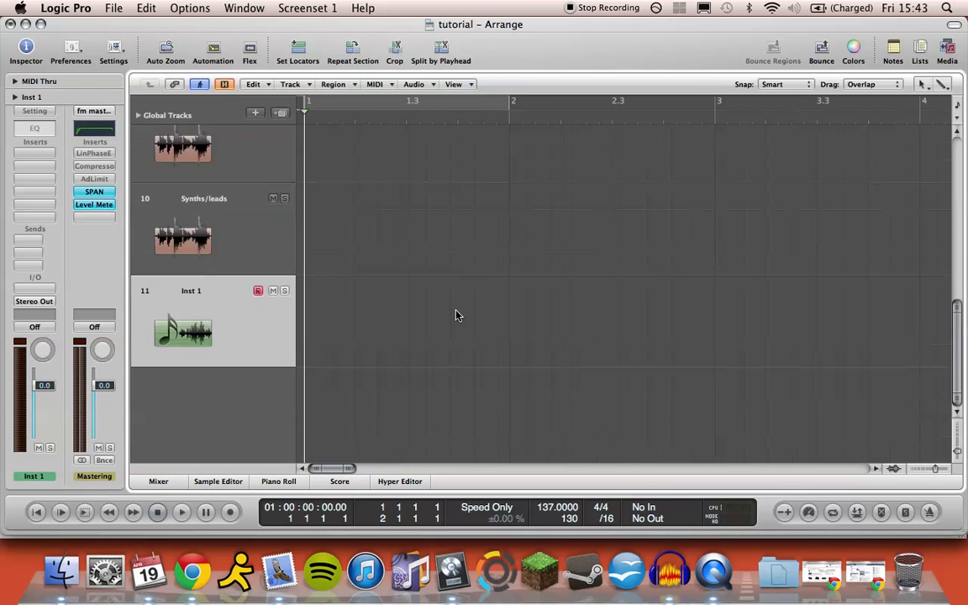
key(ctrl+Left)
key(ctrl+Left)
key(ctrl+Up)
key(ctrl+Up)
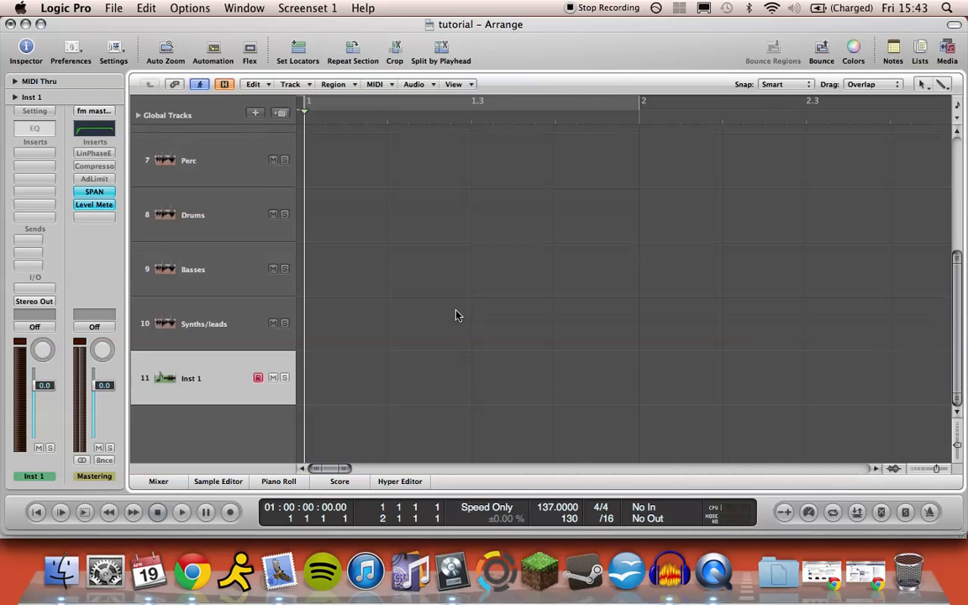
key(ctrl+Up)
key(ctrl+Up)
key(ctrl+Down)
key(ctrl+Left)
key(ctrl+Left)
key(ctrl+Down)
key(ctrl+Down)
key(ctrl+Down)
key(ctrl+Right)
key(ctrl+Right)
key(ctrl+Up)
key(ctrl+Up)
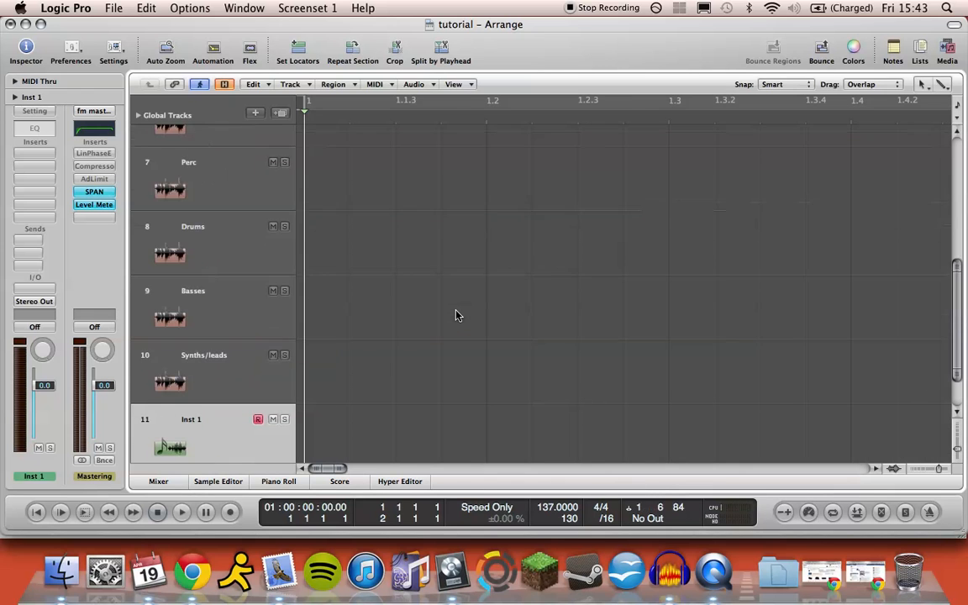
key(ctrl+Up)
key(ctrl+Up)
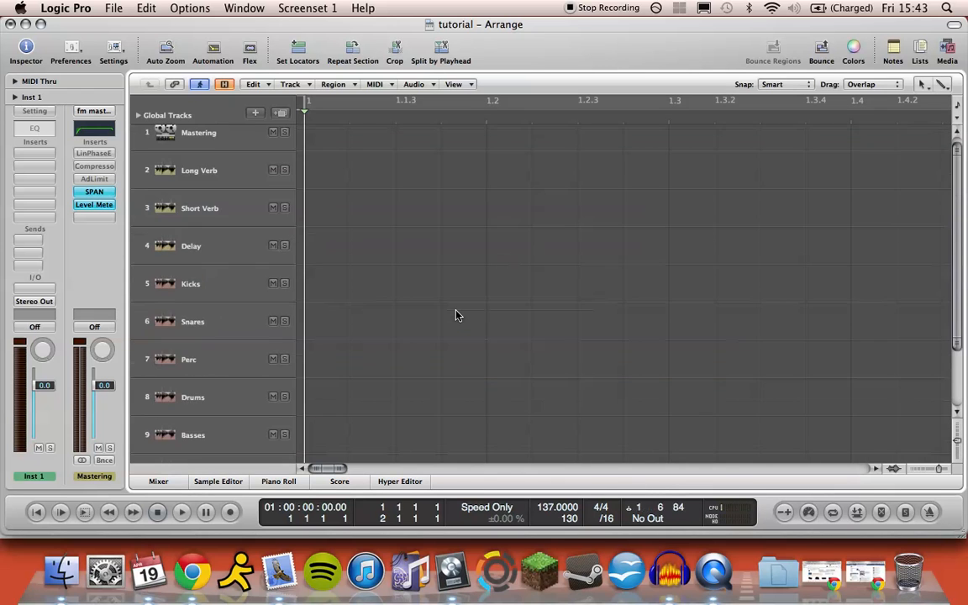
key(ctrl+Left)
key(ctrl+Right)
key(ctrl+Right)
key(ctrl+Right)
Create an empty MIDI region at bar 1 on the Inst 1 track.
key(ctrl+Down)
key(ctrl+Down)
key(ctrl+Down)
key(ctrl+Left)
key(ctrl+Left)
key(ctrl+Left)
right_click(340, 404)
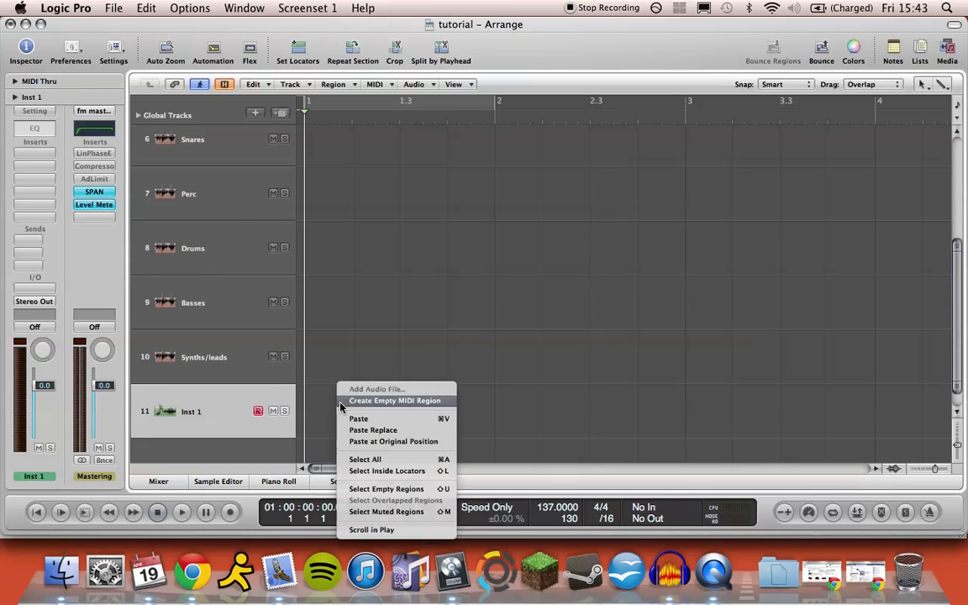
click(374, 397)
Solo the Inst 1 track and clear the region selection.
key(ctrl+Left)
key(ctrl+Down)
key(ctrl+Down)
key(ctrl+Left)
key(ctrl+Left)
key(ctrl+Right)
key(ctrl+Right)
key(ctrl+Right)
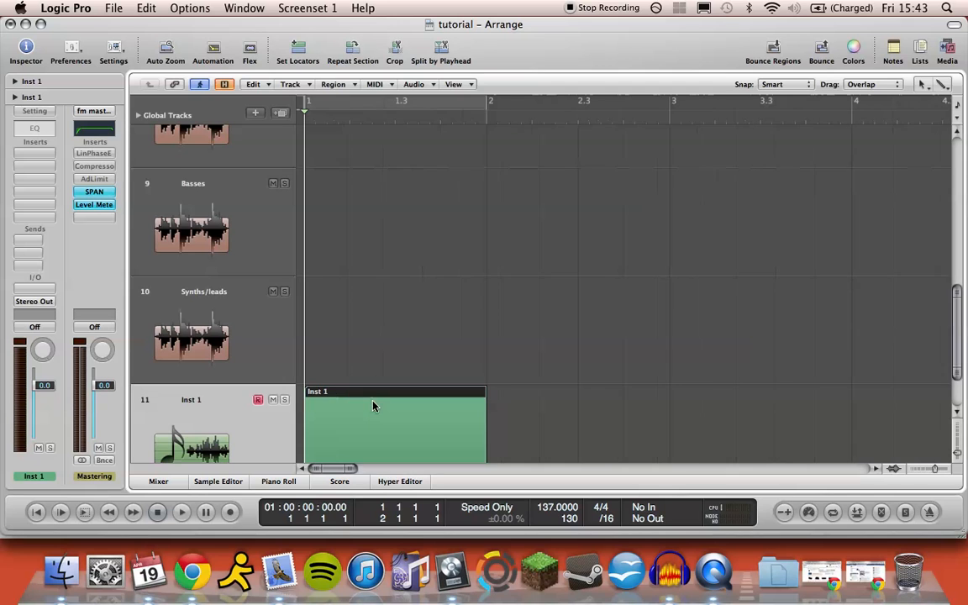
key(ctrl+Up)
key(ctrl+Up)
key(ctrl+Up)
click(285, 413)
click(469, 352)
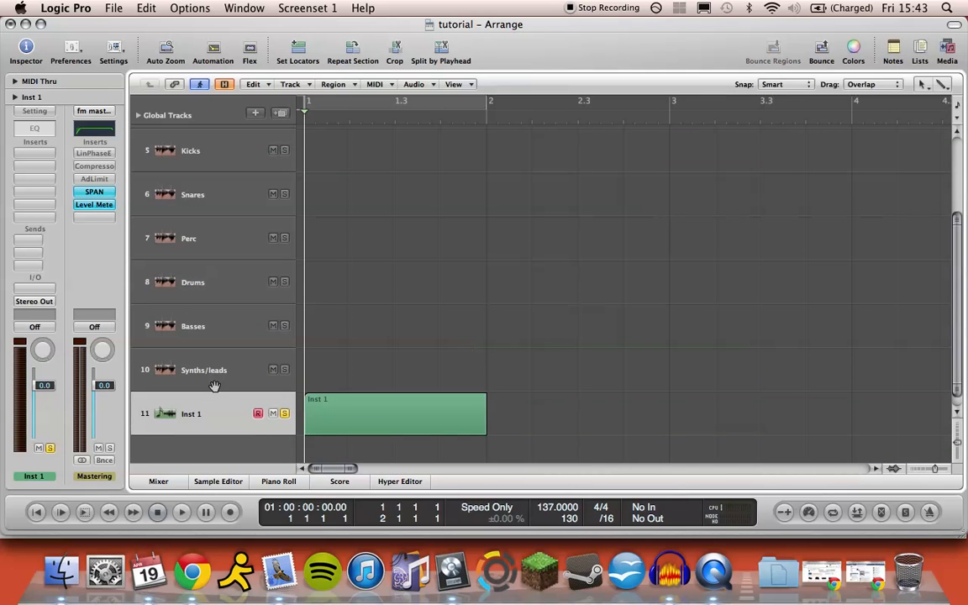
Look through the channel strips of the bus tracks from Long Verb to Synths/leads, ending on the Inst 1 track.
key(ctrl+Up)
key(ctrl+Up)
key(ctrl+Up)
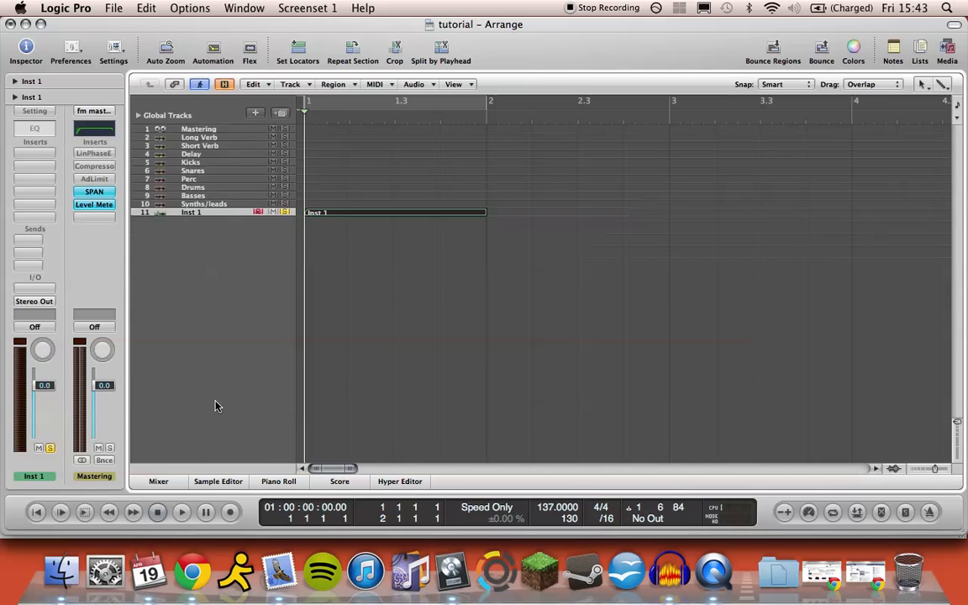
key(ctrl+Down)
key(ctrl+Down)
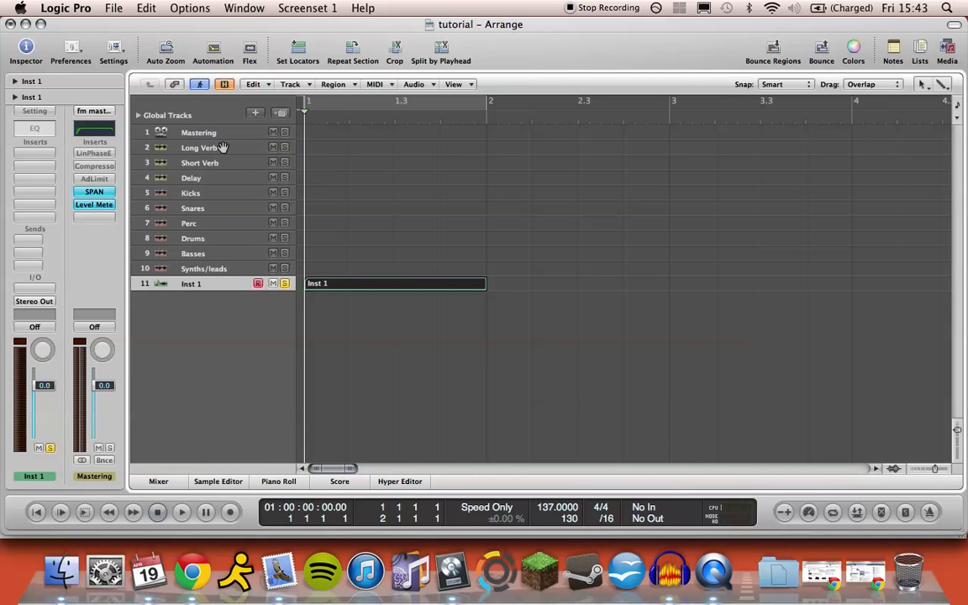
click(222, 148)
click(216, 162)
click(209, 195)
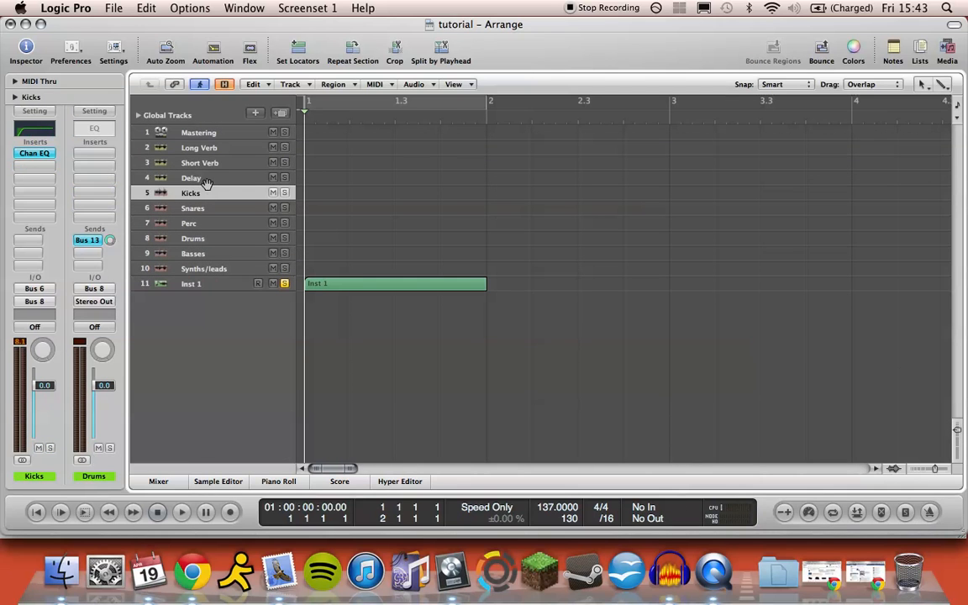
click(206, 179)
click(212, 207)
click(214, 192)
click(215, 207)
click(210, 223)
click(208, 238)
click(210, 253)
click(210, 238)
click(208, 222)
click(210, 192)
click(200, 252)
click(202, 267)
click(188, 252)
click(198, 283)
Insert the ES2 (Synthesizer 2) instrument in stereo on the Inst 1 track and move its window off the channel strips.
scroll(559, 408, down, 1)
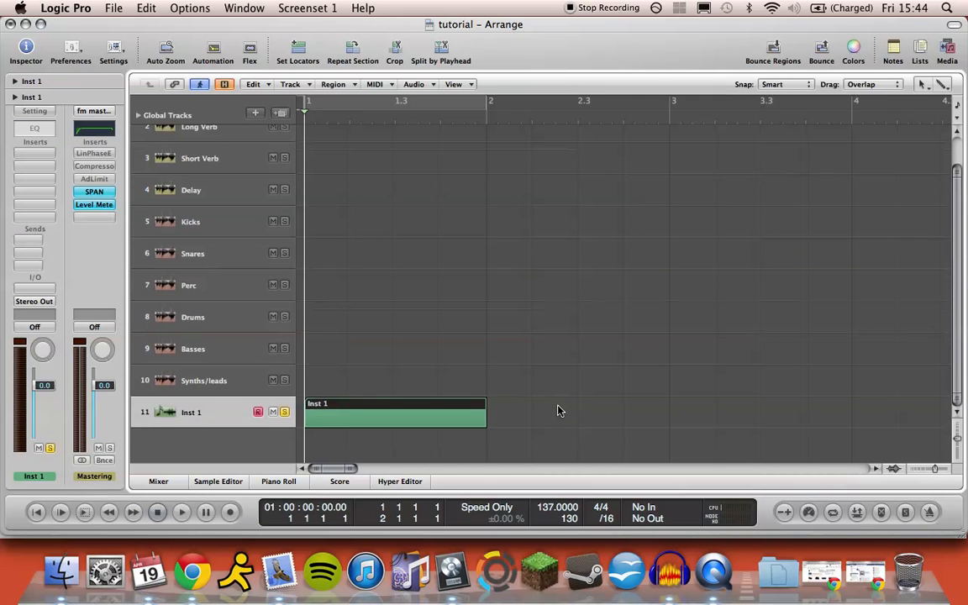
scroll(430, 371, up, 3)
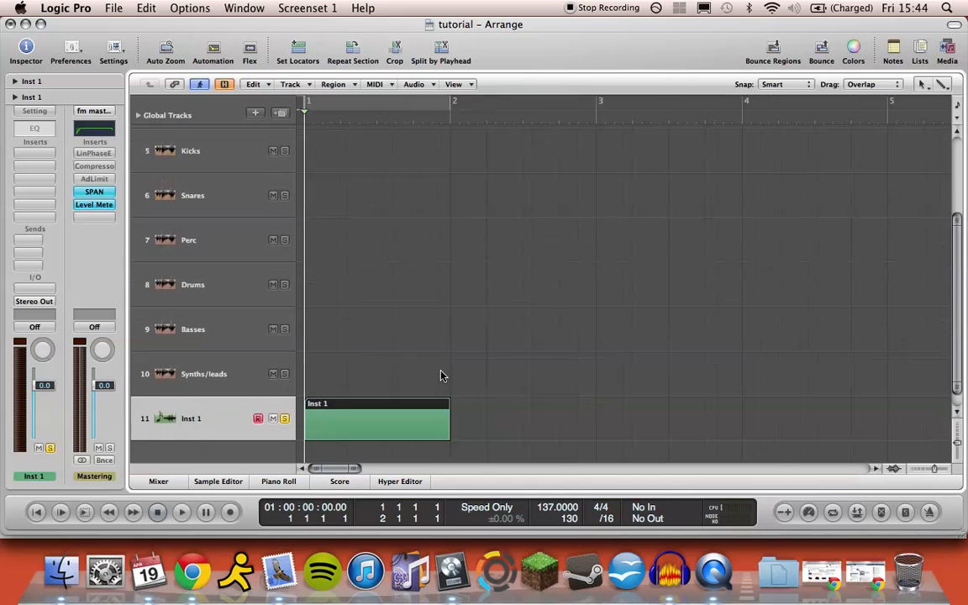
scroll(441, 371, down, 1)
scroll(441, 371, up, 5)
scroll(441, 371, down, 4)
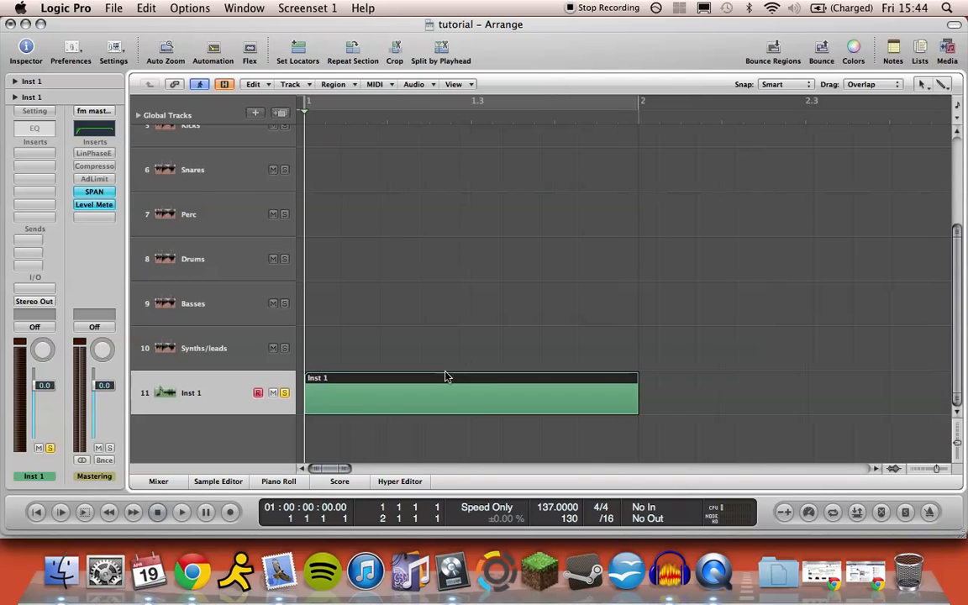
click(44, 293)
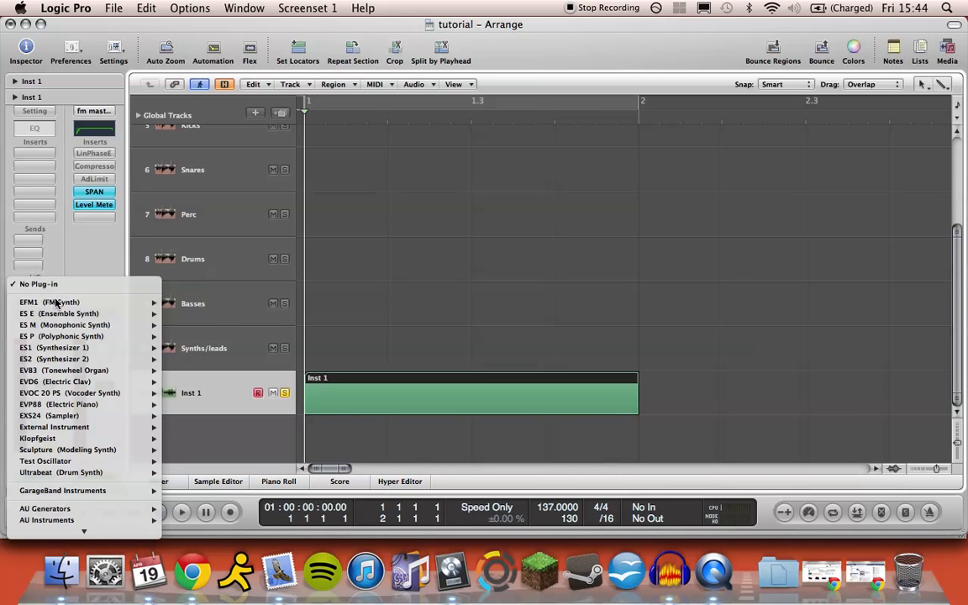
mouse_move(82, 327)
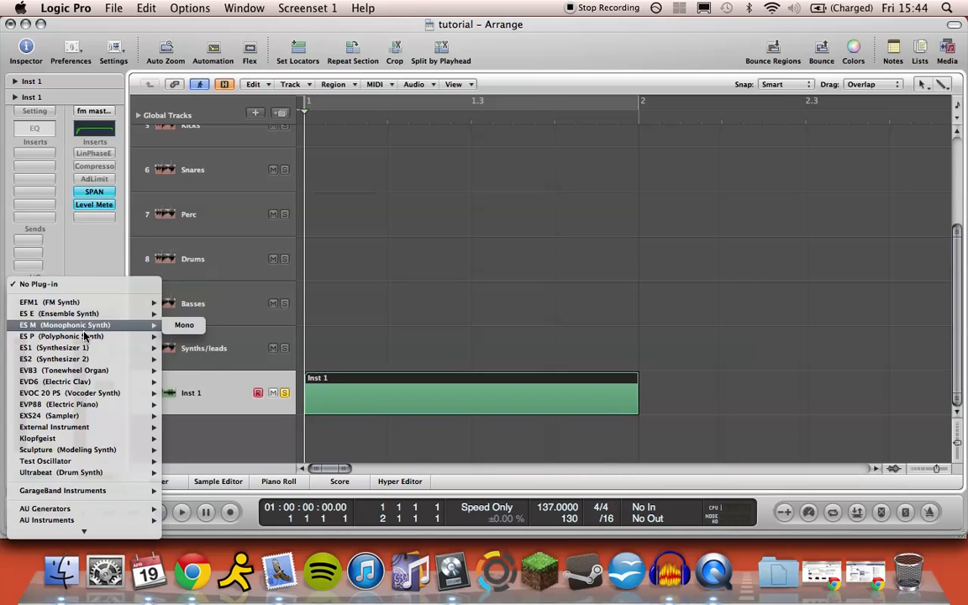
mouse_move(74, 363)
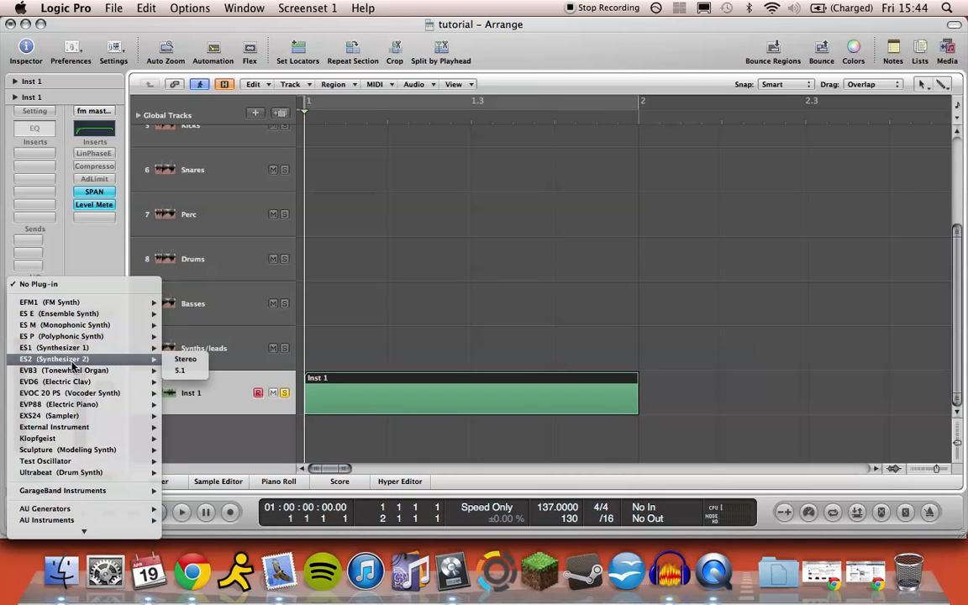
click(179, 359)
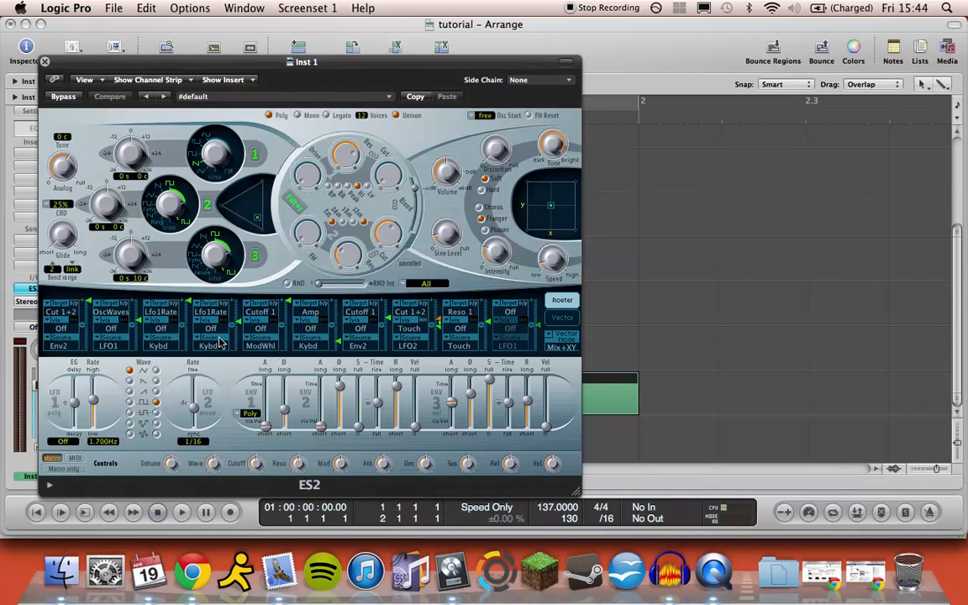
drag(282, 63, 671, 25)
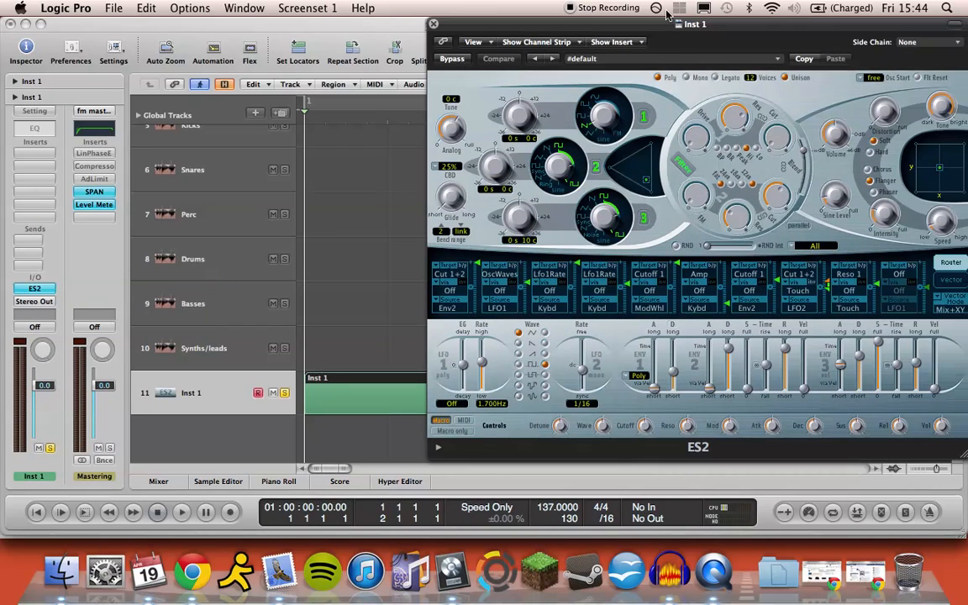
Load the sine preset into the ES2 and reposition its window.
click(664, 64)
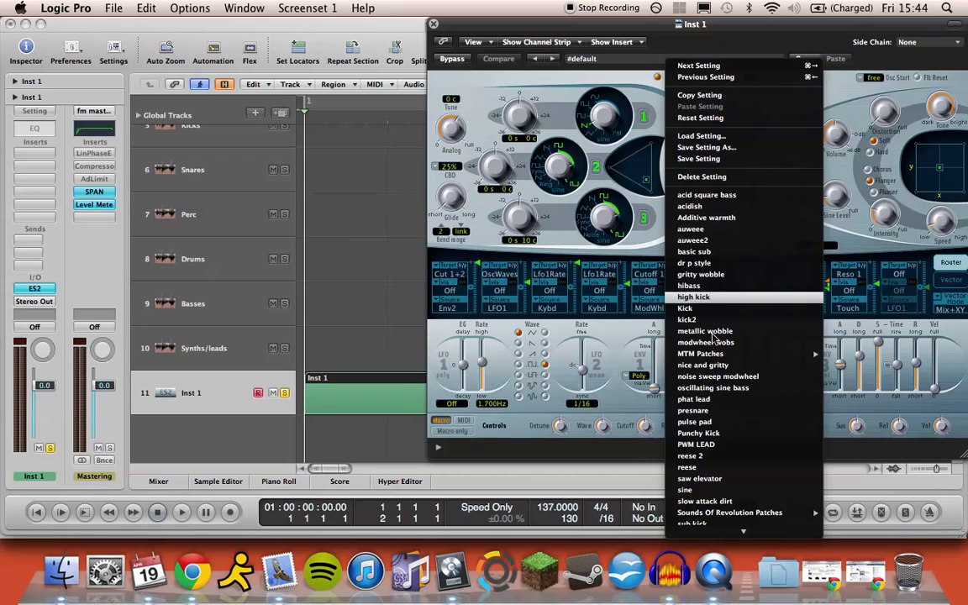
click(713, 490)
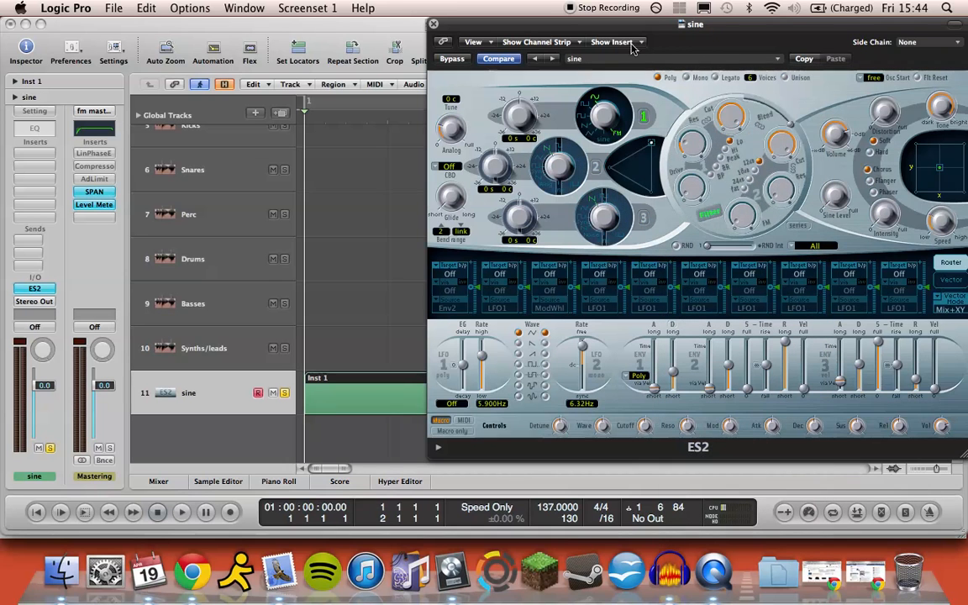
drag(694, 23, 429, 10)
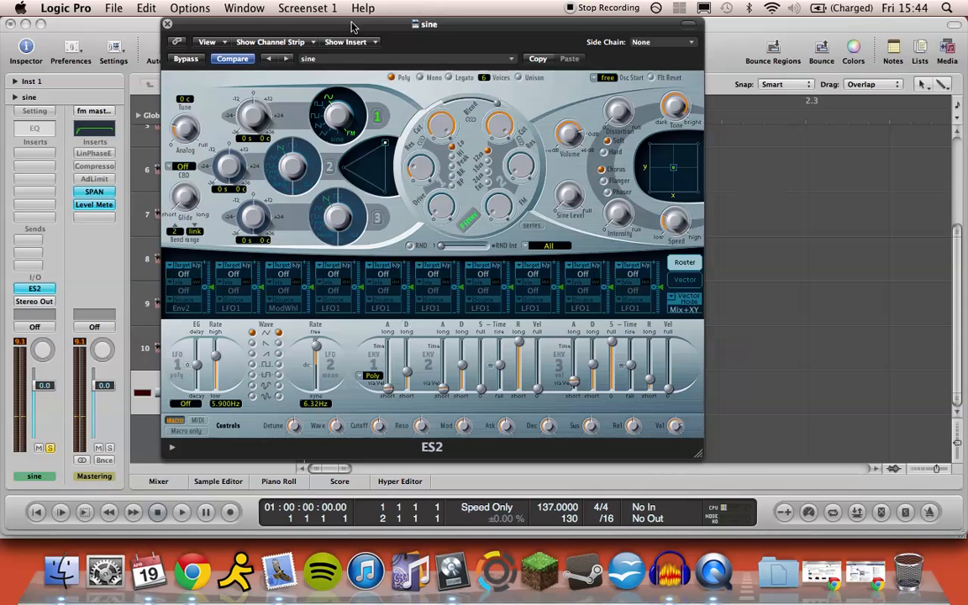
drag(409, 31, 451, 25)
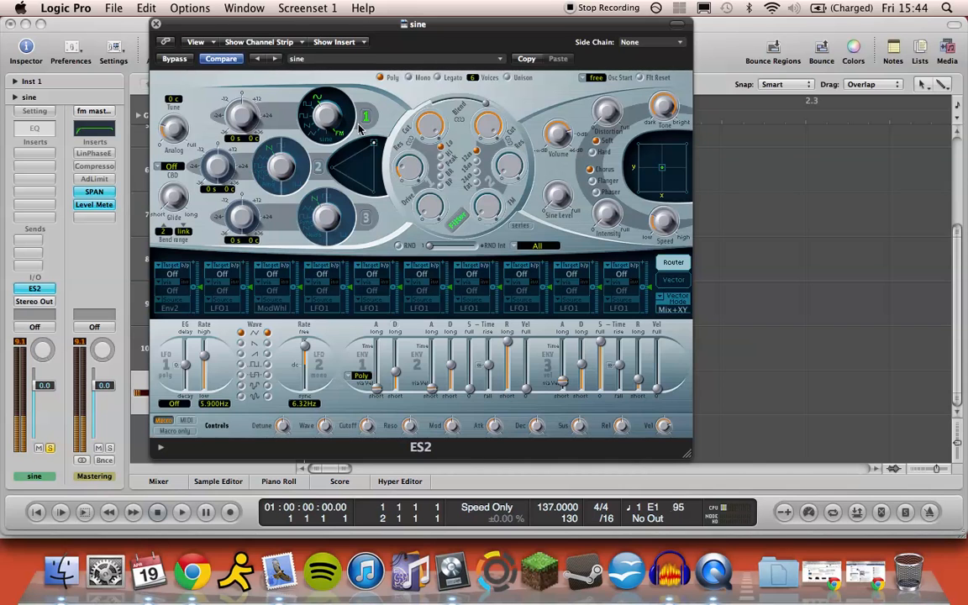
Open the Inst 1 region in the Piano Roll and close the ES2 window.
drag(177, 29, 407, 35)
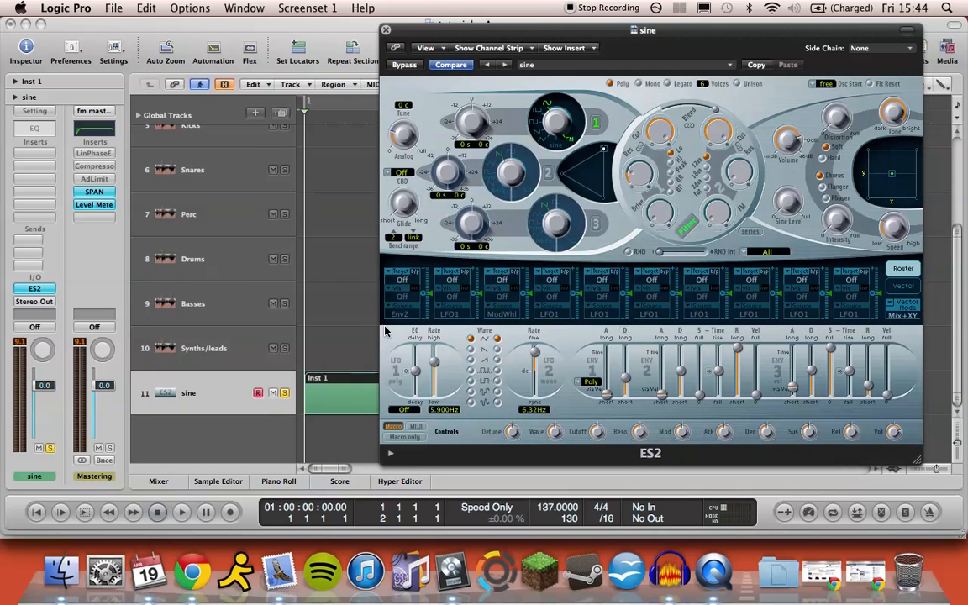
double_click(330, 398)
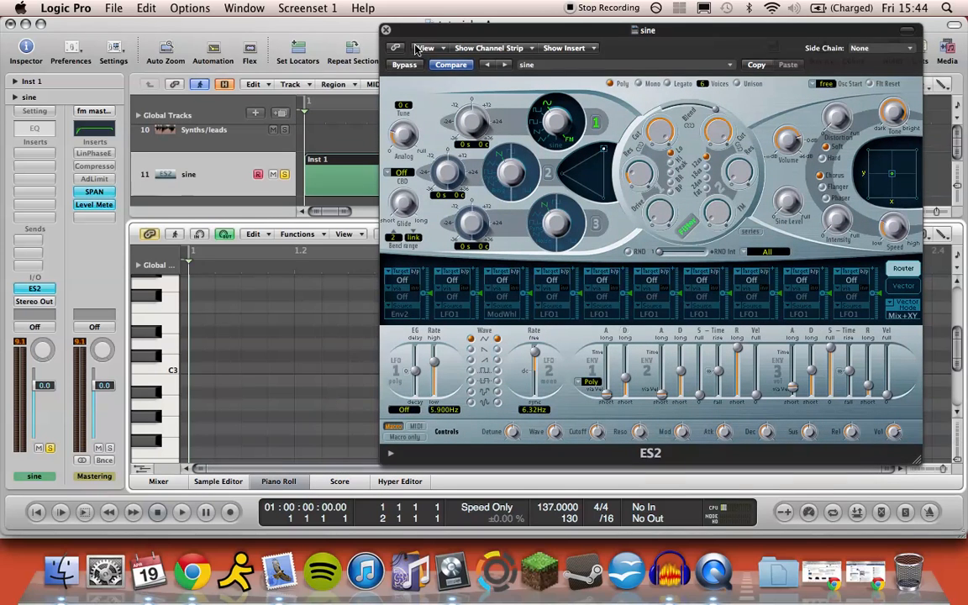
click(385, 30)
Add two G#0 notes to the region, on beat 1 and halfway through beat 3, and close the Piano Roll.
scroll(192, 381, down, 3)
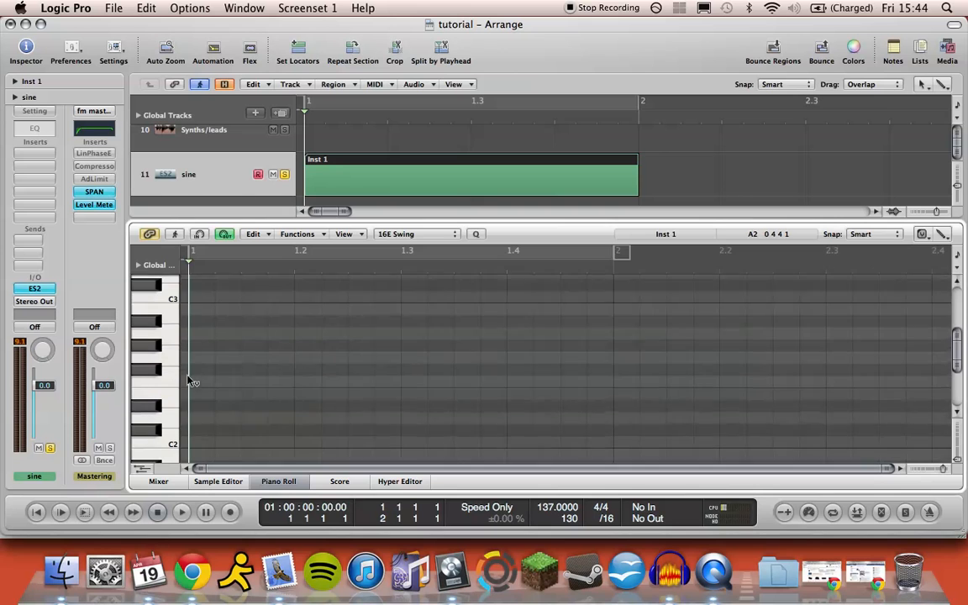
scroll(232, 358, down, 6)
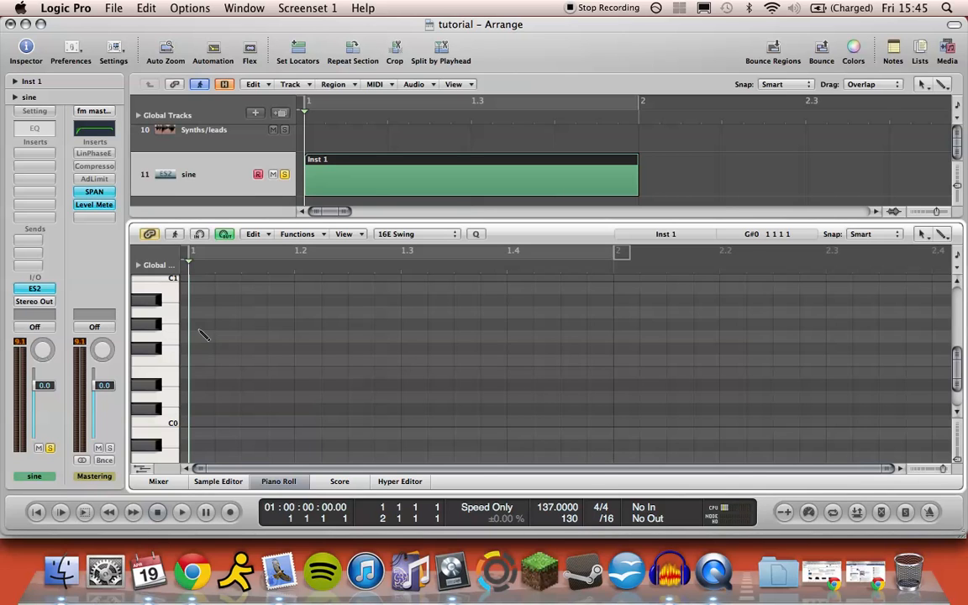
click(200, 325)
click(462, 326)
click(290, 485)
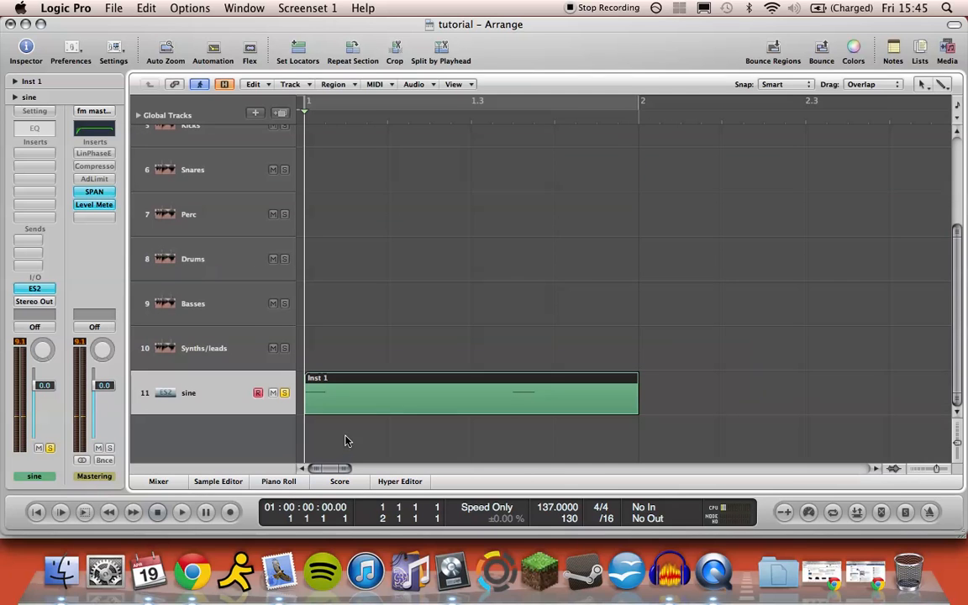
Turn on cycle mode over bar 1, start playback and reopen the ES2 window.
key(c)
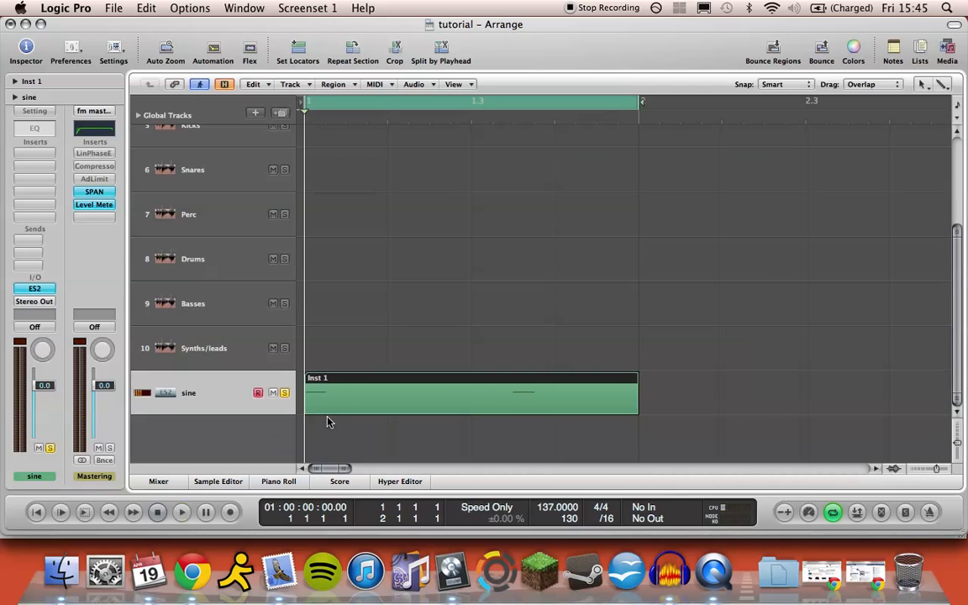
key(space)
click(32, 289)
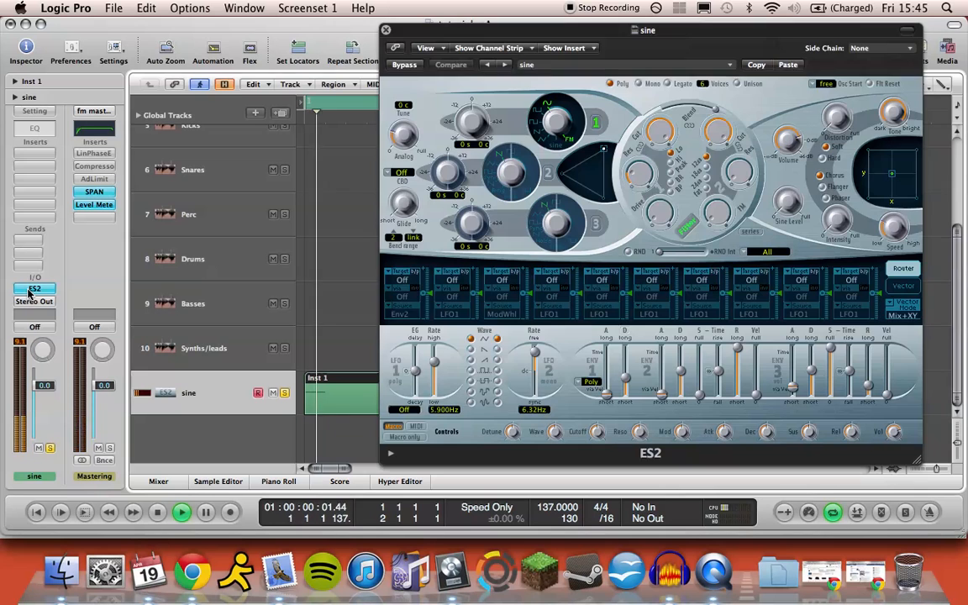
Set the first ES2 router slot's target to Pitch 1 with Env2 as source and raise its modulation amount to maximum.
click(405, 280)
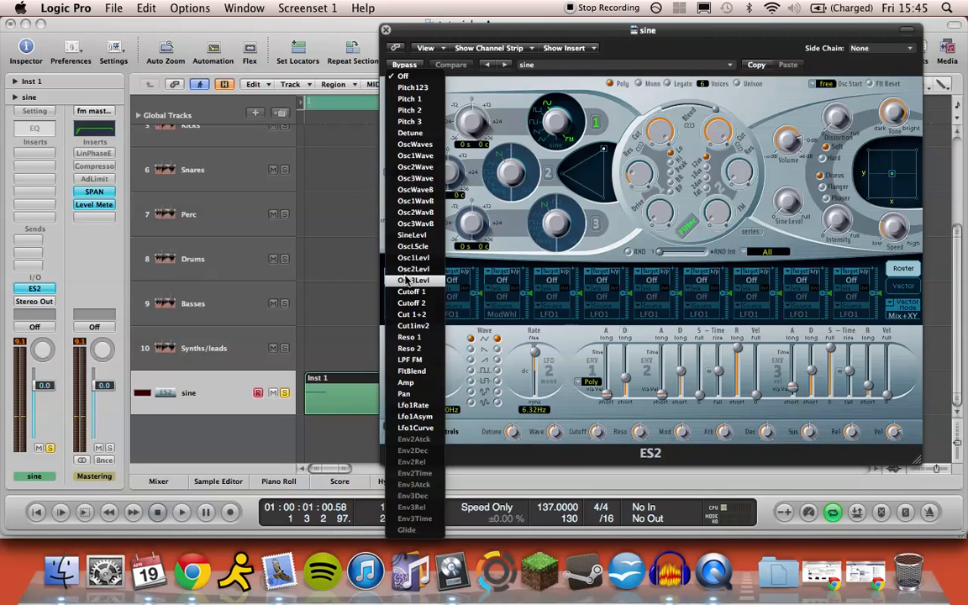
click(409, 98)
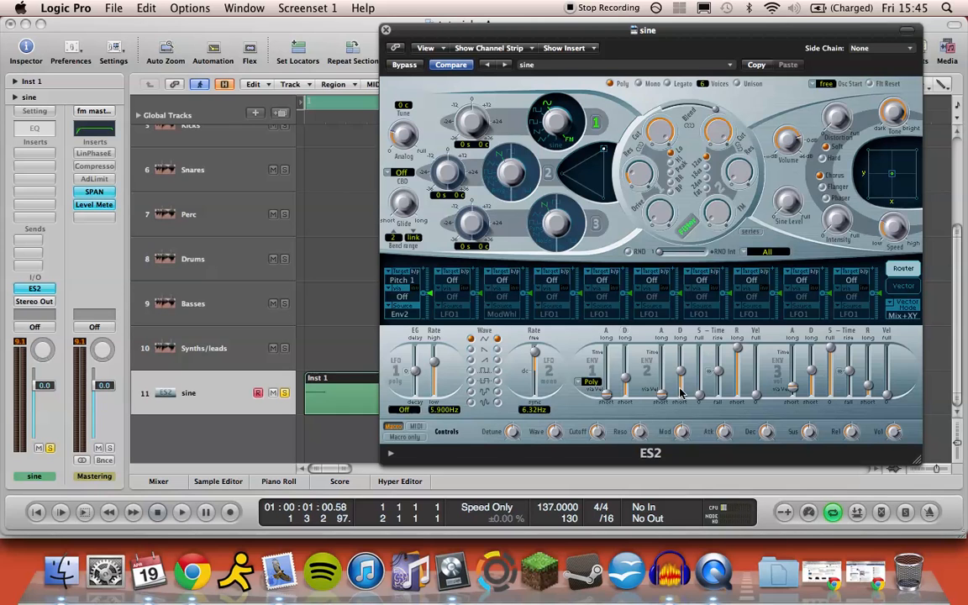
drag(429, 298, 431, 275)
Play the loop and adjust the ES2's Envelope 2 decay to about 81 ms.
key(space)
drag(683, 370, 681, 376)
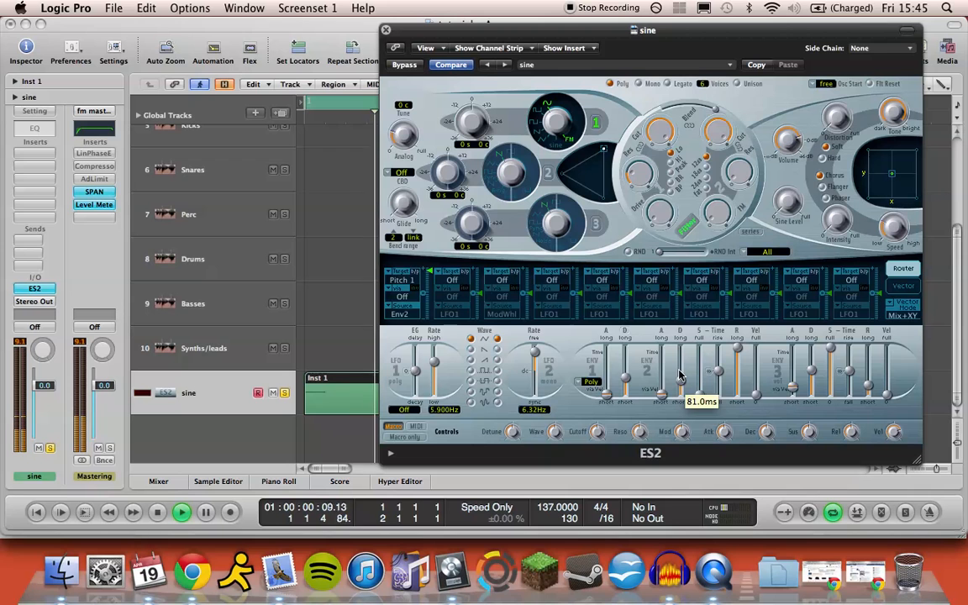
drag(603, 46, 565, 40)
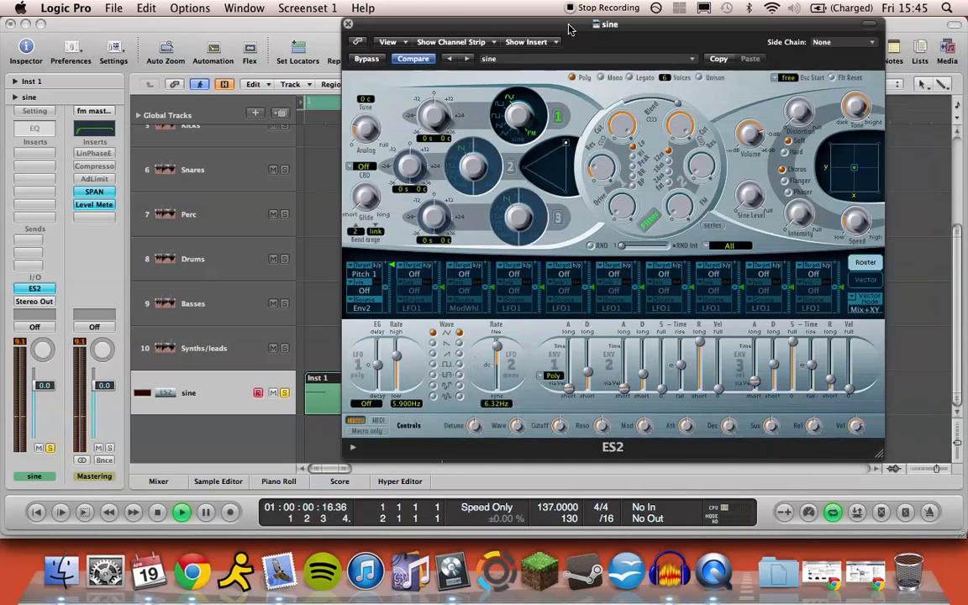
drag(394, 267, 394, 267)
drag(644, 373, 643, 375)
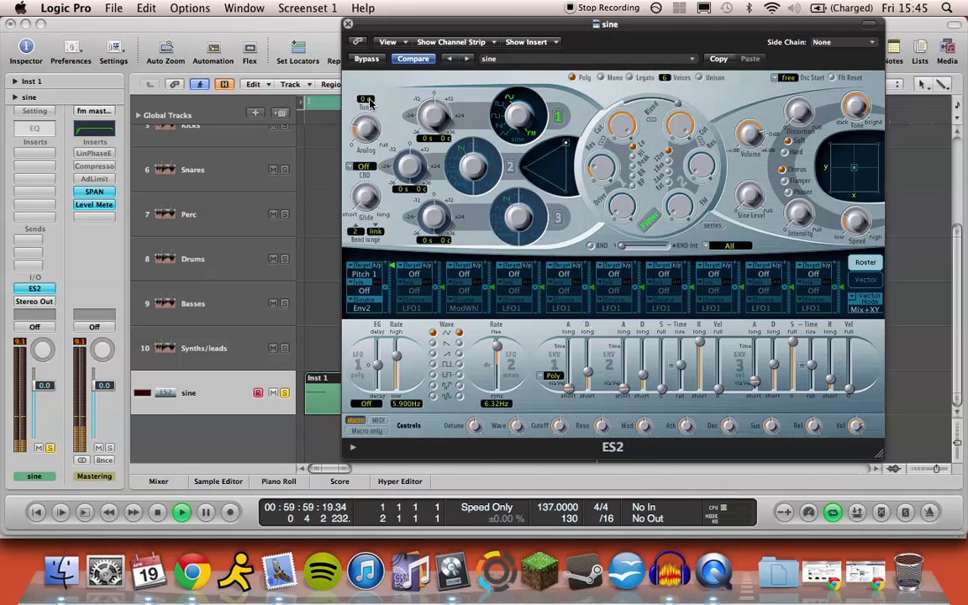
Lower the ES2's Envelope 3 sustain to zero, shorten its decay slightly and close the synth window.
drag(362, 126, 362, 123)
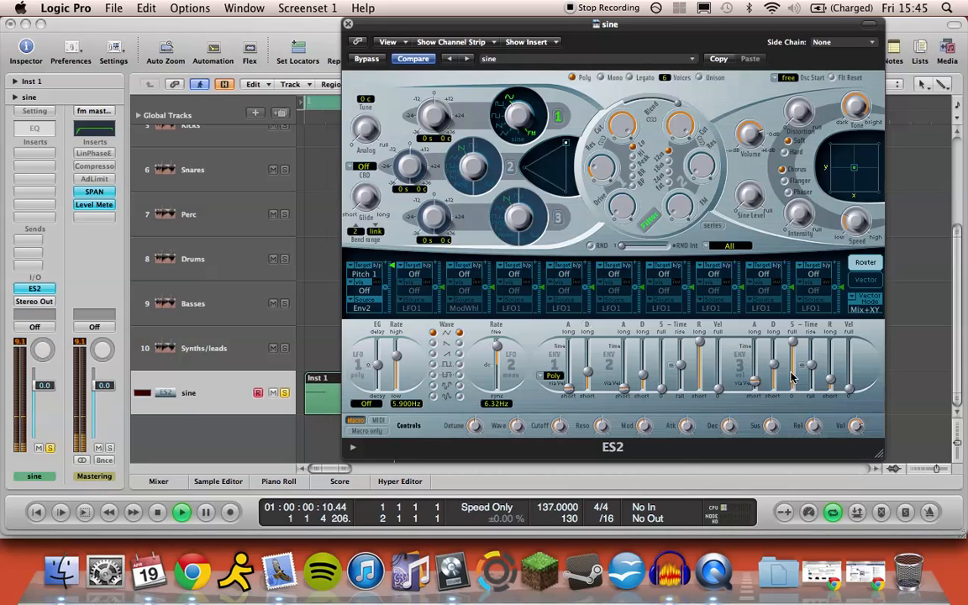
drag(792, 346, 789, 466)
mouse_move(775, 366)
mouse_down()
mouse_move(755, 385)
mouse_move(772, 382)
mouse_up()
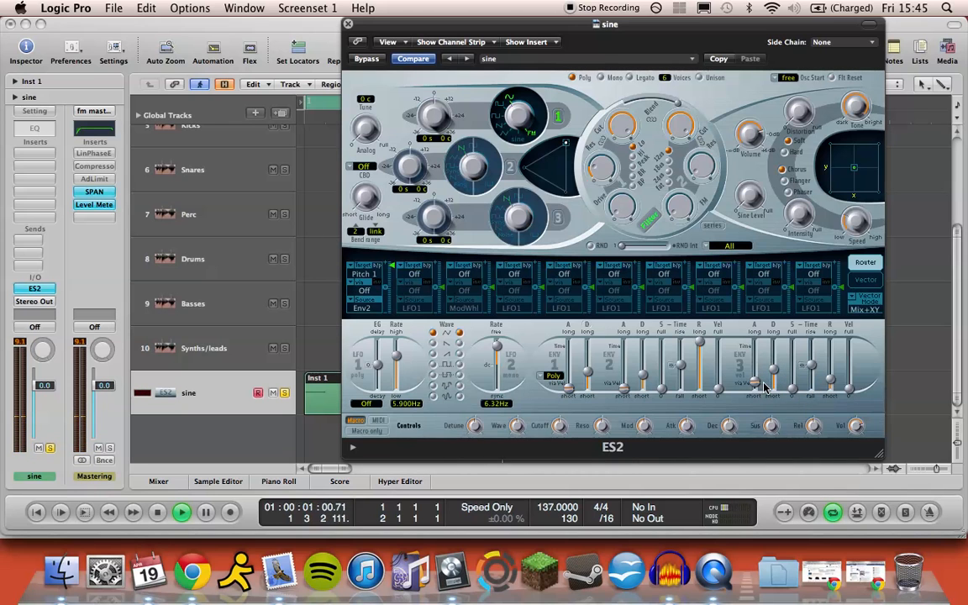
drag(753, 141, 795, 78)
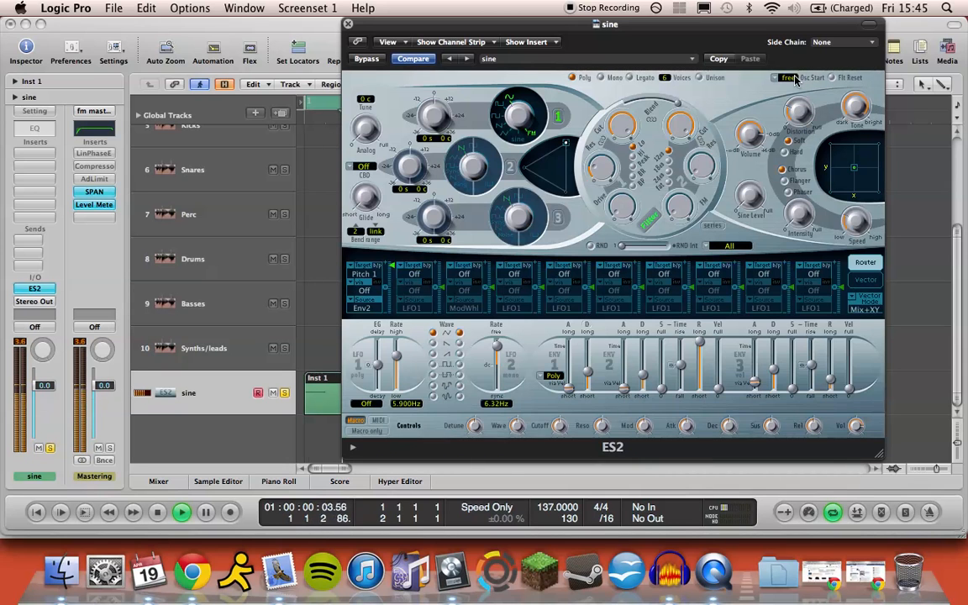
click(348, 24)
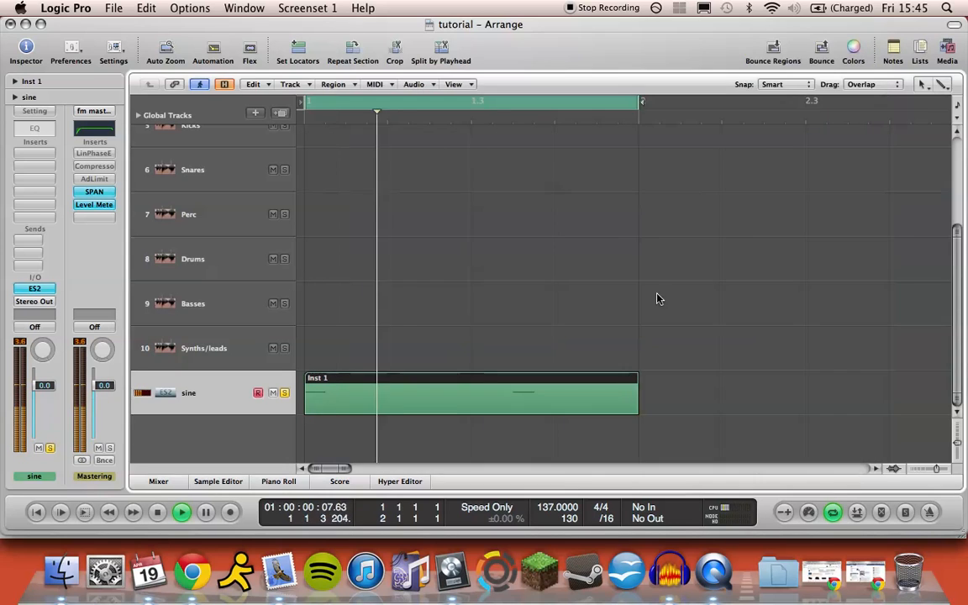
Stop playback, fit the whole arrangement in view and play the looped region again to check the sound.
click(657, 298)
key(space)
key(z)
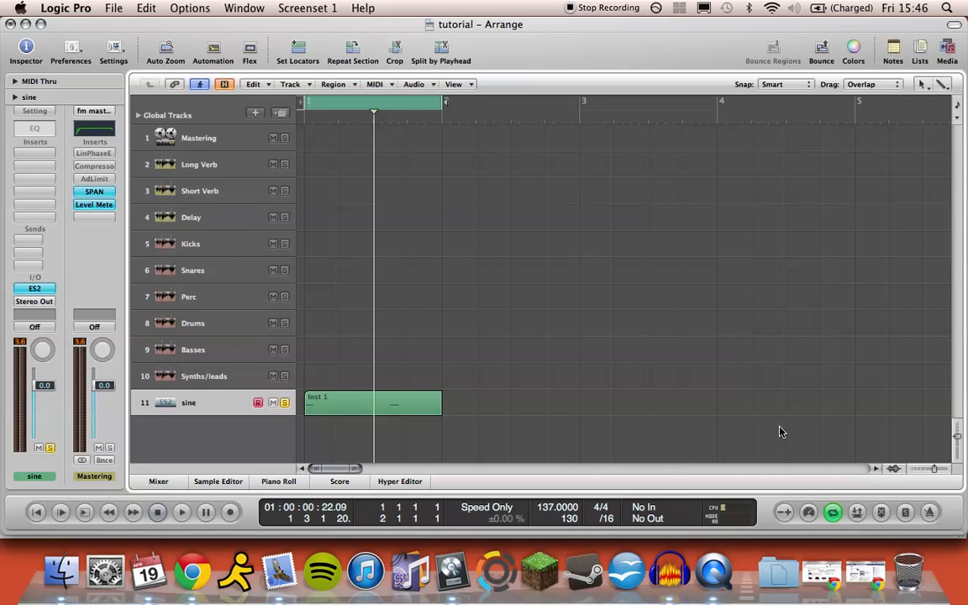
key(space)
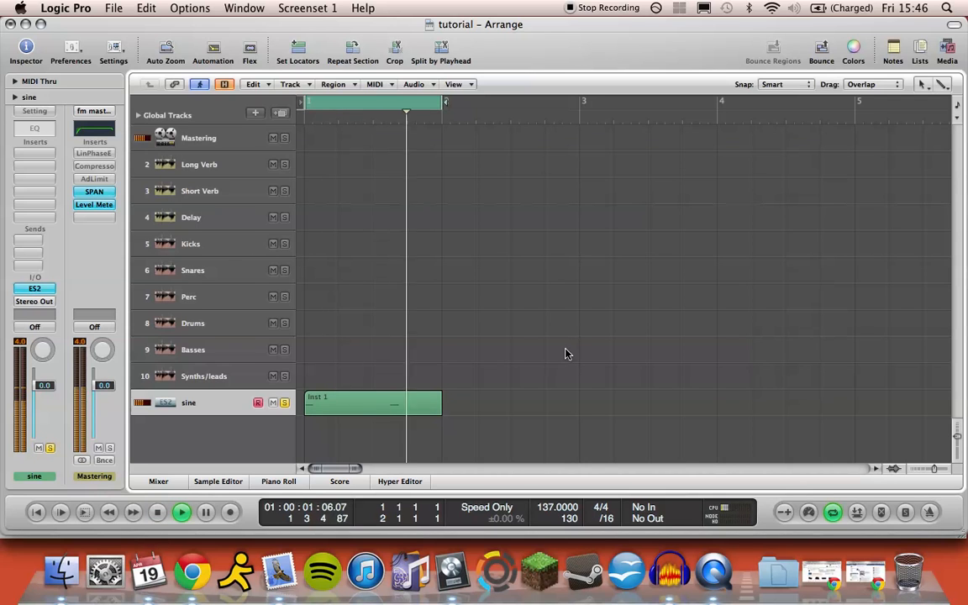
scroll(569, 354, right, 5)
scroll(569, 353, down, 4)
scroll(568, 353, left, 5)
key(ctrl+Up)
key(ctrl+Up)
key(ctrl+Up)
key(ctrl+Up)
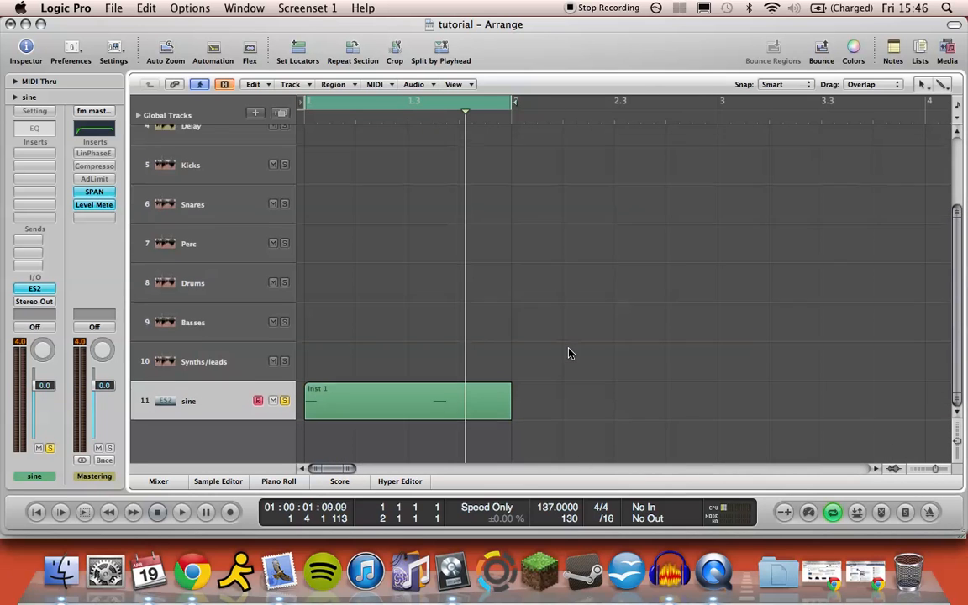
Add a new instrument track below the sine track and rename the sine track as sub kick.
double_click(232, 452)
scroll(400, 393, right, 4)
scroll(400, 394, left, 5)
double_click(225, 384)
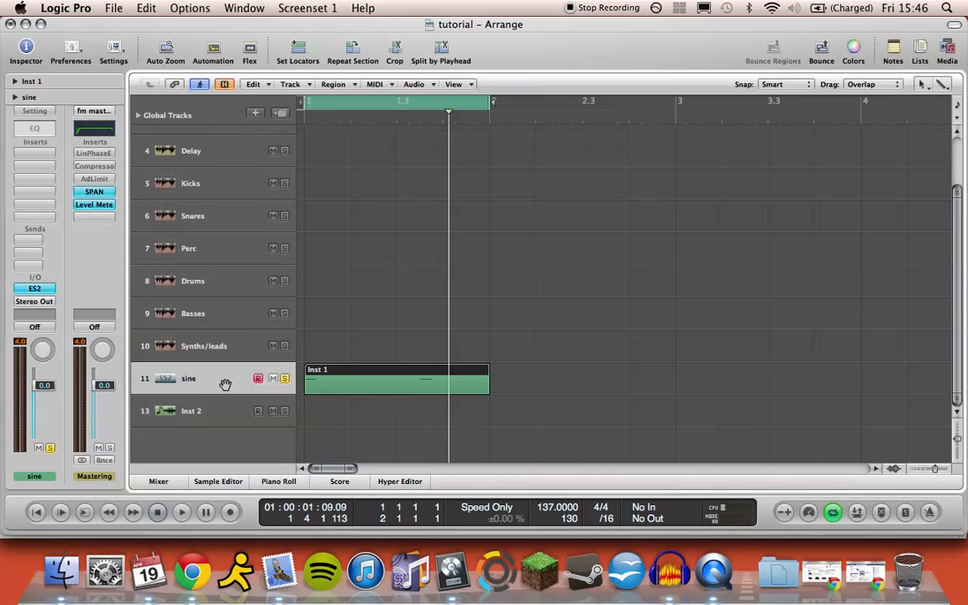
text(sub k)
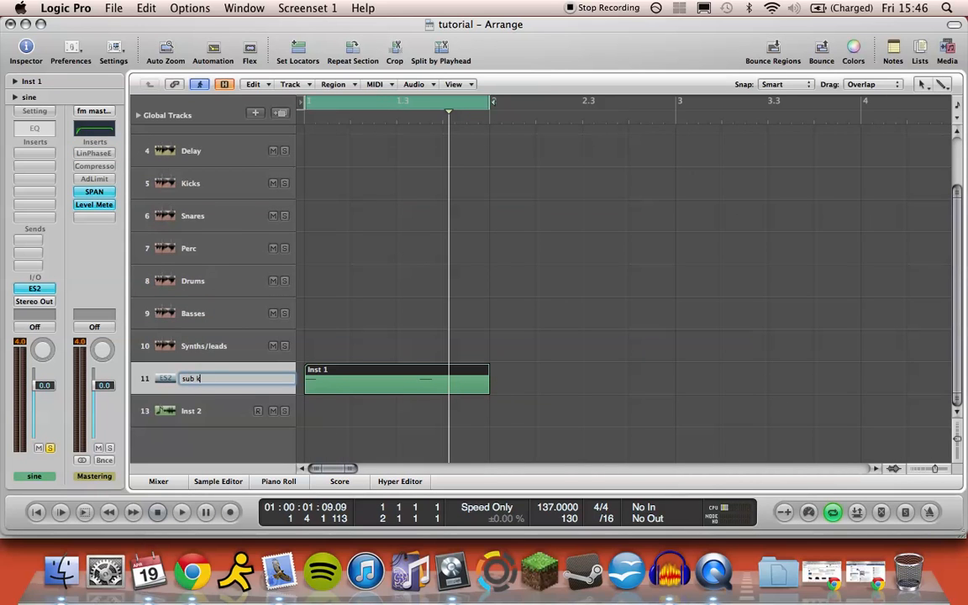
text(ick)
key(Return)
Turn off solo on the sub kick track and load a mono EXS24 sampler on the Inst 2 track.
key(Down)
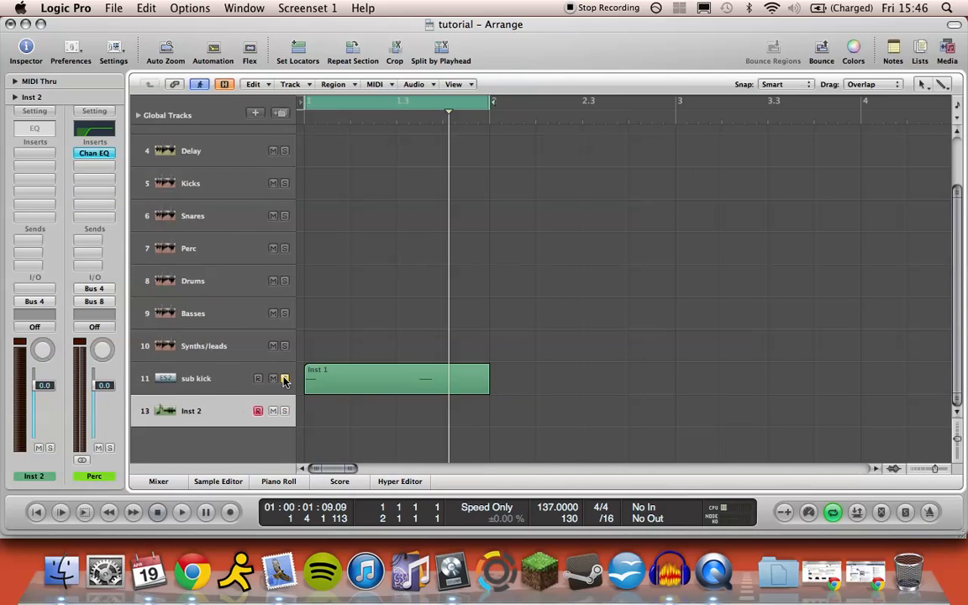
key(ctrl+Down)
key(ctrl+Right)
key(ctrl+Right)
scroll(327, 392, left, 5)
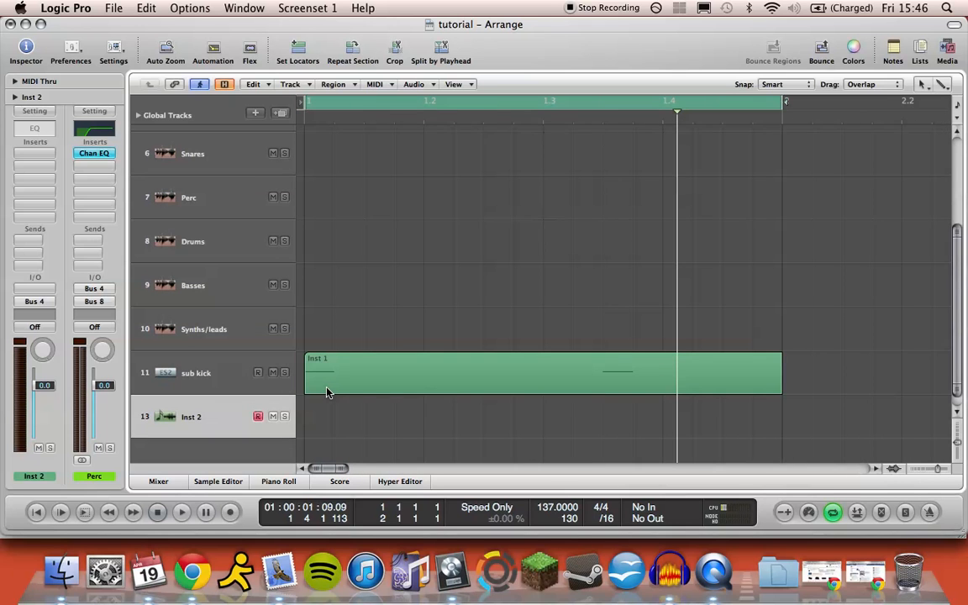
click(33, 290)
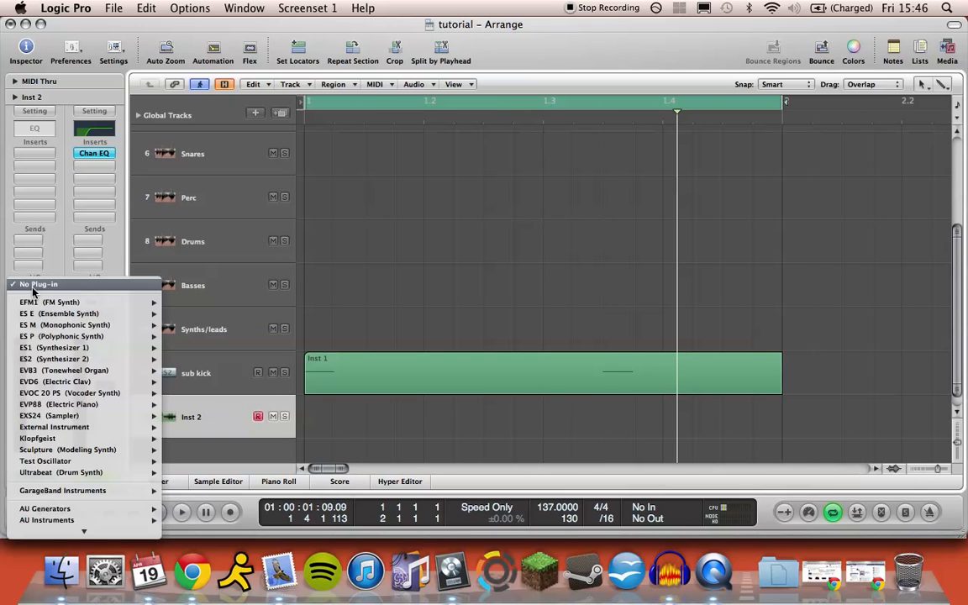
mouse_move(105, 416)
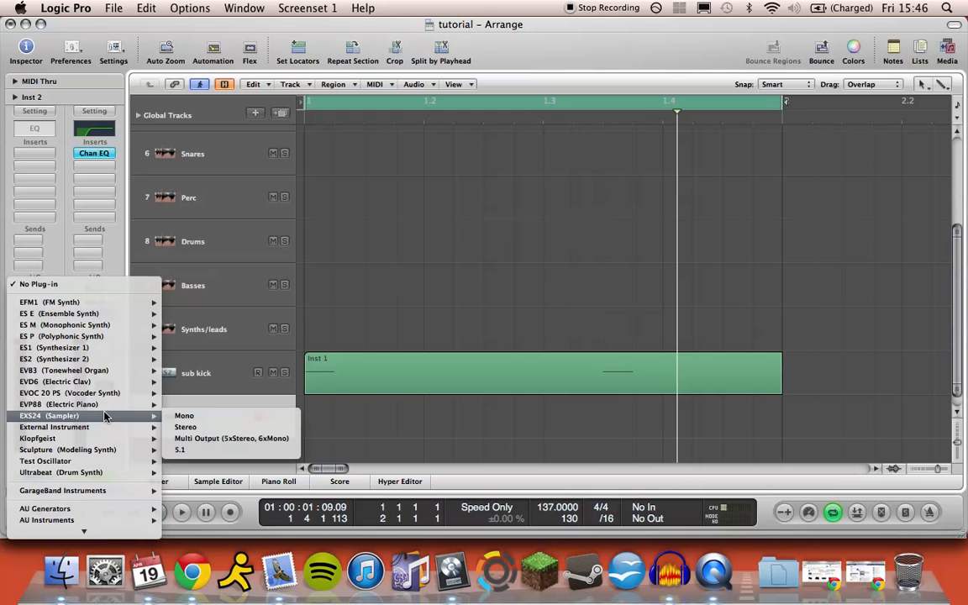
click(192, 416)
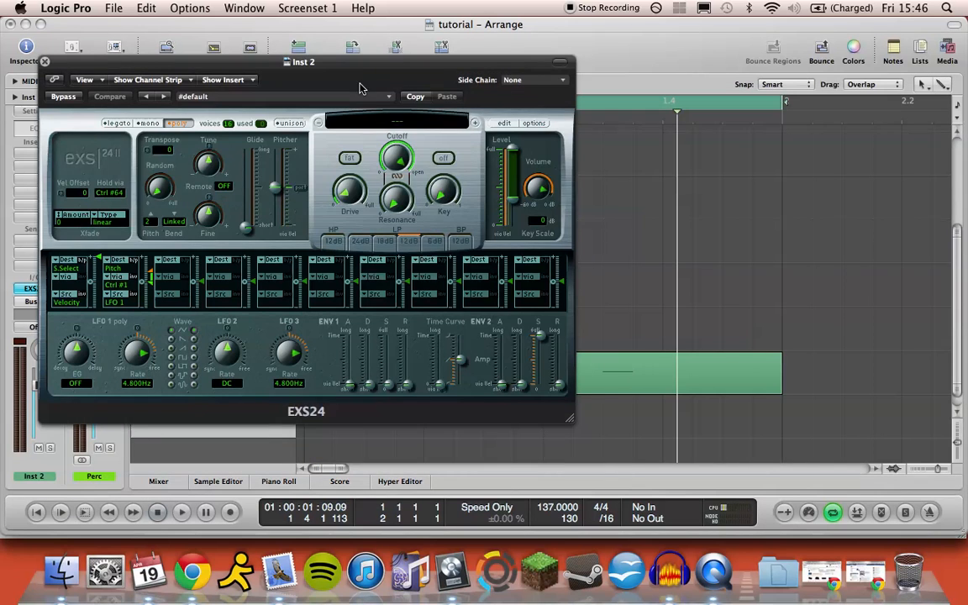
Load the factory electronic drum kit Roland TR-808 into the EXS24 and close its window.
click(372, 118)
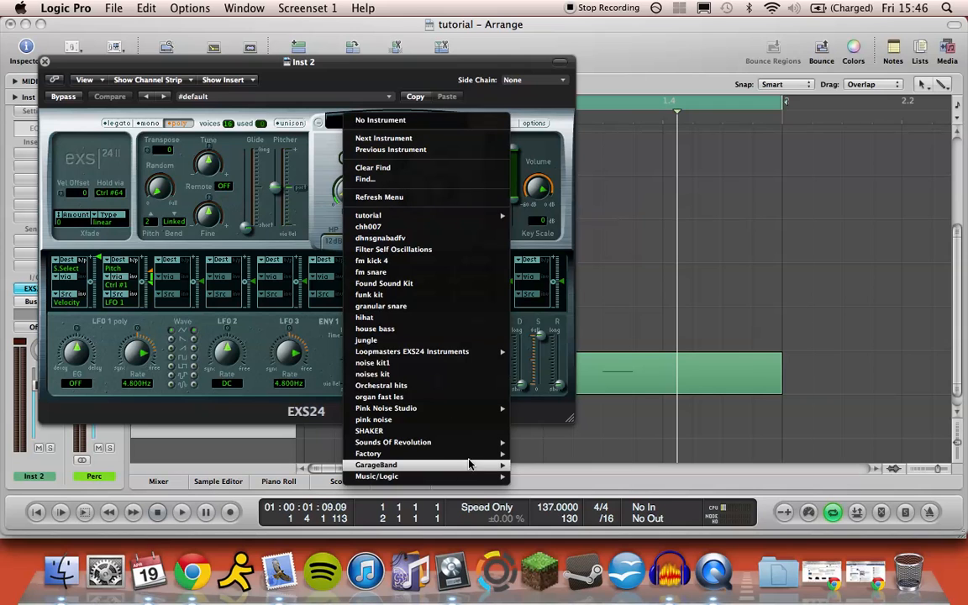
mouse_move(470, 458)
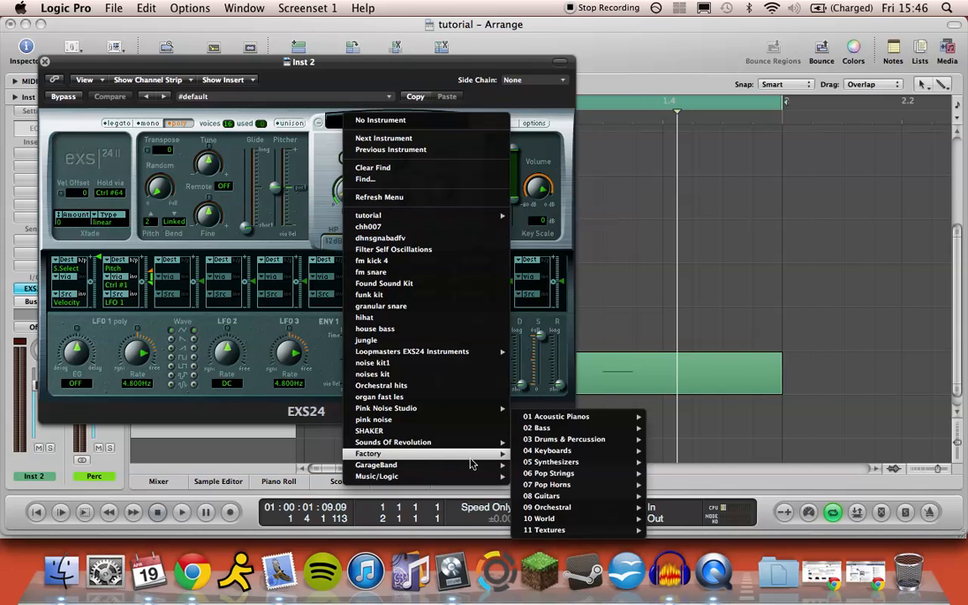
mouse_move(584, 445)
mouse_move(683, 452)
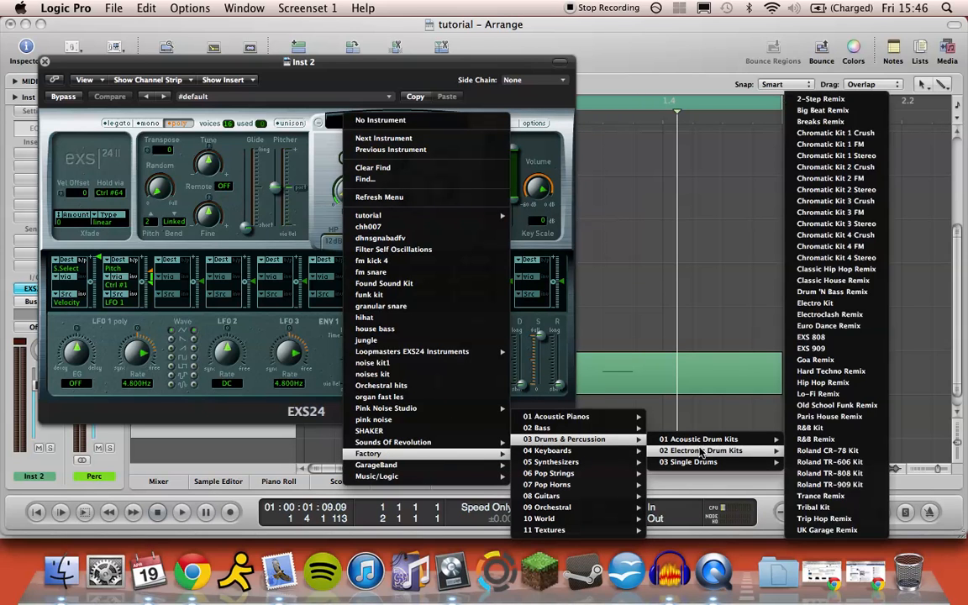
click(807, 474)
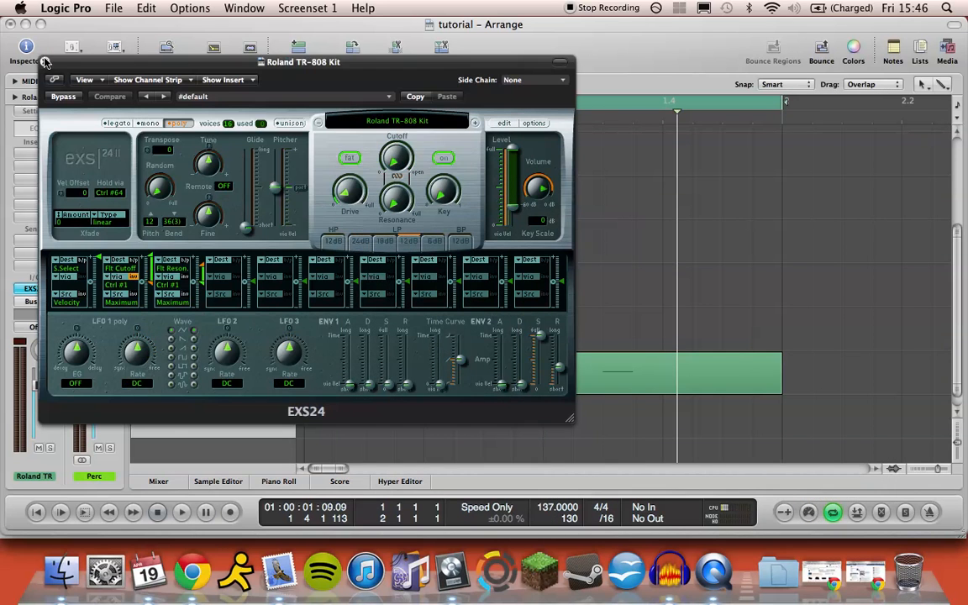
click(45, 61)
Copy the sub kick region onto the Roland TR-808 track at bar 1 and solo that track.
drag(441, 365, 375, 420)
click(286, 417)
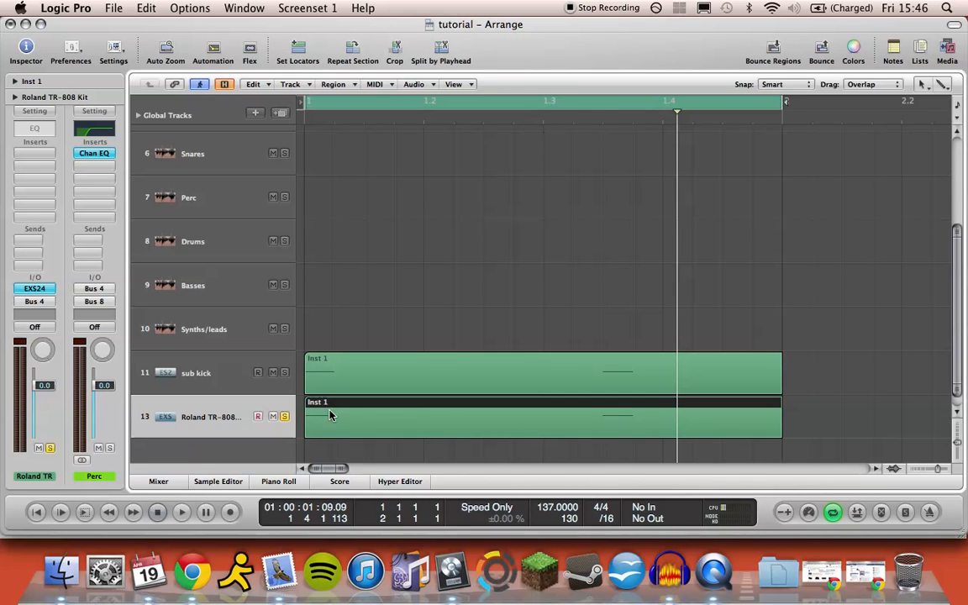
Move both notes of the copied TR-808 region up about two octaves in the Piano Roll, then close the editor.
double_click(545, 410)
drag(530, 406, 173, 341)
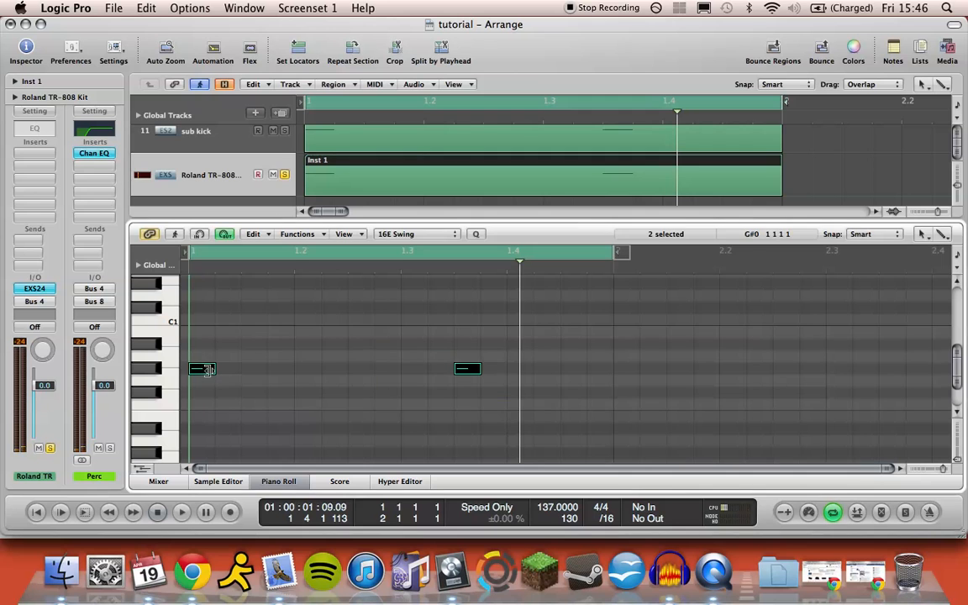
drag(204, 374, 202, 304)
scroll(191, 388, up, 2)
drag(202, 420, 202, 301)
scroll(204, 368, down, 4)
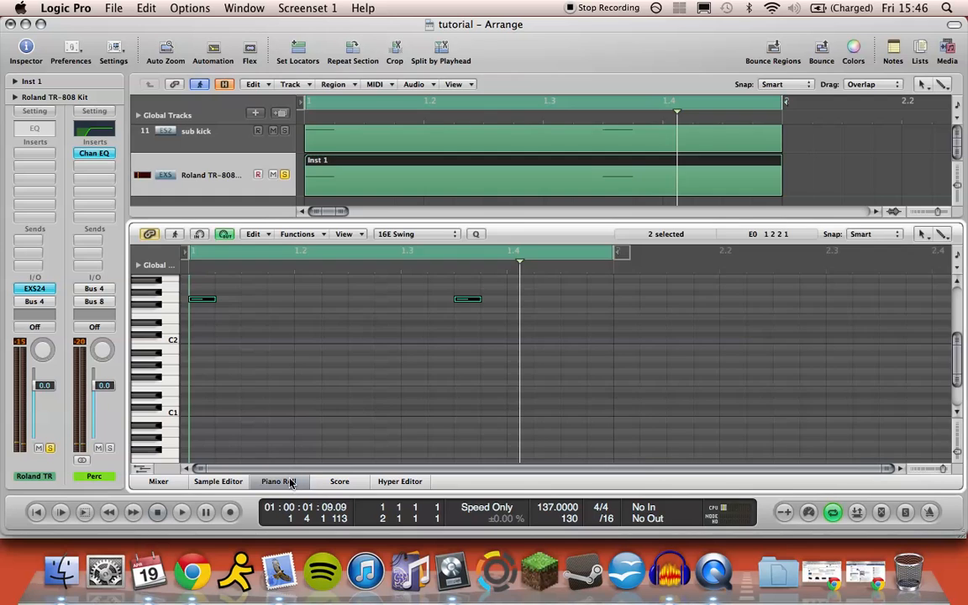
click(290, 482)
Play the loop and set the EXS24's Envelope 2 decay to about 188 ms with its sustain at minimum.
scroll(286, 370, up, 5)
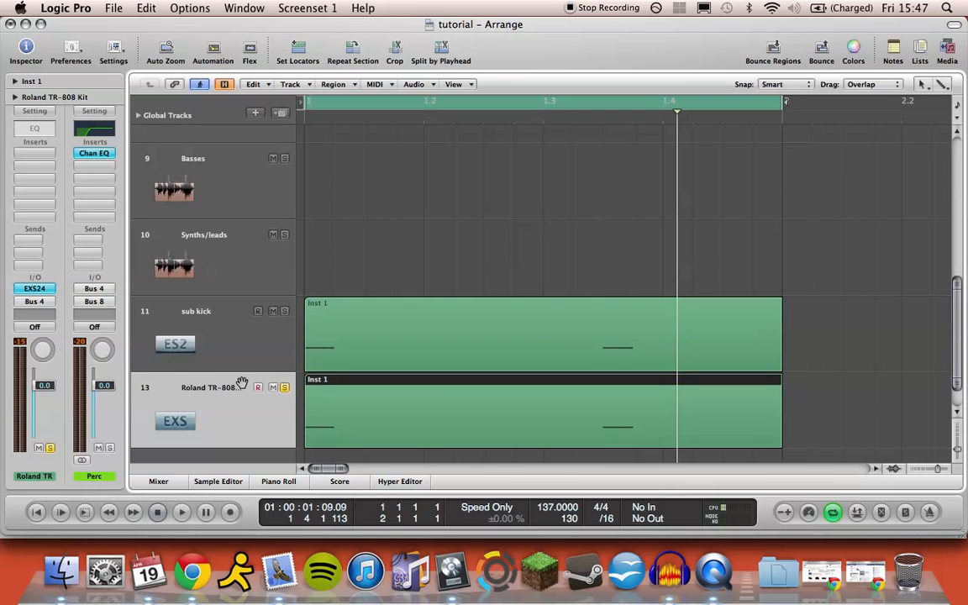
key(space)
click(33, 290)
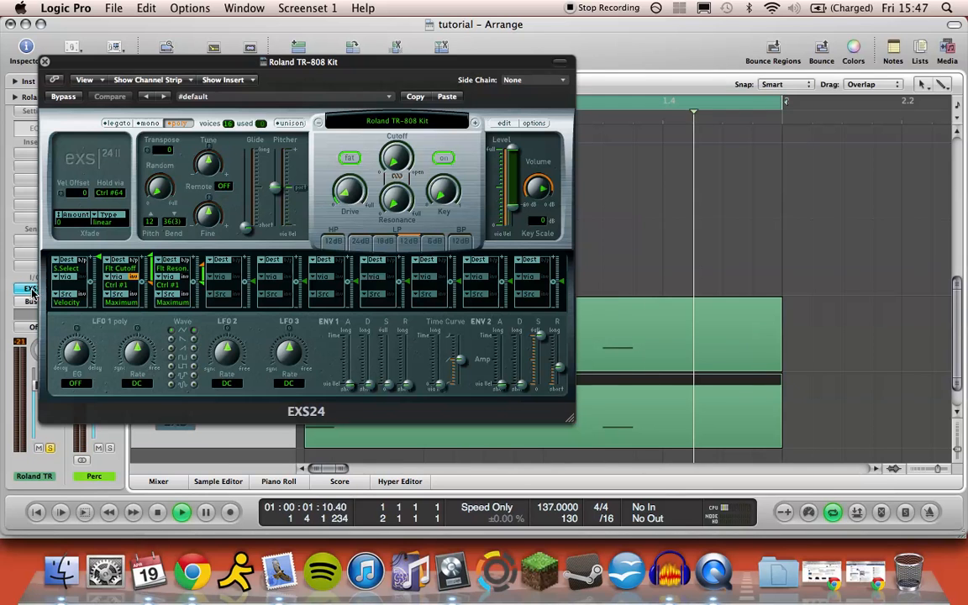
drag(519, 386, 523, 372)
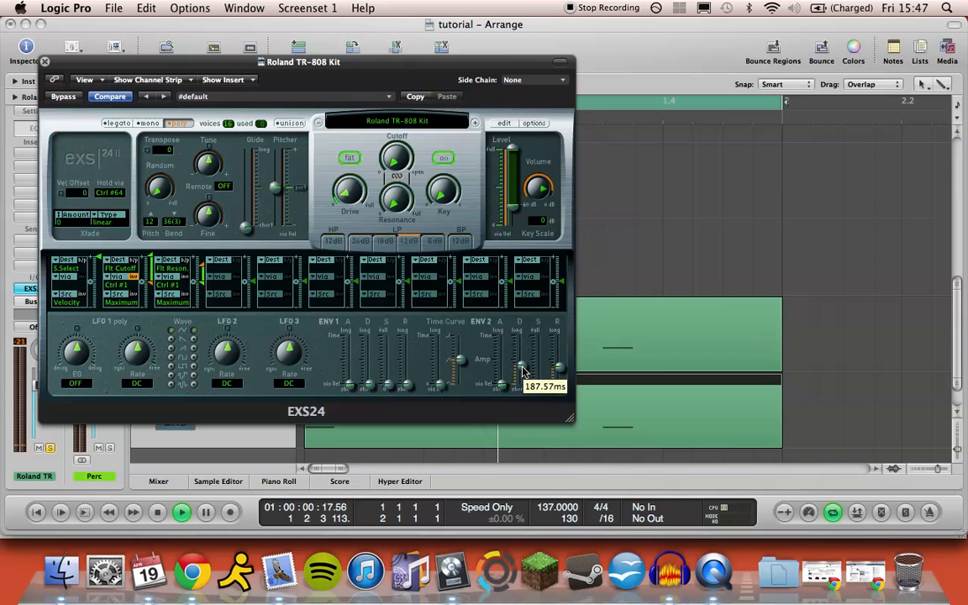
click(45, 61)
Turn off solo on the Roland TR-808 track and route its output to Bus 6 (Kicks).
click(284, 387)
scroll(238, 416, up, 1)
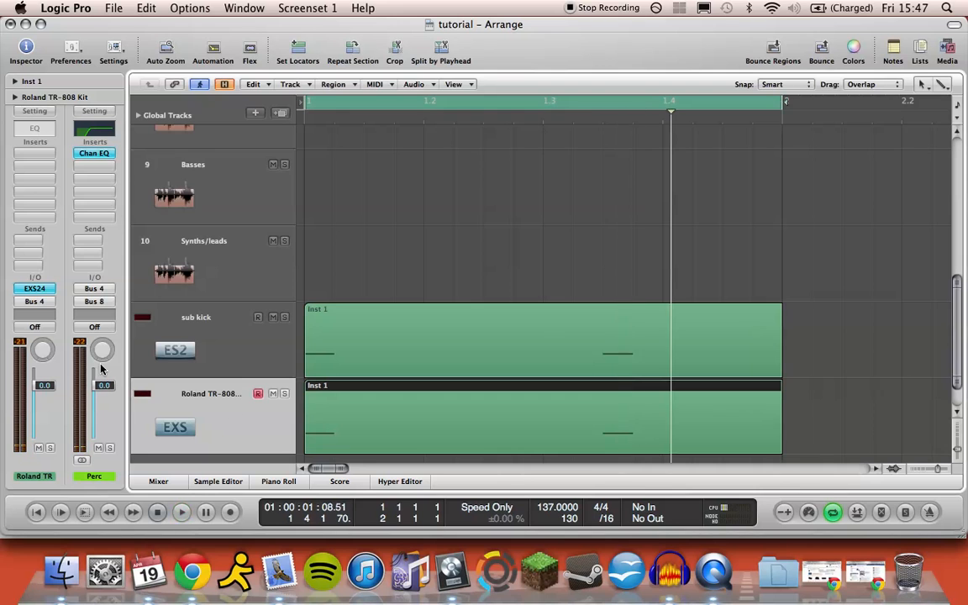
scroll(333, 362, down, 3)
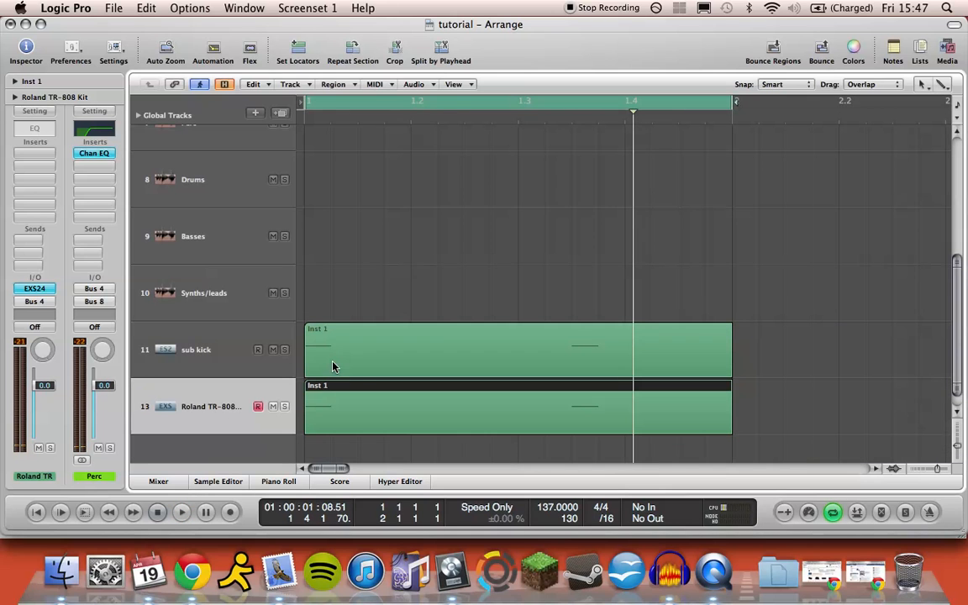
click(37, 302)
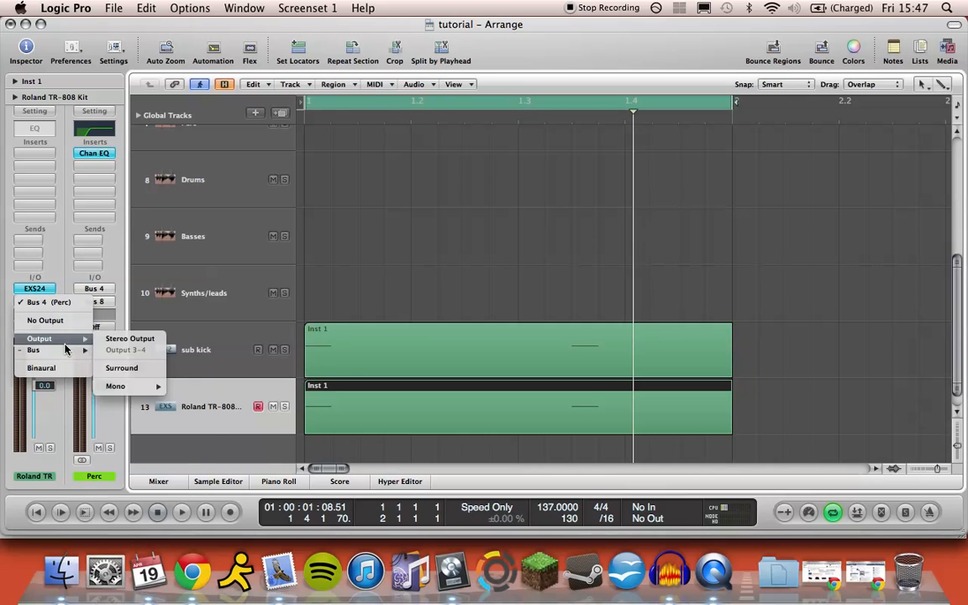
mouse_move(65, 351)
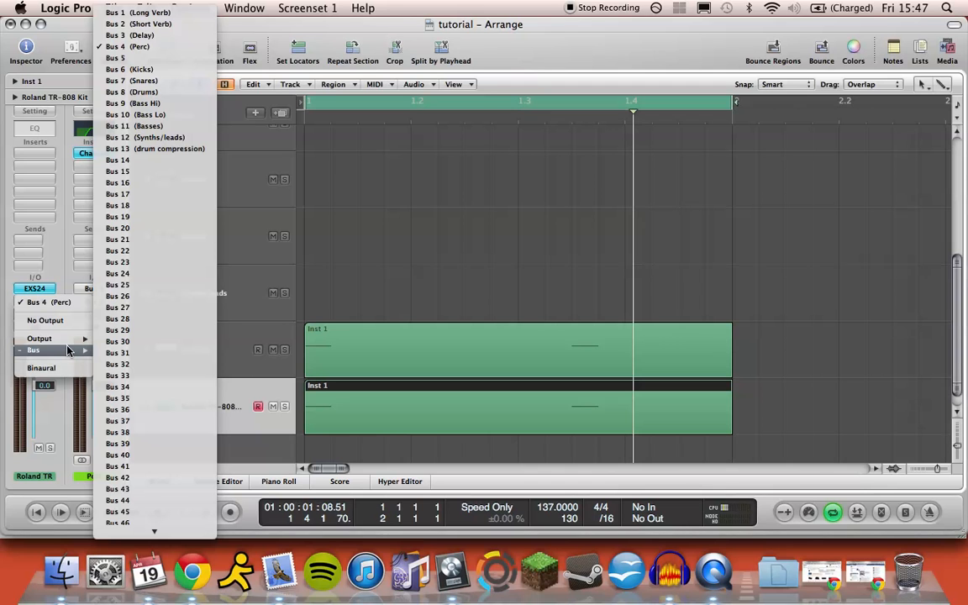
click(152, 72)
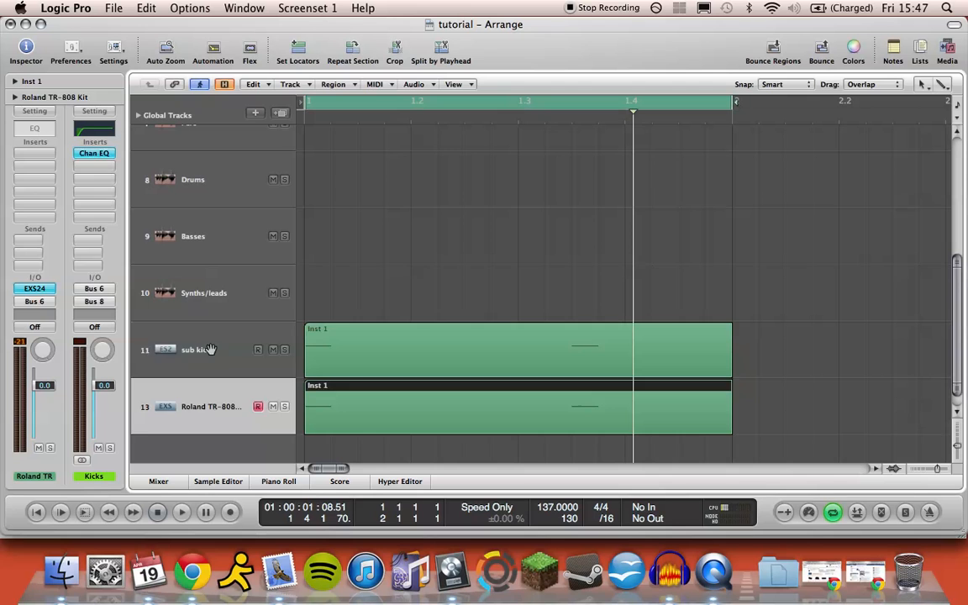
Route the sub kick track's output to Bus 6 (Kicks).
click(207, 348)
click(45, 303)
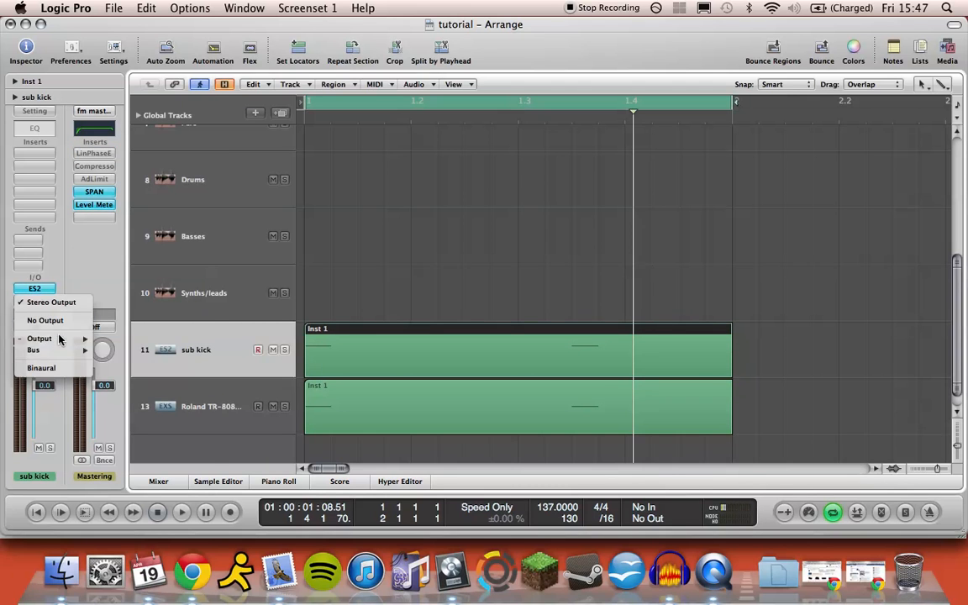
mouse_move(54, 351)
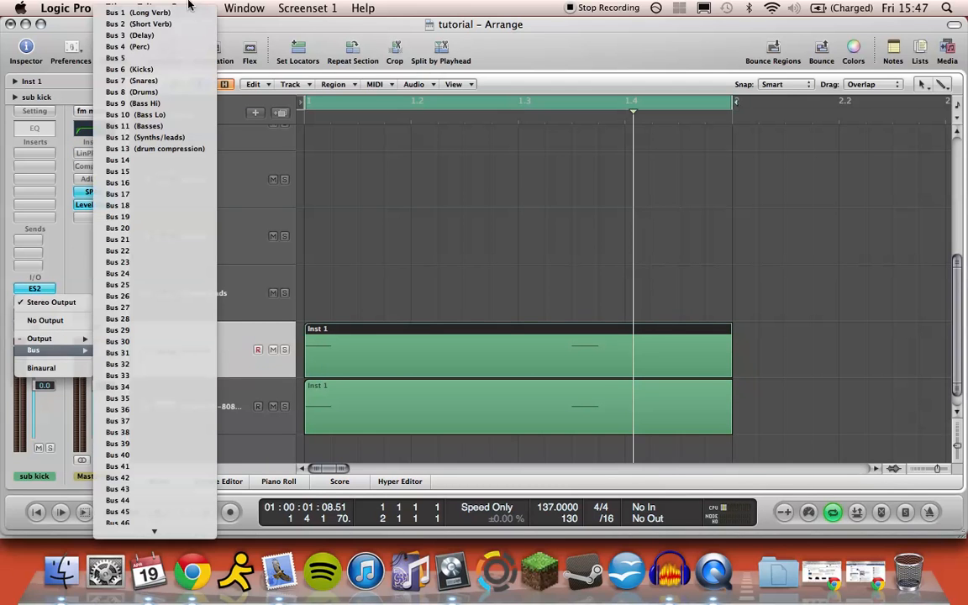
click(165, 70)
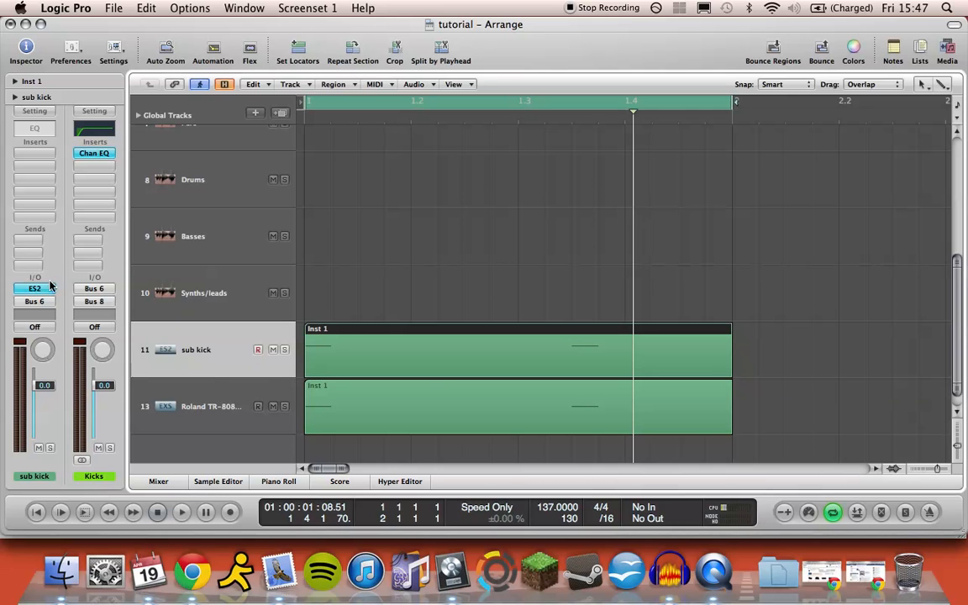
Look at the Channel EQ on the Kicks bus, briefly play both layers together and select the Roland TR-808 track.
click(91, 152)
click(44, 61)
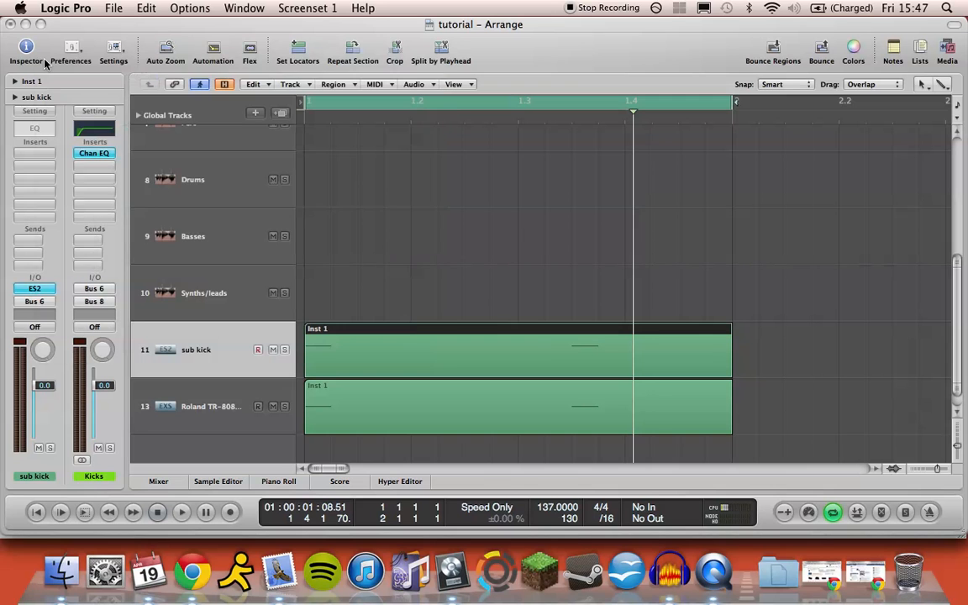
scroll(286, 292, down, 3)
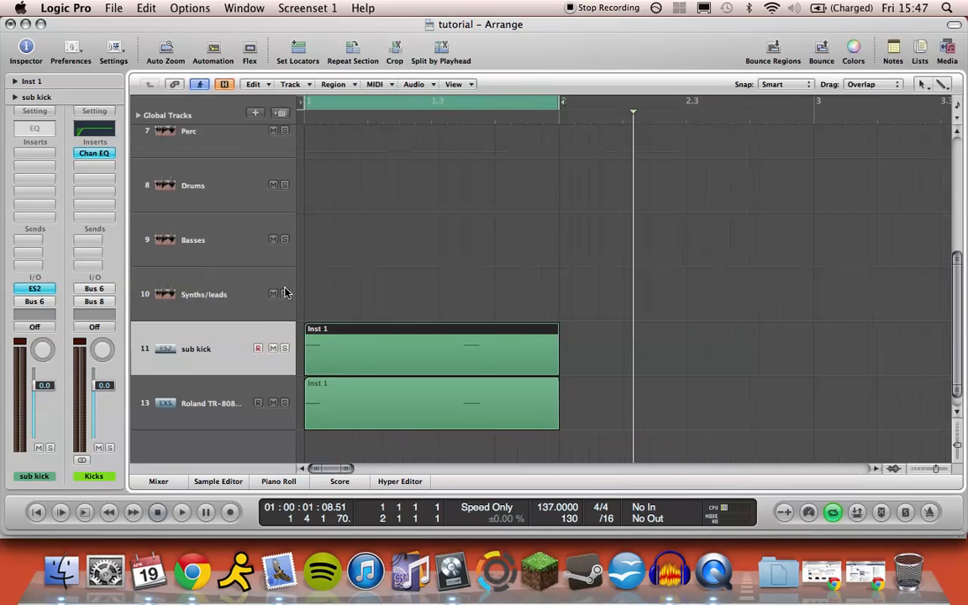
key(space)
key(space)
click(206, 407)
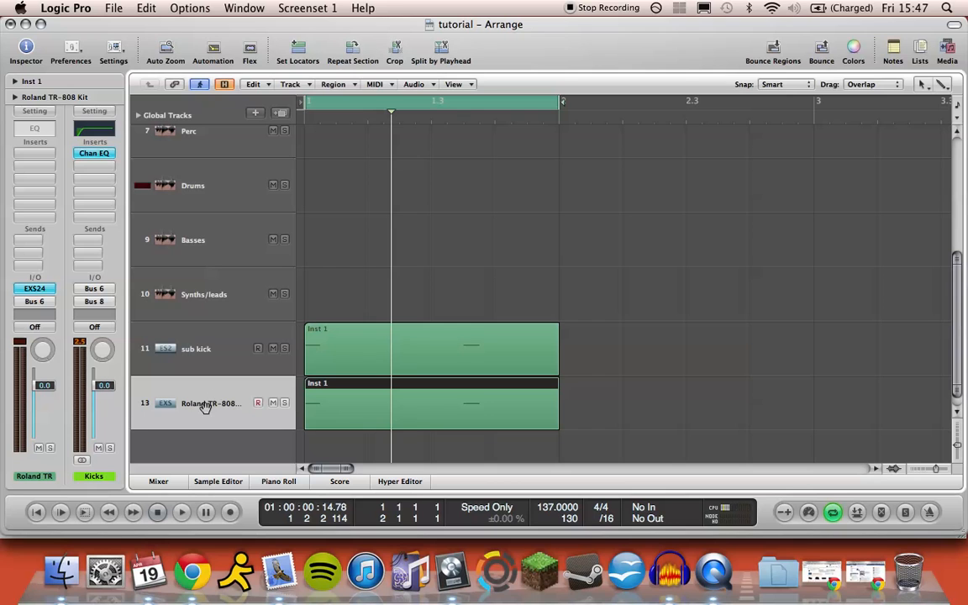
Add a Channel EQ to the Roland TR-808 track, enable its low cut at about 550 Hz and briefly play the loop.
double_click(35, 128)
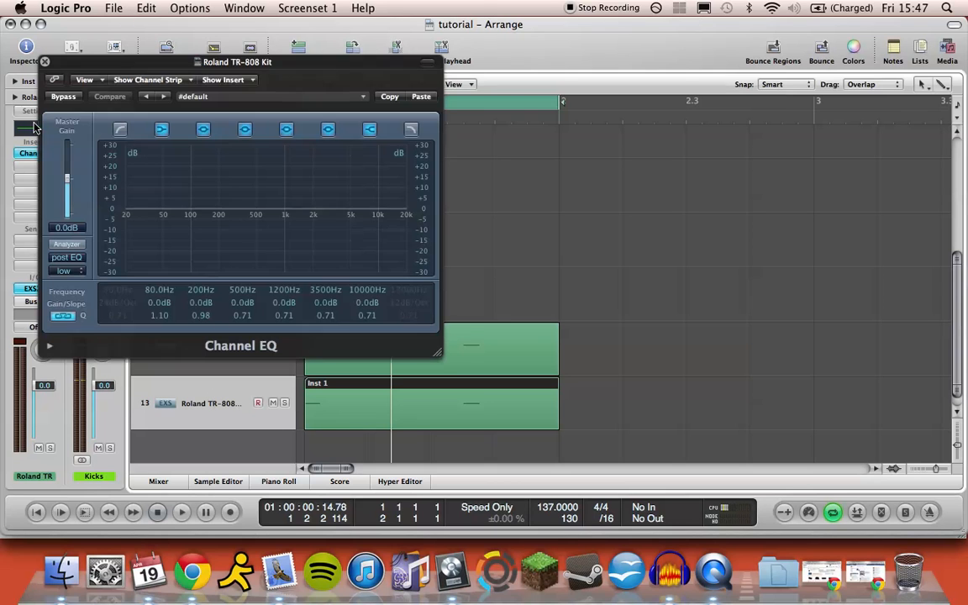
click(120, 130)
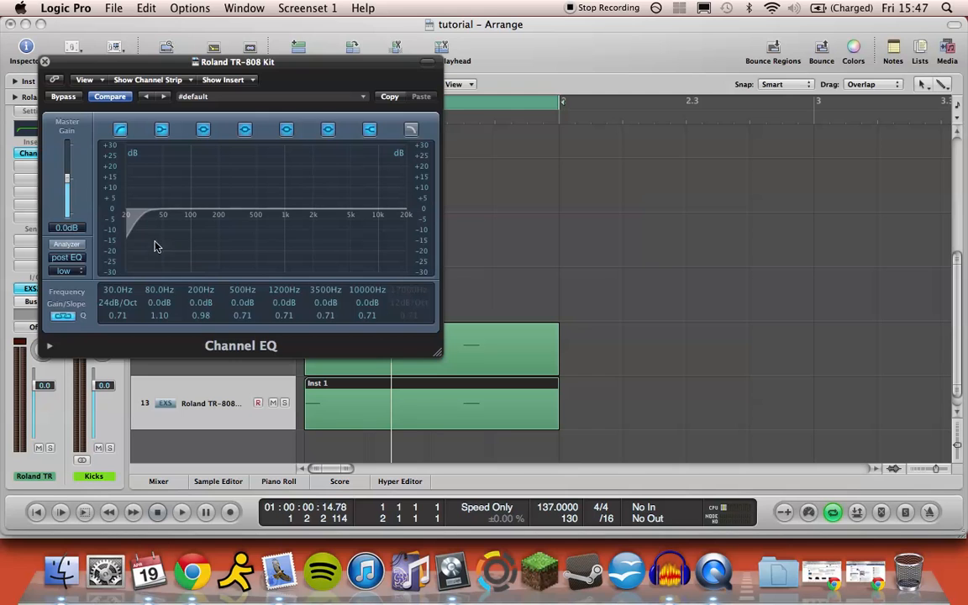
drag(167, 262, 273, 250)
key(space)
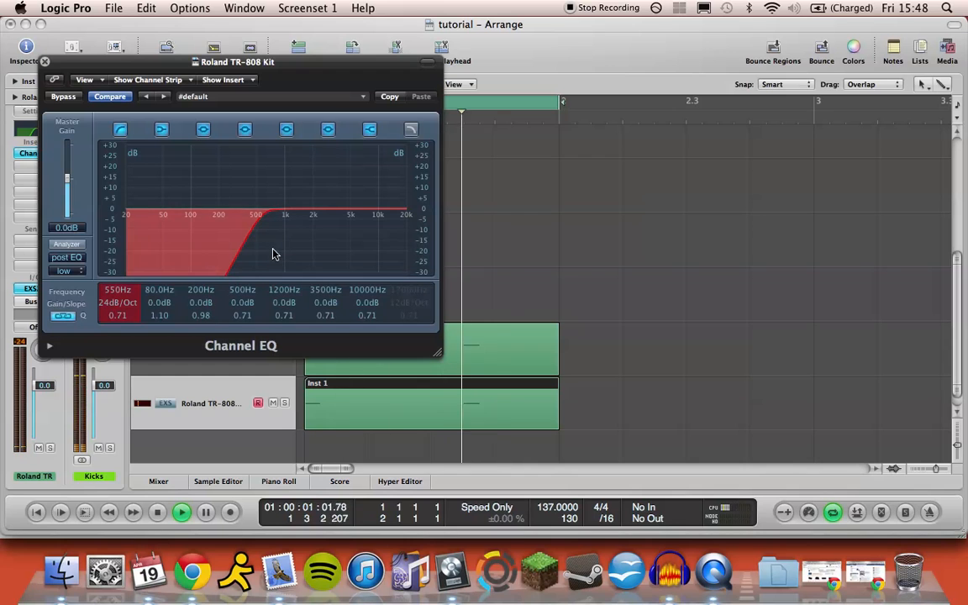
click(45, 63)
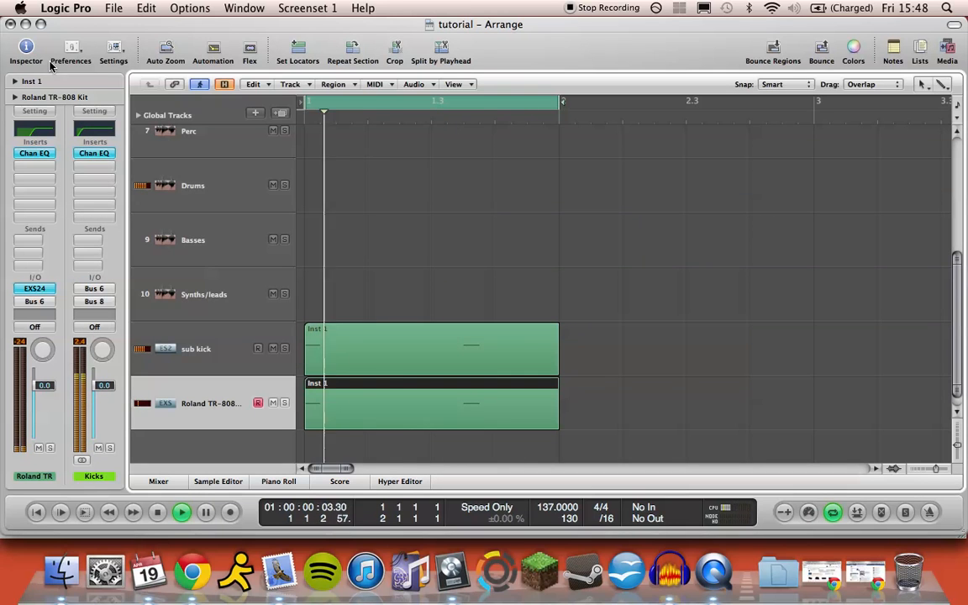
key(space)
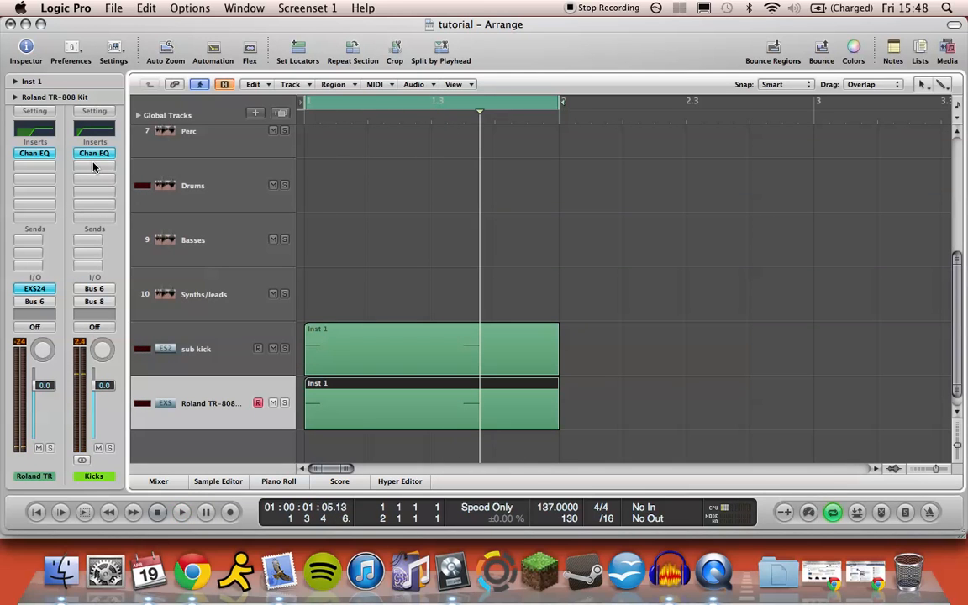
Duplicate the Roland TR-808 track with its EXS24 settings and remove the Channel EQ from the duplicate.
scroll(582, 294, down, 4)
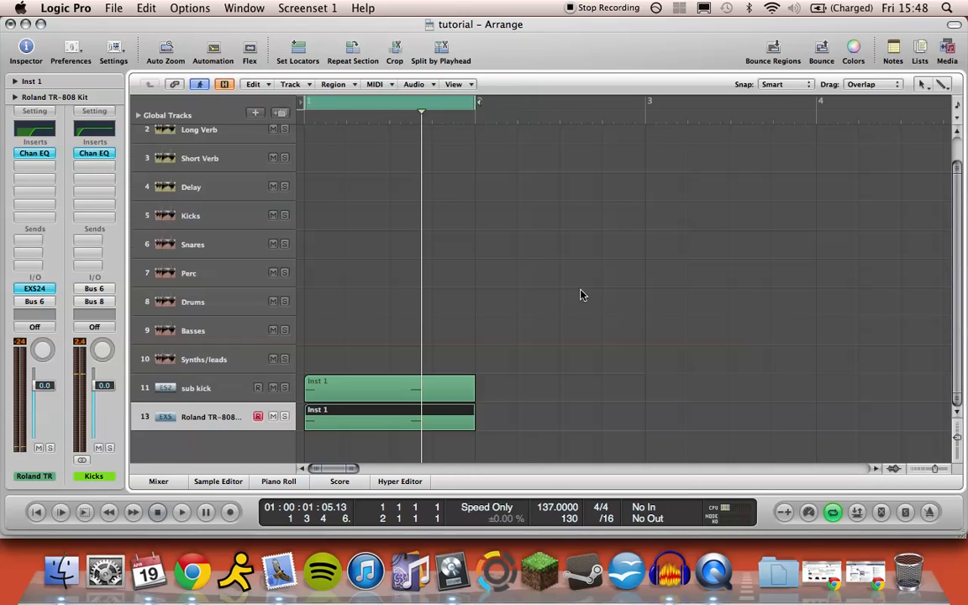
click(377, 345)
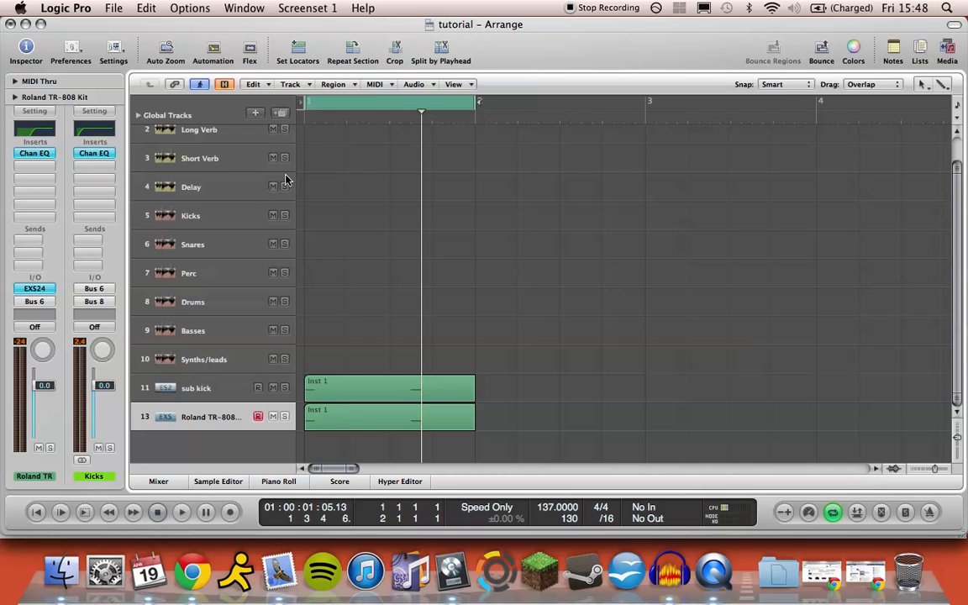
click(283, 114)
scroll(448, 318, up, 5)
scroll(448, 318, down, 3)
scroll(448, 318, left, 5)
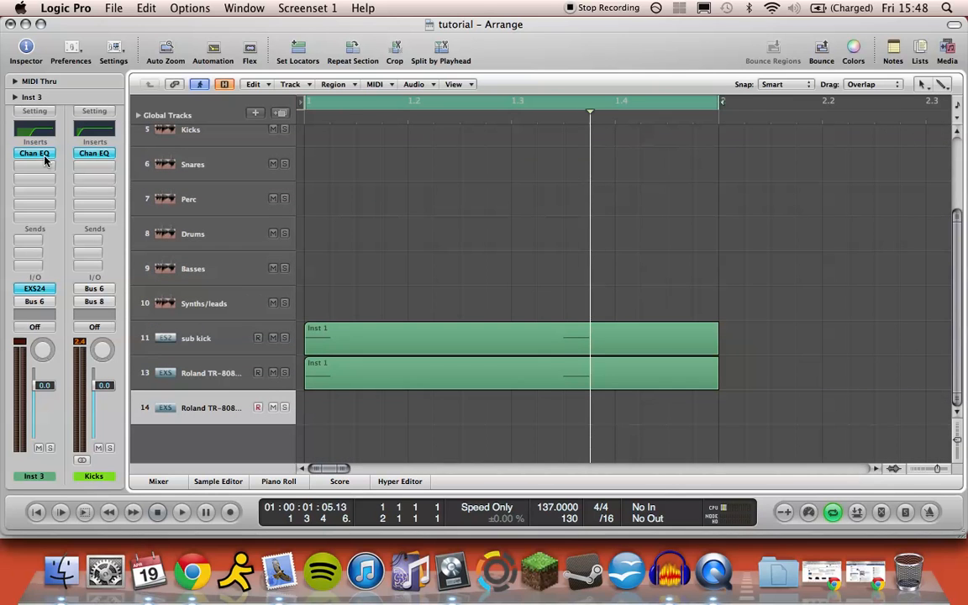
click(45, 160)
click(34, 137)
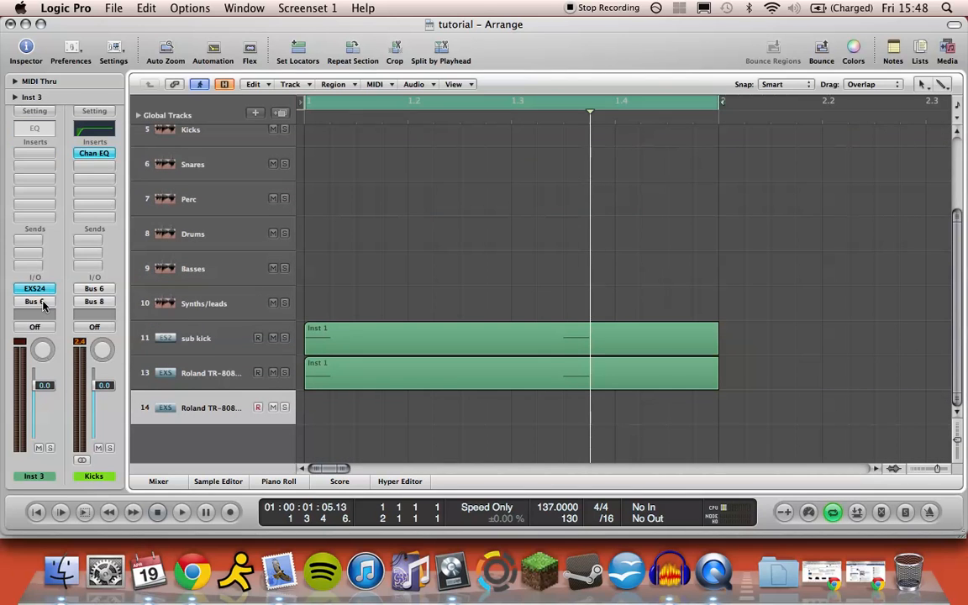
Route the duplicated TR-808 track to Bus 4 (Perc) and set the Perc bus's Channel EQ low cut to about 235 Hz.
click(35, 302)
mouse_move(50, 349)
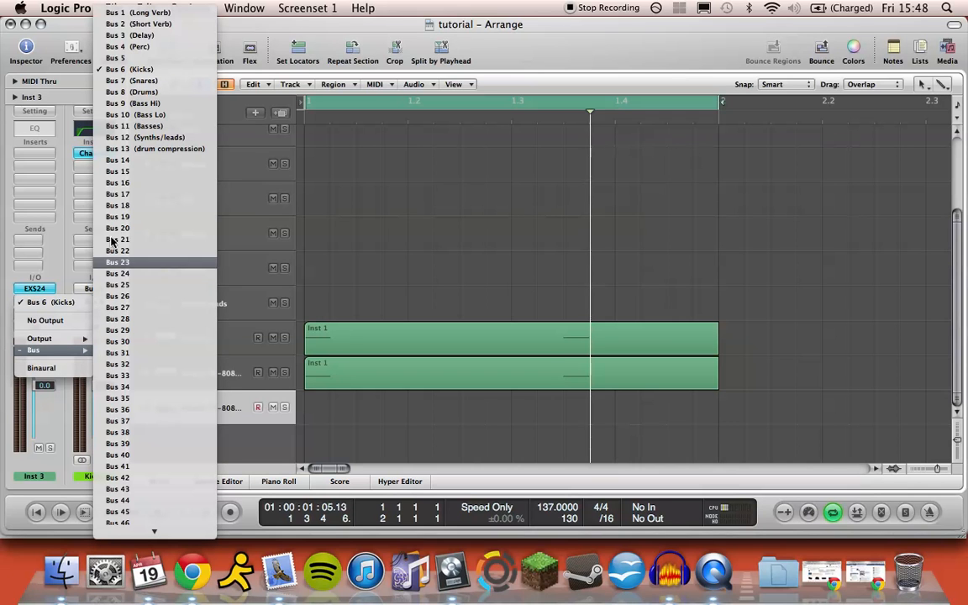
click(151, 47)
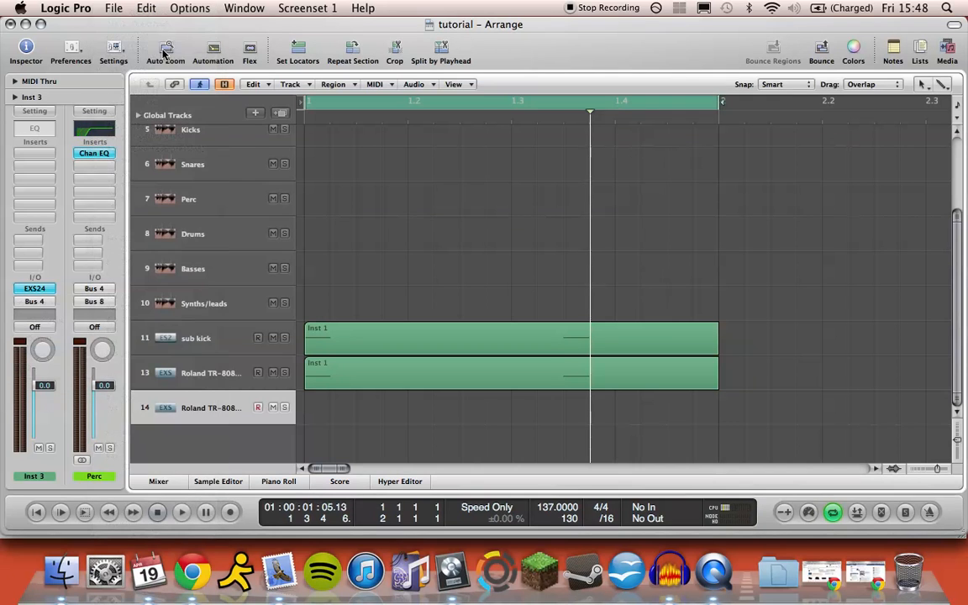
click(105, 154)
drag(215, 264, 213, 264)
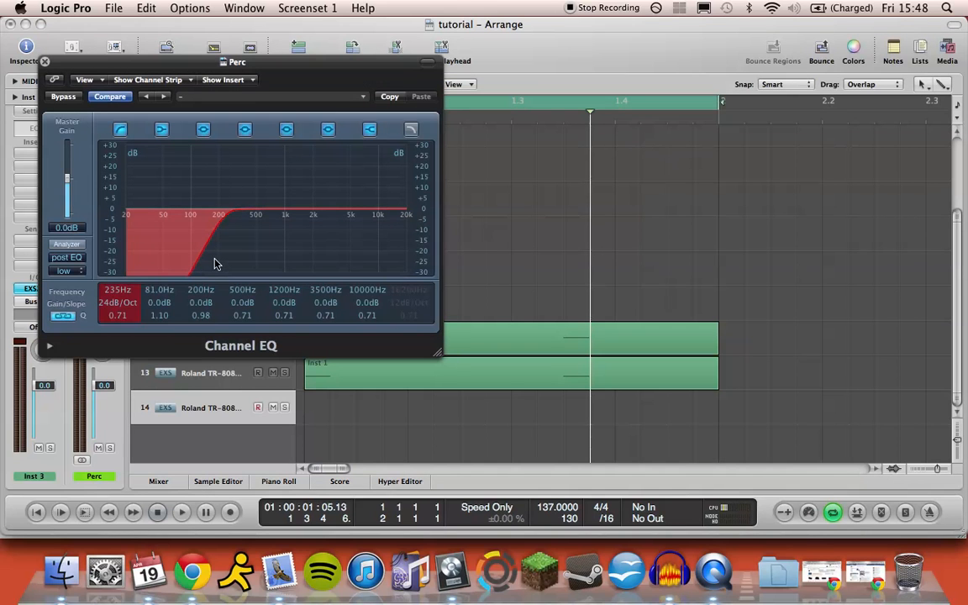
click(47, 61)
Solo the duplicated TR-808 track, create an empty one-bar MIDI region at bar 1 and open it in an enlarged piano roll.
key(ctrl+Left)
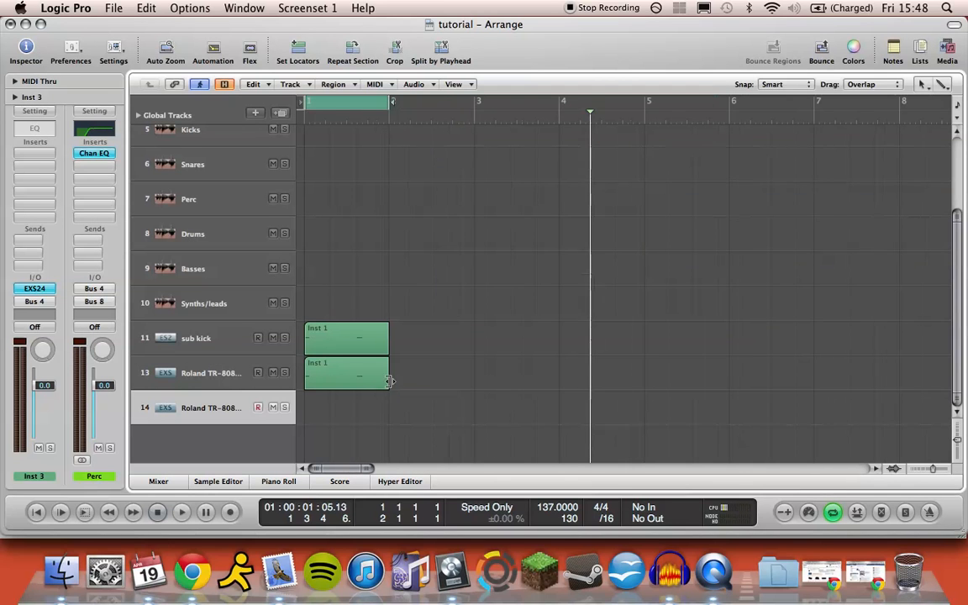
click(284, 409)
right_click(308, 410)
click(348, 401)
double_click(348, 403)
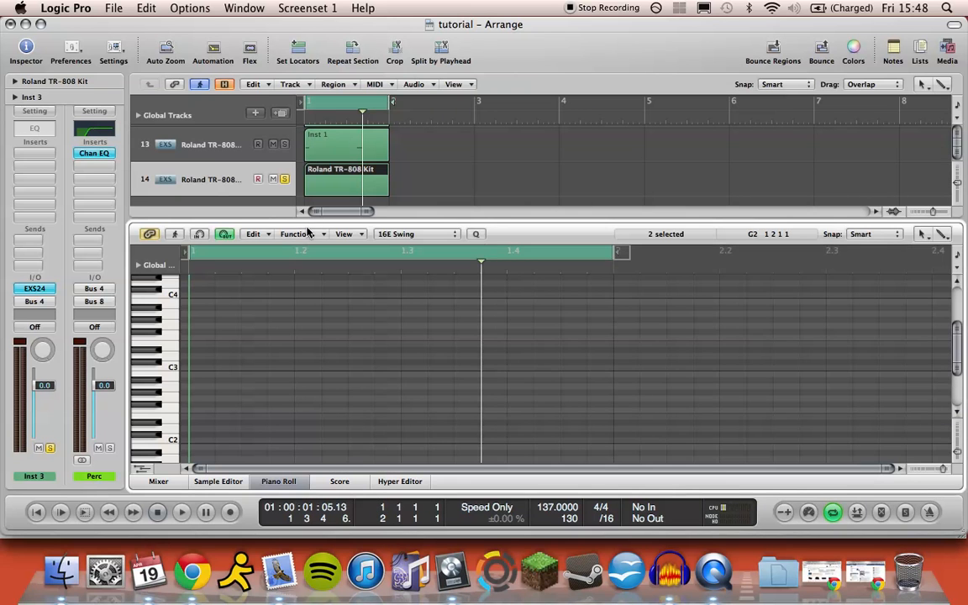
drag(312, 219, 313, 172)
Audition the TR-808 kit sounds on the piano roll keyboard to find percussion samples.
scroll(161, 384, up, 1)
scroll(162, 384, left, 1)
scroll(161, 384, up, 3)
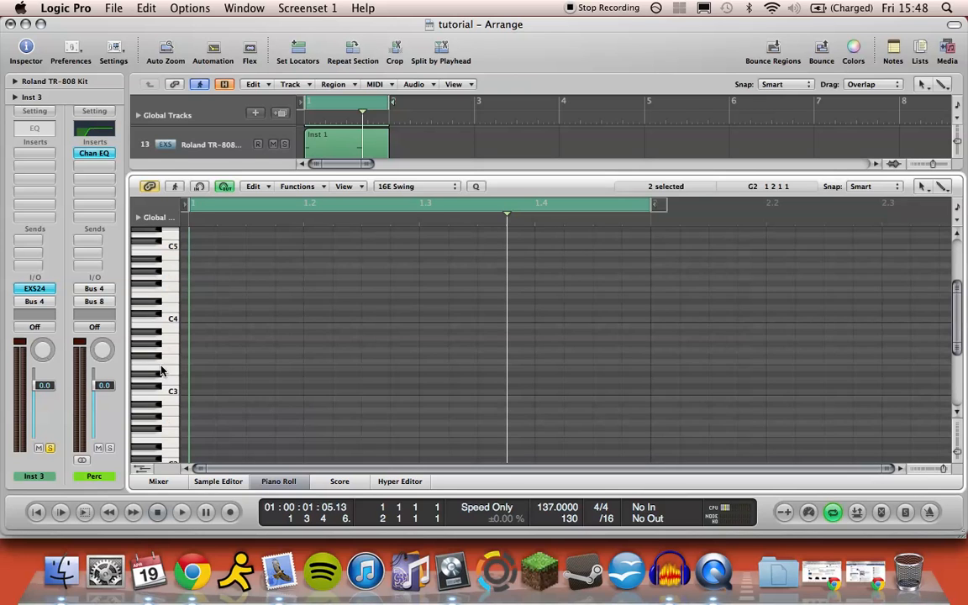
click(175, 348)
click(161, 382)
scroll(276, 392, up, 1)
scroll(253, 407, down, 2)
click(160, 368)
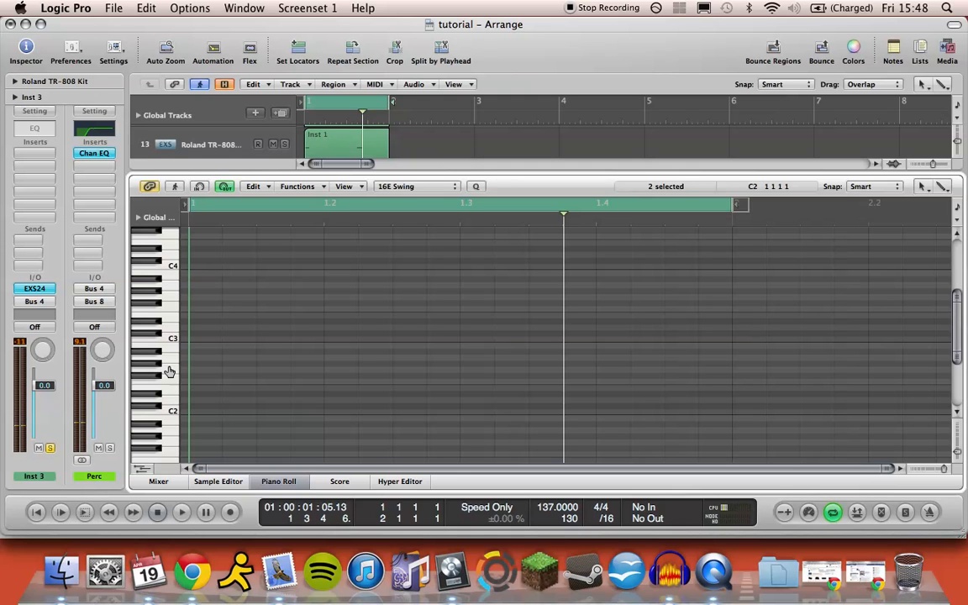
scroll(173, 412, down, 4)
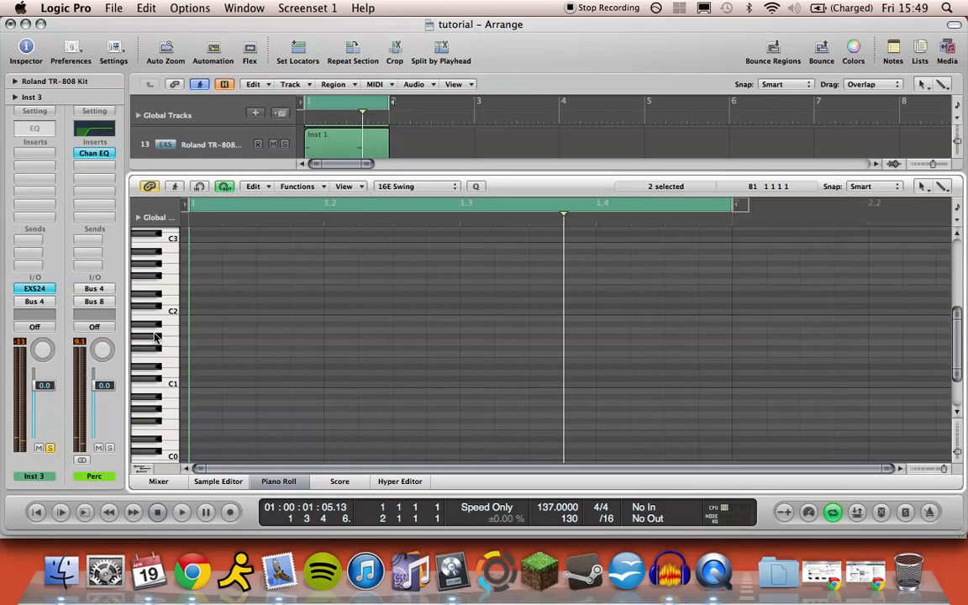
Add G#1 notes at 1 1 3, 1 2 3 and 1 3 3, plus a C#2 note at 1 4 3.
click(273, 338)
click(400, 338)
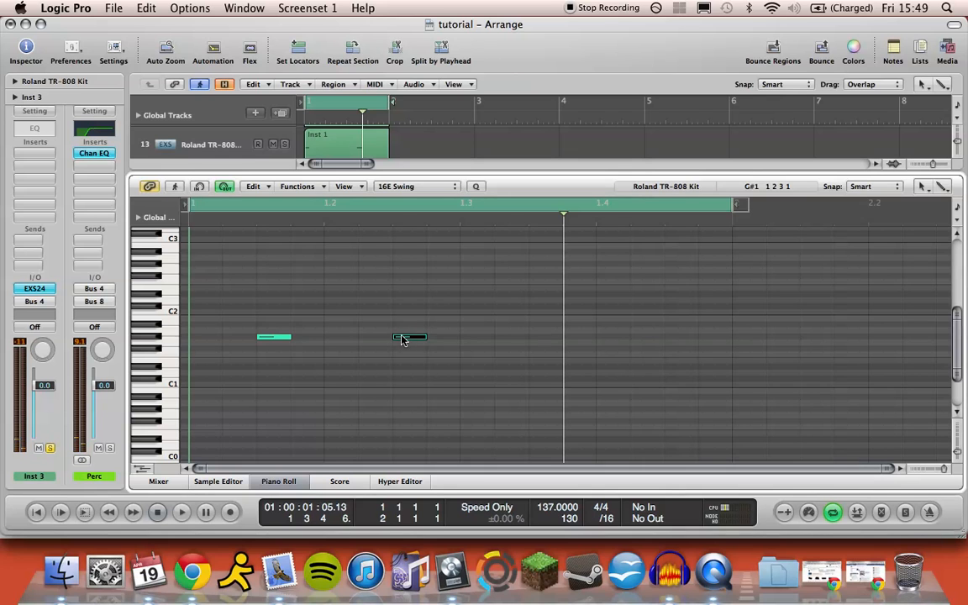
click(545, 337)
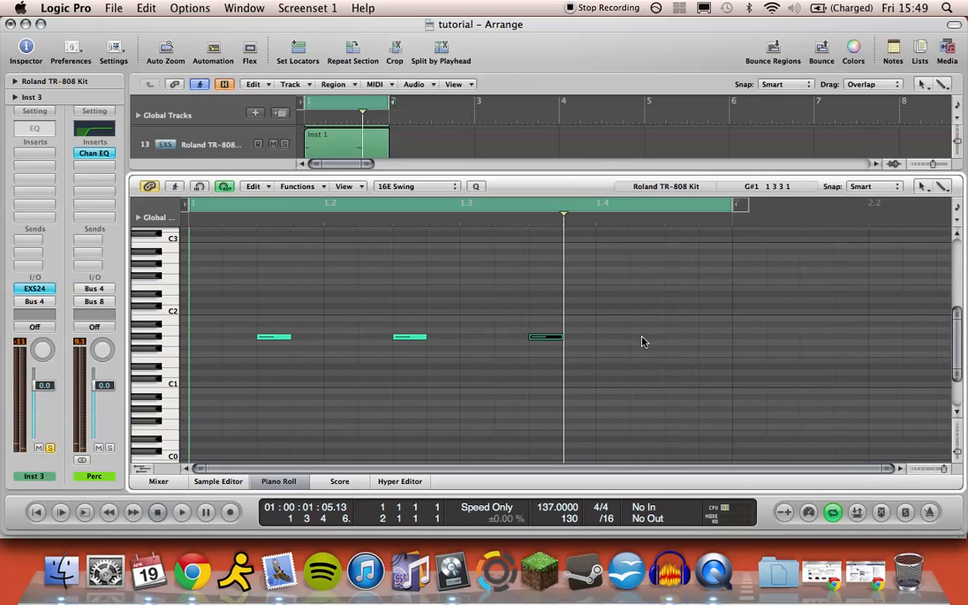
click(684, 326)
drag(682, 327, 681, 308)
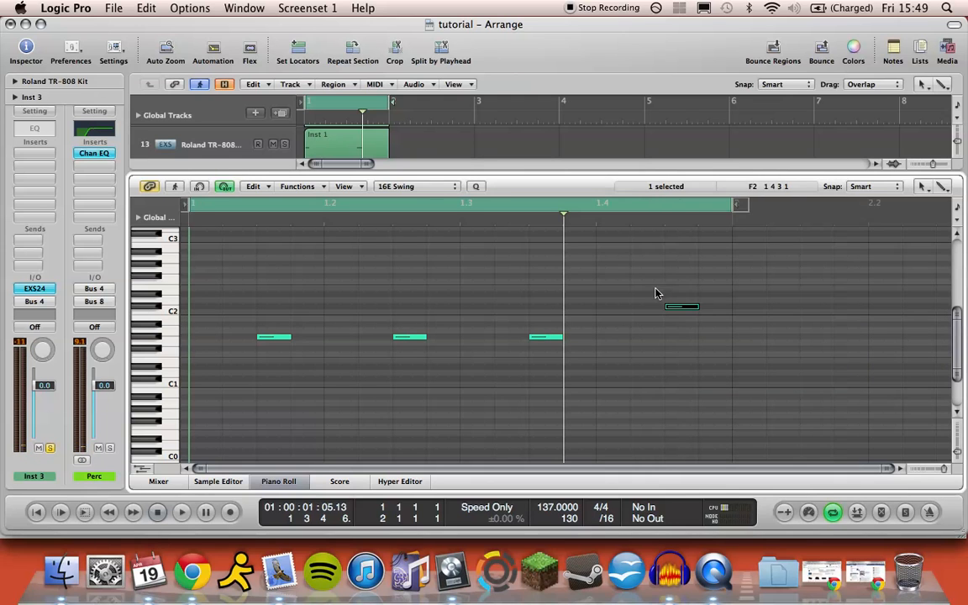
Audition the lower kit sounds and add a G0 note at 1 1 1 and an F#0 note at 1 1 2.
scroll(355, 318, down, 3)
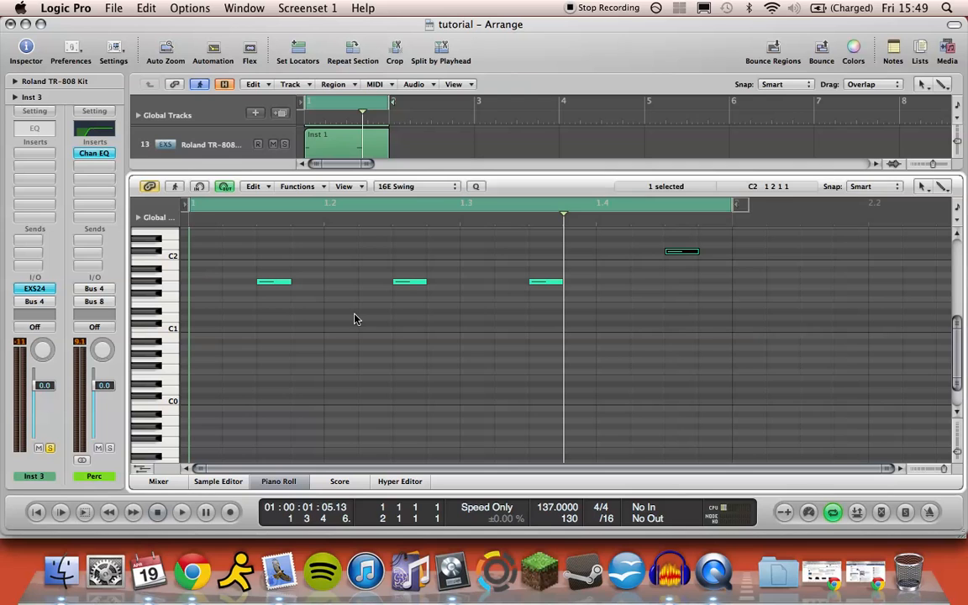
click(165, 366)
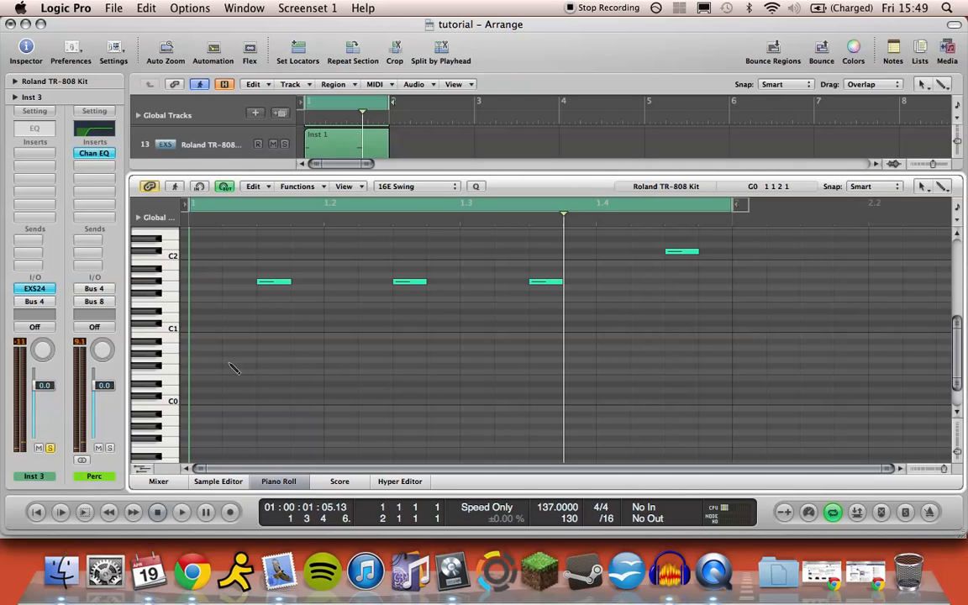
drag(205, 339, 200, 363)
scroll(176, 288, up, 5)
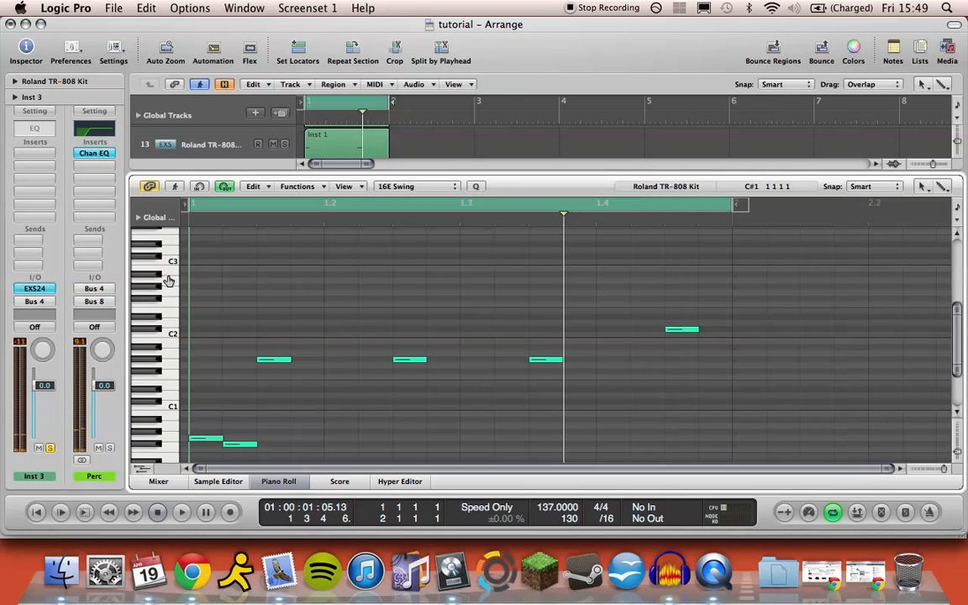
Add A#2 notes on beats 2 and 3 of the bar and play the percussion pattern.
click(336, 275)
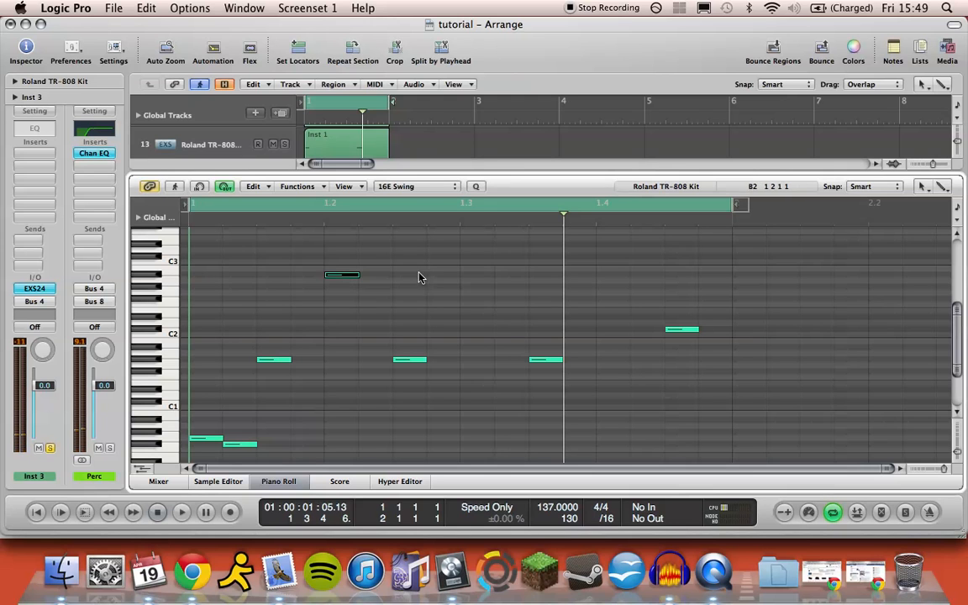
super+click(472, 275)
scroll(471, 275, down, 3)
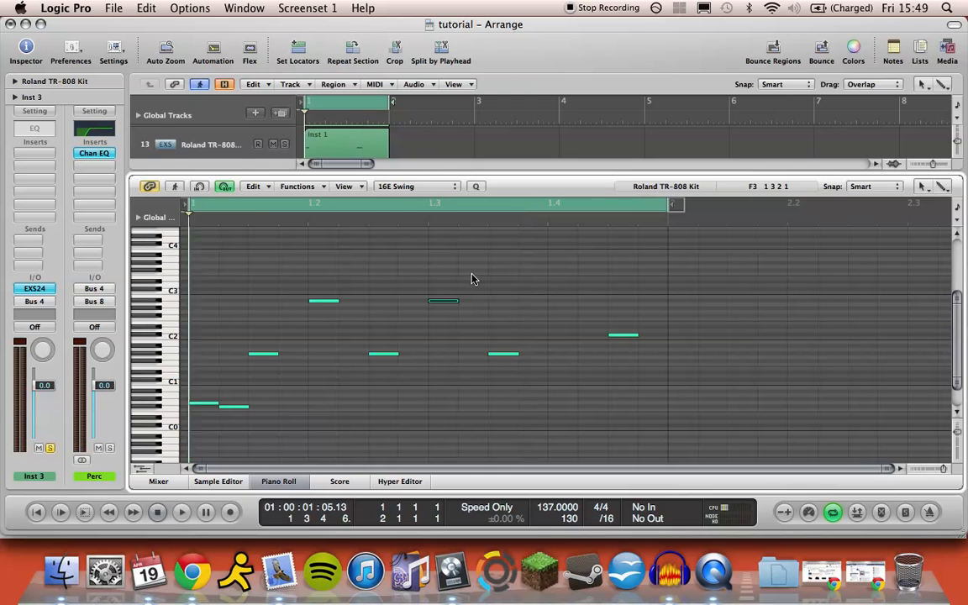
key(space)
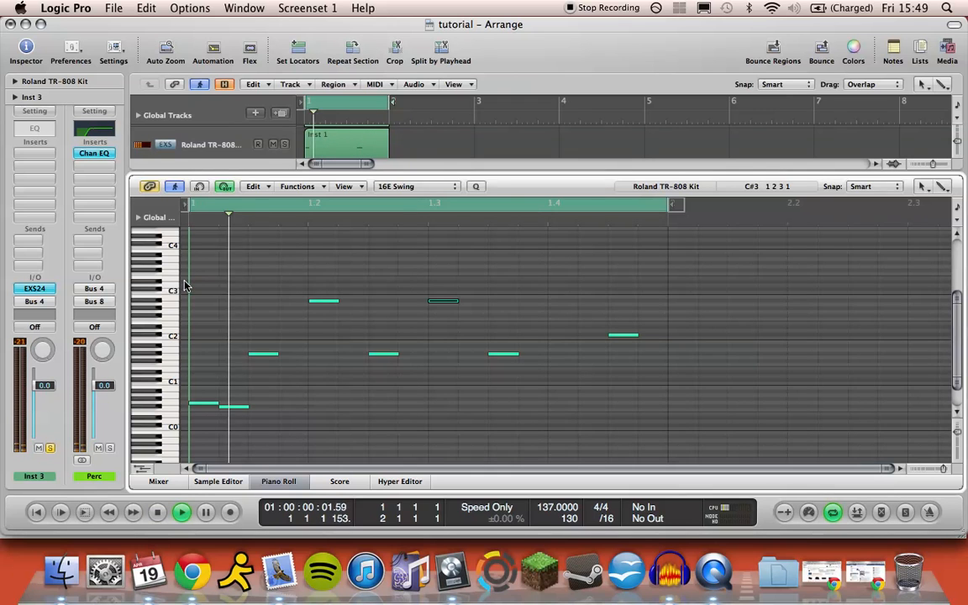
key(space)
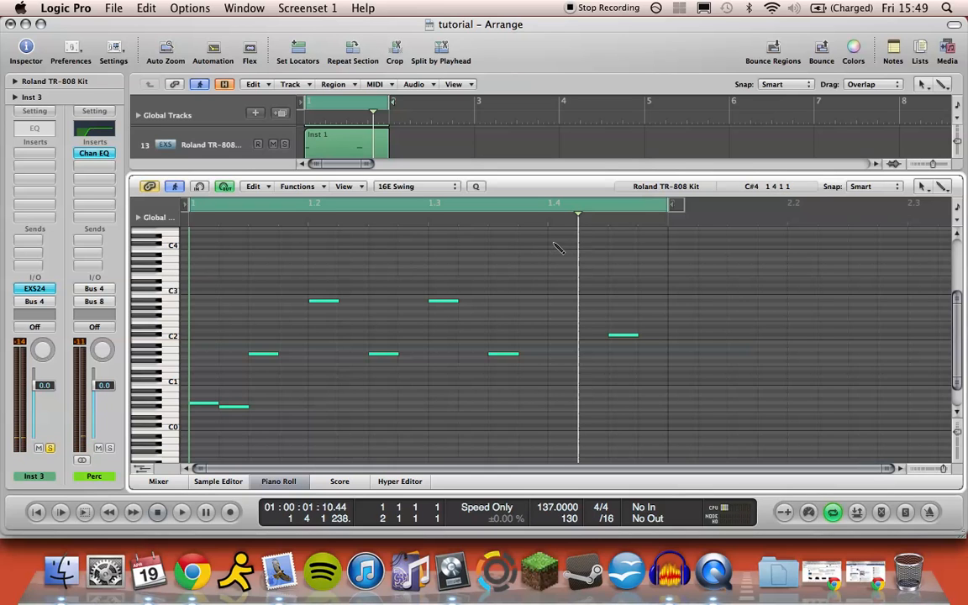
Add a note just above C4 at 1 4 1 and one between C3 and C4 at 1 4 2, play the pattern and close the piano roll.
drag(557, 246, 591, 278)
click(588, 264)
scroll(590, 279, down, 2)
key(space)
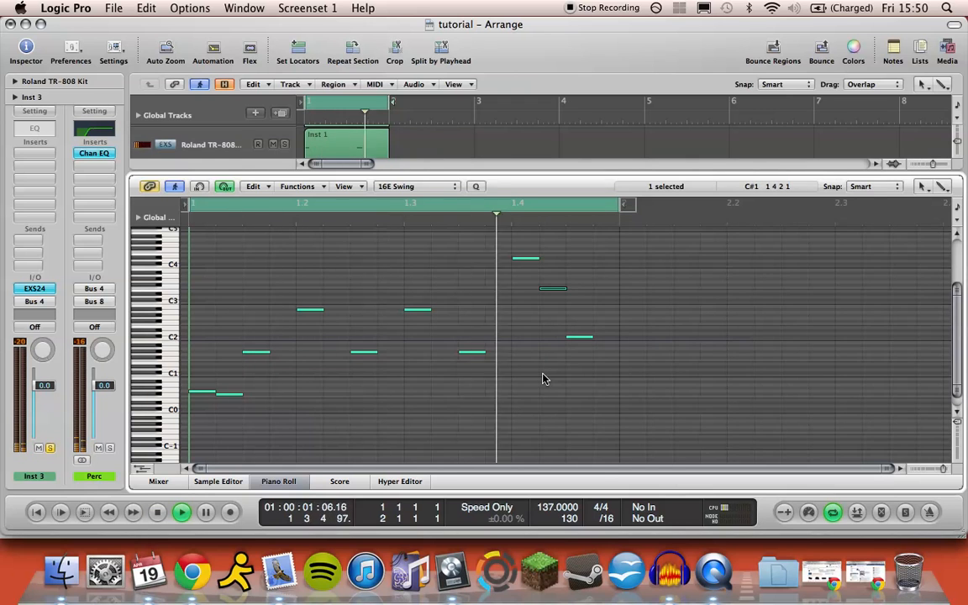
key(space)
click(280, 481)
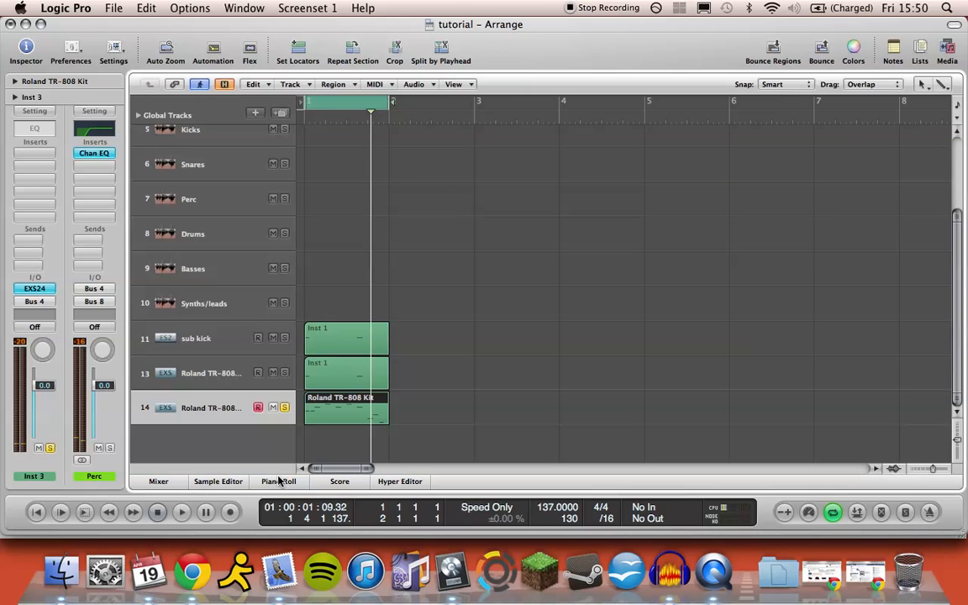
Adjust the duplicated track's EXS24 volume, set its tune to -2 and slightly shorten the Envelope 2 release while the loop plays.
click(34, 288)
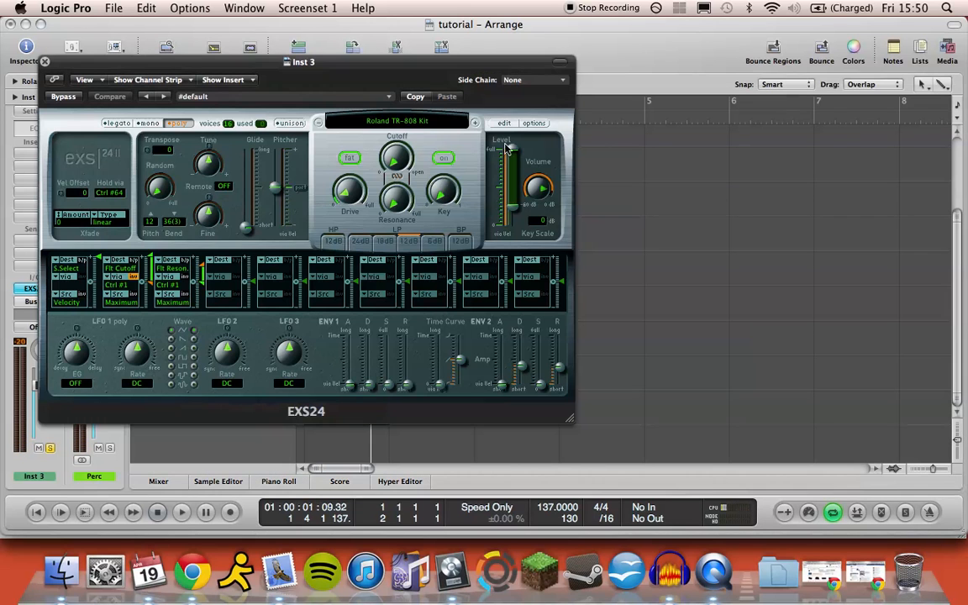
click(546, 186)
drag(547, 183, 546, 178)
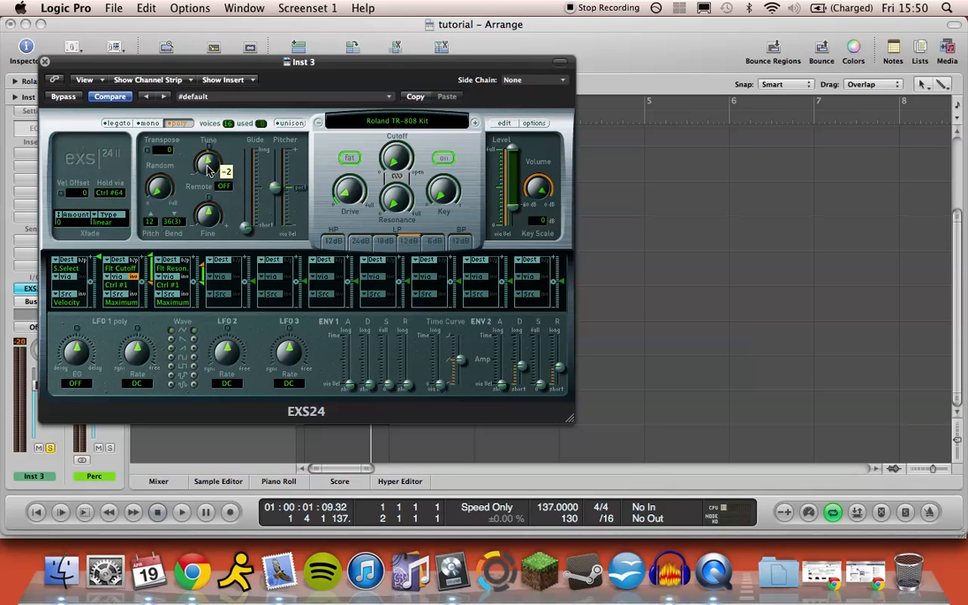
key(space)
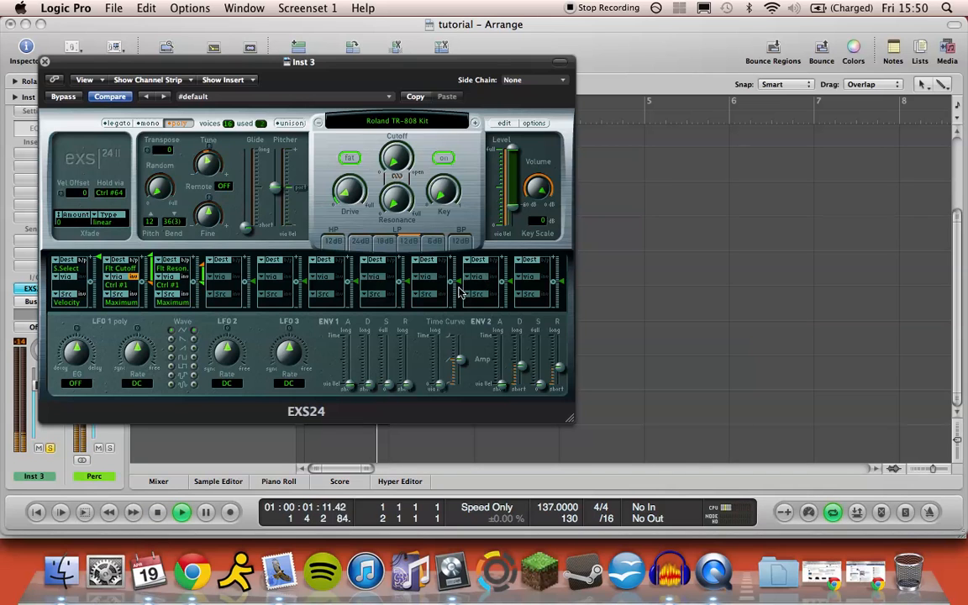
drag(525, 342, 526, 343)
drag(561, 360, 560, 371)
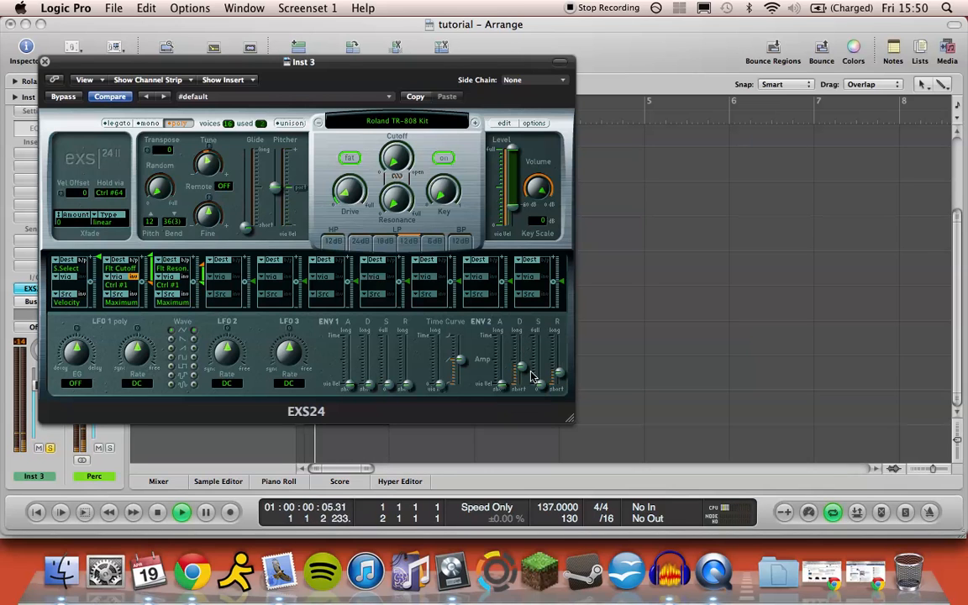
click(46, 64)
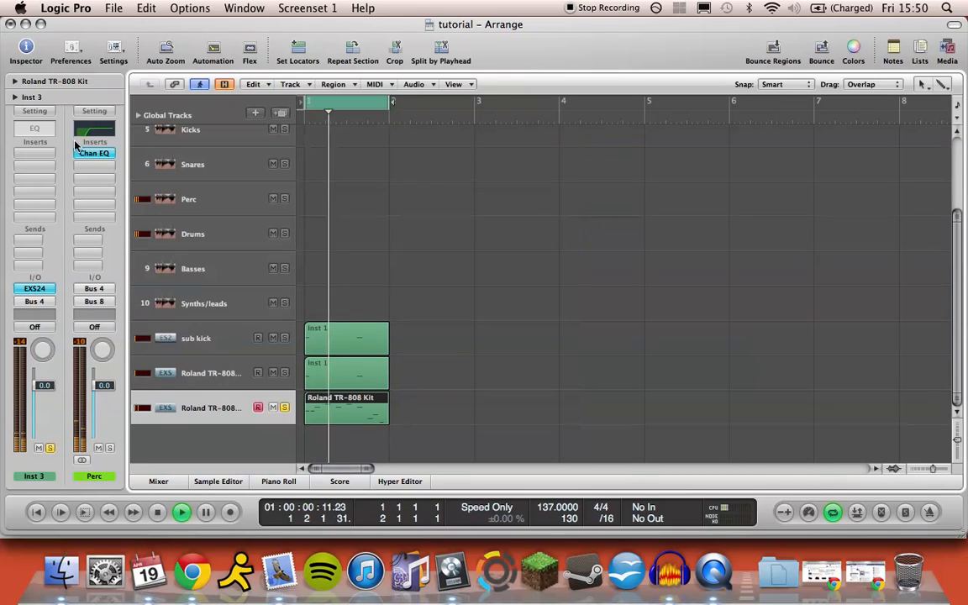
Open the TR-808 percussion region in the piano roll, select all its notes and quantize them to 16E Swing.
double_click(357, 408)
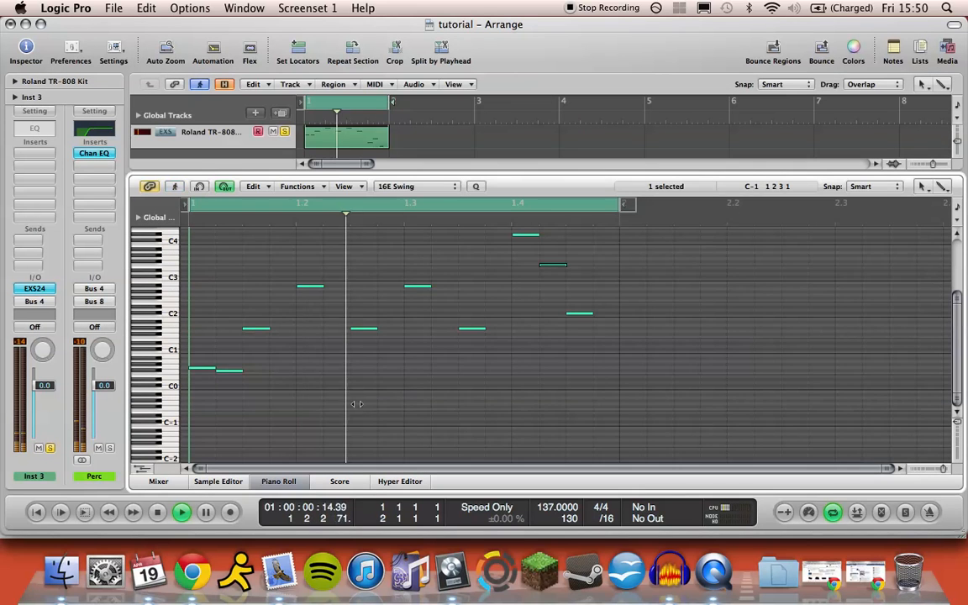
scroll(565, 415, up, 3)
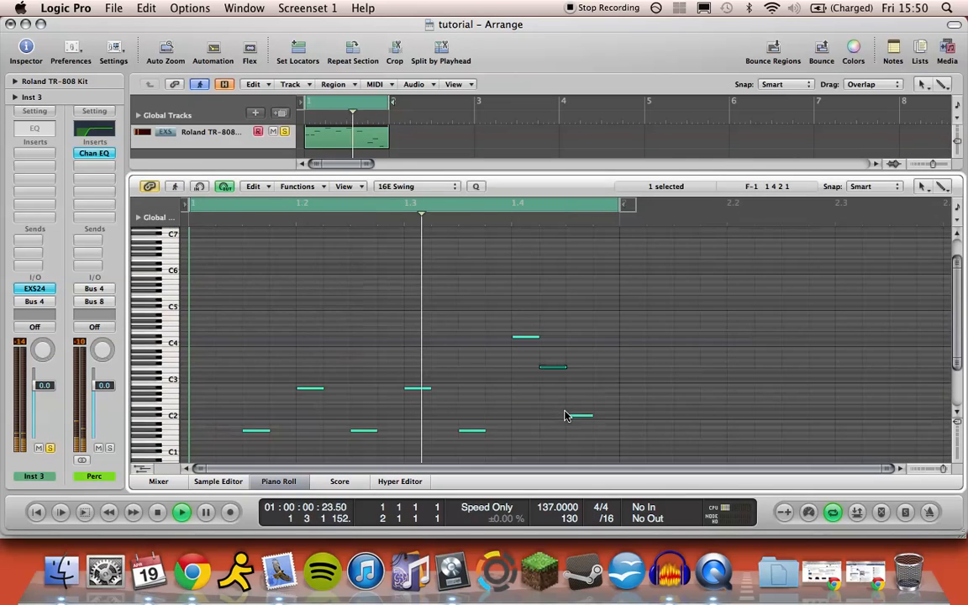
scroll(688, 354, down, 4)
scroll(689, 339, up, 2)
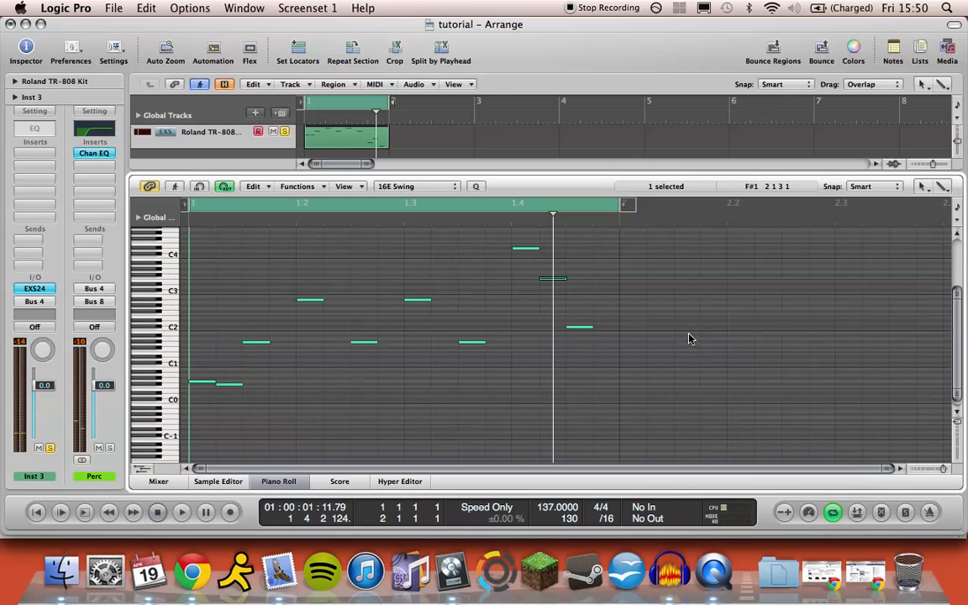
drag(708, 231, 166, 437)
key(ctrl+Left)
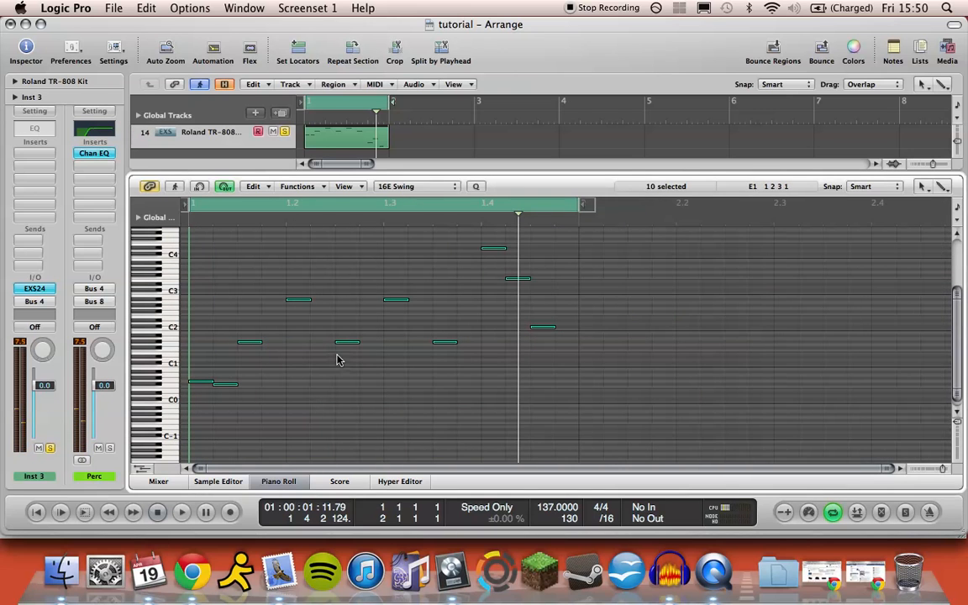
scroll(339, 359, up, 1)
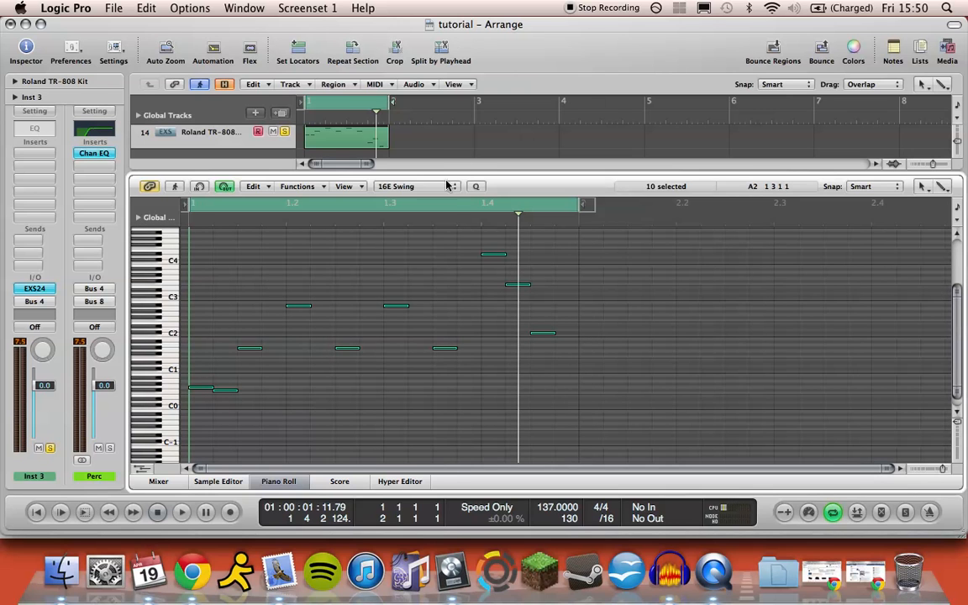
click(416, 186)
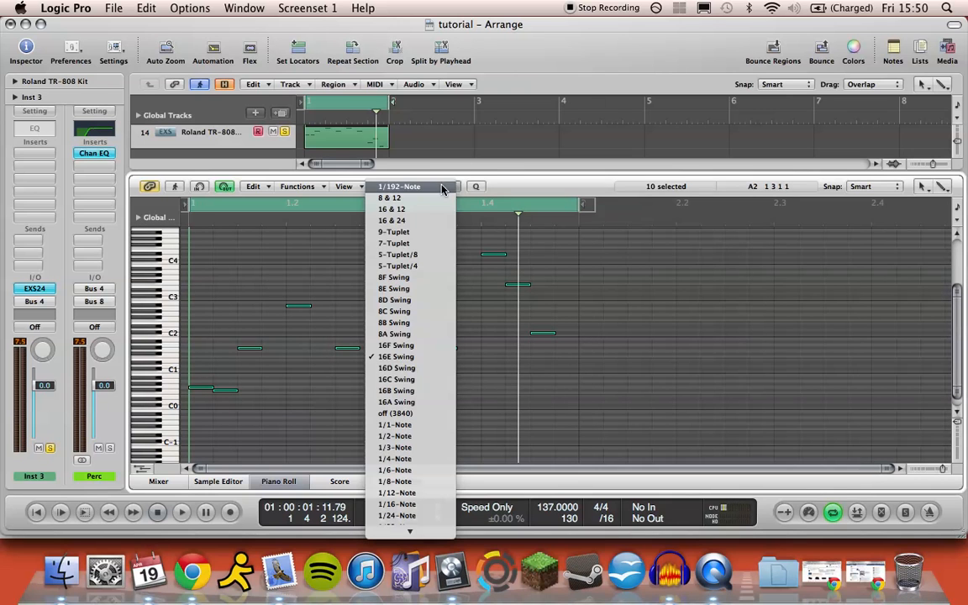
click(409, 359)
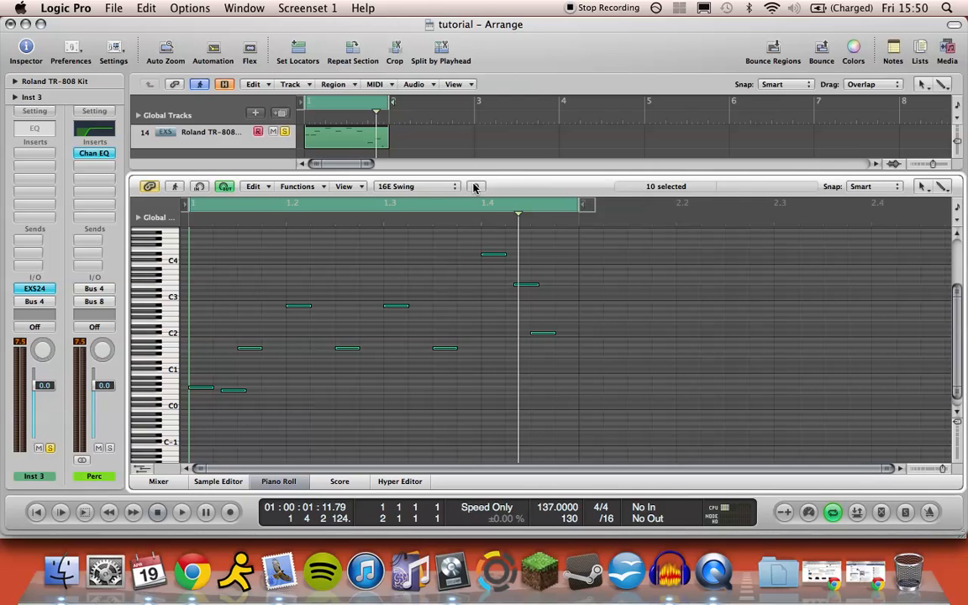
Examine the timing of the swing-quantized percussion notes against the piano roll grid.
click(390, 353)
scroll(391, 353, up, 5)
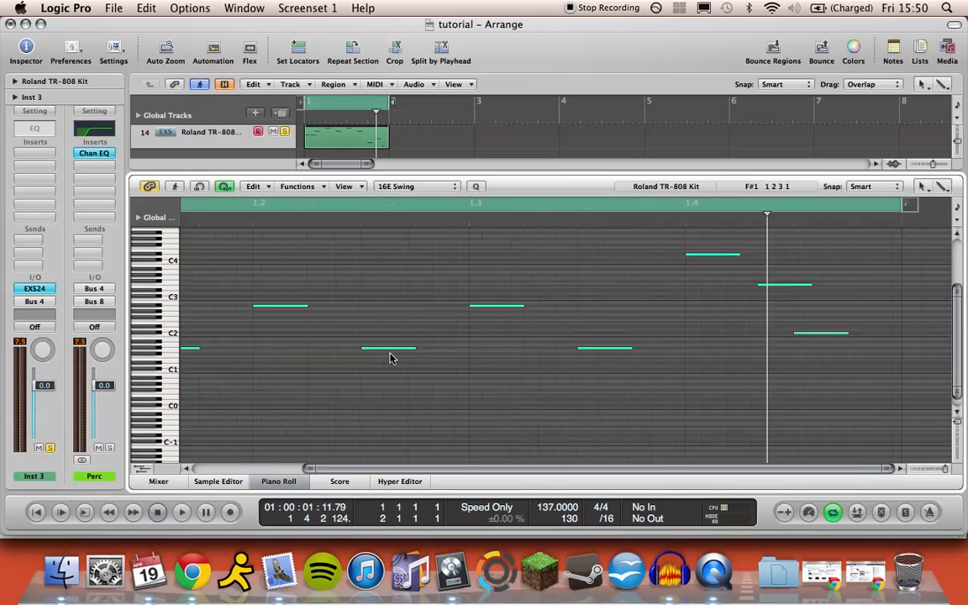
scroll(391, 353, left, 4)
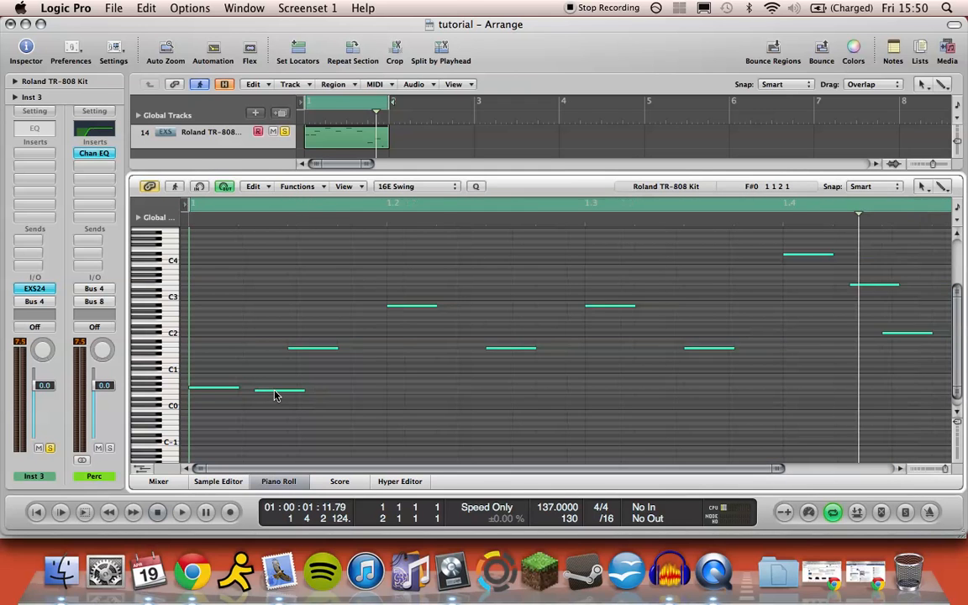
scroll(275, 395, down, 2)
scroll(275, 396, up, 2)
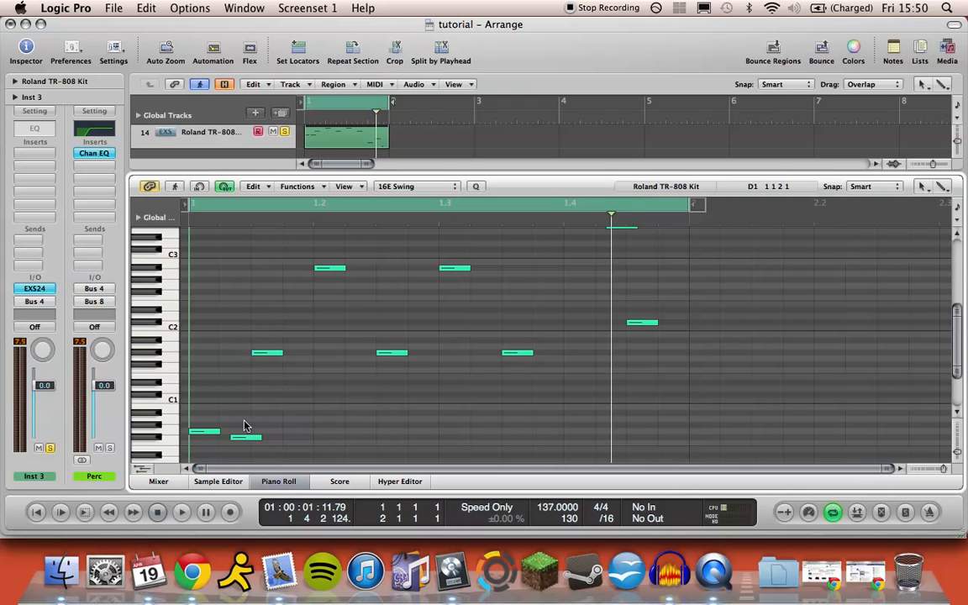
scroll(232, 433, up, 1)
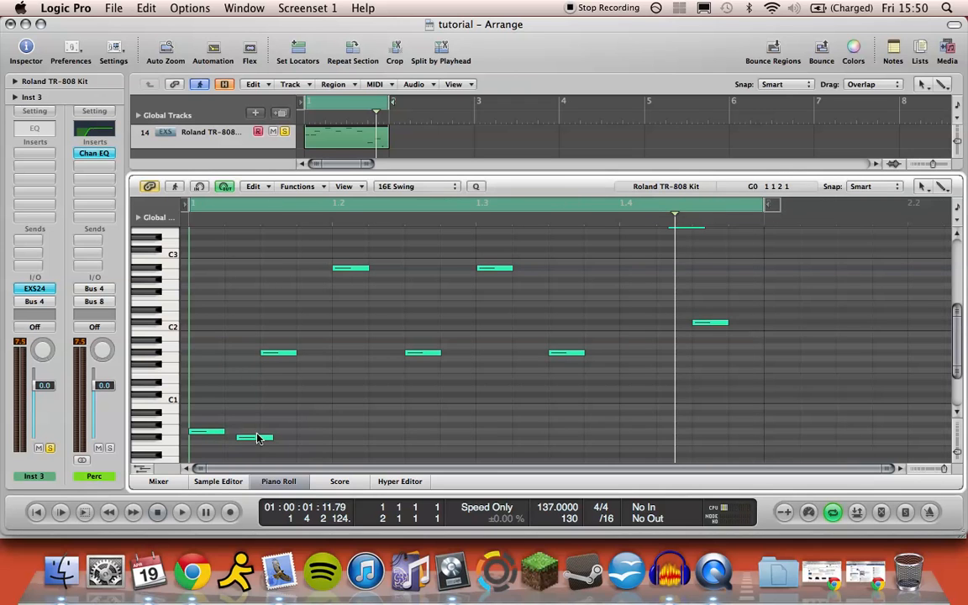
scroll(646, 411, down, 3)
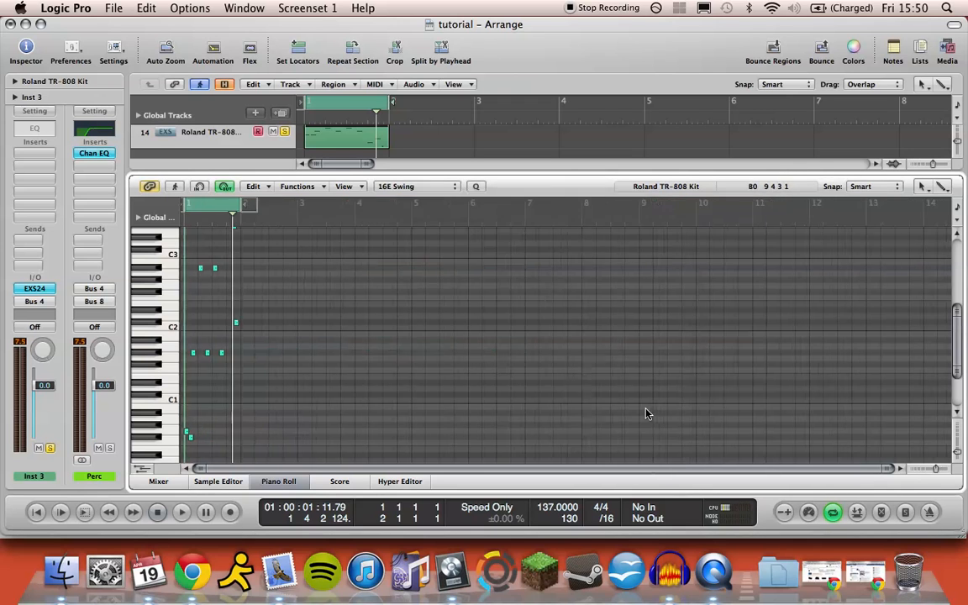
scroll(646, 411, up, 4)
scroll(646, 413, left, 6)
scroll(646, 413, down, 2)
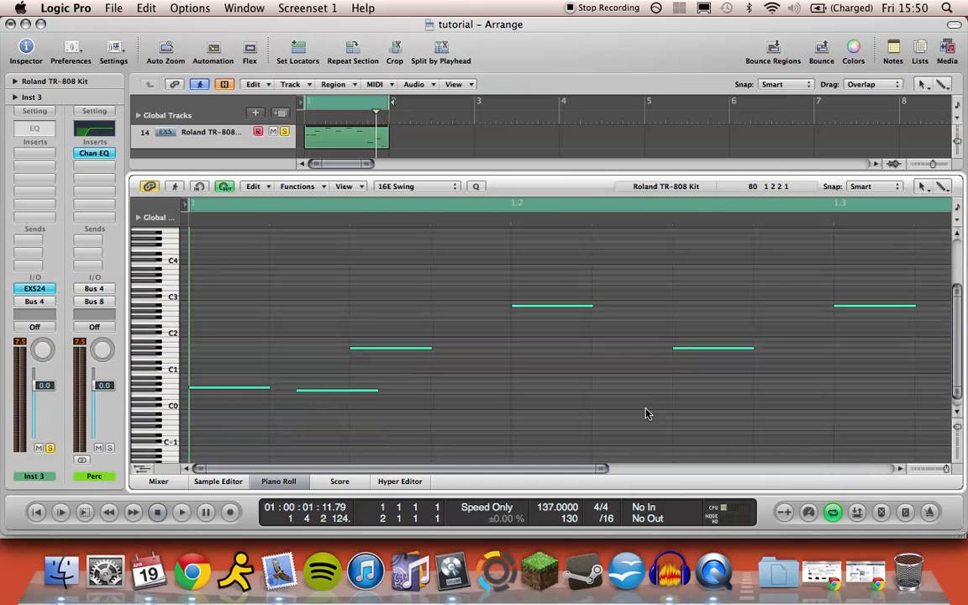
Play the swung percussion pattern, close the piano roll and stop playback.
key(space)
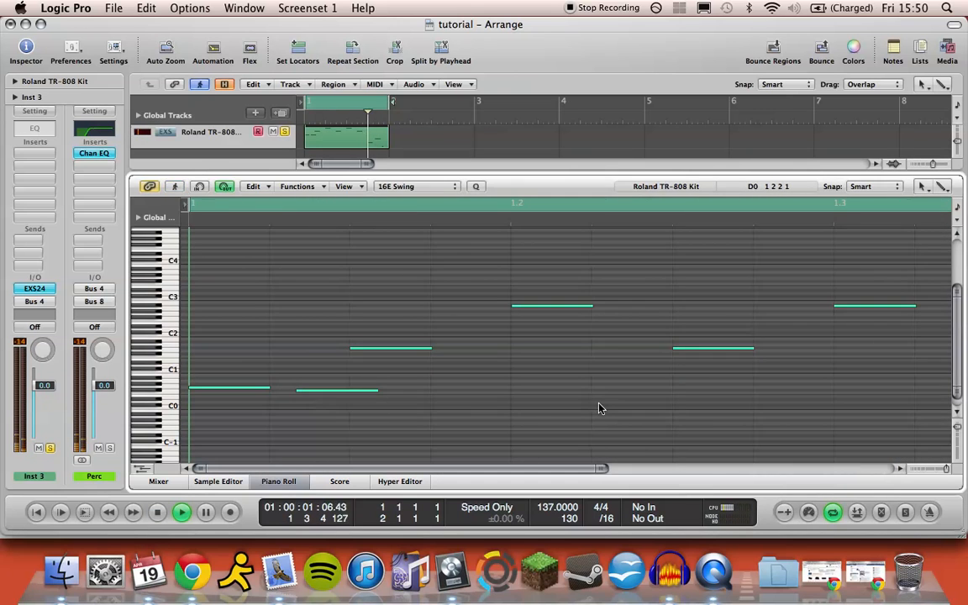
key(p)
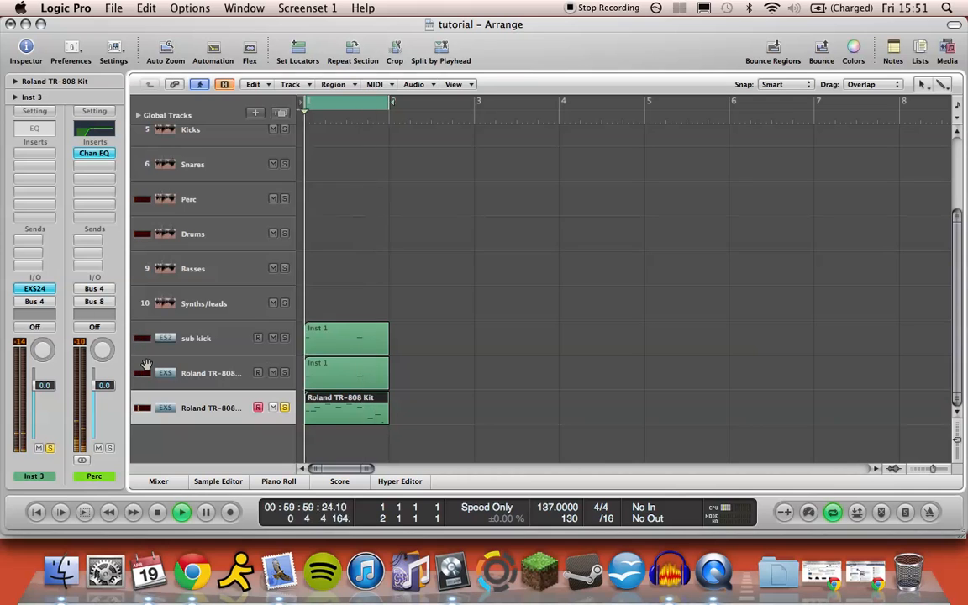
key(space)
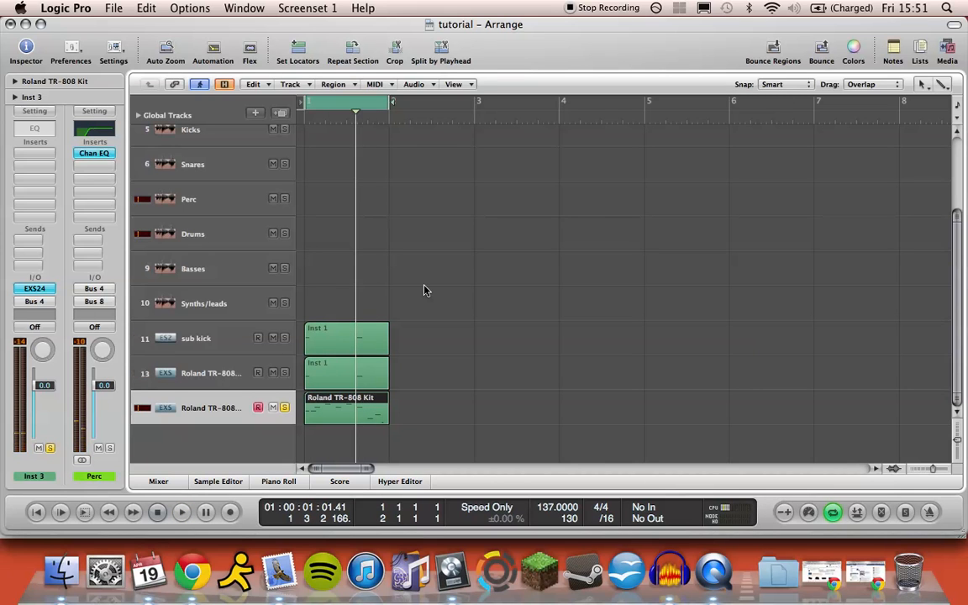
Insert a Space Designer reverb on the percussion track and load the small-room preset 0.6s Drum Booth Four.
click(34, 152)
mouse_move(85, 287)
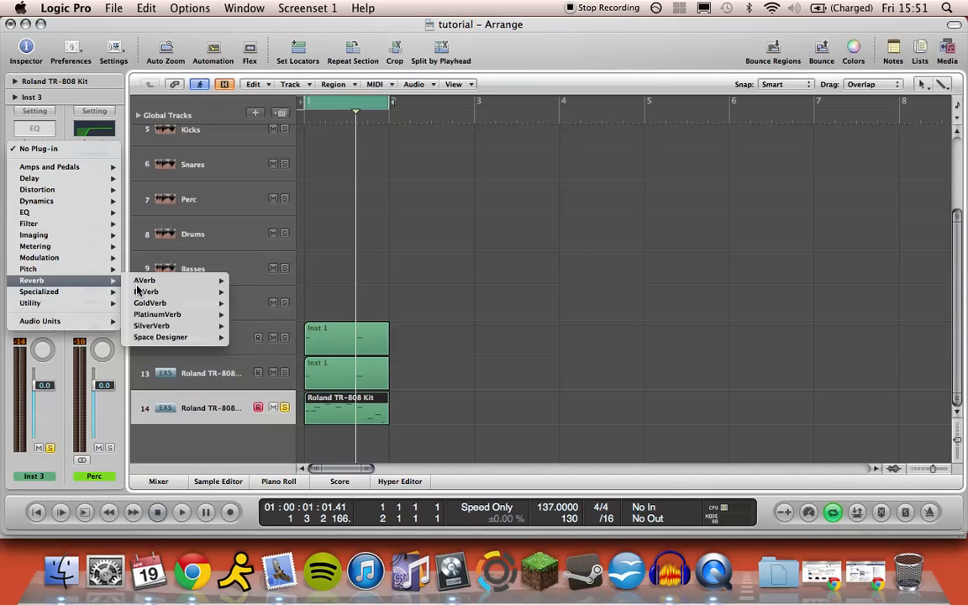
click(153, 337)
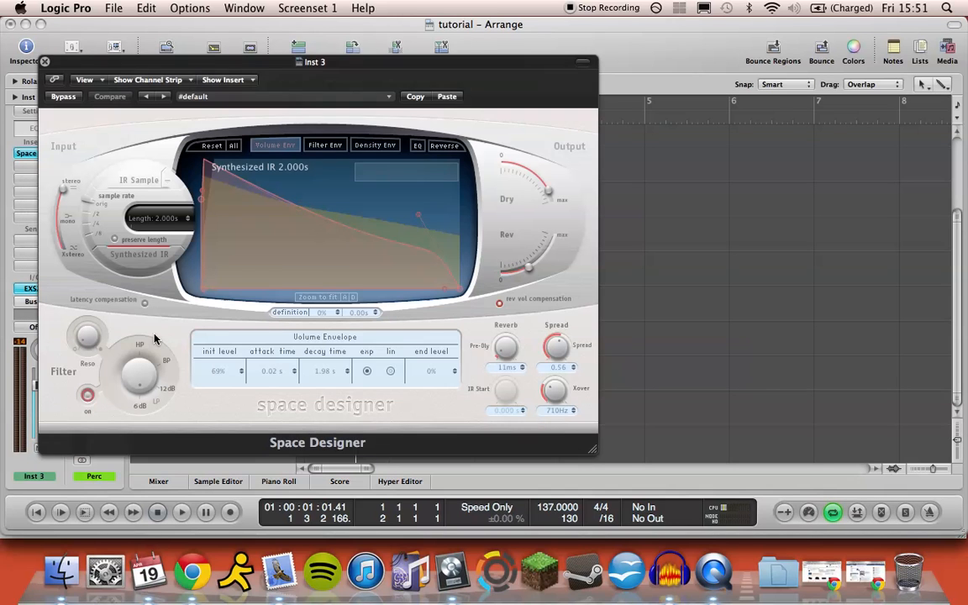
click(318, 98)
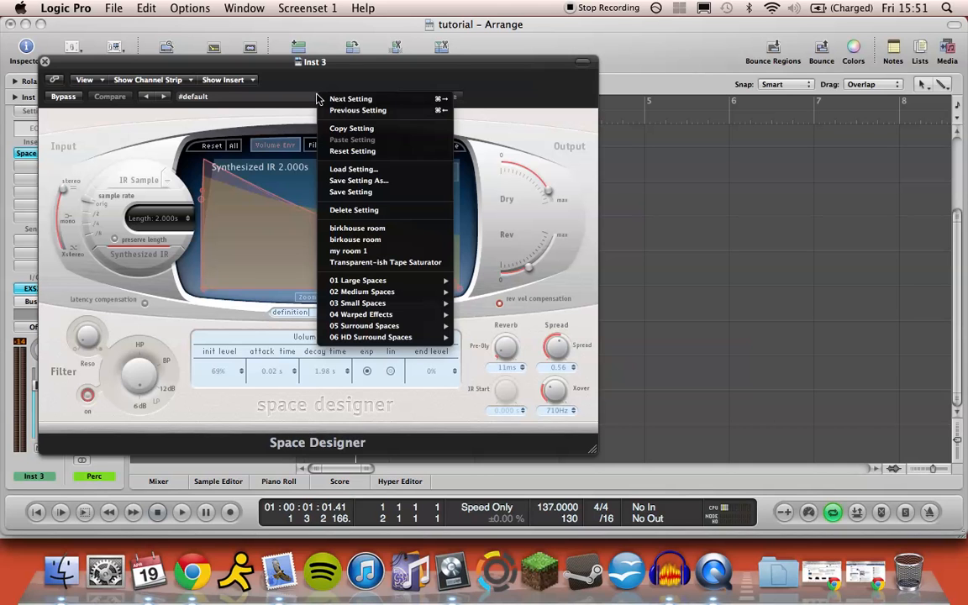
mouse_move(441, 304)
mouse_move(513, 305)
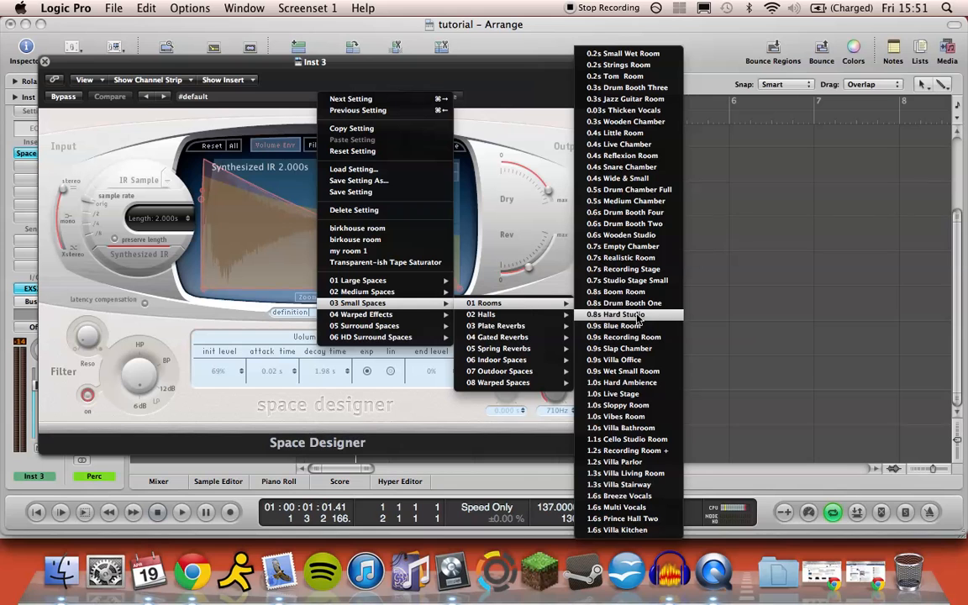
click(642, 216)
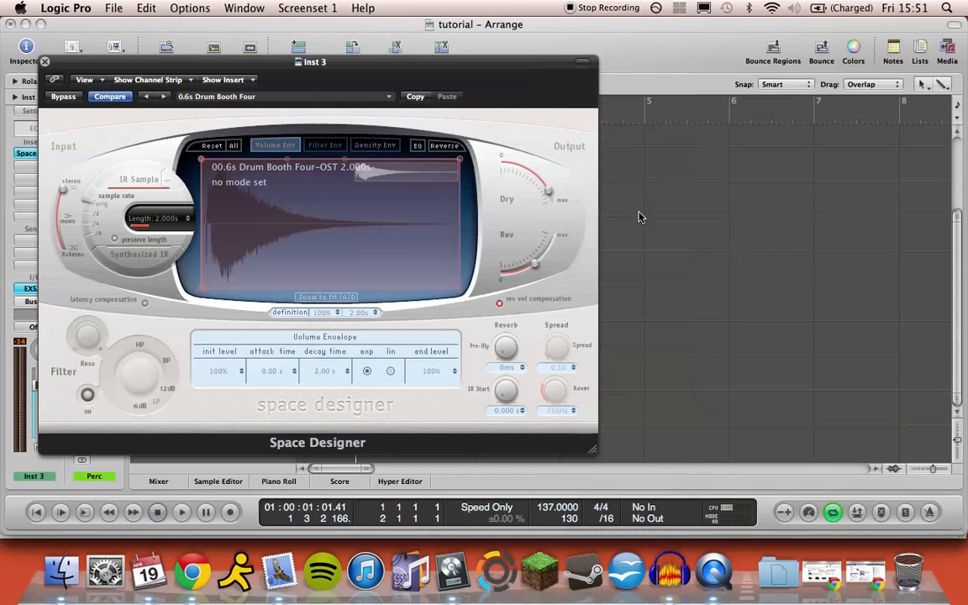
Set Space Designer's dry level to 0, shorten the volume envelope decay to 0.01 s with a 0% end level, and raise the reverb level slightly.
drag(547, 191, 195, 275)
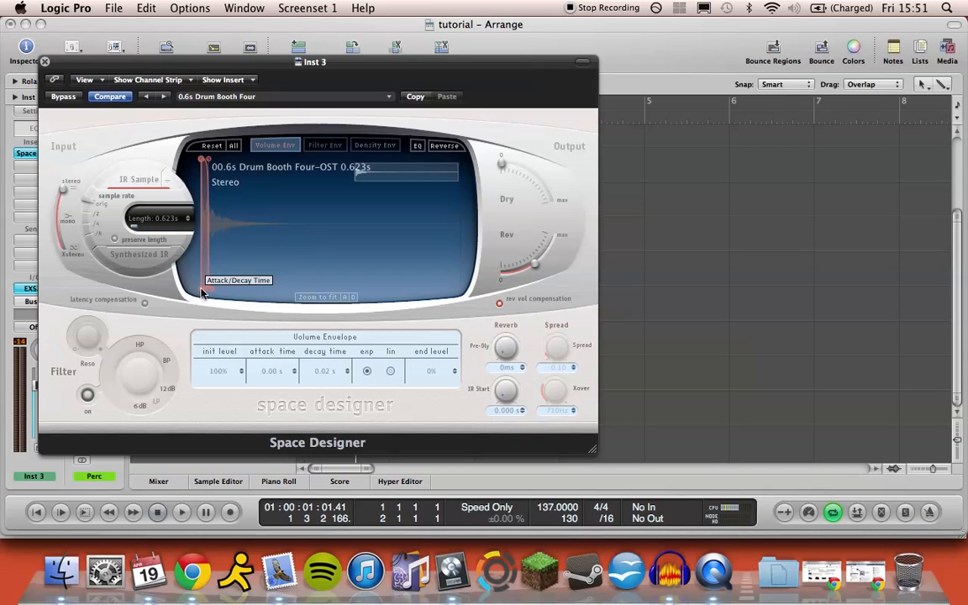
drag(208, 291, 205, 288)
drag(527, 264, 536, 247)
Play the percussion pattern through the reverb, close Space Designer and stop playback.
key(space)
drag(71, 61, 364, 87)
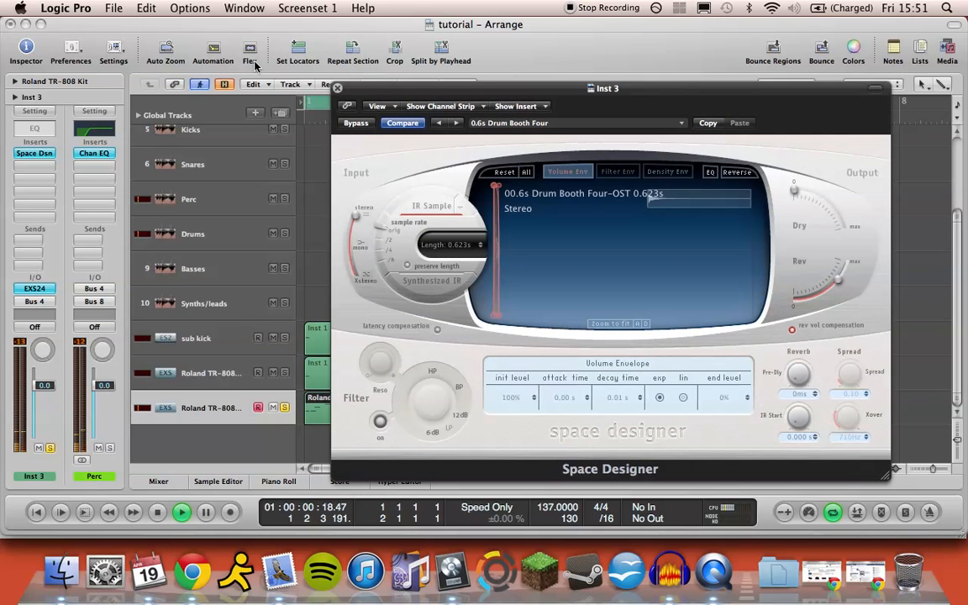
click(337, 87)
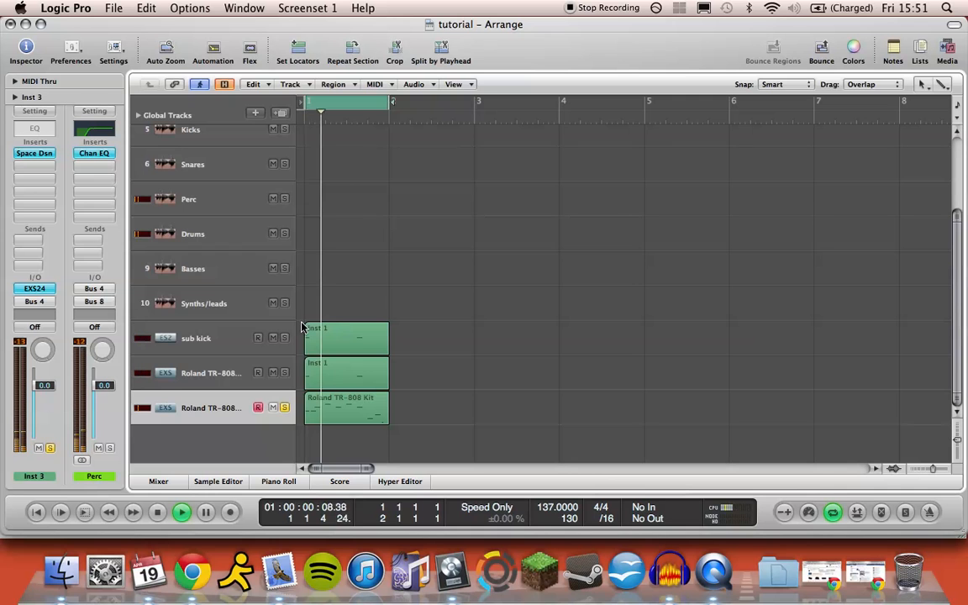
key(space)
In the percussion region, move the last note at 1 4 3 down to the pitch of the offbeat notes and close the piano roll.
double_click(353, 406)
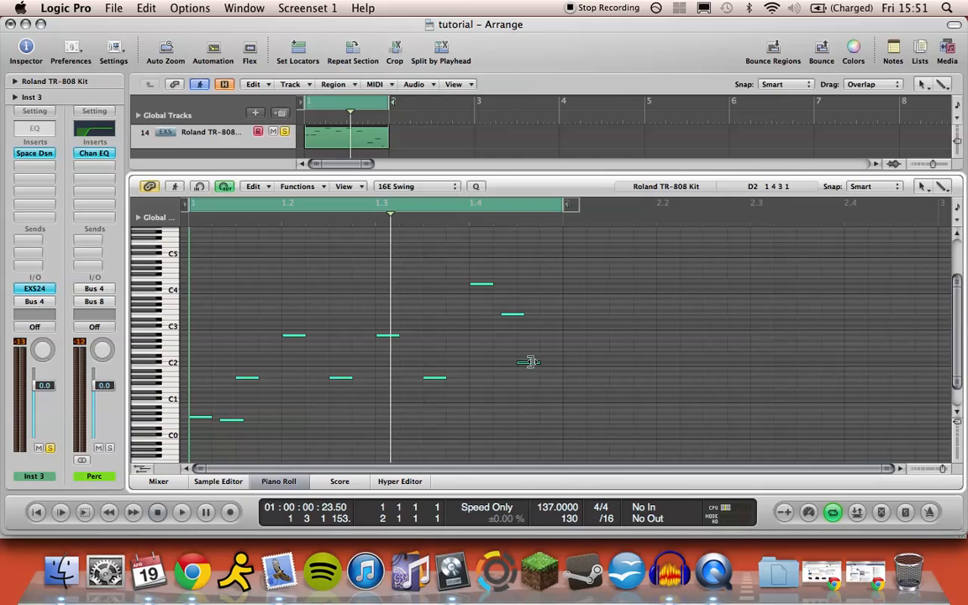
click(529, 362)
key(e)
click(925, 44)
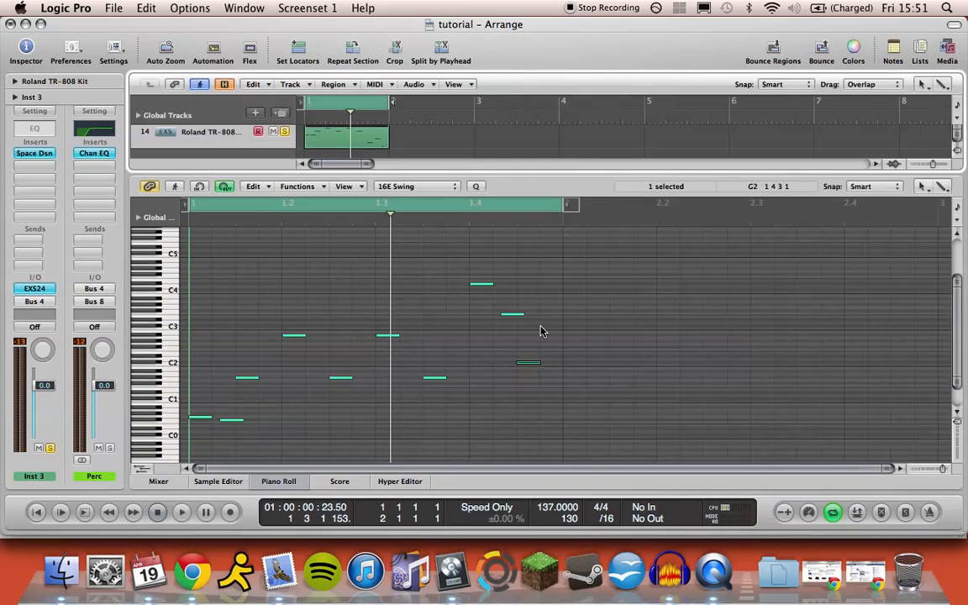
drag(529, 363, 528, 377)
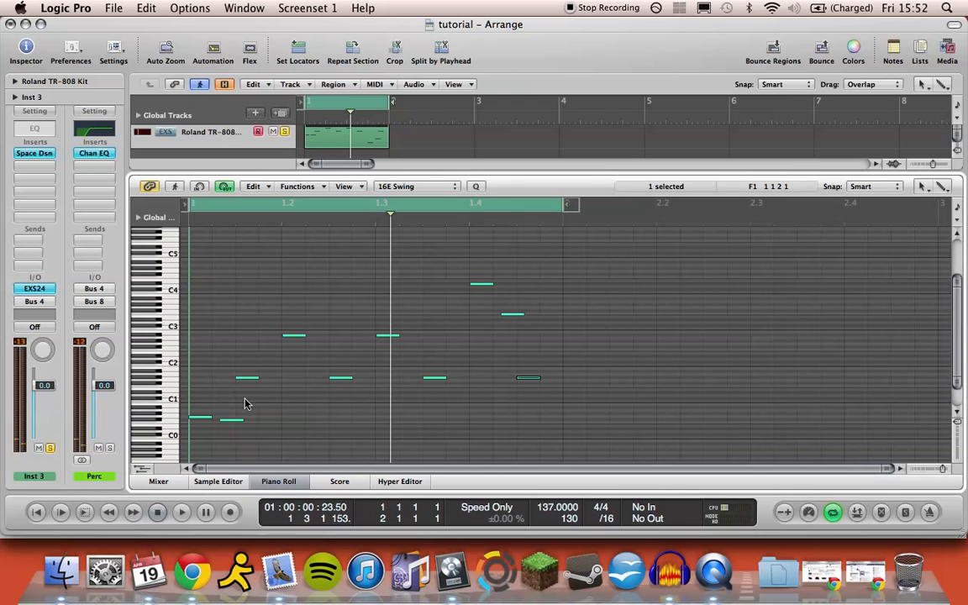
key(p)
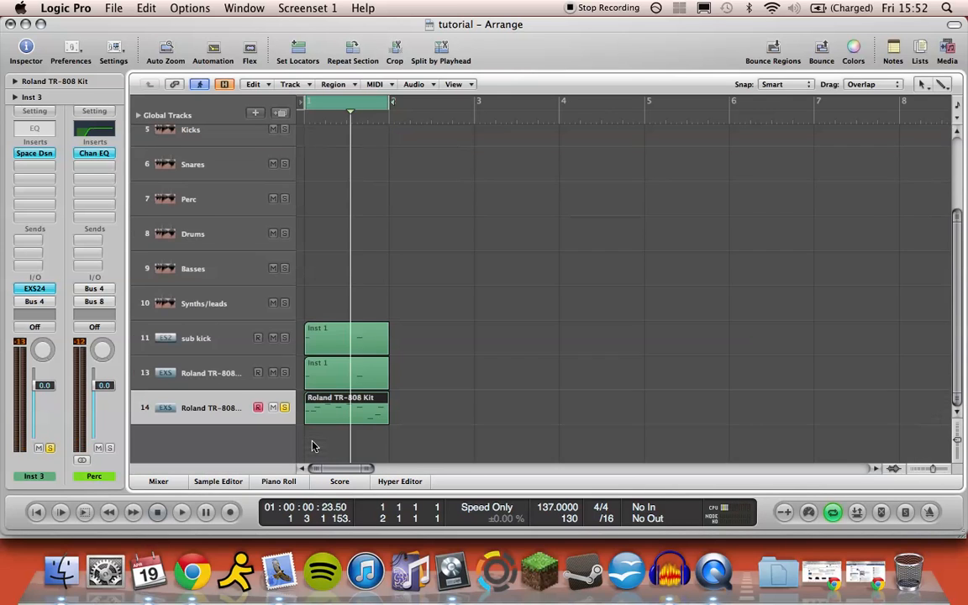
Unsolo the percussion track and lower the sub kick's channel volume while checking the full loop.
key(space)
key(ctrl+Up)
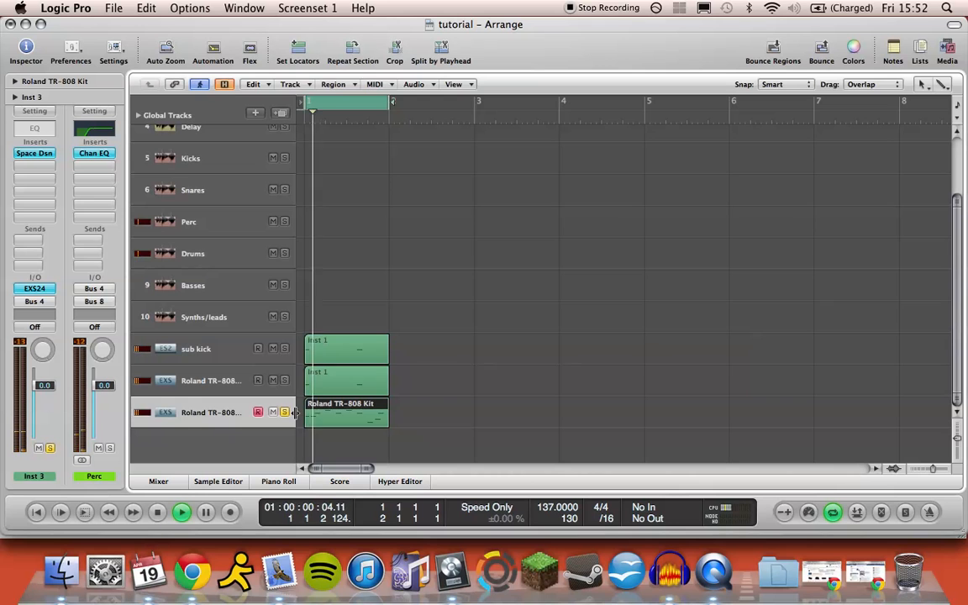
click(191, 363)
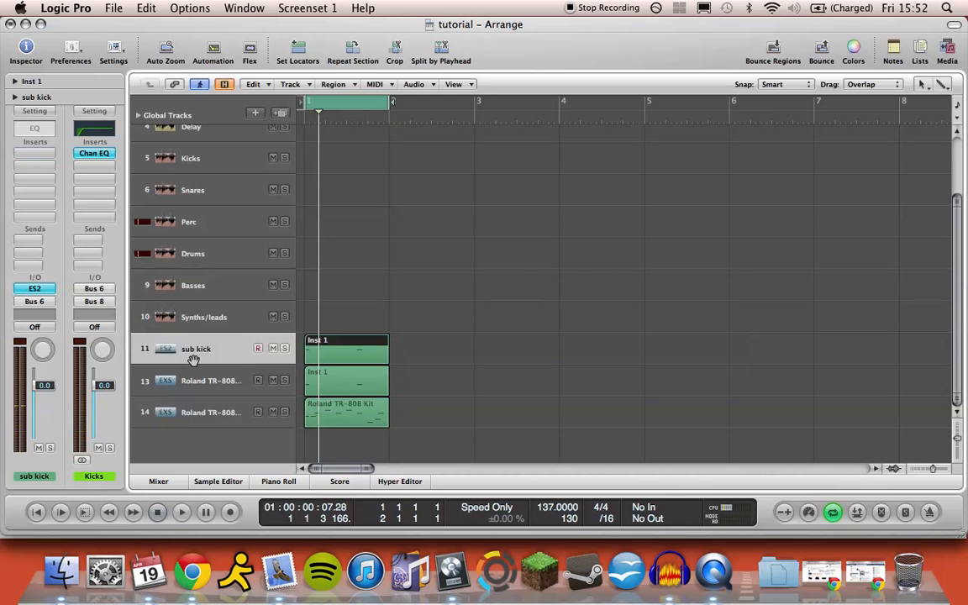
drag(43, 385, 44, 405)
key(space)
Listen to the full drum loop with the TR-808 kick and percussion tracks selected in turn, and stop playback.
click(210, 382)
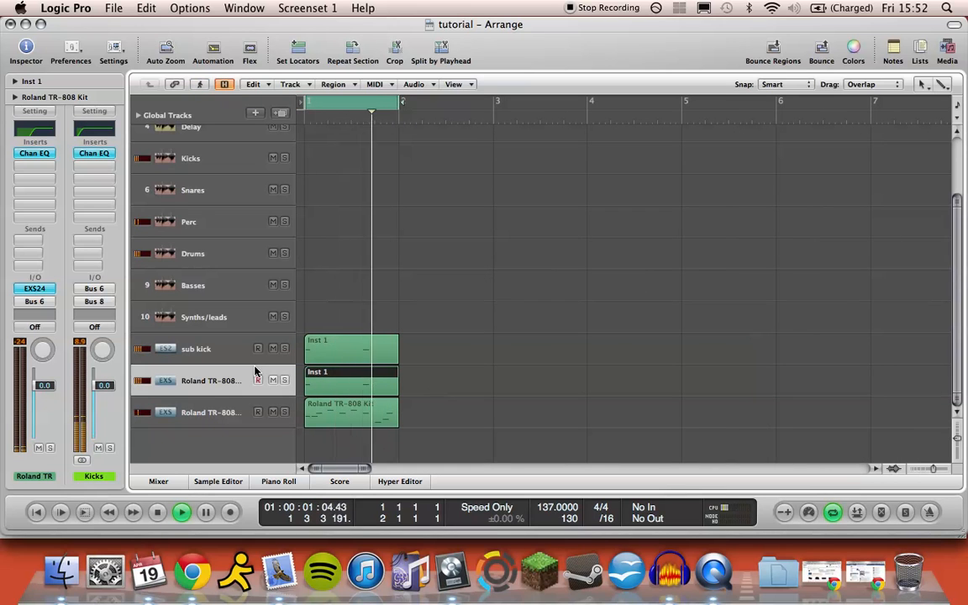
scroll(256, 371, up, 1)
scroll(255, 370, down, 2)
click(264, 412)
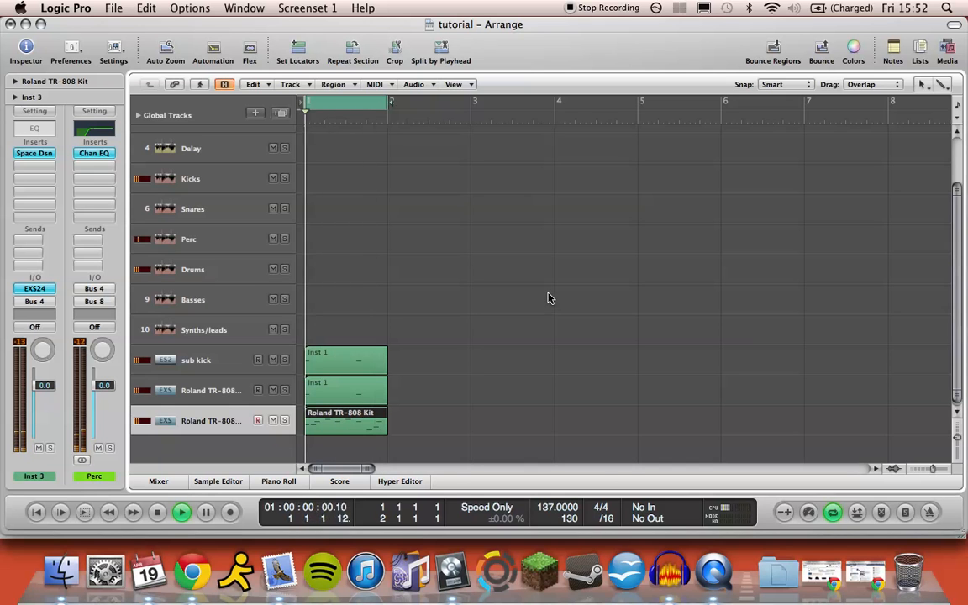
key(space)
scroll(552, 299, up, 5)
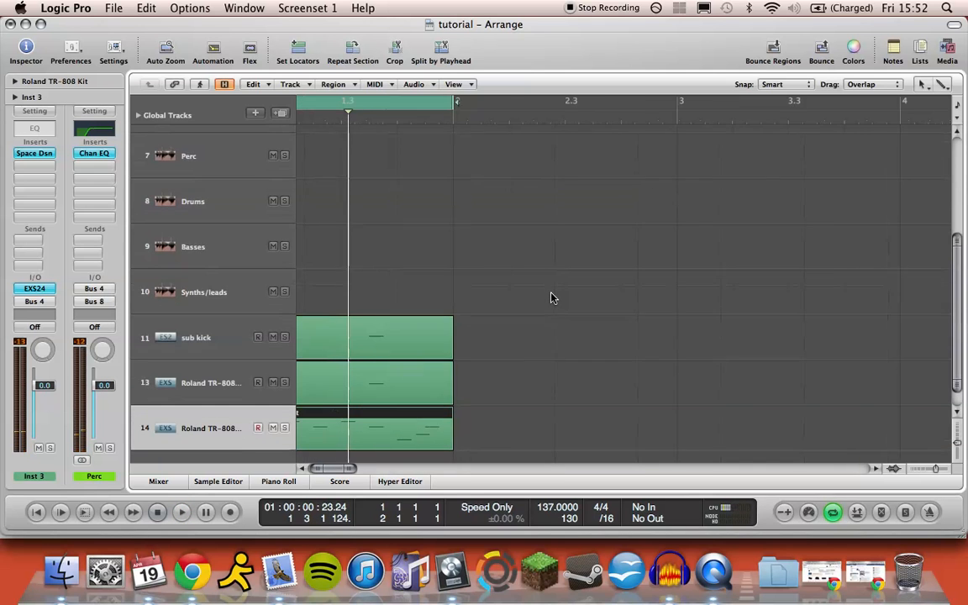
scroll(552, 299, down, 2)
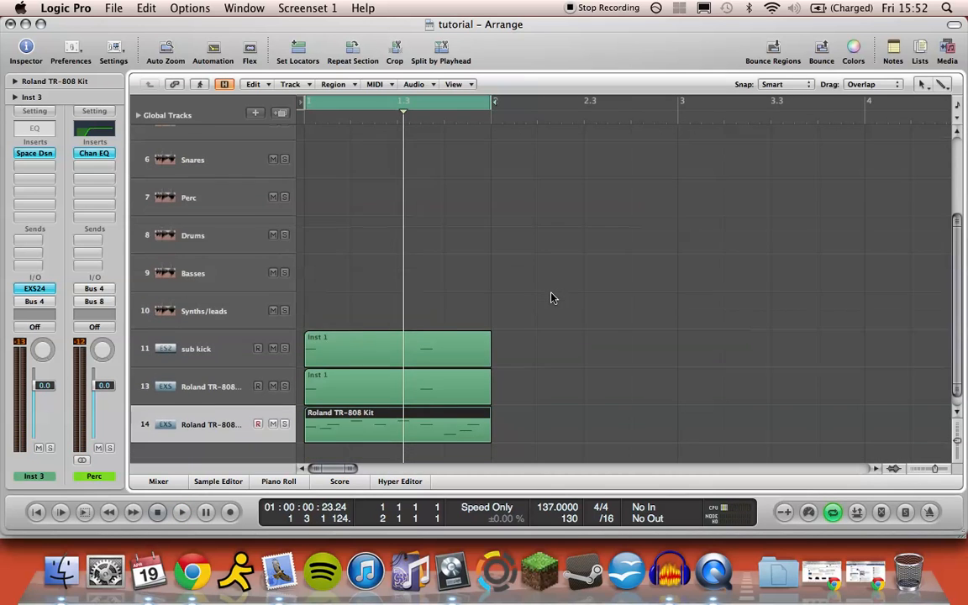
scroll(552, 296, down, 1)
click(629, 395)
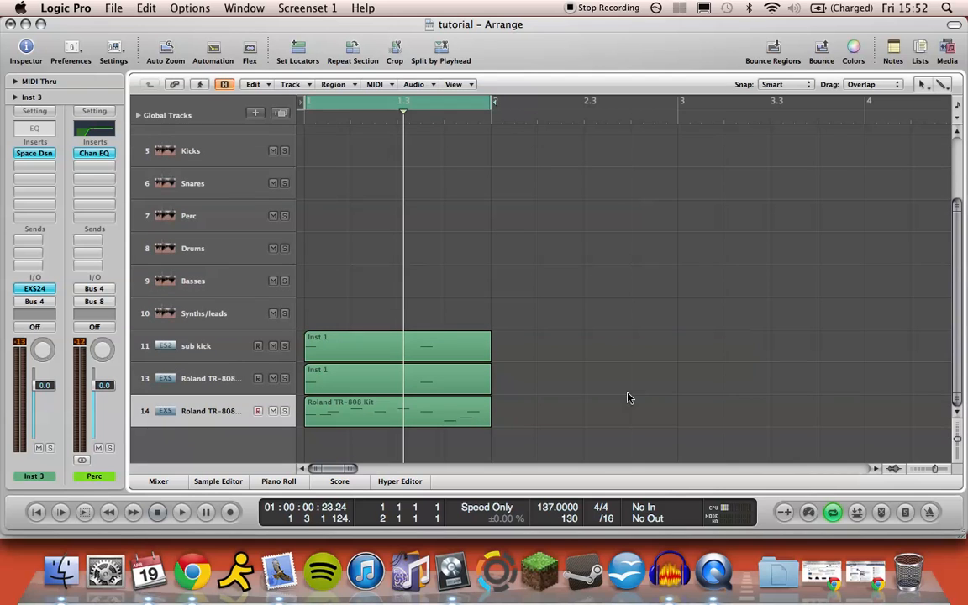
Create a new software instrument track below the percussion track and load a stereo EXS24 sampler on it.
double_click(281, 438)
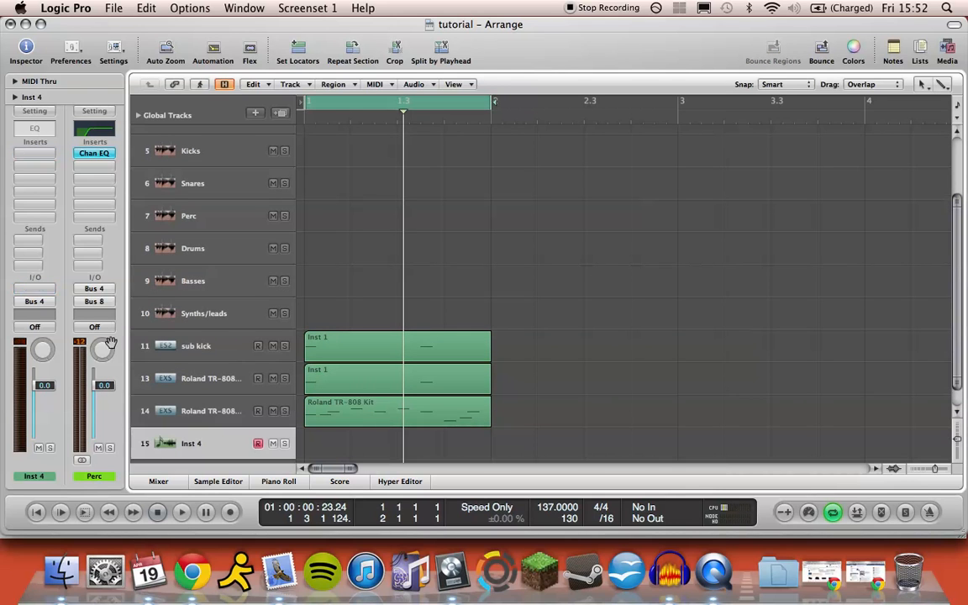
click(48, 291)
mouse_move(52, 420)
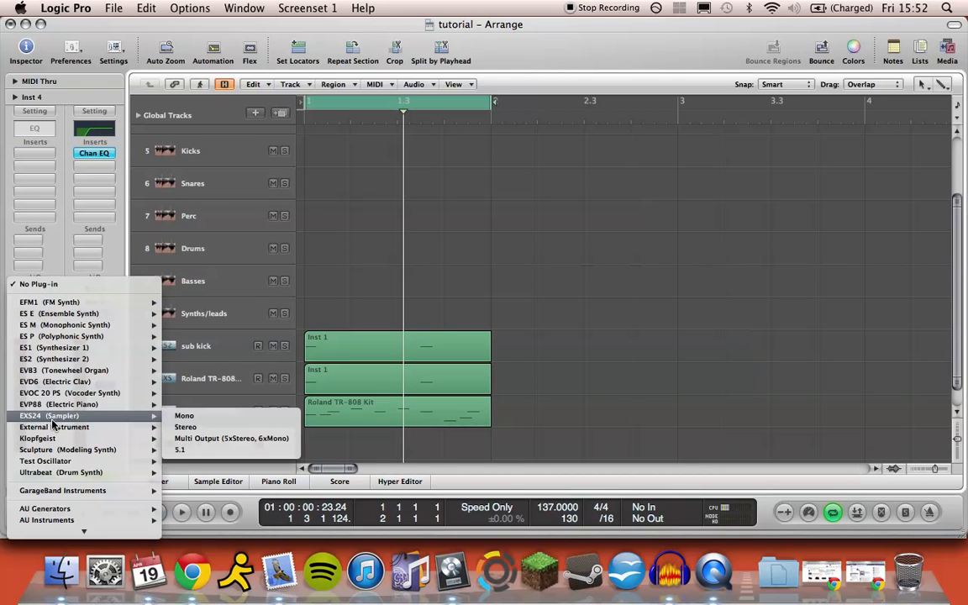
click(180, 427)
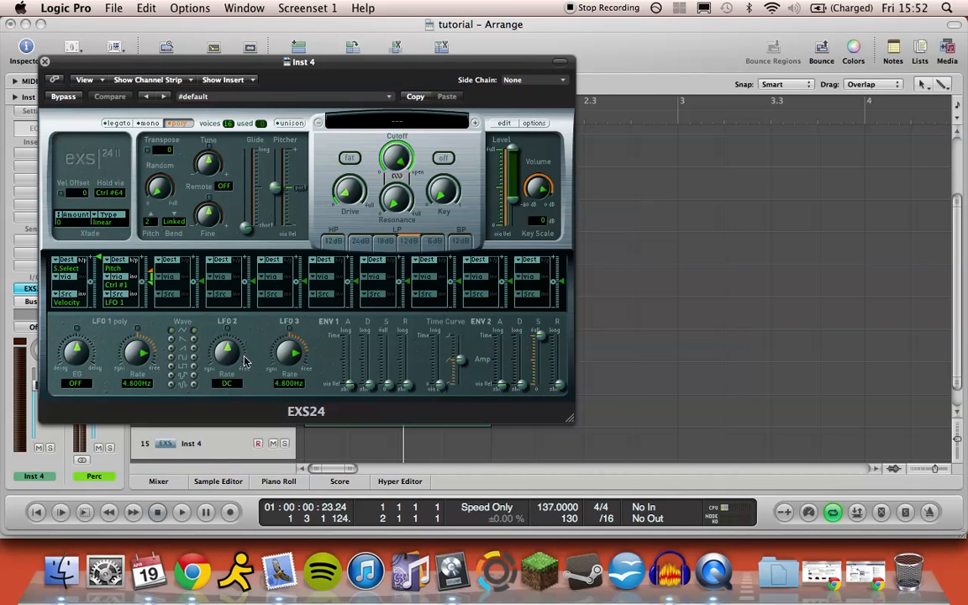
Load the factory Roadhouse Kit from the acoustic drum kits into the sampler and close its window.
click(406, 123)
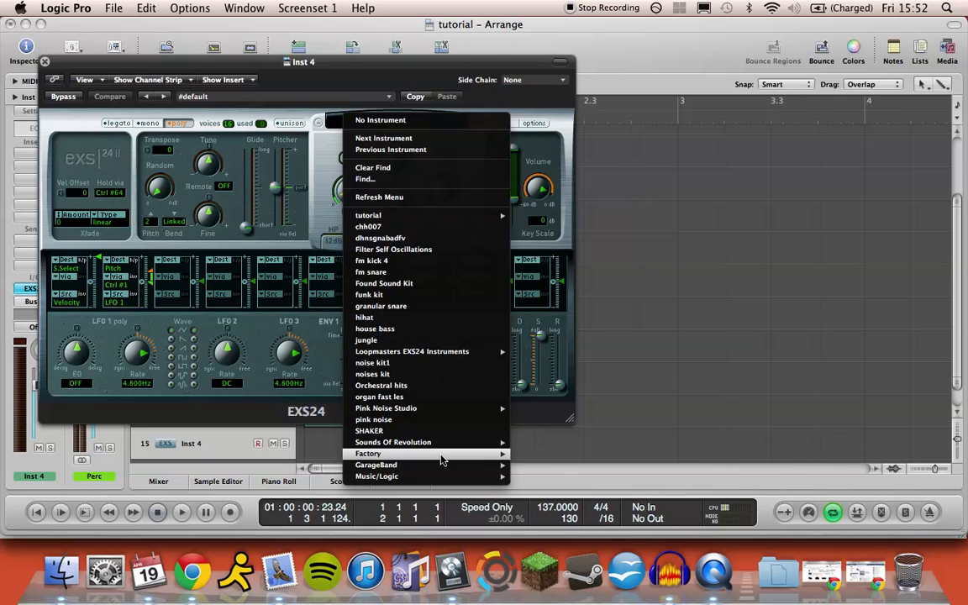
mouse_move(443, 459)
mouse_move(571, 440)
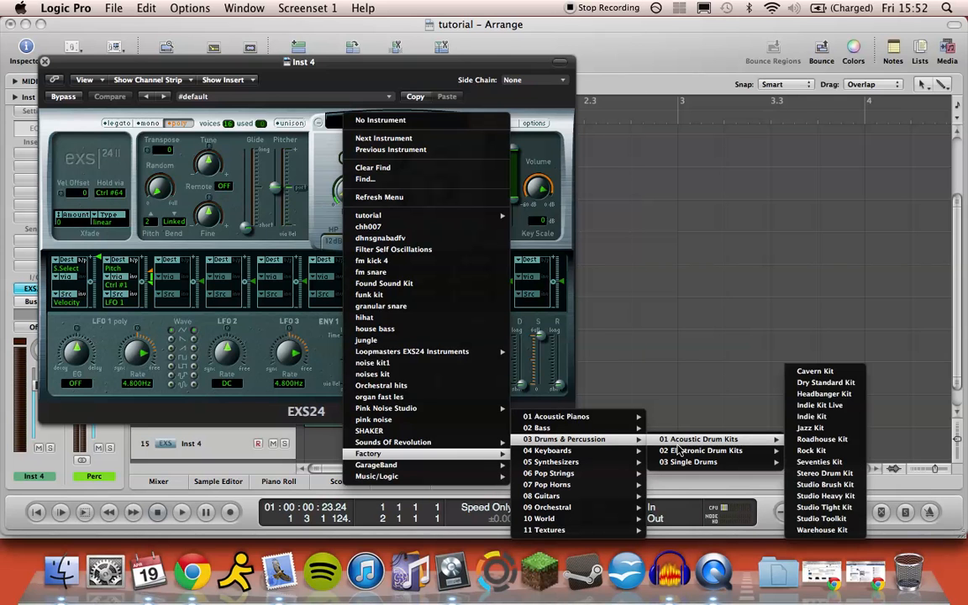
click(804, 433)
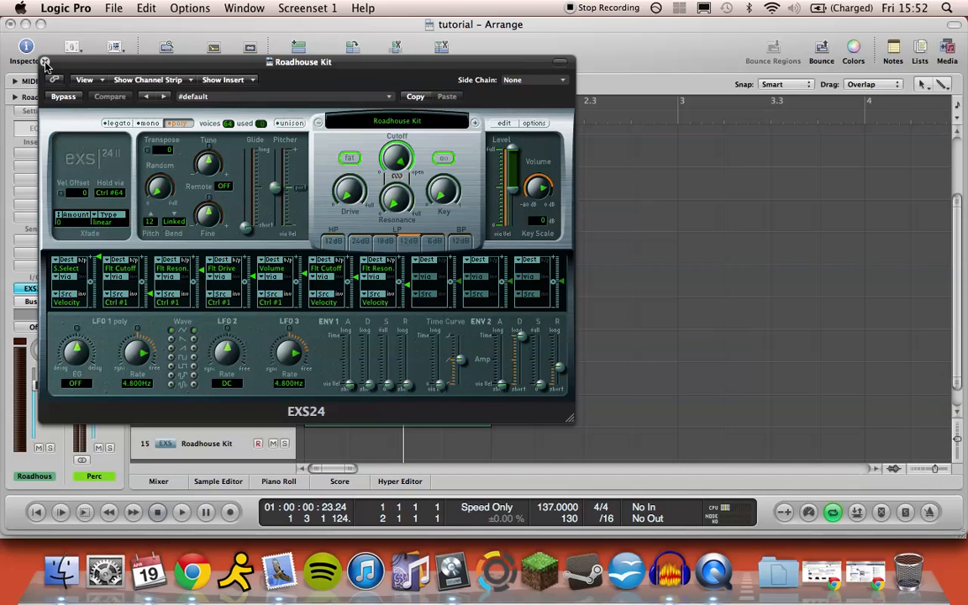
click(45, 61)
Create an empty one-bar MIDI region on the Roadhouse Kit track and open it in the piano roll.
scroll(531, 316, up, 5)
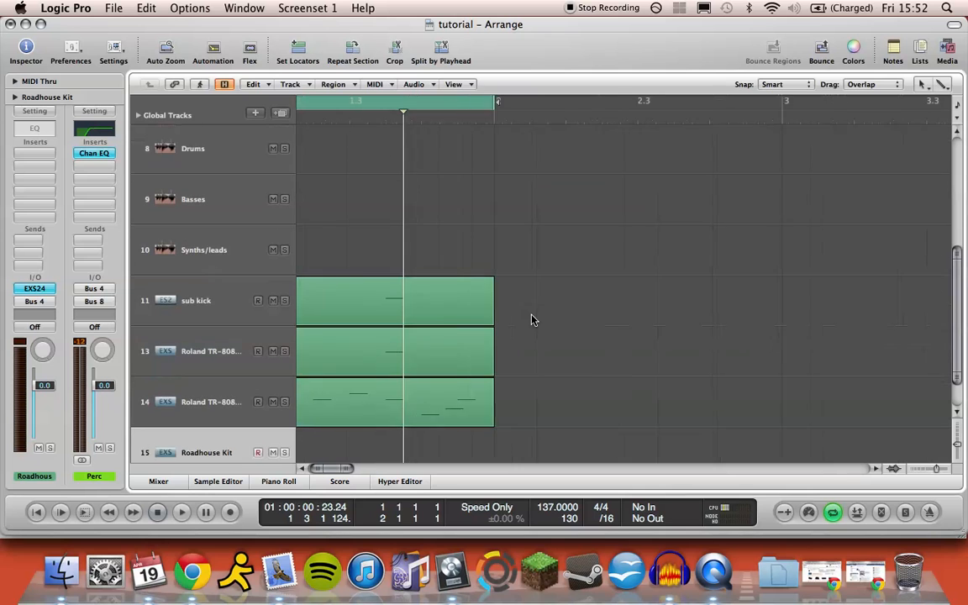
right_click(330, 389)
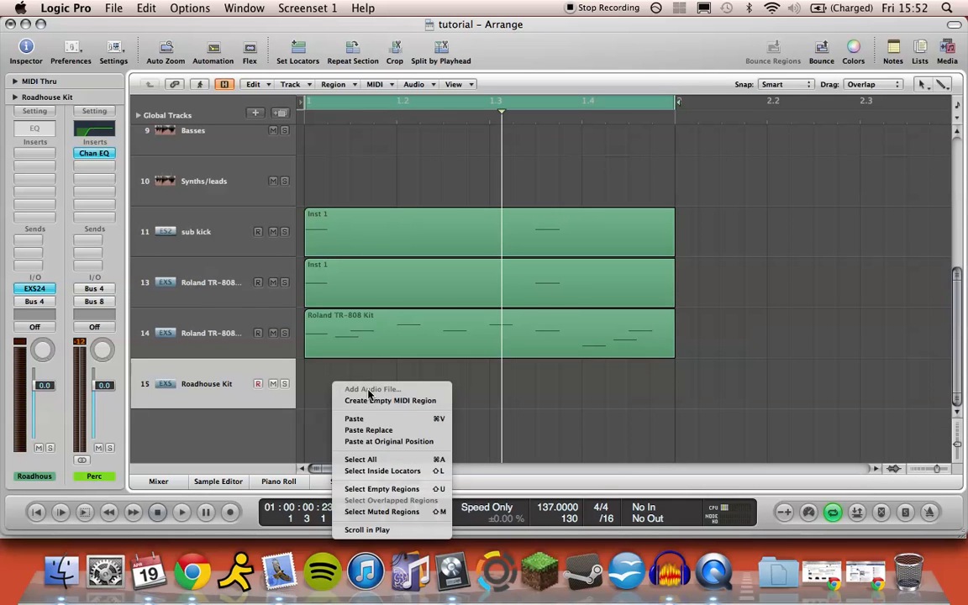
click(374, 401)
double_click(375, 406)
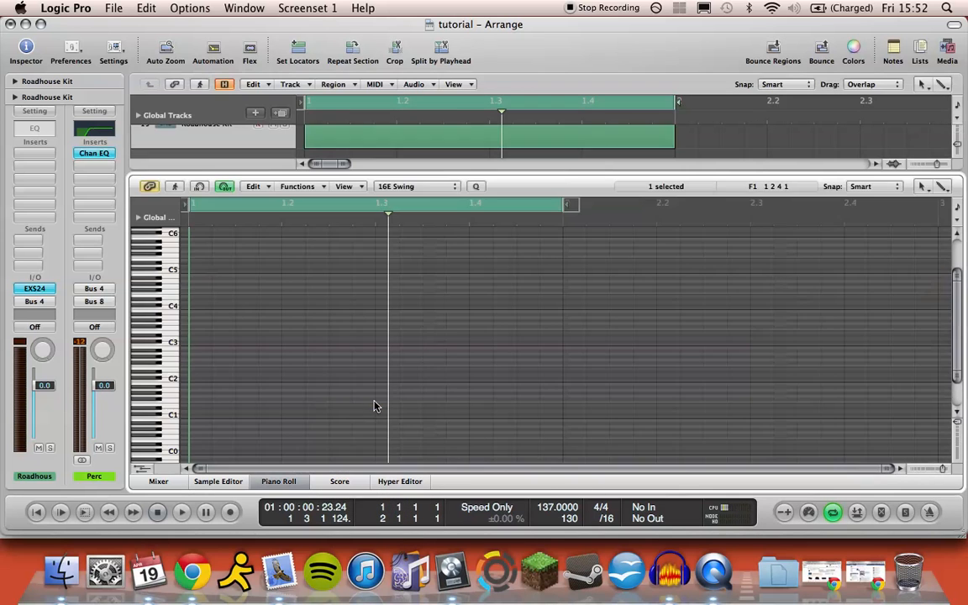
Audition the kit's sounds, add C#1 snare notes on beats 2 and 4, and close the piano roll.
scroll(175, 348, up, 5)
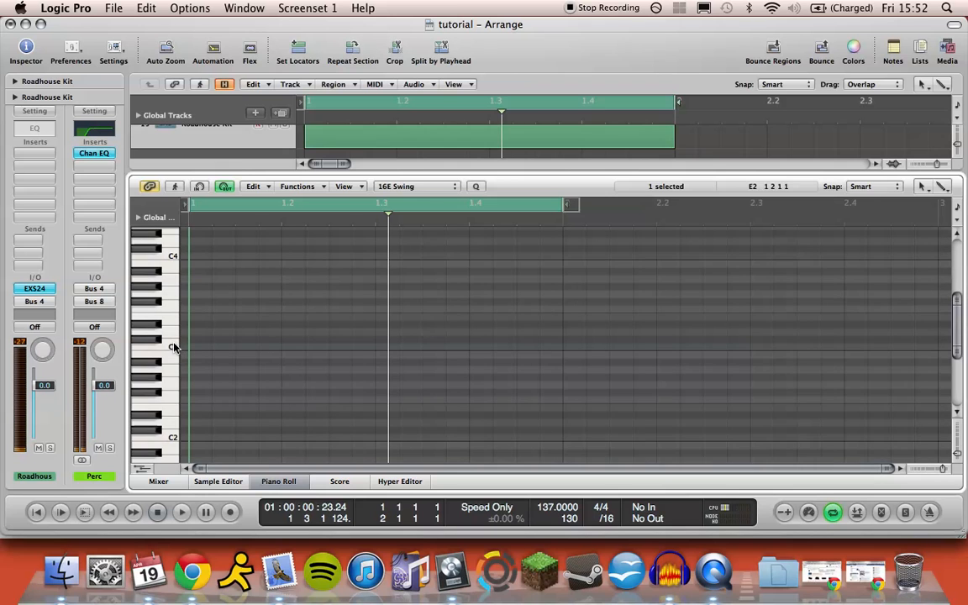
scroll(168, 389, down, 4)
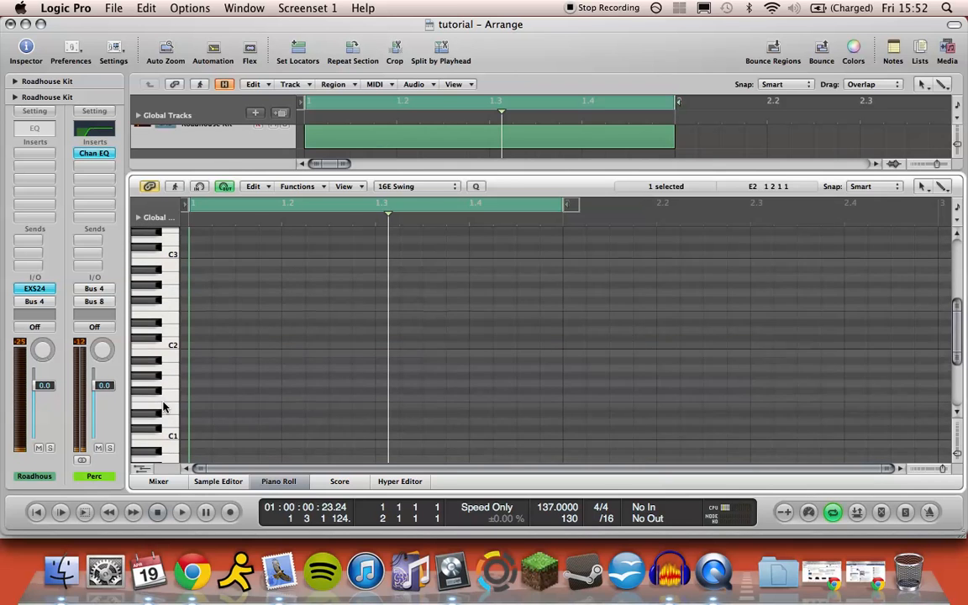
scroll(174, 396, down, 3)
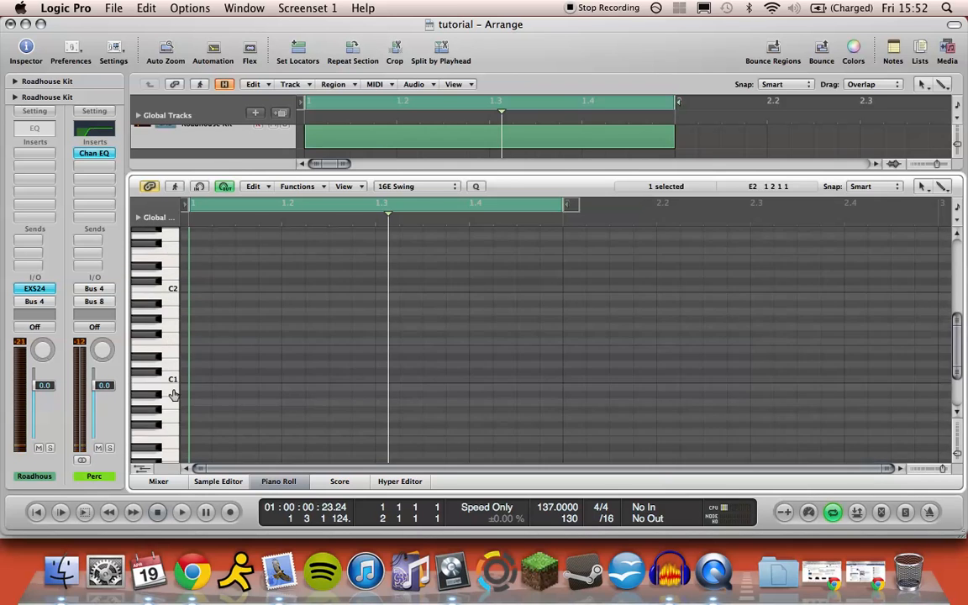
click(305, 371)
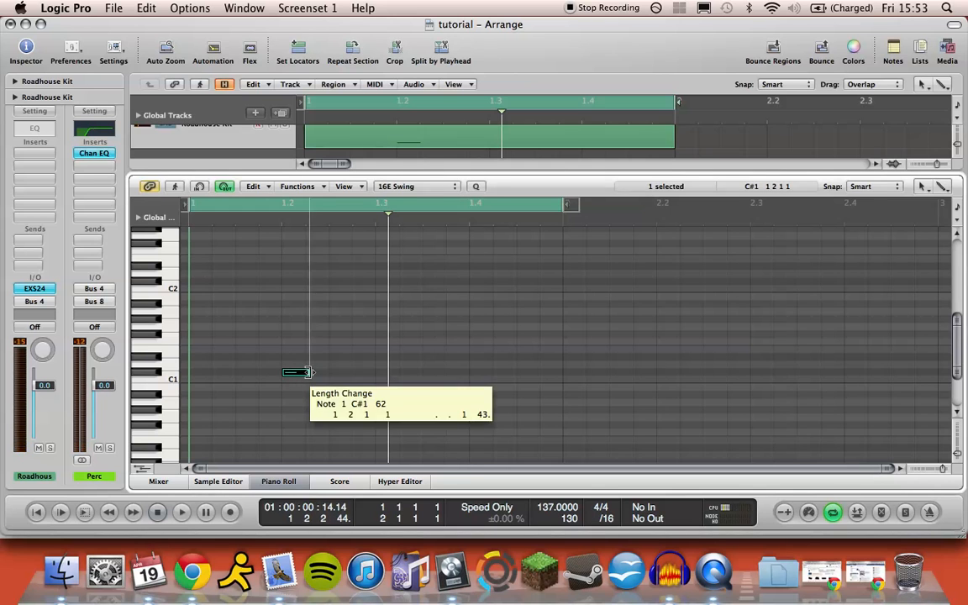
click(477, 372)
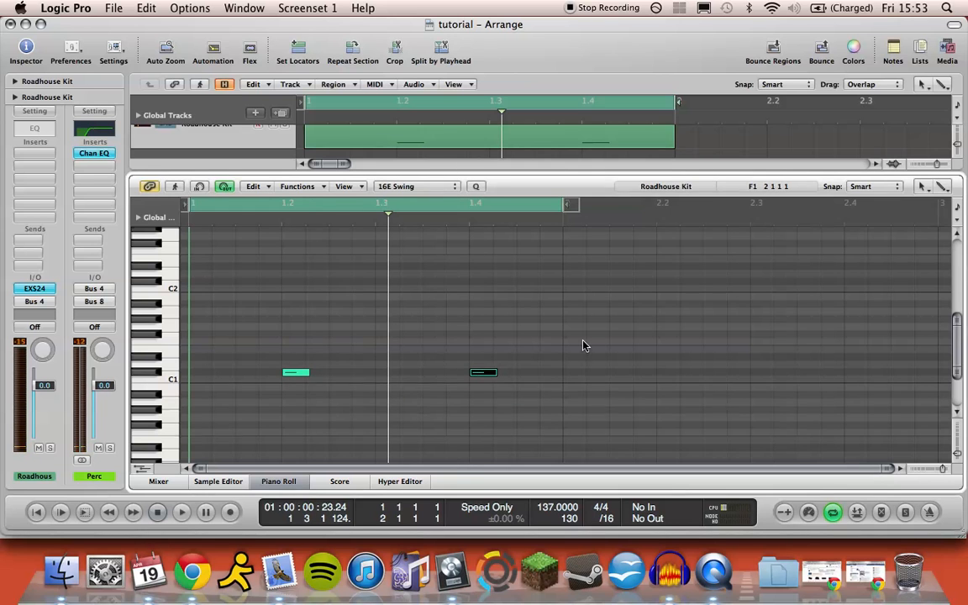
scroll(584, 345, up, 1)
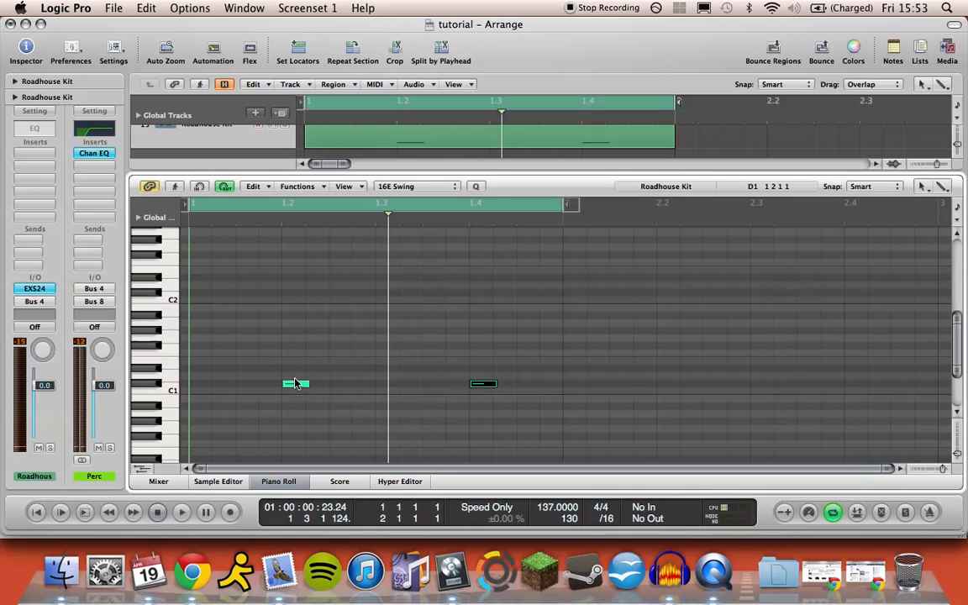
click(485, 385)
click(282, 481)
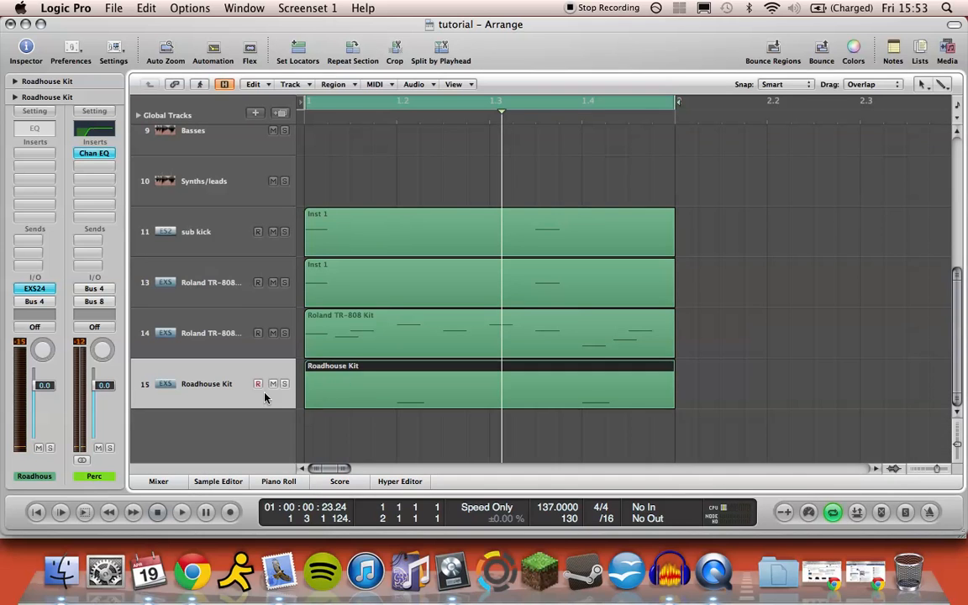
Route the Roadhouse Kit track's output to Bus 7 (Snares).
click(46, 304)
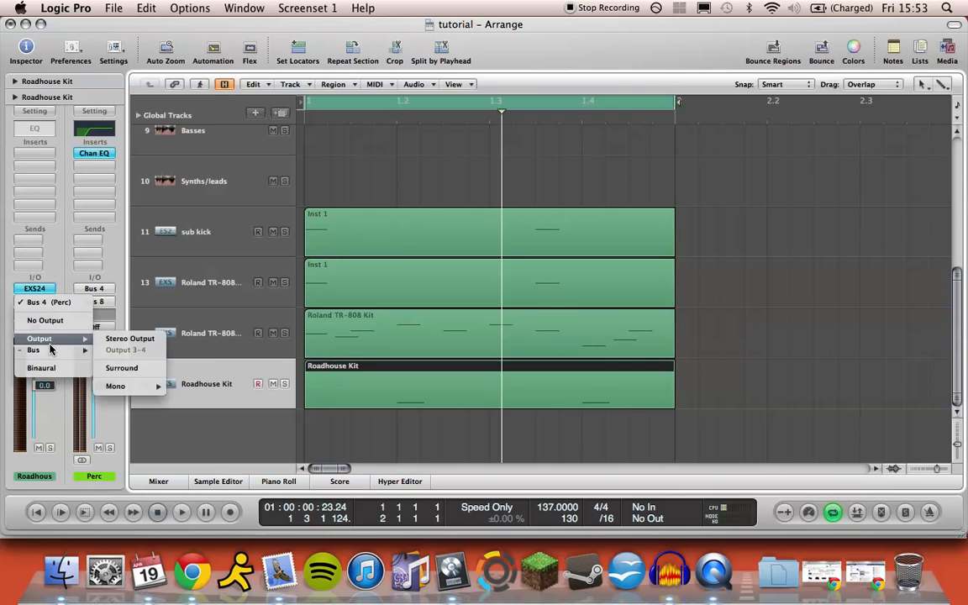
mouse_move(38, 350)
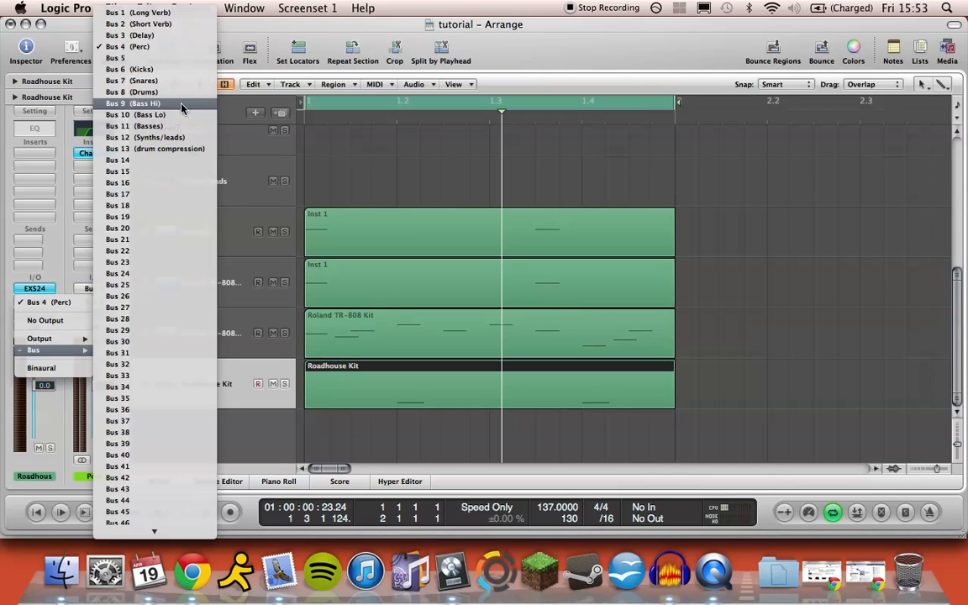
click(166, 83)
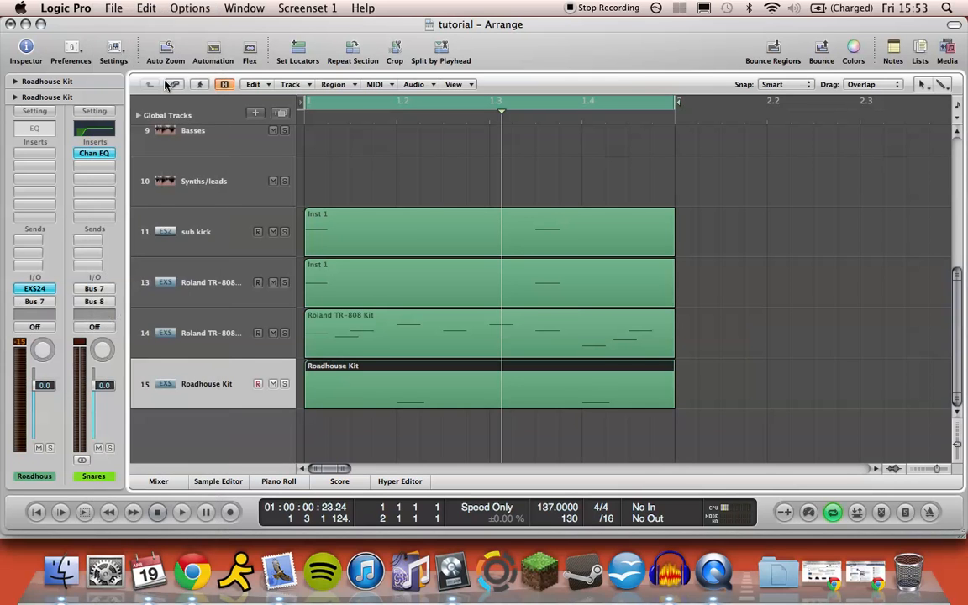
scroll(255, 200, up, 3)
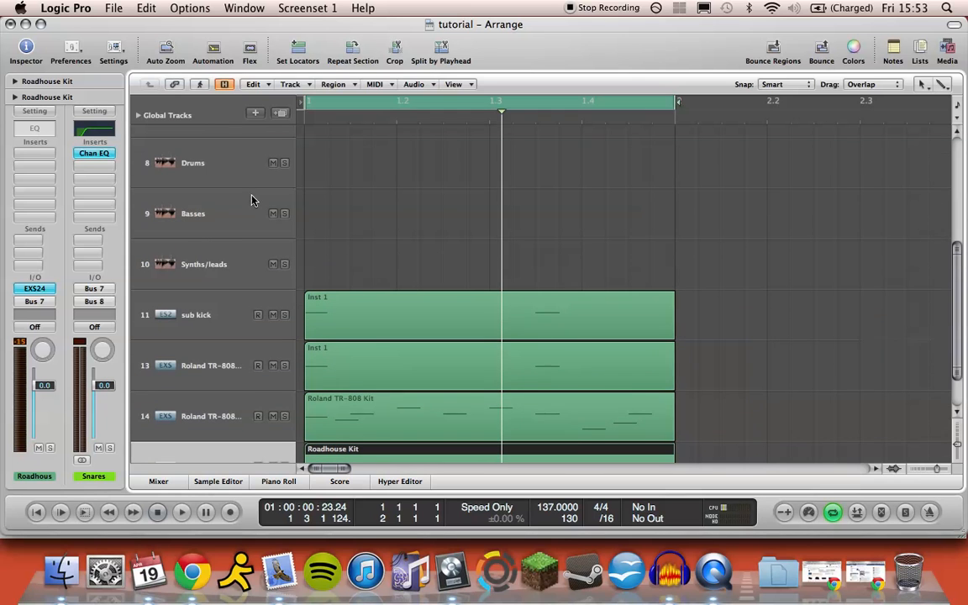
scroll(192, 360, down, 1)
scroll(191, 360, down, 3)
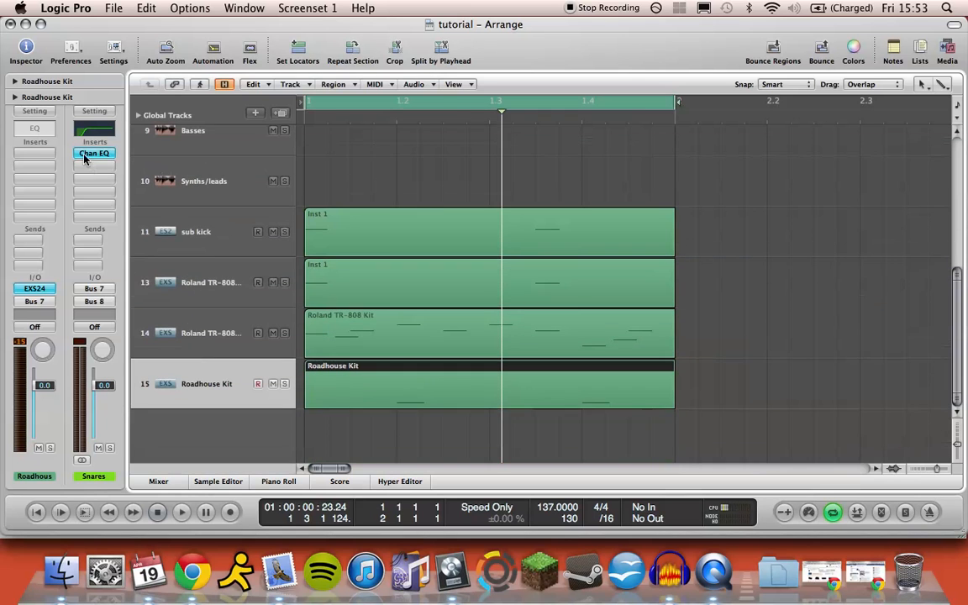
Adjust the low-cut filter in the Snares bus's Channel EQ and close the plug-in.
click(91, 153)
drag(188, 279, 216, 270)
click(45, 62)
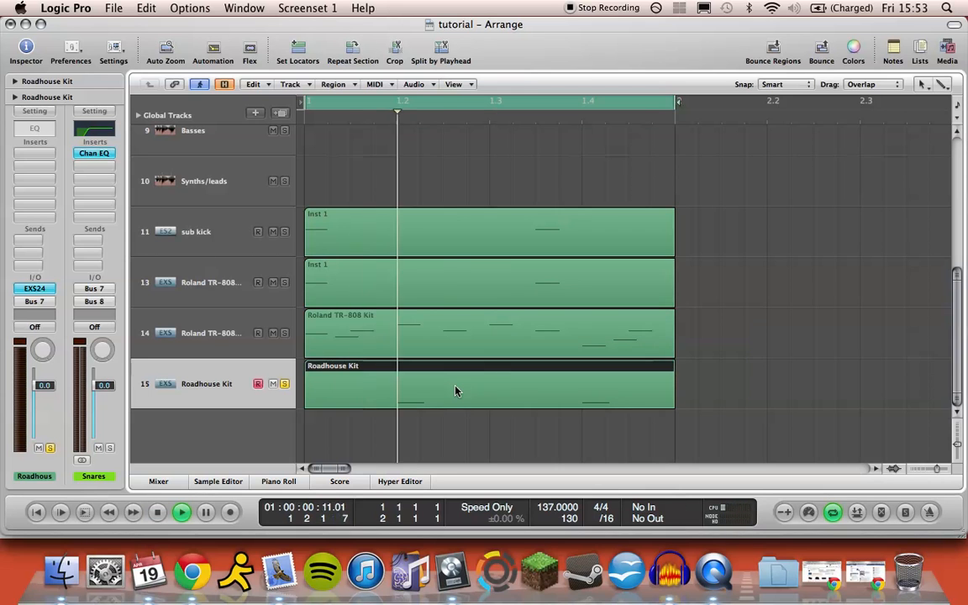
In the Roadhouse Kit's EXS24, shorten the decay and release of envelope 2.
key(ctrl+Left)
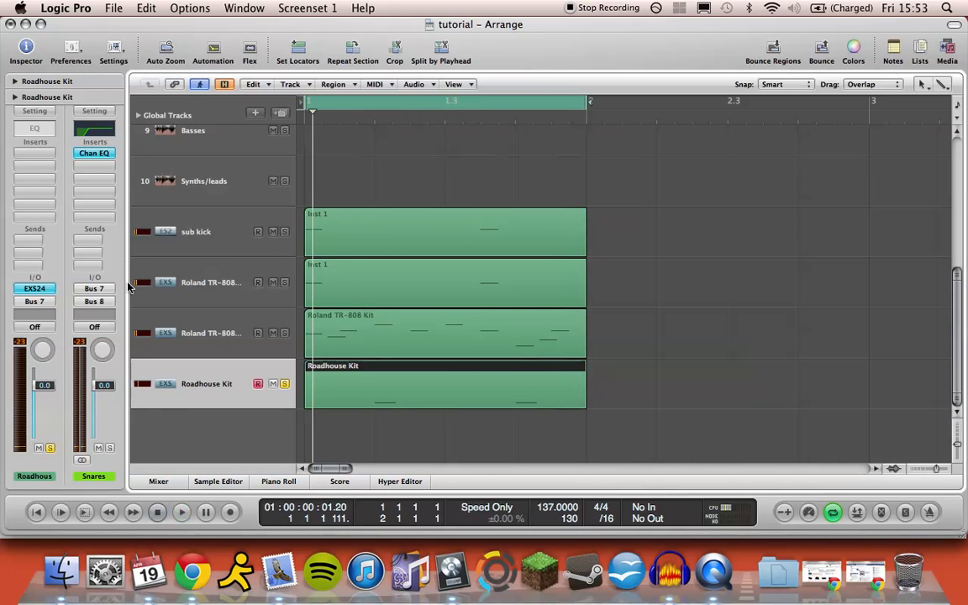
click(47, 288)
drag(522, 336, 555, 378)
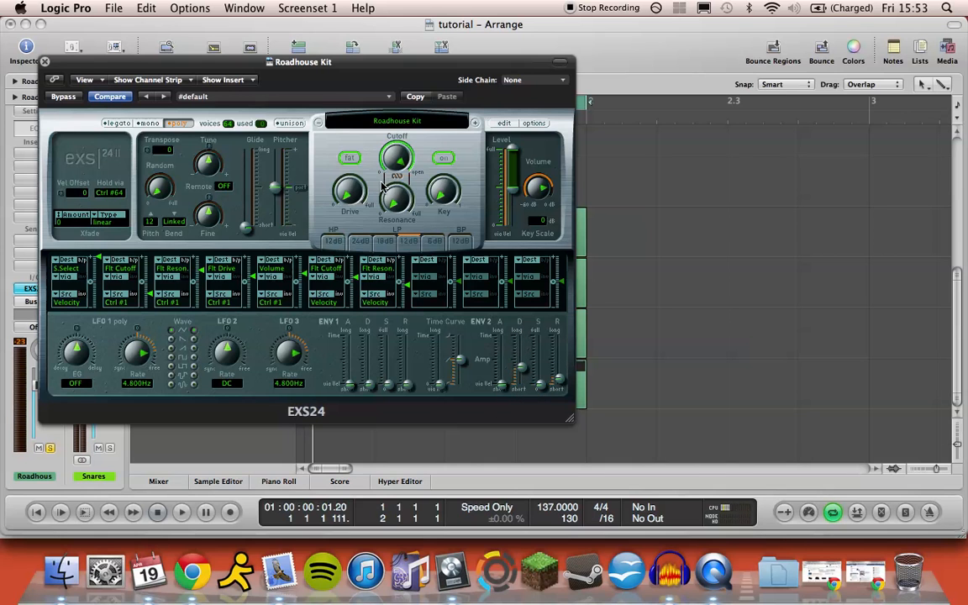
Raise the sampler's filter drive to around halfway and tune the snare slightly up during playback, close the sampler and stop playback.
drag(350, 199, 352, 134)
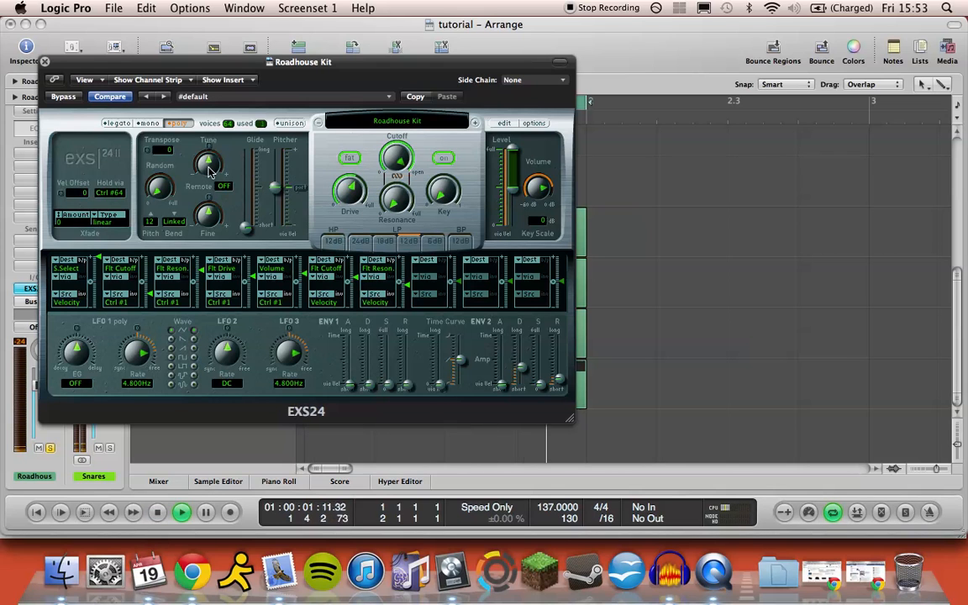
drag(209, 171, 209, 166)
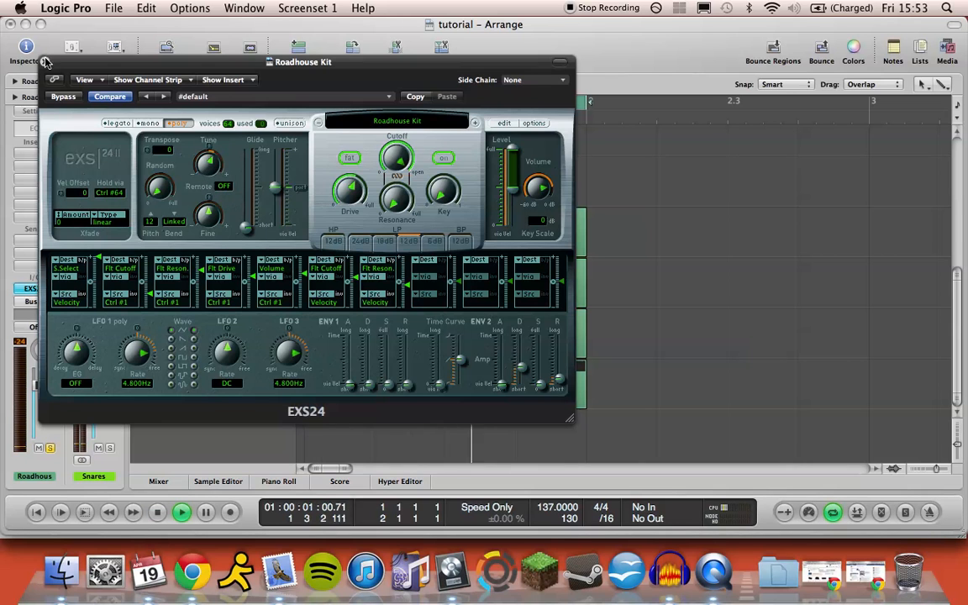
click(45, 61)
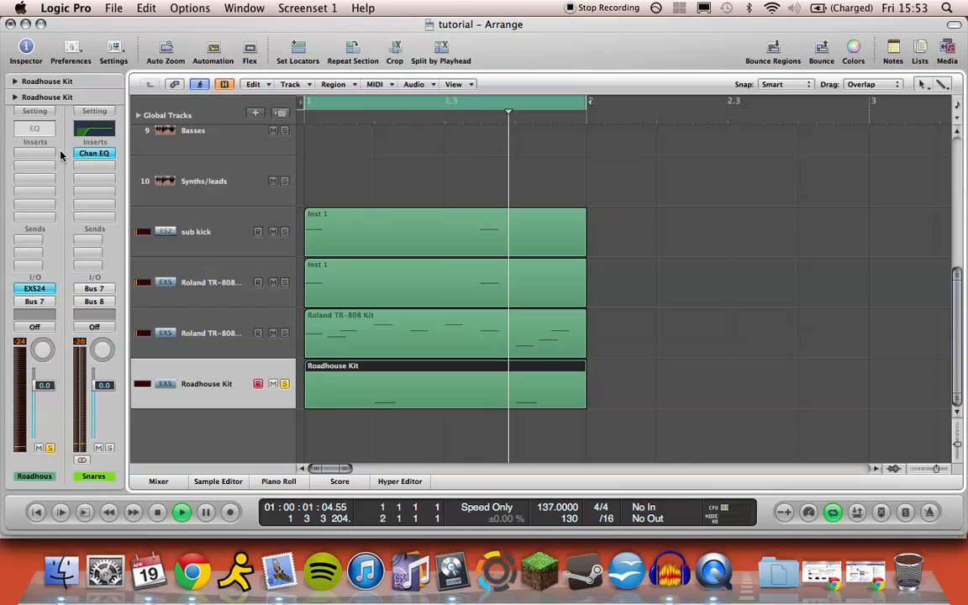
key(space)
Add a Channel EQ to the Roadhouse Kit track with the analyzer on and a 24 dB/Oct low cut at 1000 Hz.
double_click(35, 128)
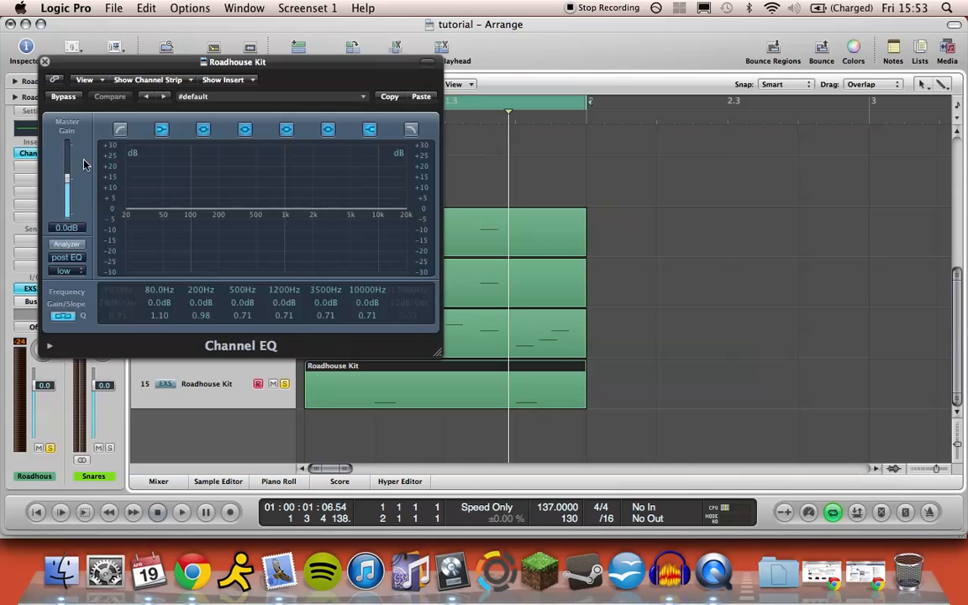
click(72, 245)
drag(125, 214, 283, 245)
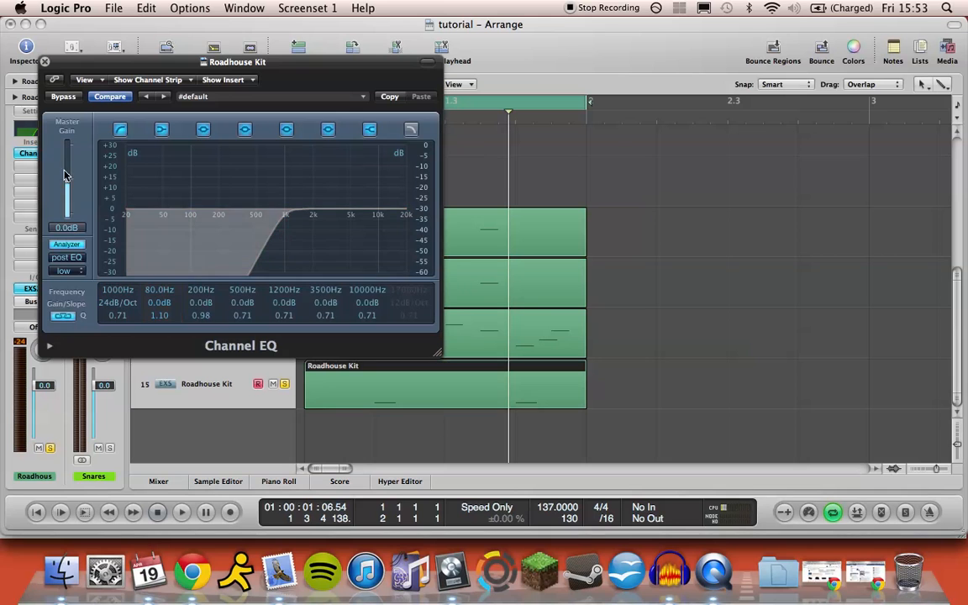
click(45, 63)
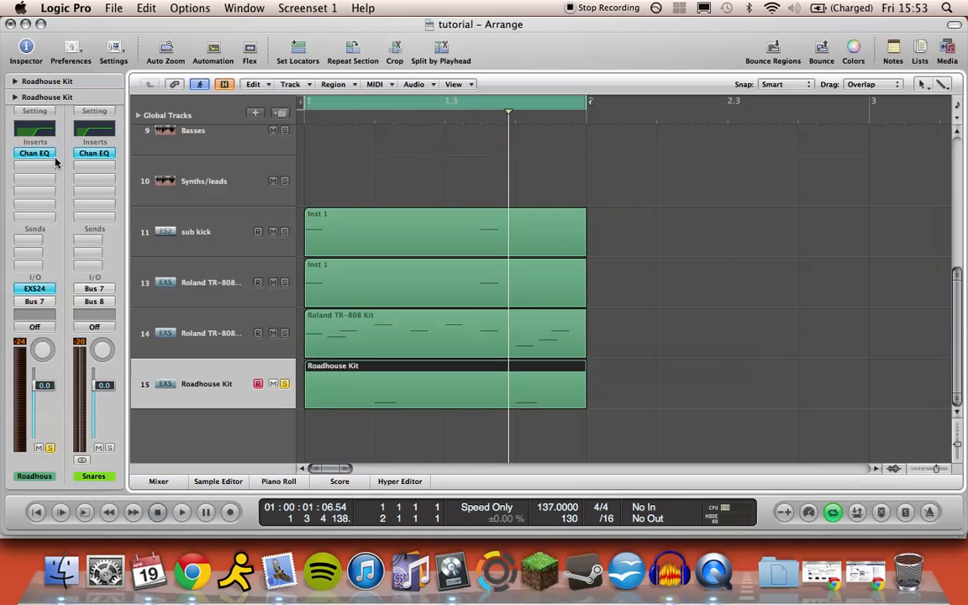
Add a send from the Roadhouse Kit track to Bus 2 (Short Verb) and raise its send level.
click(35, 239)
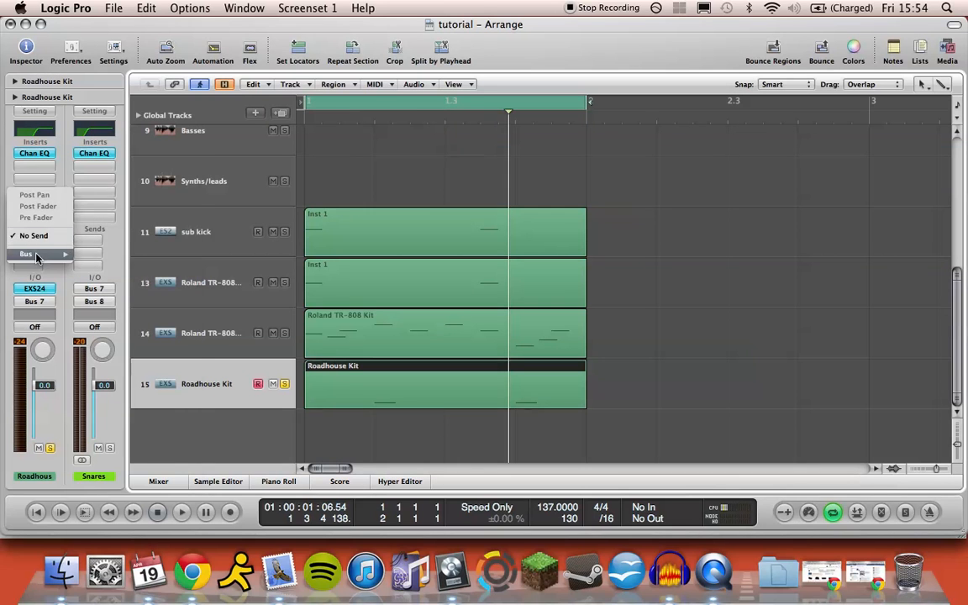
mouse_move(37, 254)
click(157, 168)
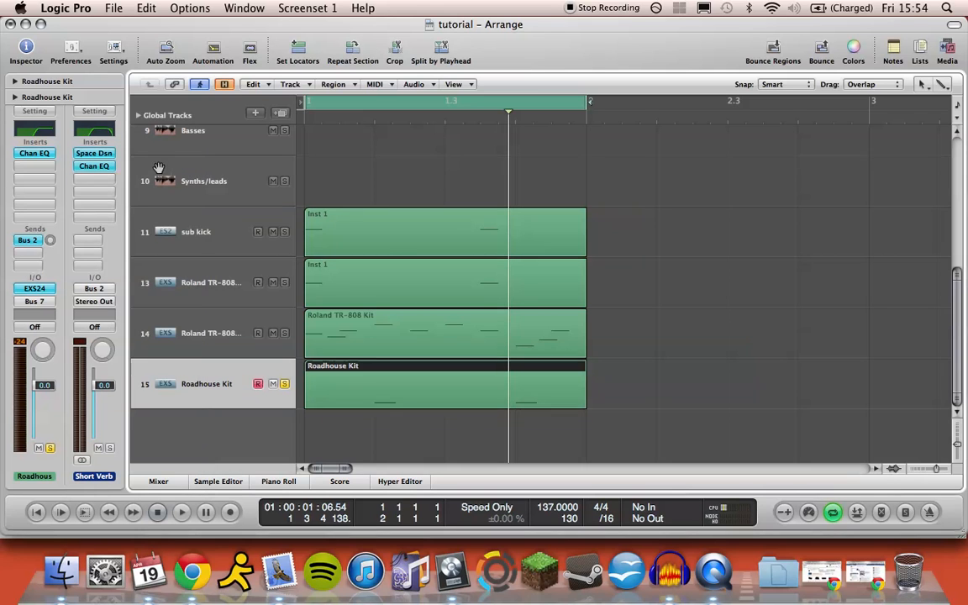
drag(51, 240, 50, 250)
Examine the Space Designer and Channel EQ settings on the Short Verb bus and close both plug-ins.
click(101, 154)
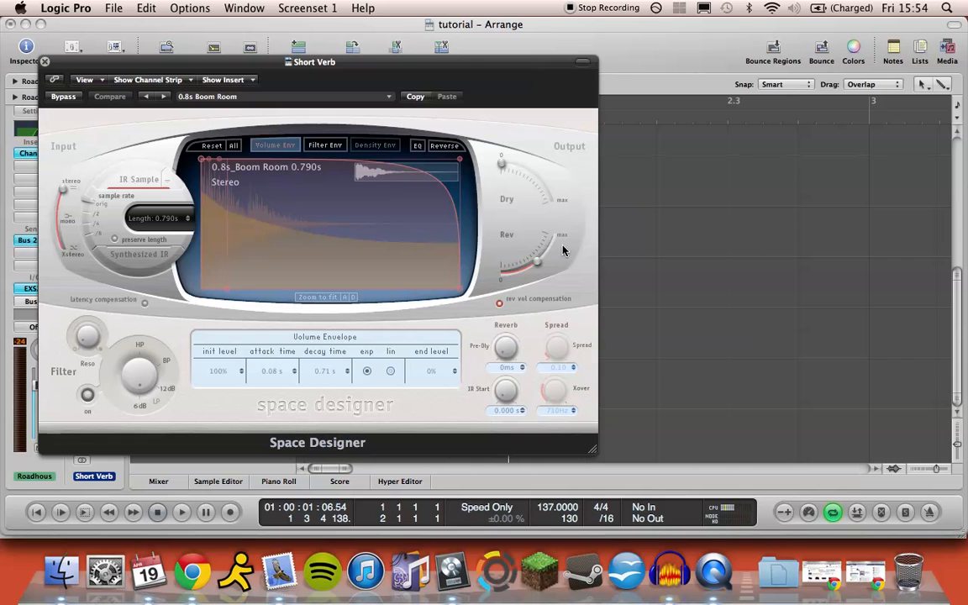
click(44, 61)
click(101, 169)
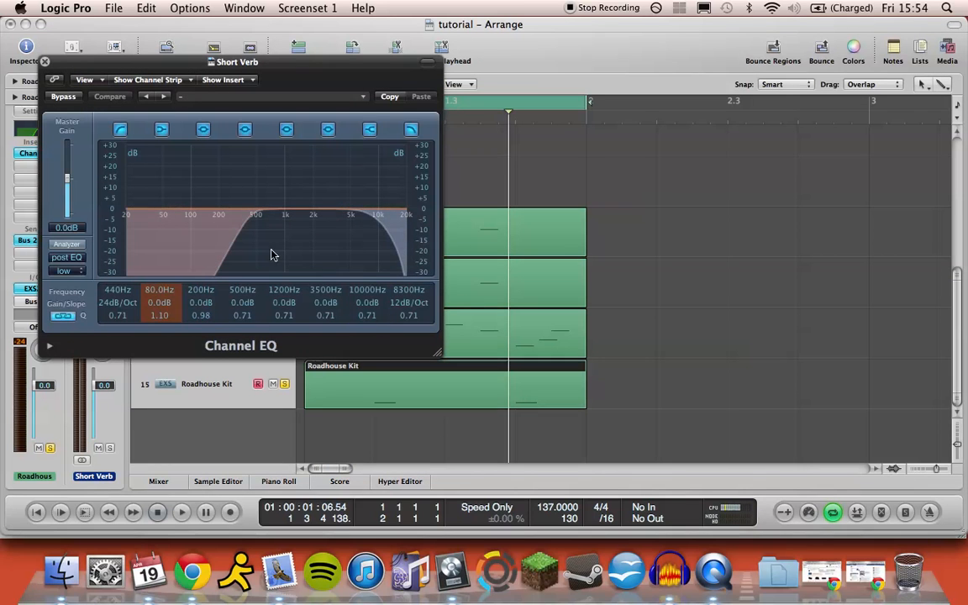
click(44, 62)
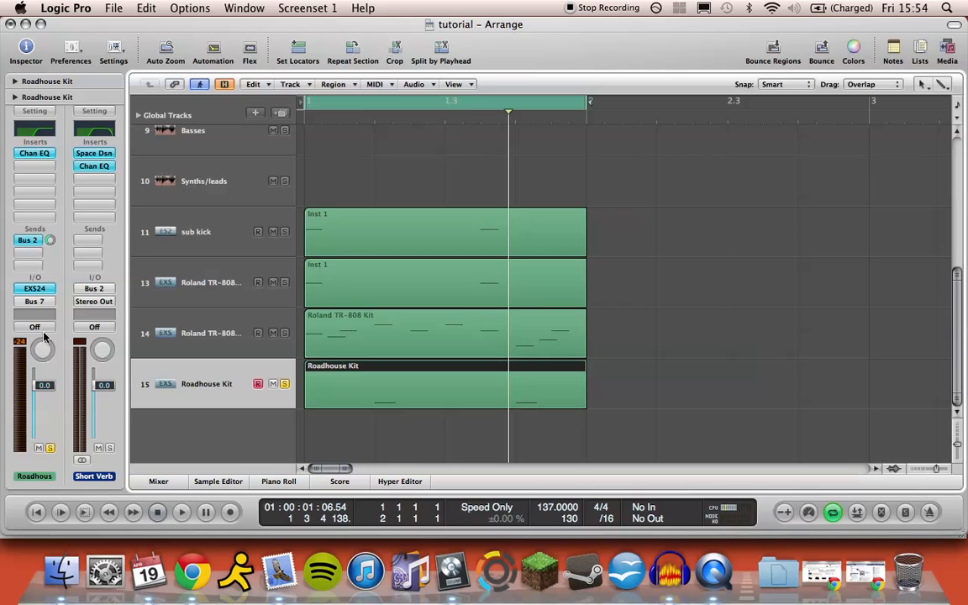
Adjust the Roadhouse Kit track's Bus 2 send level during playback, stop playback and clear the region selection.
key(space)
drag(50, 241, 54, 268)
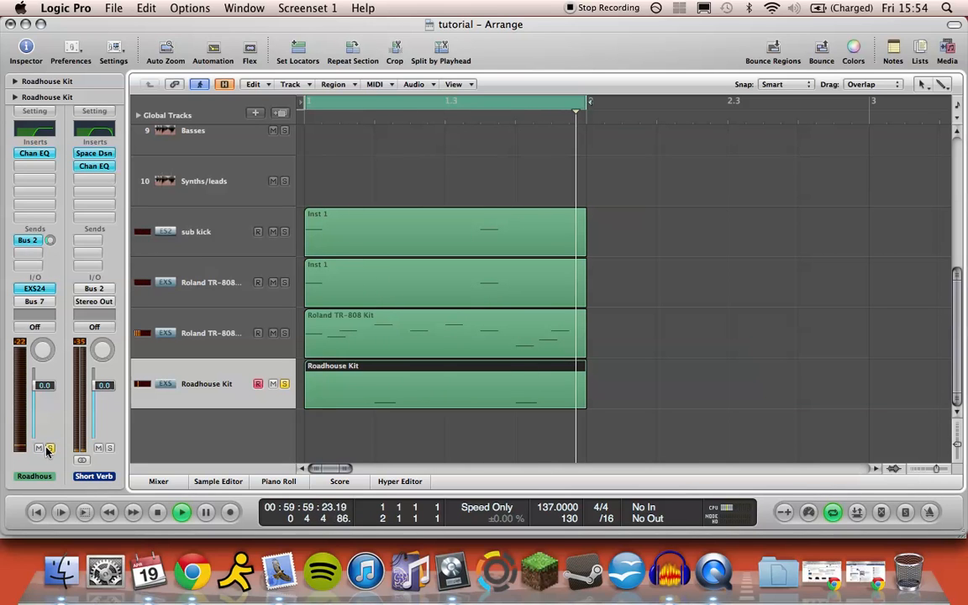
scroll(263, 402, up, 5)
scroll(263, 402, down, 10)
click(521, 421)
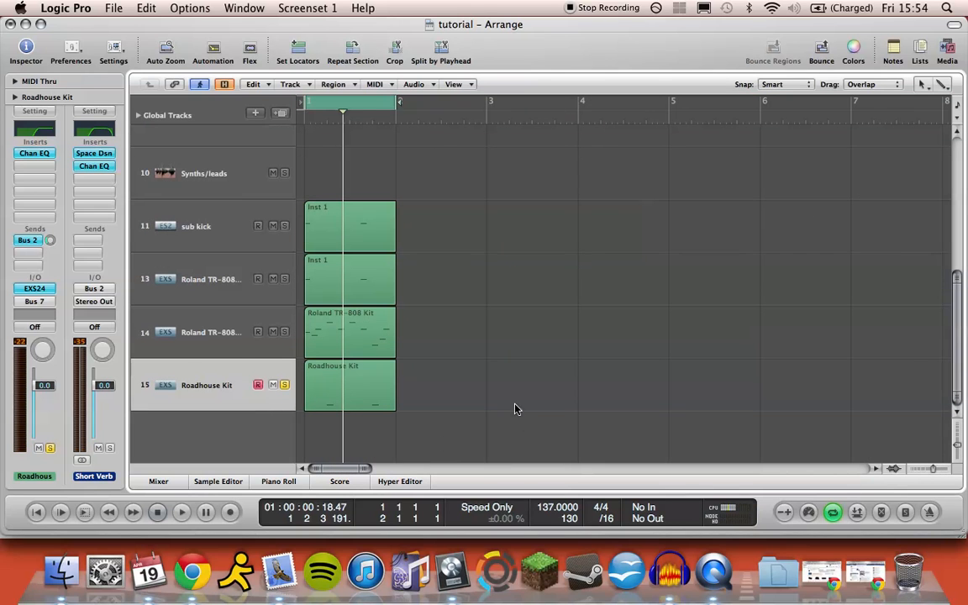
Duplicate the Roadhouse Kit track and create an empty one-bar region at bar 1 on the duplicate, opened in the Piano Roll.
click(284, 115)
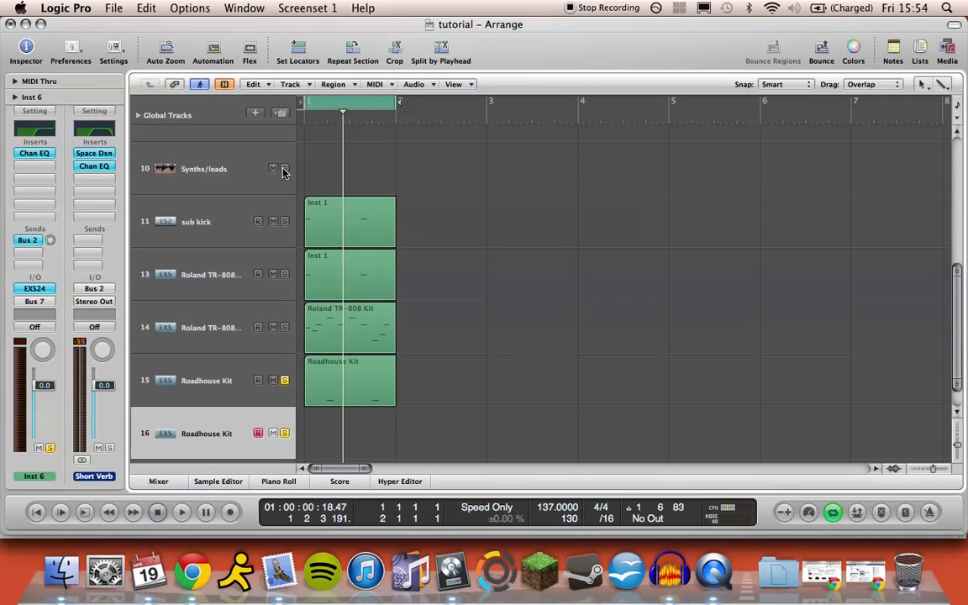
scroll(316, 349, up, 3)
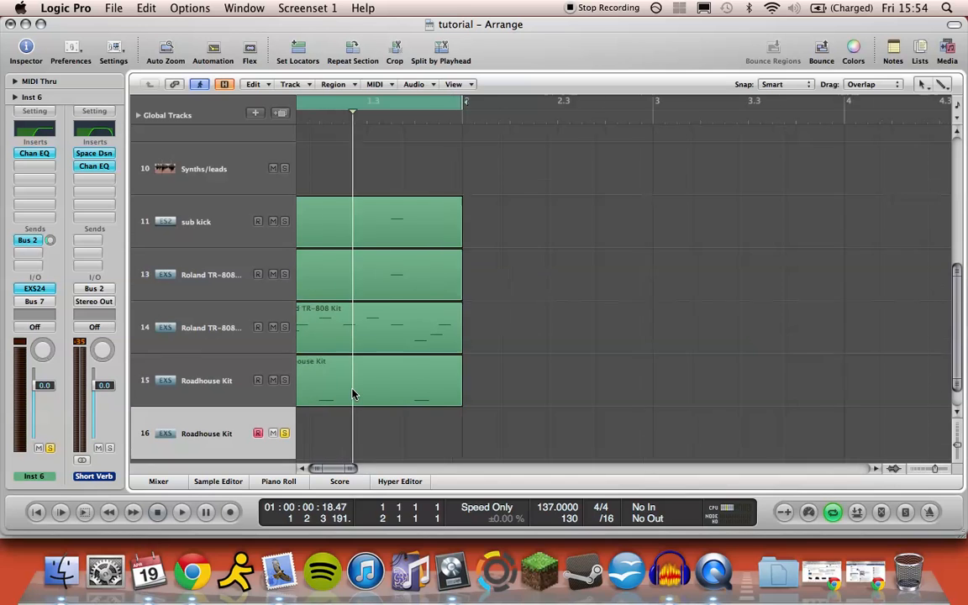
right_click(329, 410)
click(336, 401)
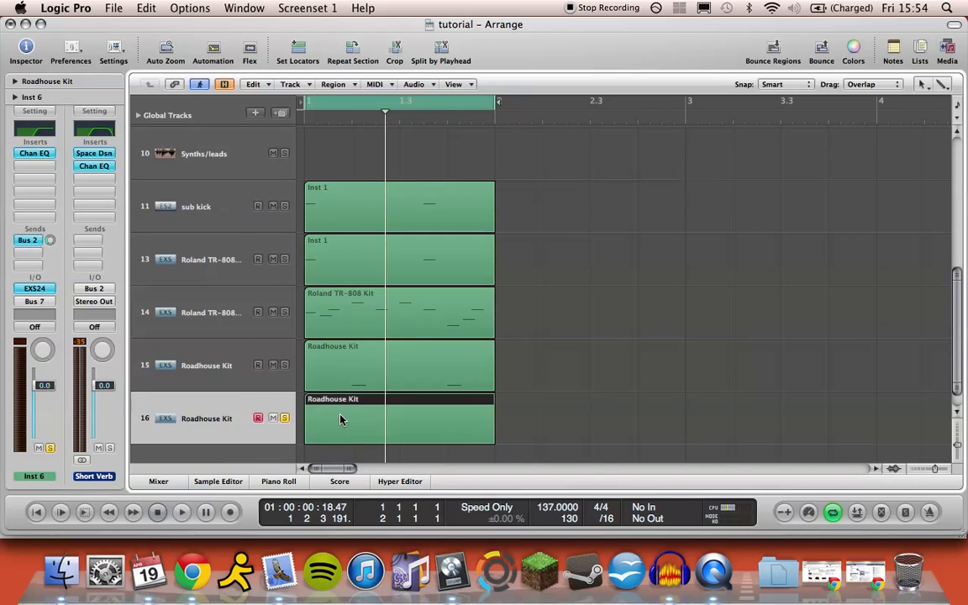
double_click(339, 417)
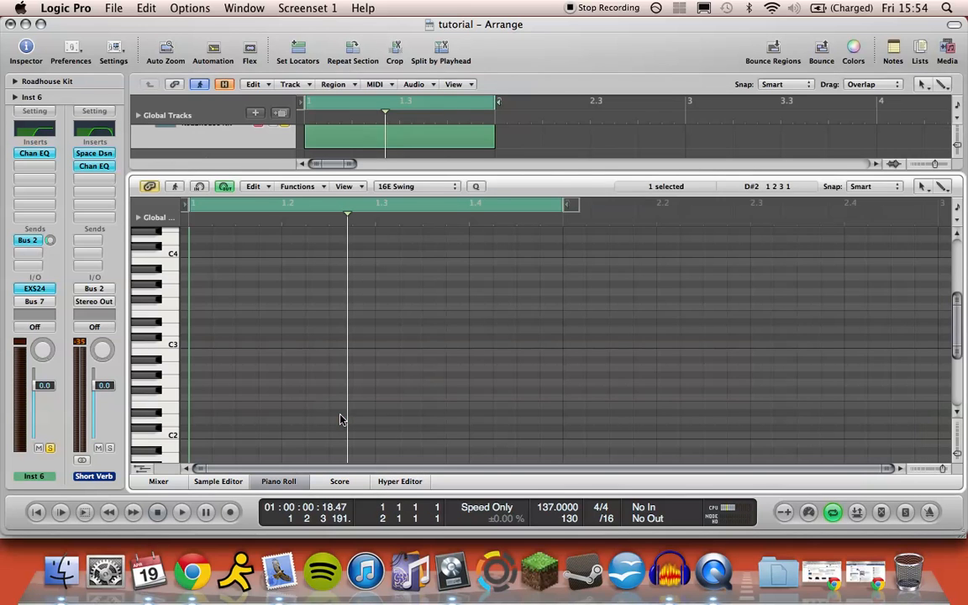
Remove the Channel EQ insert and the Bus 2 send from the duplicated Roadhouse Kit track.
click(37, 158)
click(39, 168)
click(34, 241)
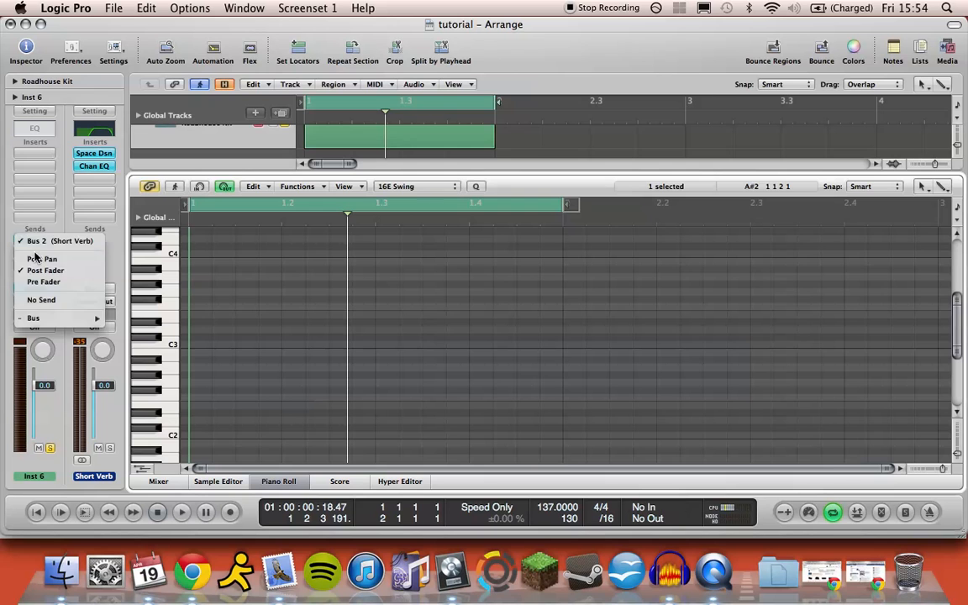
click(42, 300)
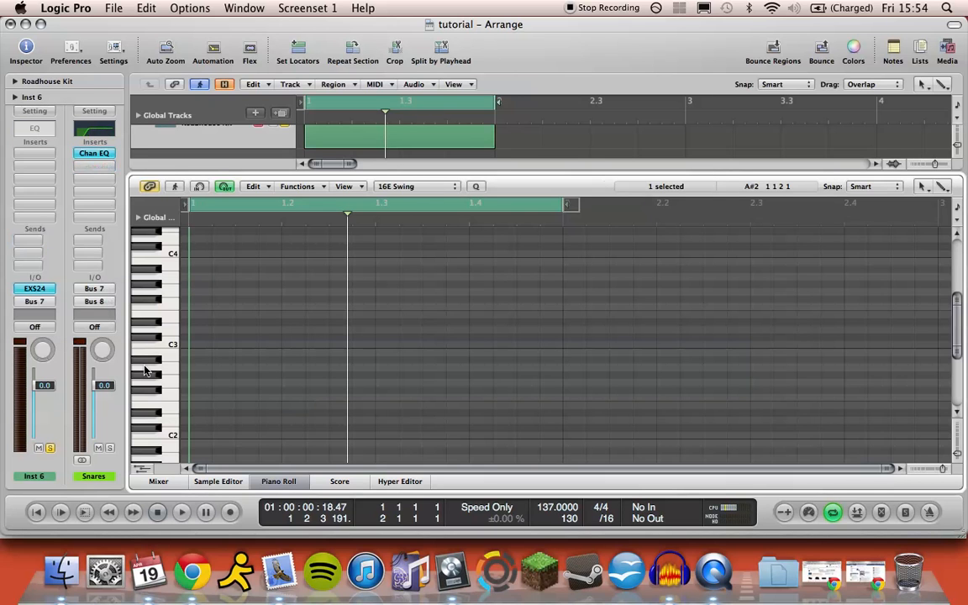
Draw a D1 snare note, move it to the start of bar 1 and lengthen it to almost one beat.
scroll(157, 404, down, 3)
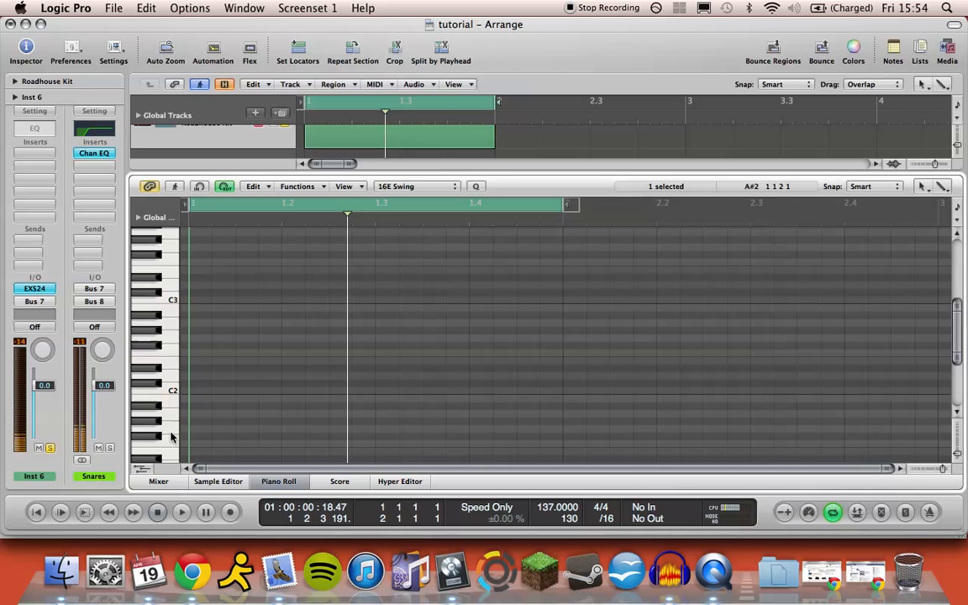
scroll(168, 404, down, 3)
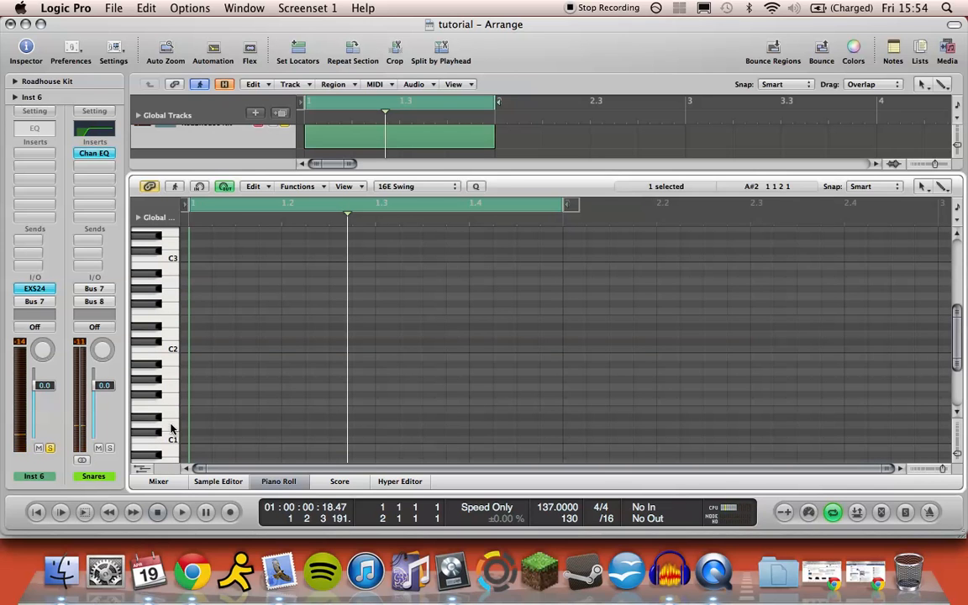
click(287, 426)
drag(305, 427, 315, 391)
key(Escape)
key(9)
click(314, 399)
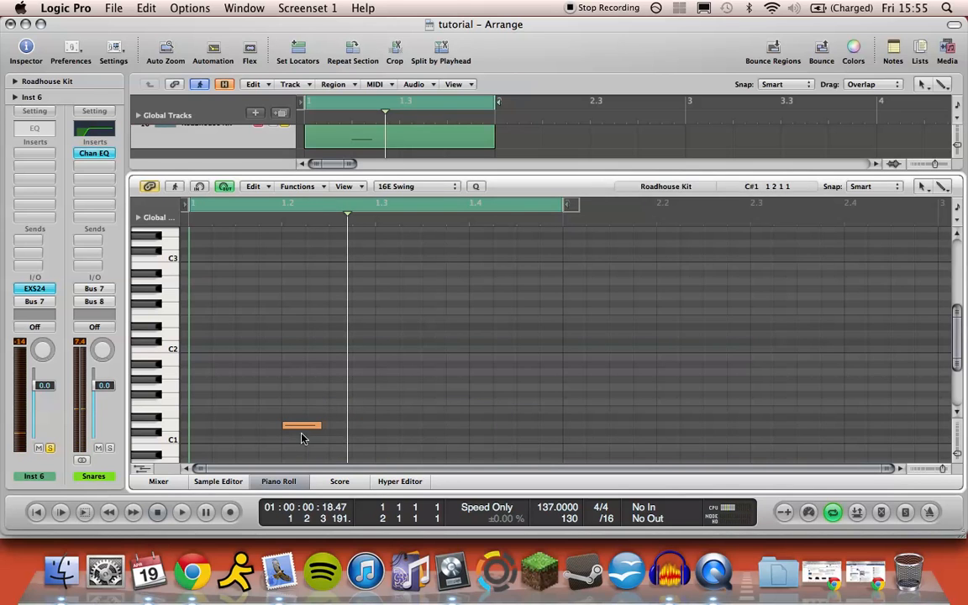
click(302, 428)
drag(303, 427, 262, 431)
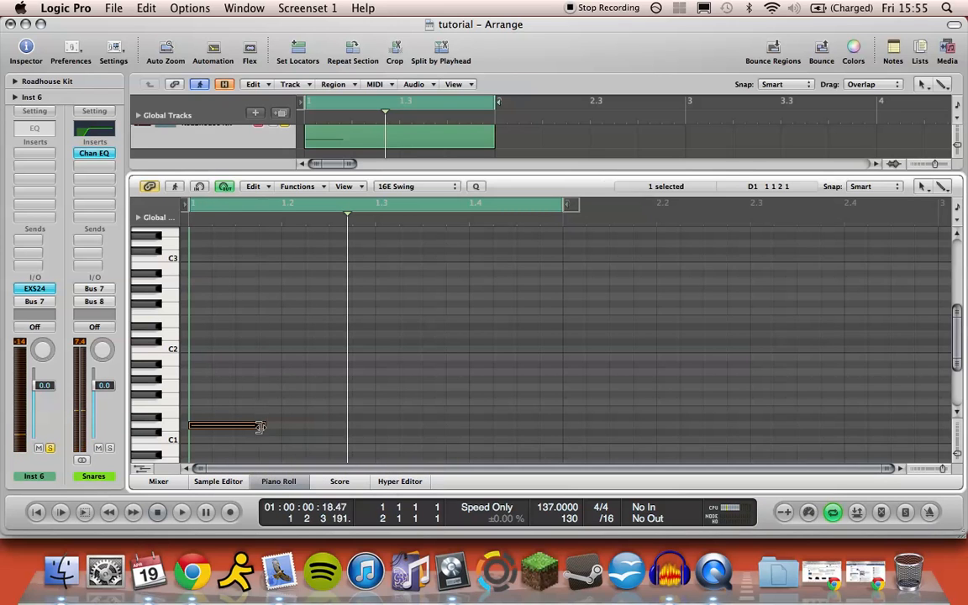
click(205, 397)
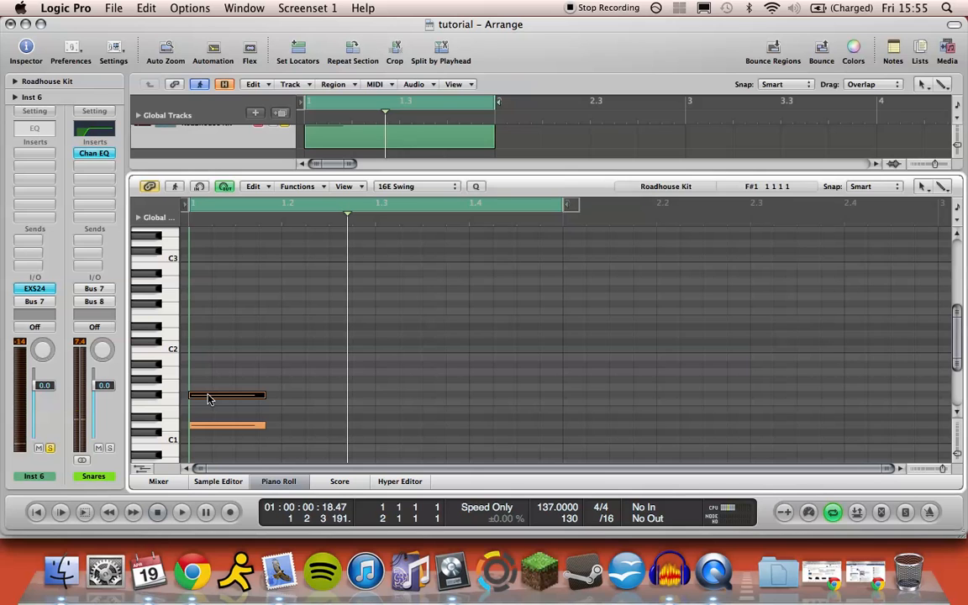
drag(208, 400, 210, 354)
key(Delete)
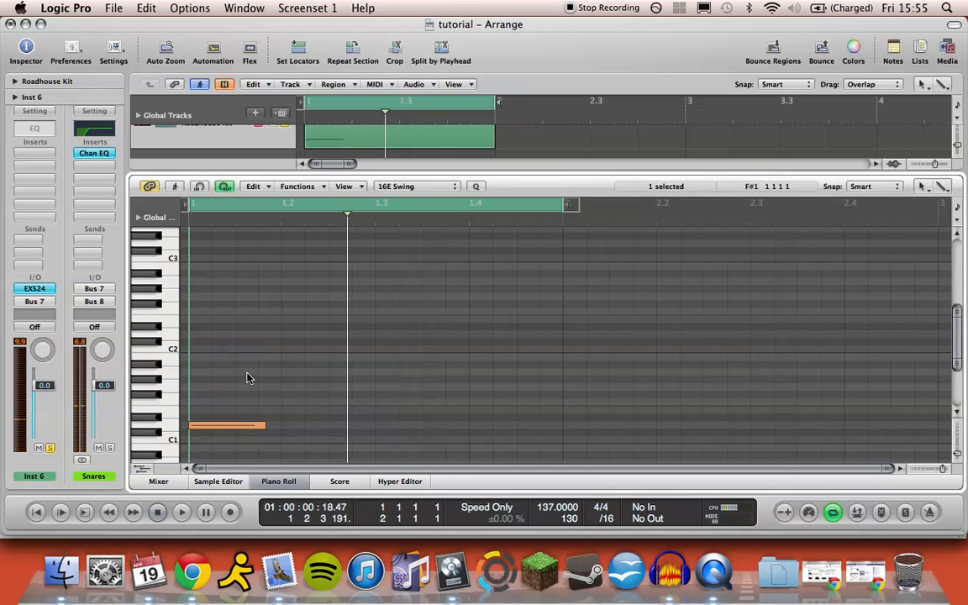
Close the Piano Roll and bounce the single-hit Roadhouse Kit region to a new audio track named snare.
click(281, 478)
key(space)
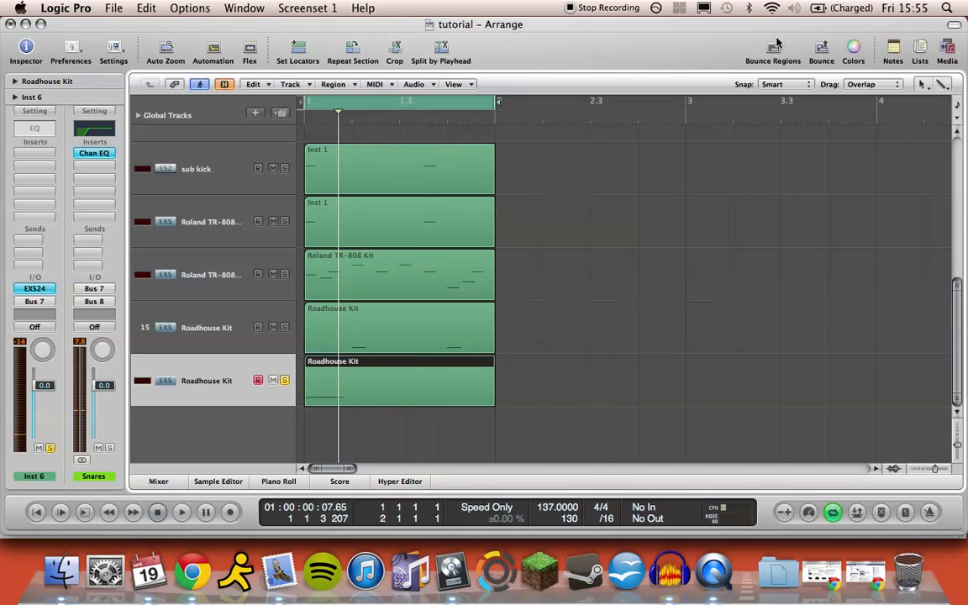
click(774, 47)
text(snare)
key(Return)
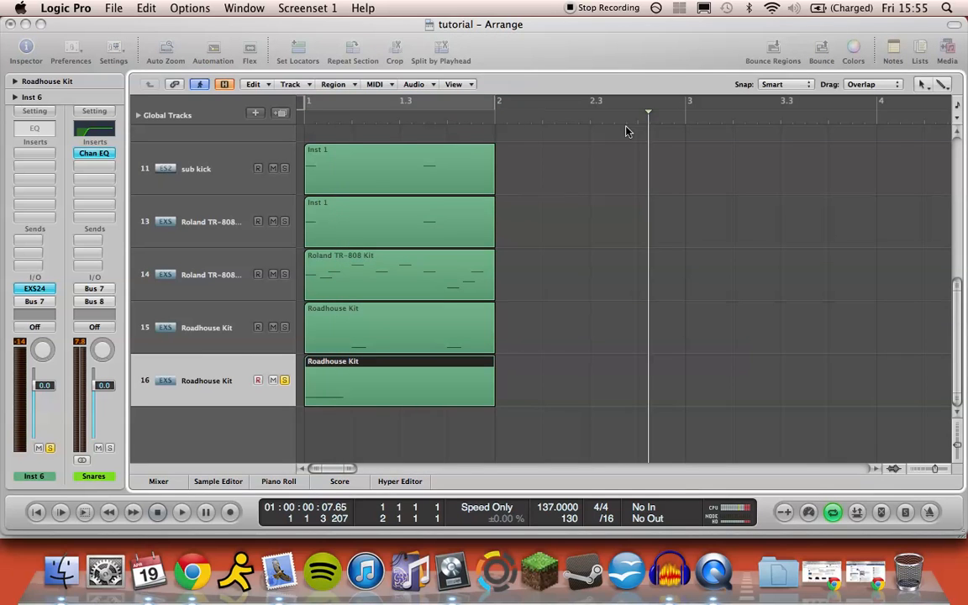
Mute the duplicated Roadhouse Kit source track, hide it from the arrangement and deselect all regions.
click(275, 382)
key(h)
scroll(276, 383, down, 4)
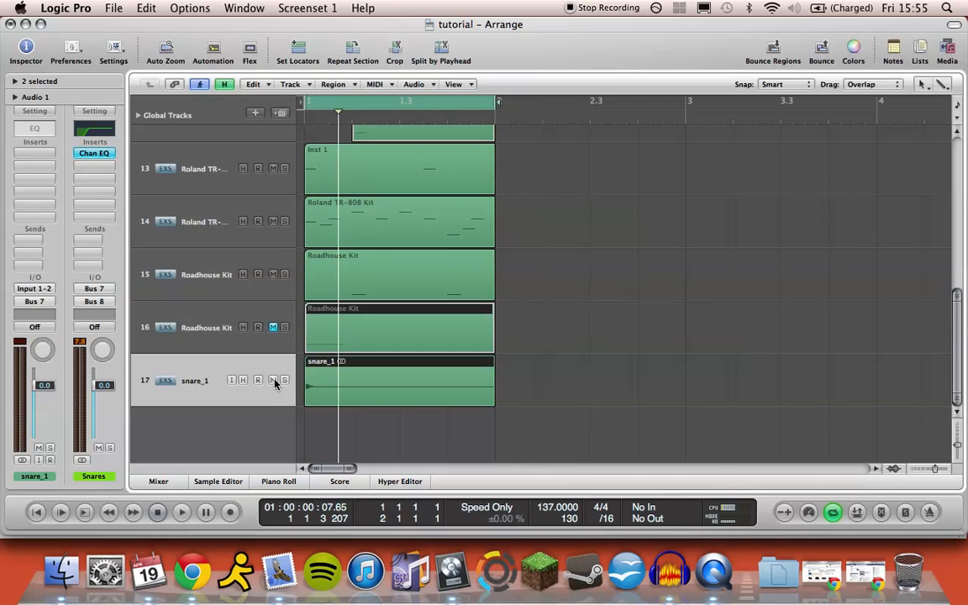
click(243, 328)
key(h)
click(464, 333)
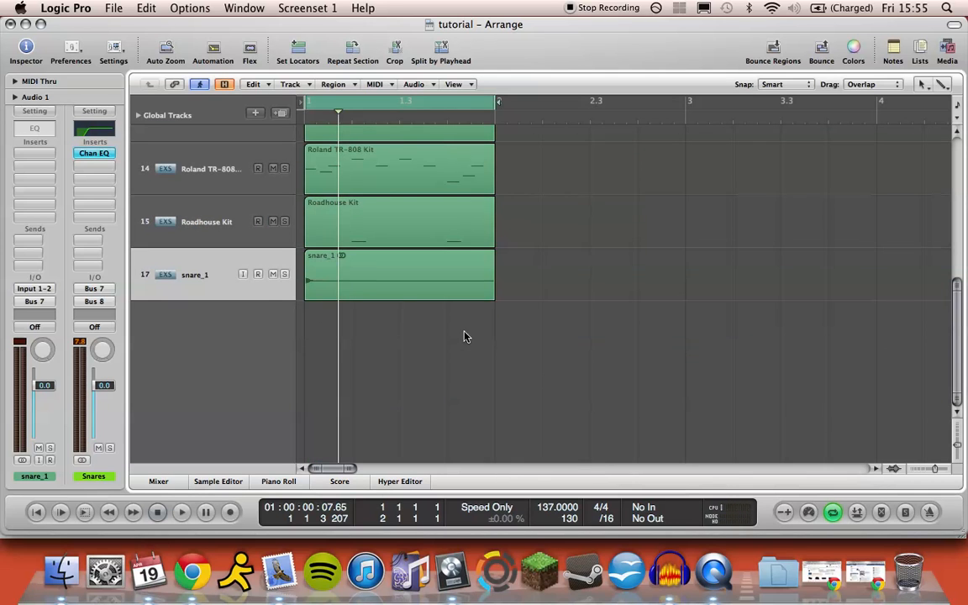
Turn cycle off and convert the snare_1 audio region to a new sampler track, creating zones from regions with instrument name snare_1.
scroll(465, 333, up, 3)
scroll(465, 333, left, 1)
click(376, 377)
key(z)
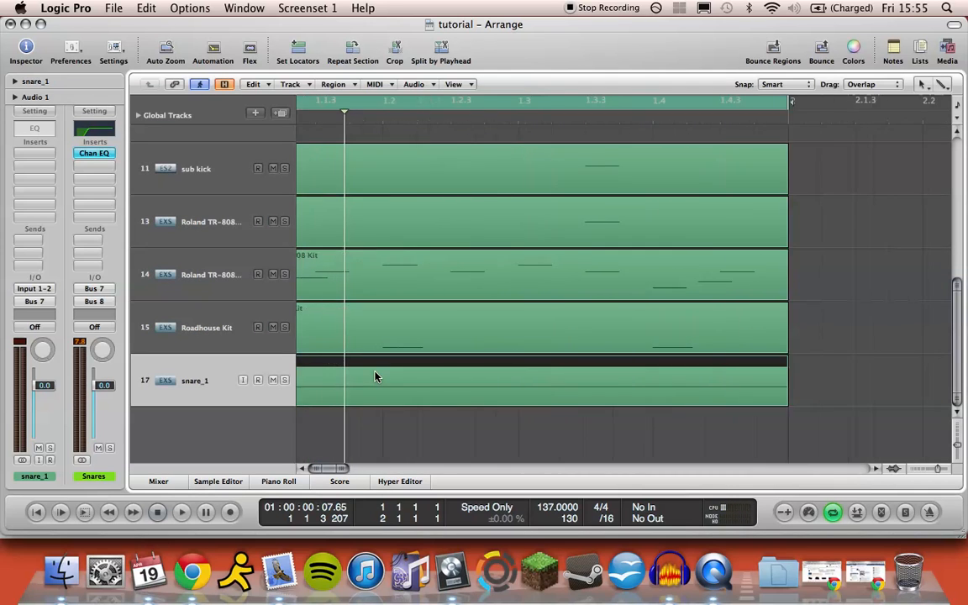
key(z)
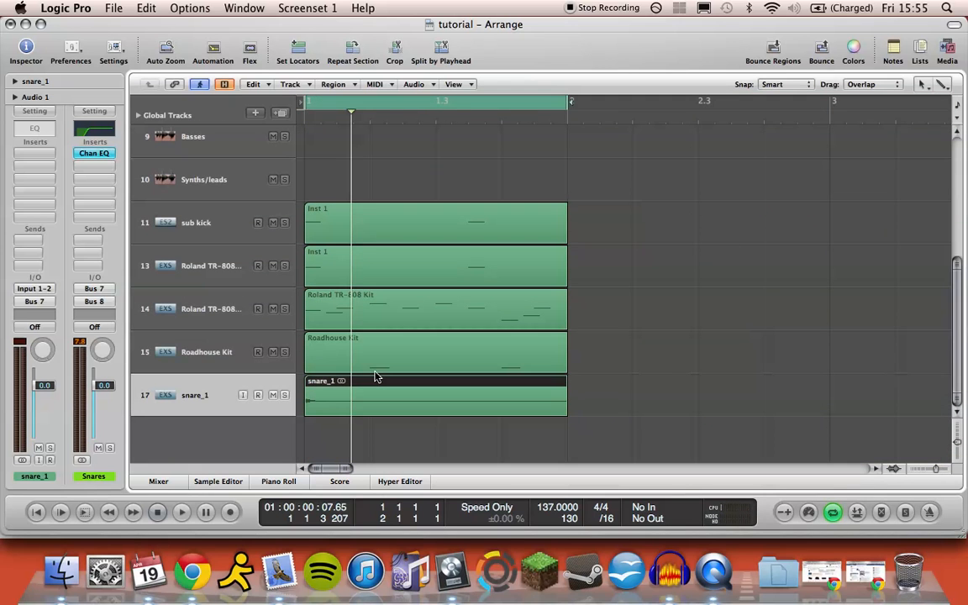
key(c)
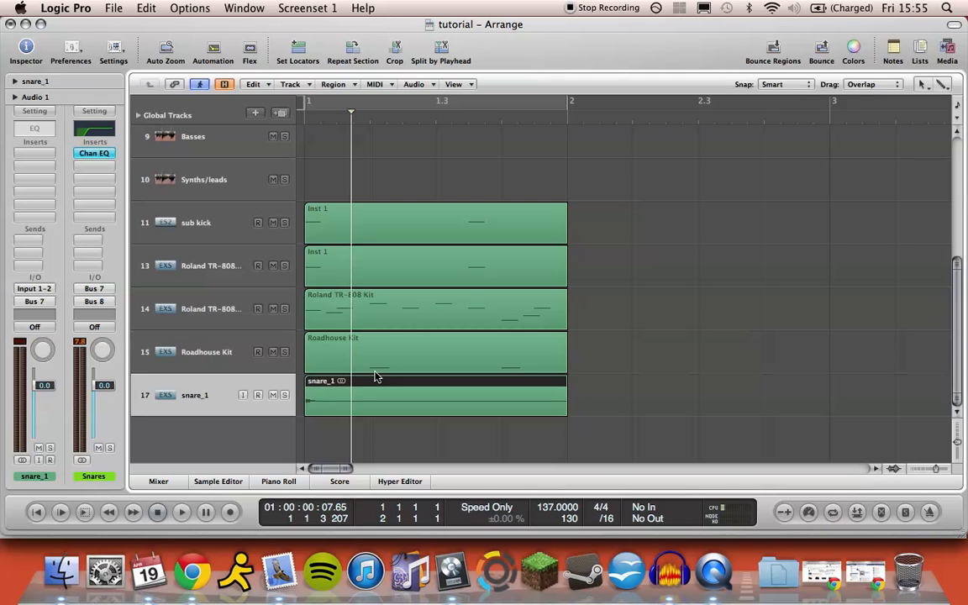
key(ctrl+e)
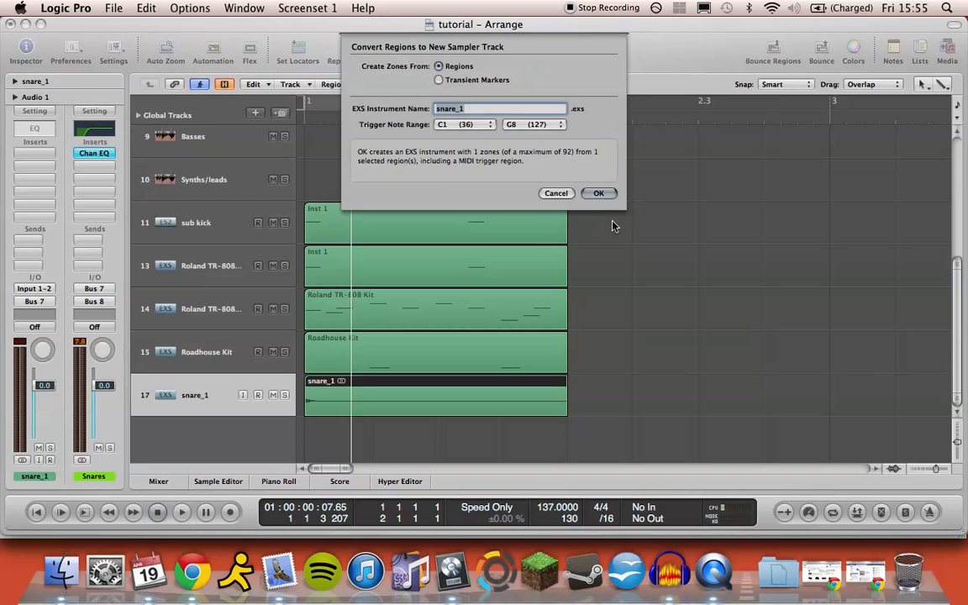
click(605, 194)
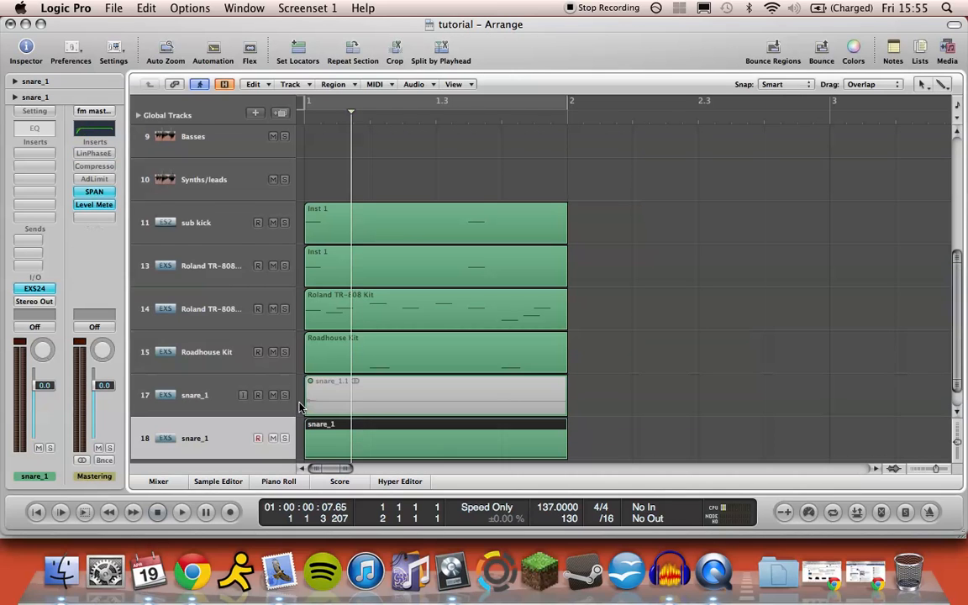
Delete the leftover snare_1 audio region and its track, keeping the new sampler track.
scroll(300, 408, down, 1)
click(171, 378)
key(Delete)
key(Delete)
Place shortened C1 snare notes on beats 2 and 4 of the snare_1 region, close the Piano Roll and turn cycle back on.
double_click(397, 394)
drag(306, 347, 398, 350)
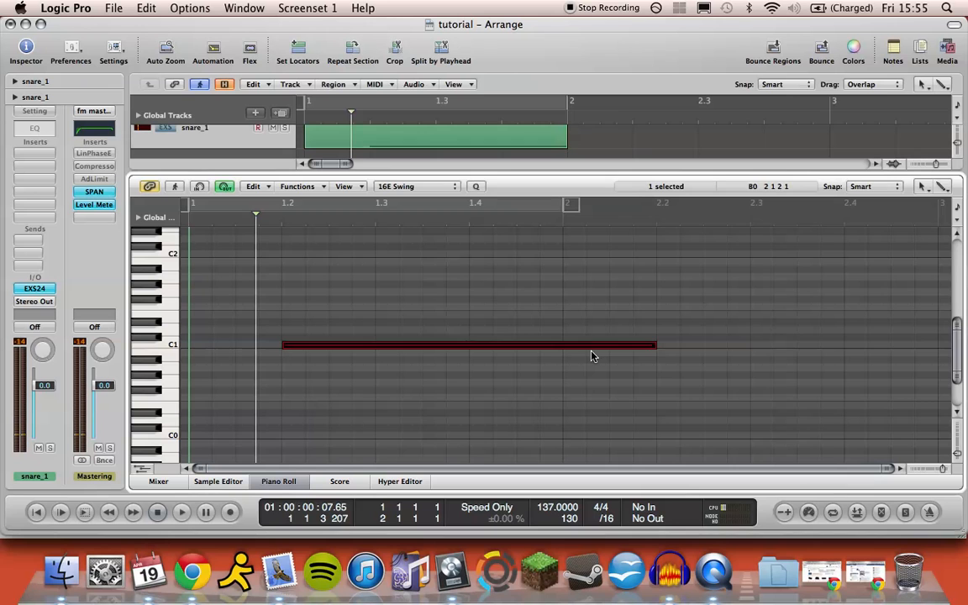
drag(654, 345, 497, 345)
key(p)
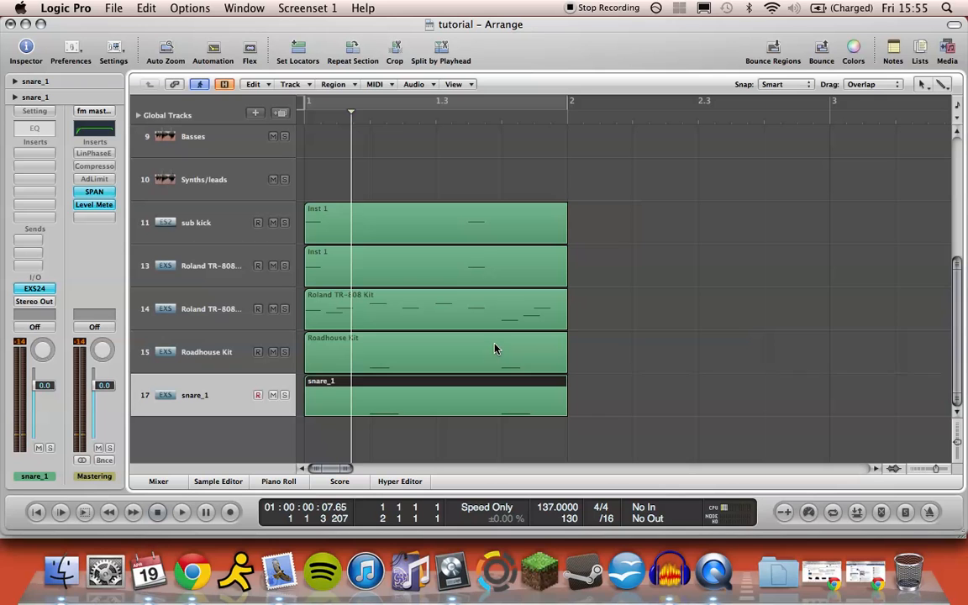
key(c)
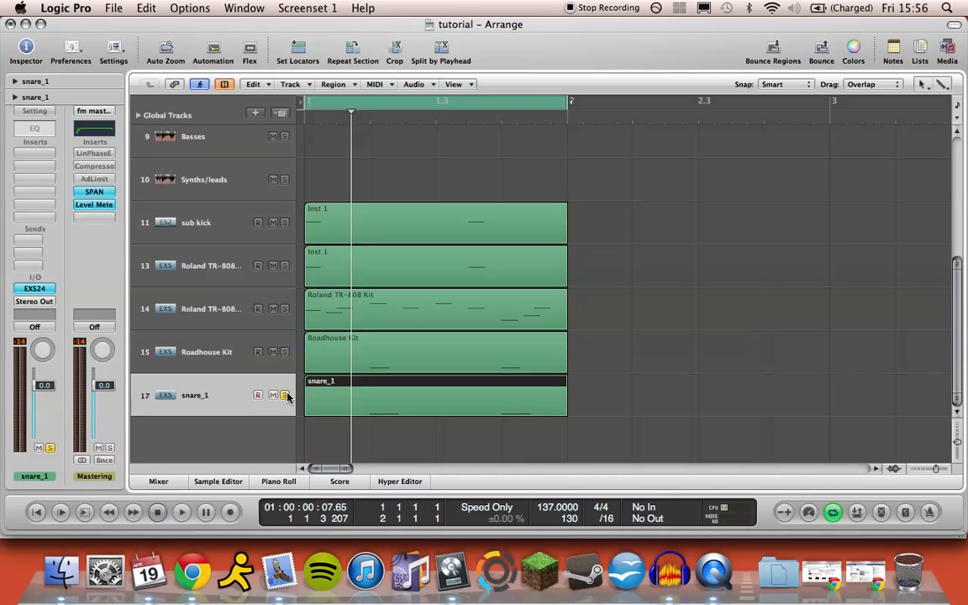
Open the snare_1 sampler's EXS24 Instrument Editor and duplicate the snare_1.1 zone on C1.
click(34, 289)
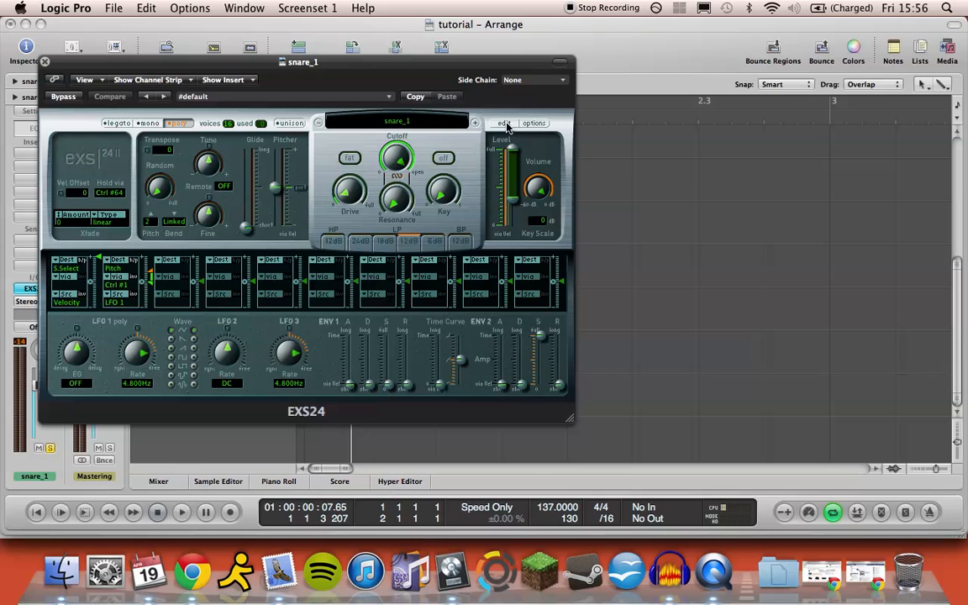
click(505, 124)
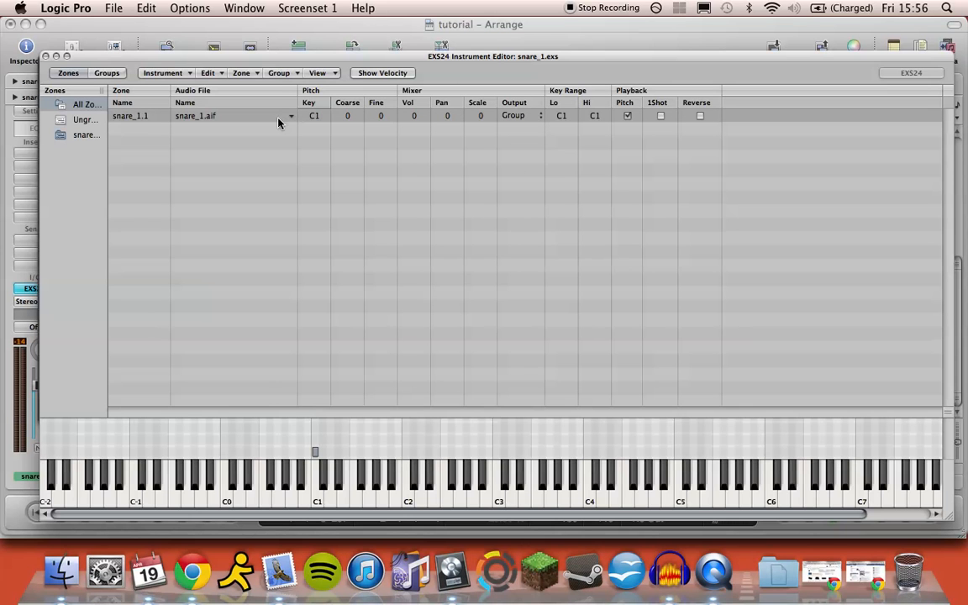
key(super+v)
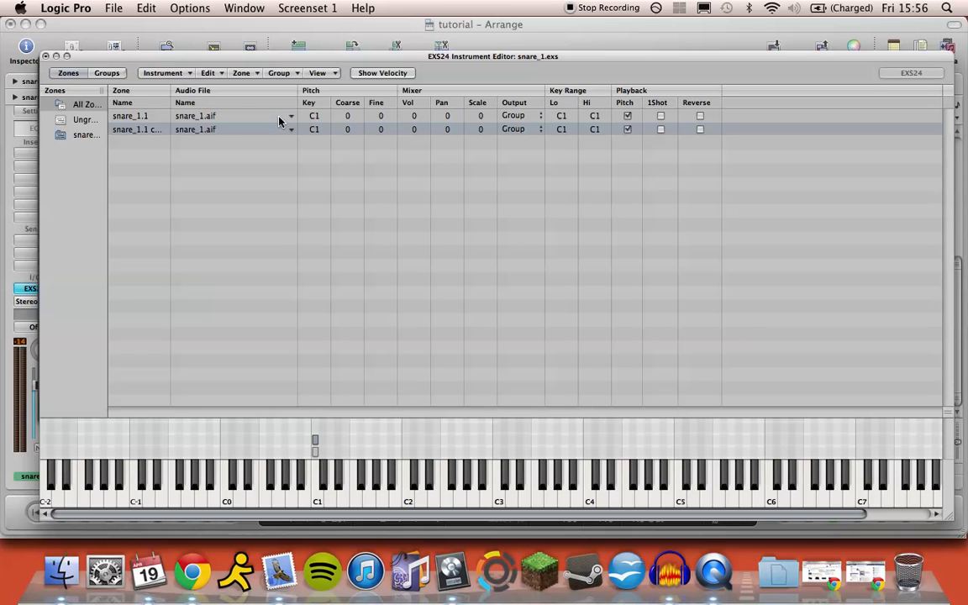
click(343, 148)
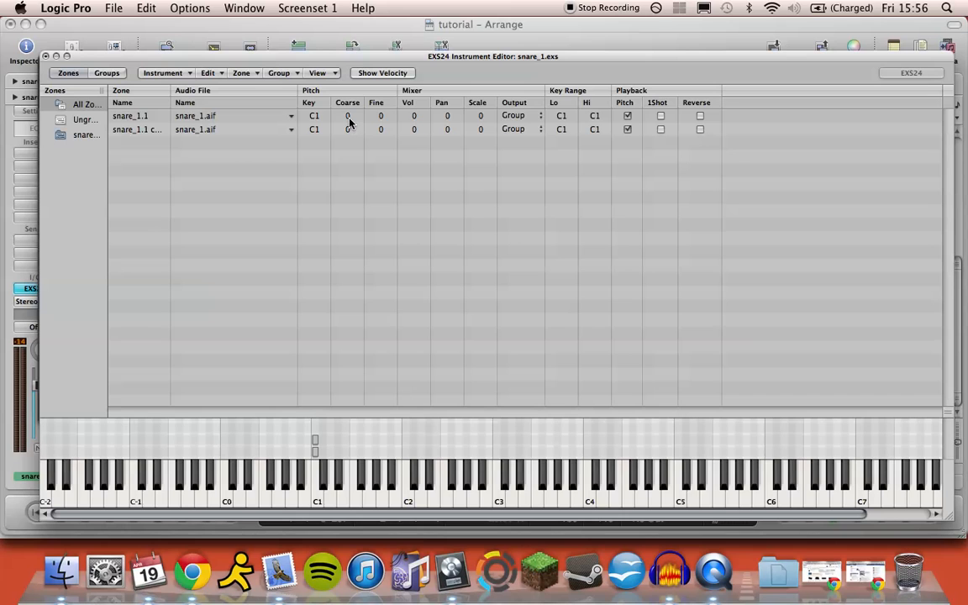
Set the coarse pitch to -5 for the original zone and 2 for its copy, close the editor and save the instrument.
drag(349, 121, 348, 125)
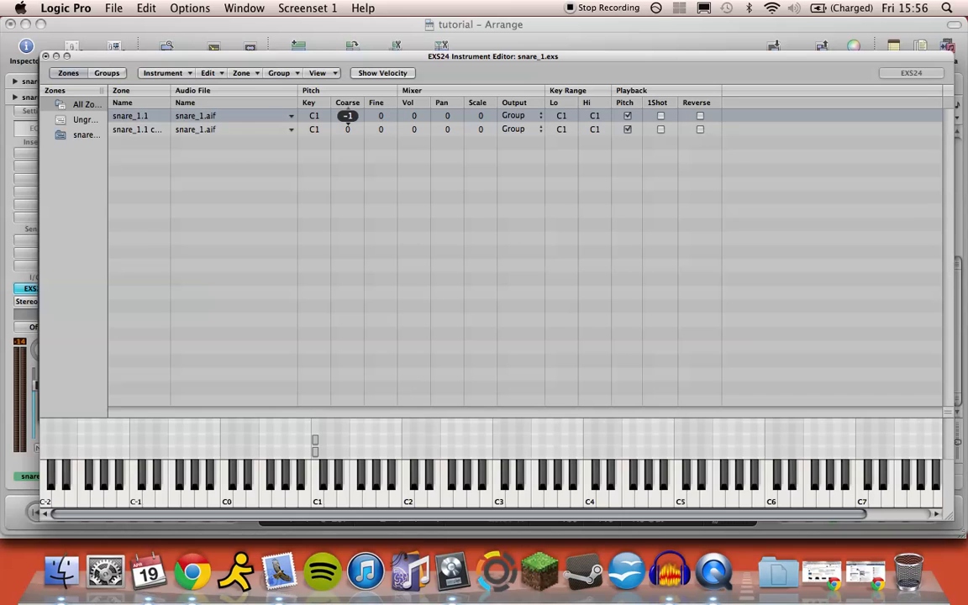
click(350, 129)
drag(349, 129, 349, 130)
key(super+a)
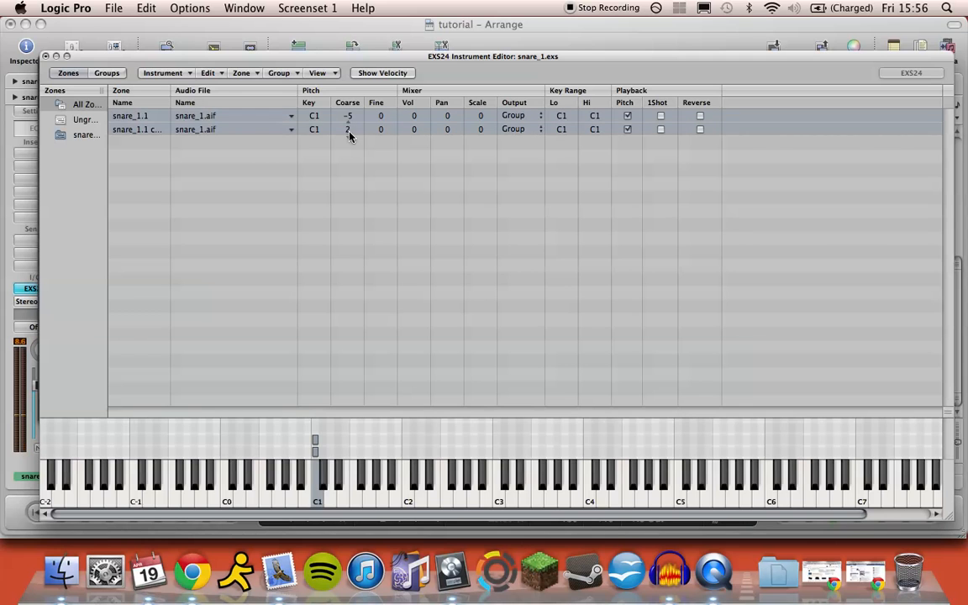
click(46, 56)
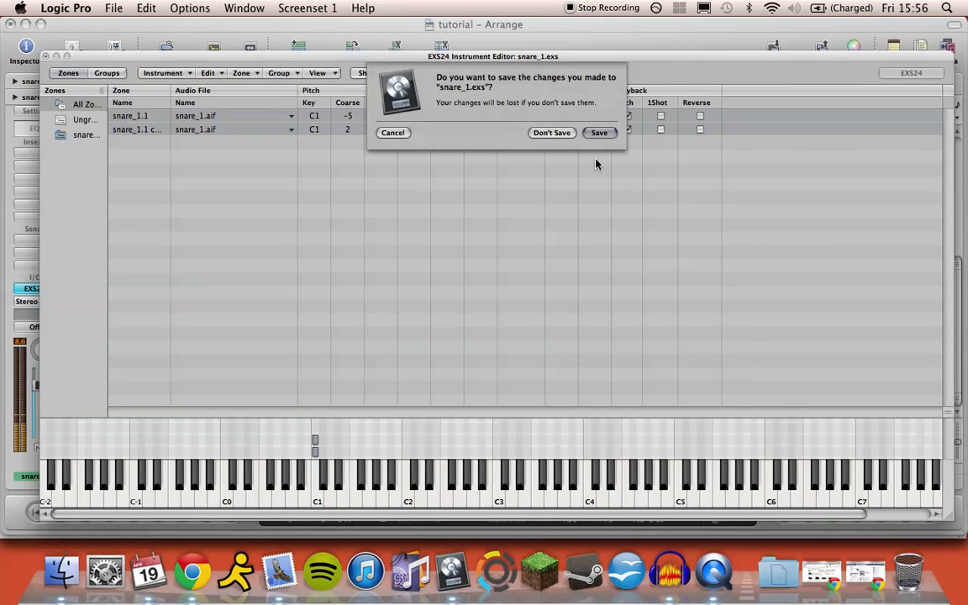
click(600, 132)
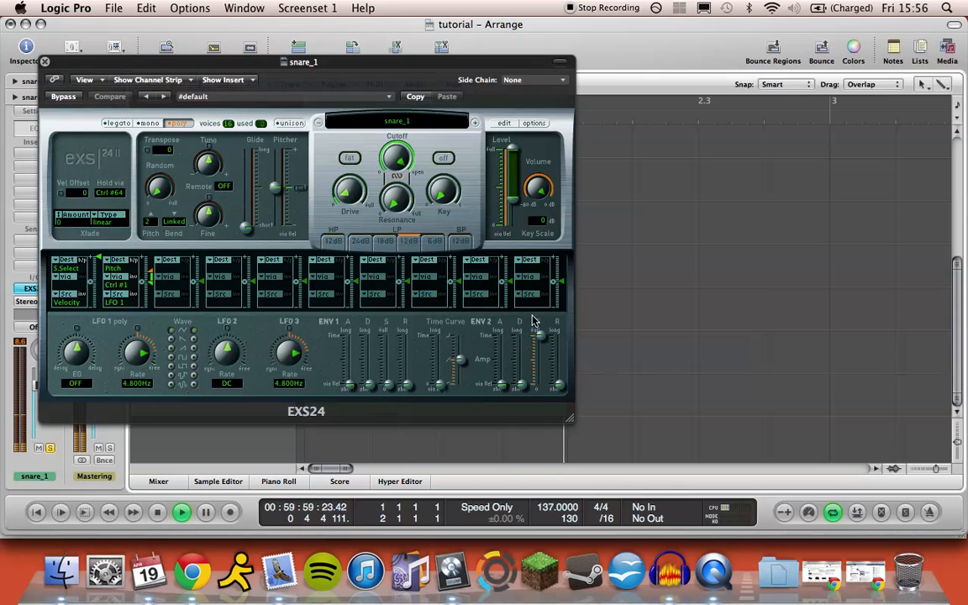
Shape the sampler's ENV 2 during playback with decay around halfway, sustain at zero and a slightly raised release.
drag(531, 421, 532, 422)
drag(520, 386, 559, 379)
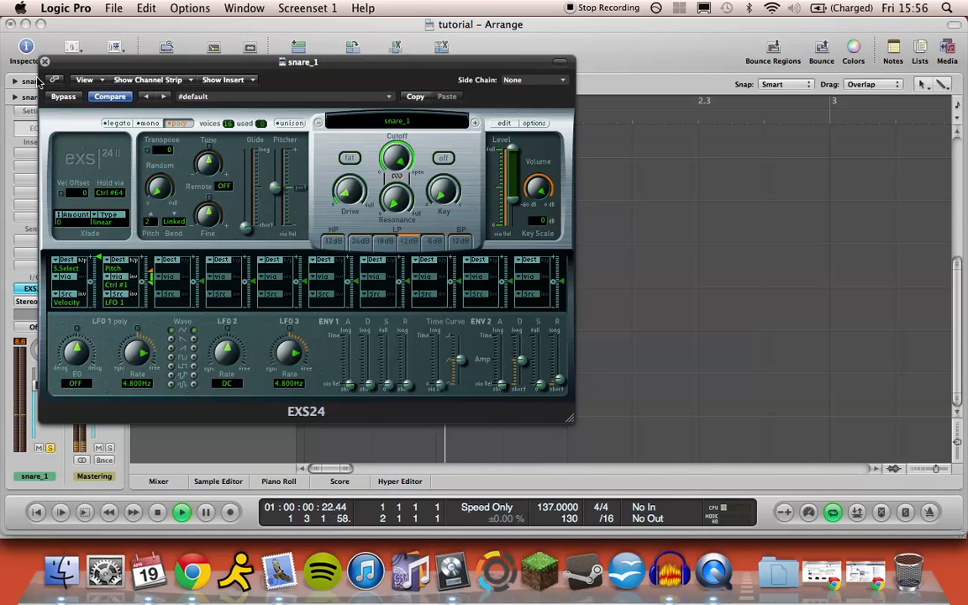
Close the sampler, solo the Roadhouse Kit alongside snare_1 and lower the snare_1 fader to -7.0 during playback.
click(45, 63)
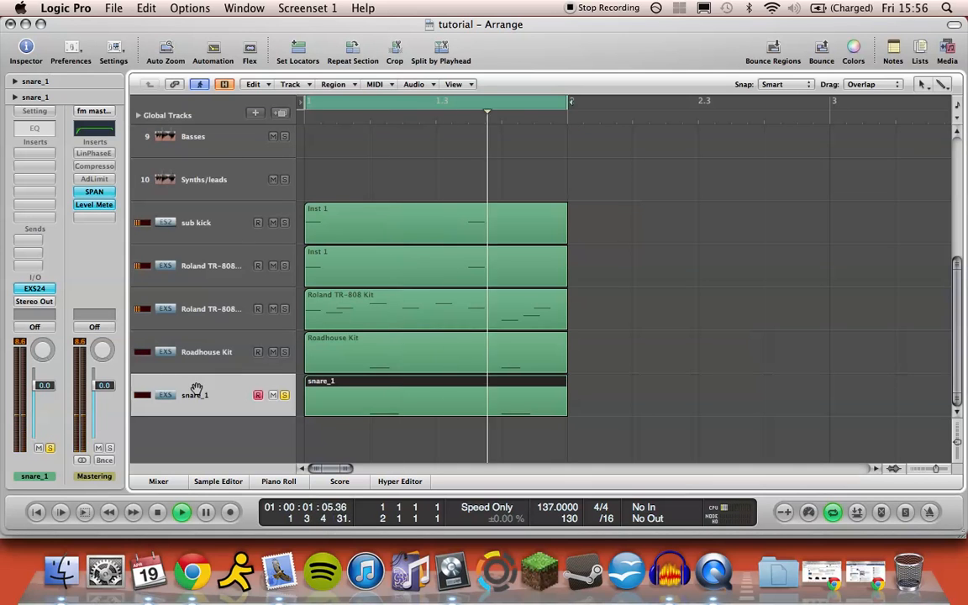
key(space)
click(229, 357)
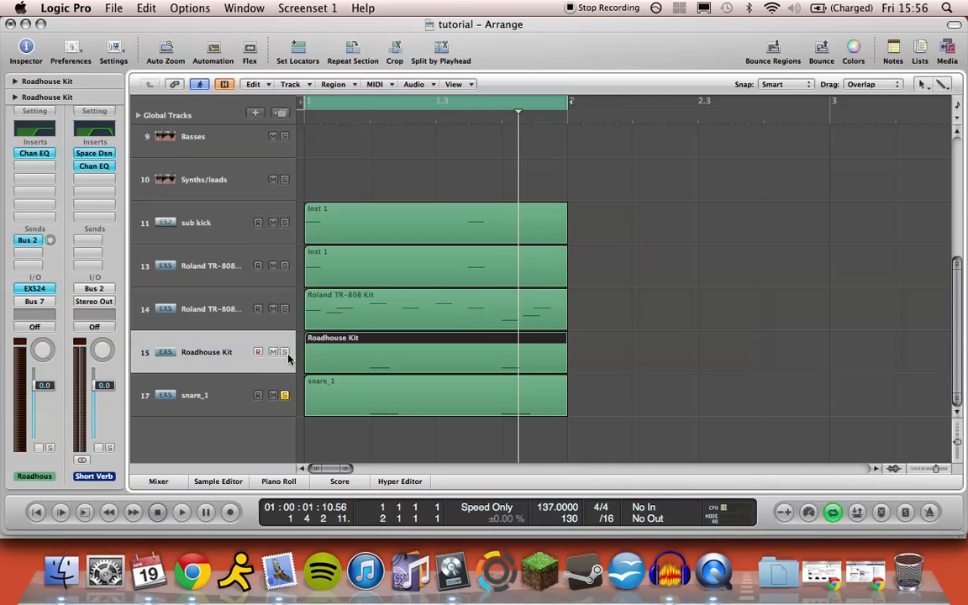
key(space)
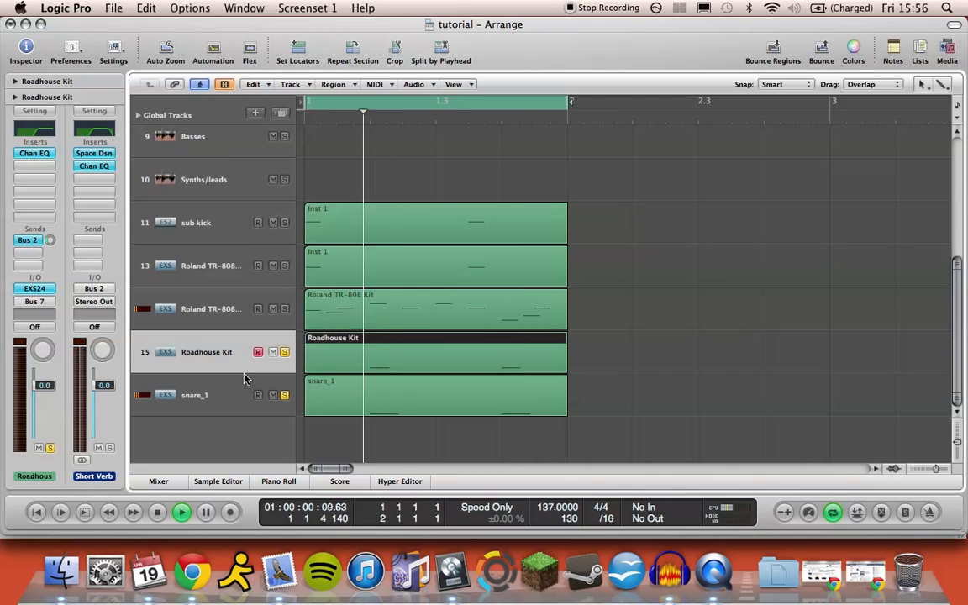
click(194, 397)
drag(46, 395, 46, 414)
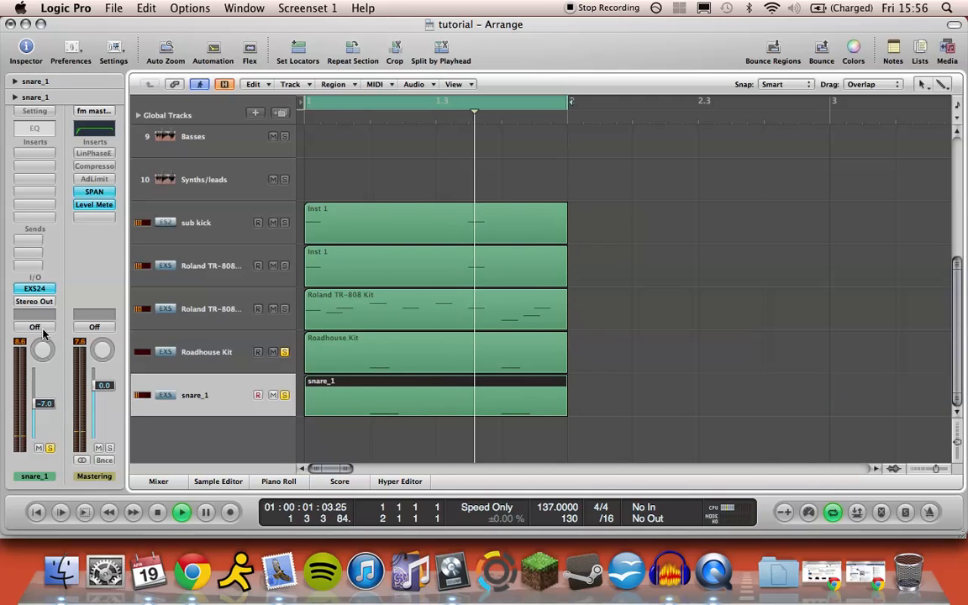
Route the snare_1 channel's output to Bus 7.
click(33, 301)
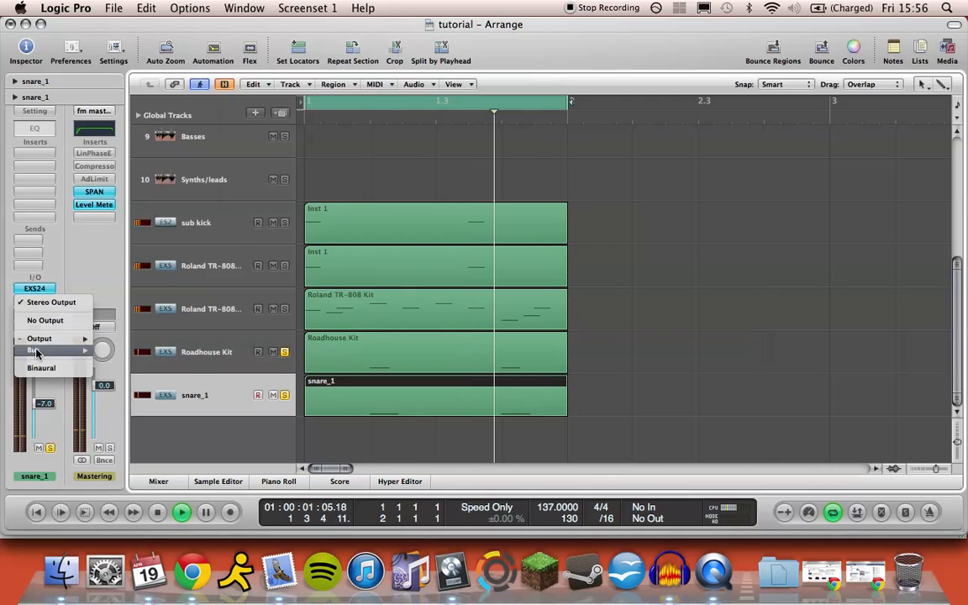
mouse_move(38, 350)
click(158, 82)
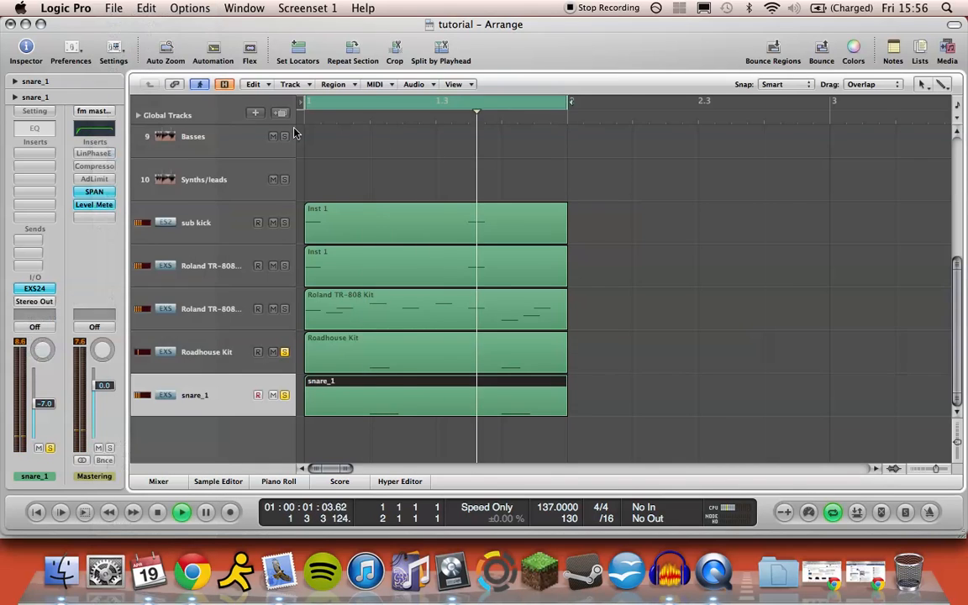
scroll(392, 206, up, 1)
scroll(391, 207, down, 4)
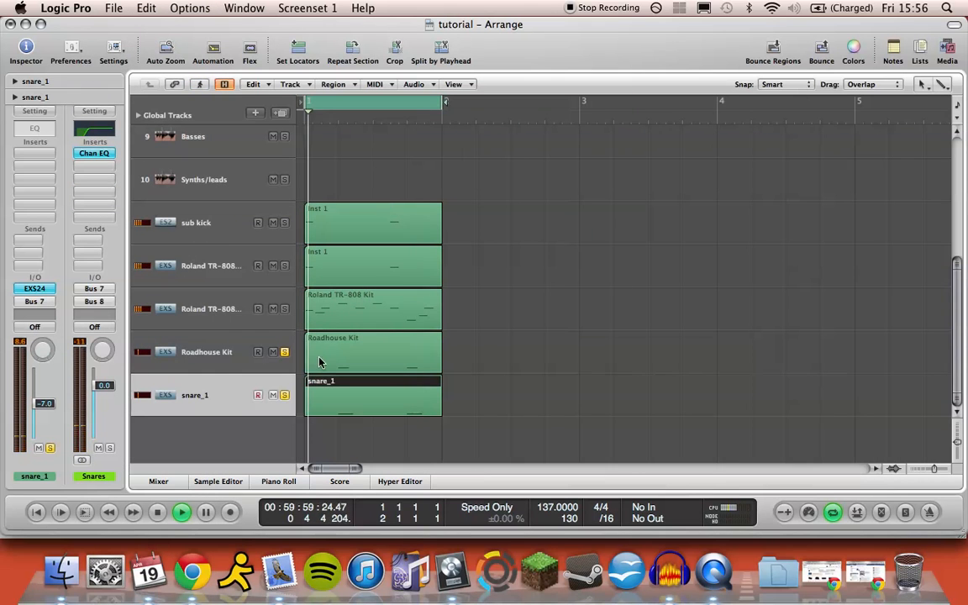
Turn off solo on the Roadhouse Kit and snare_1 tracks and listen to the full loop.
key(space)
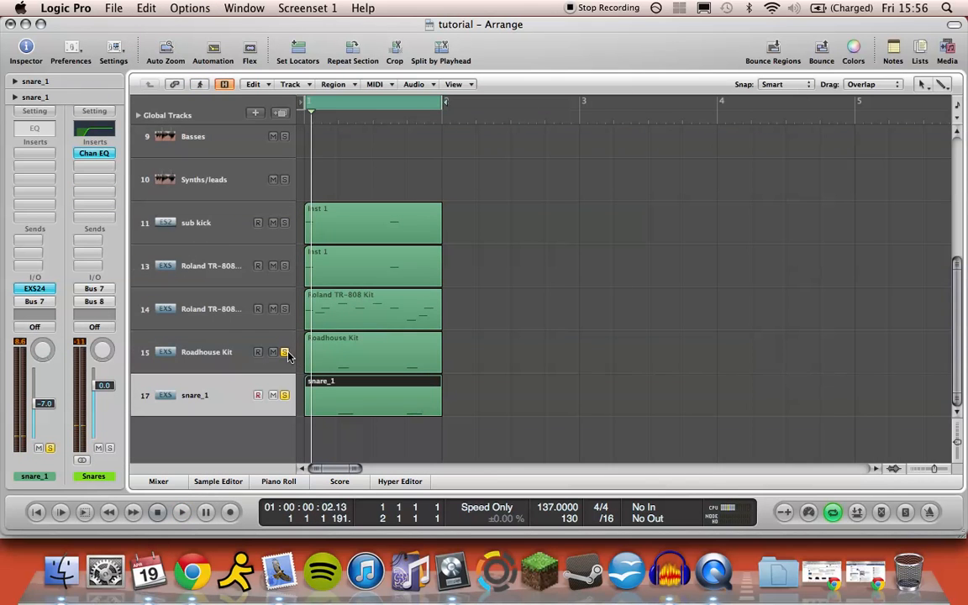
scroll(644, 370, down, 2)
key(space)
scroll(644, 370, up, 1)
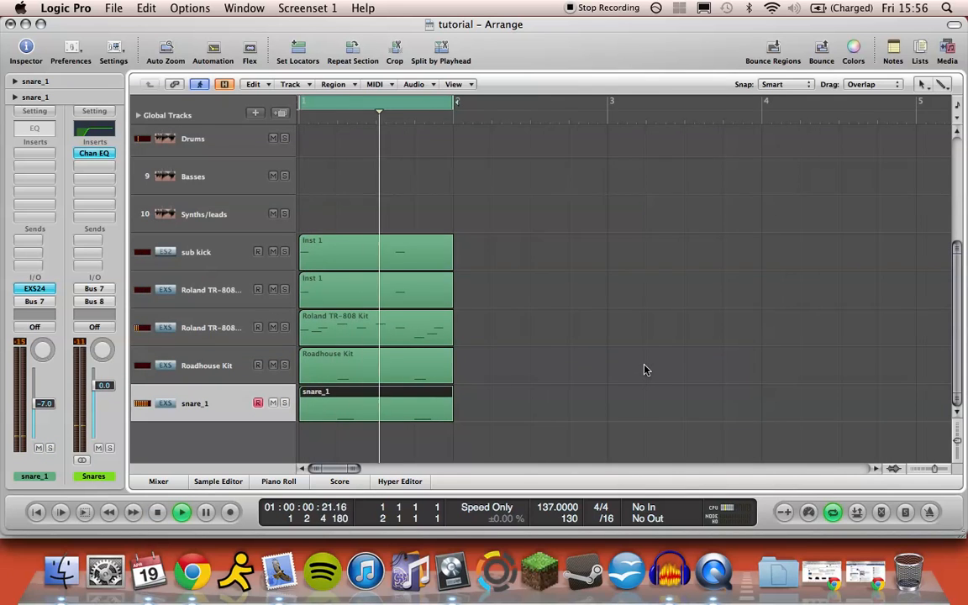
key(space)
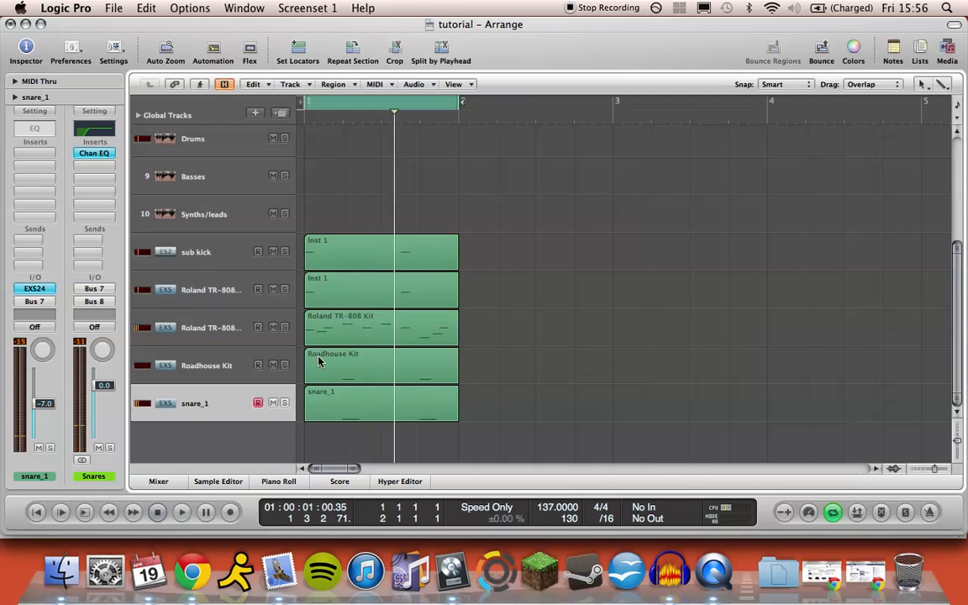
scroll(478, 393, up, 2)
scroll(478, 392, down, 3)
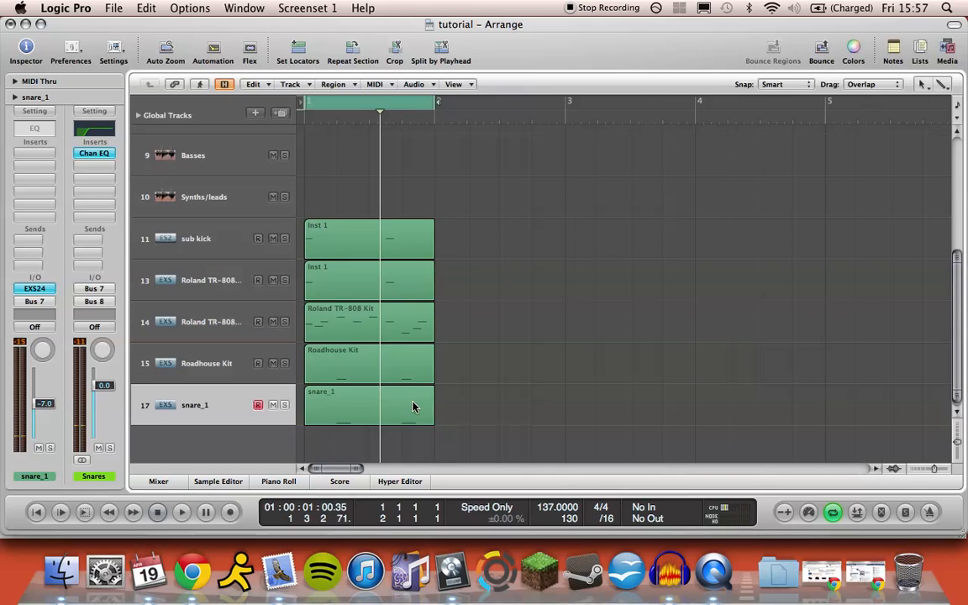
Solo snare_1, slightly shorten the ENV 2 decay in its EXS24 sampler during playback and close the sampler.
click(216, 406)
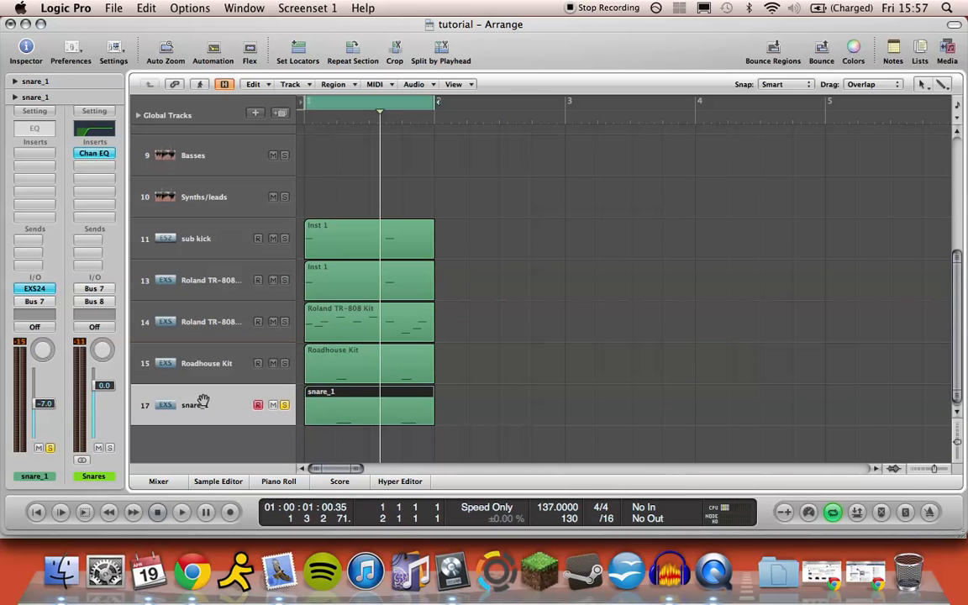
click(26, 288)
key(space)
drag(519, 367, 519, 367)
key(space)
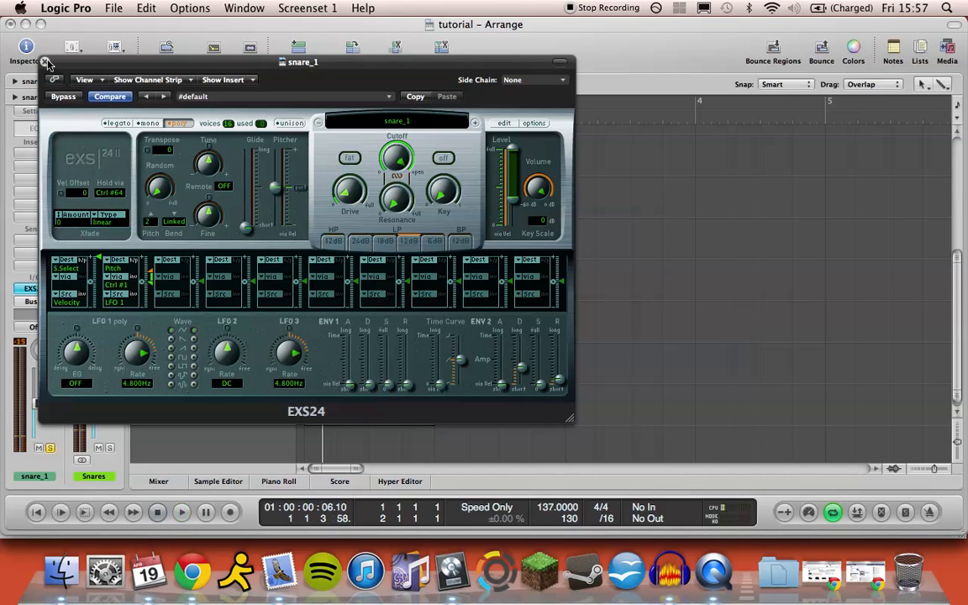
click(45, 61)
click(720, 397)
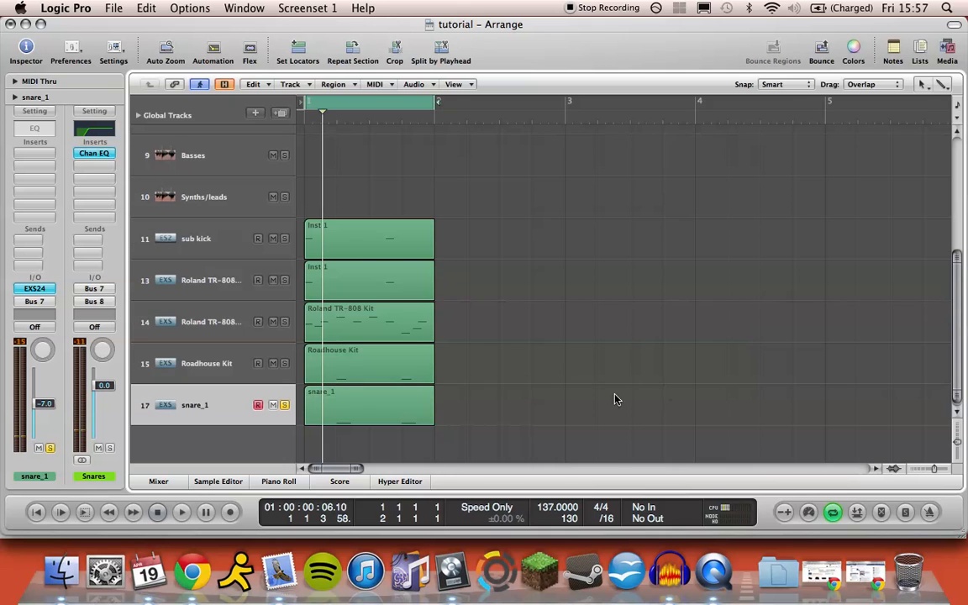
Turn off solo on the snare_1 track and audition the whole drum loop.
scroll(596, 402, up, 5)
scroll(595, 401, down, 4)
scroll(593, 402, down, 1)
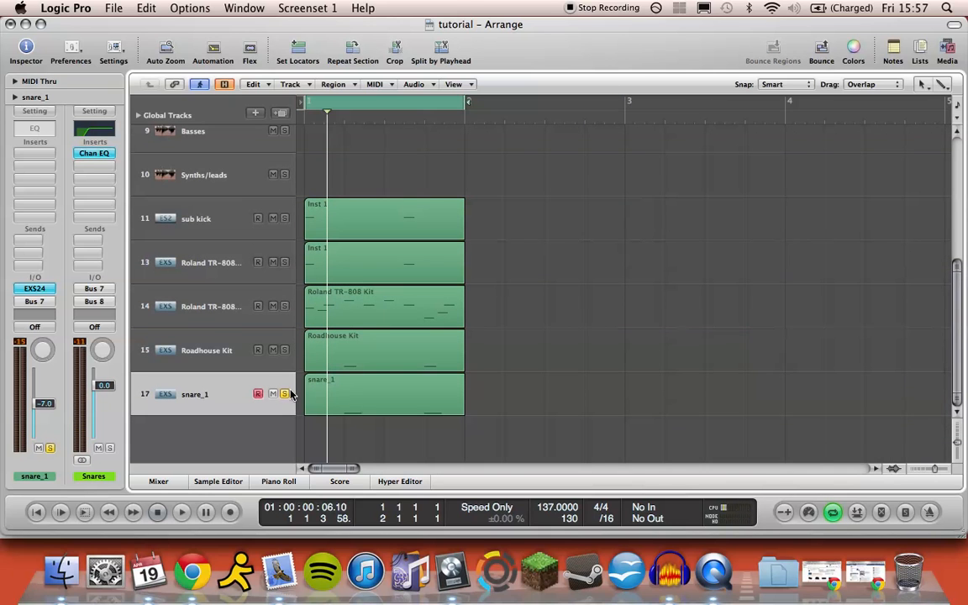
key(space)
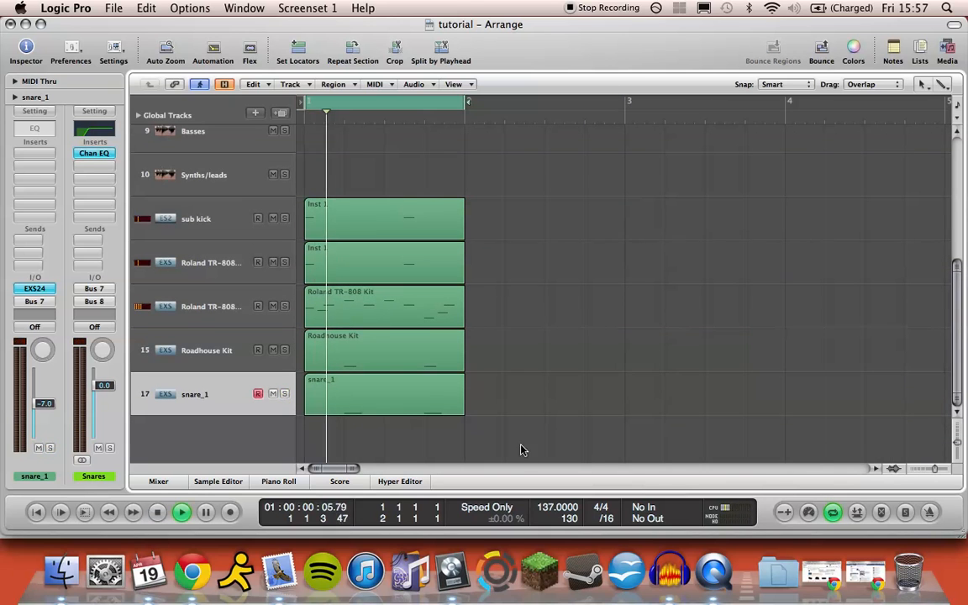
key(space)
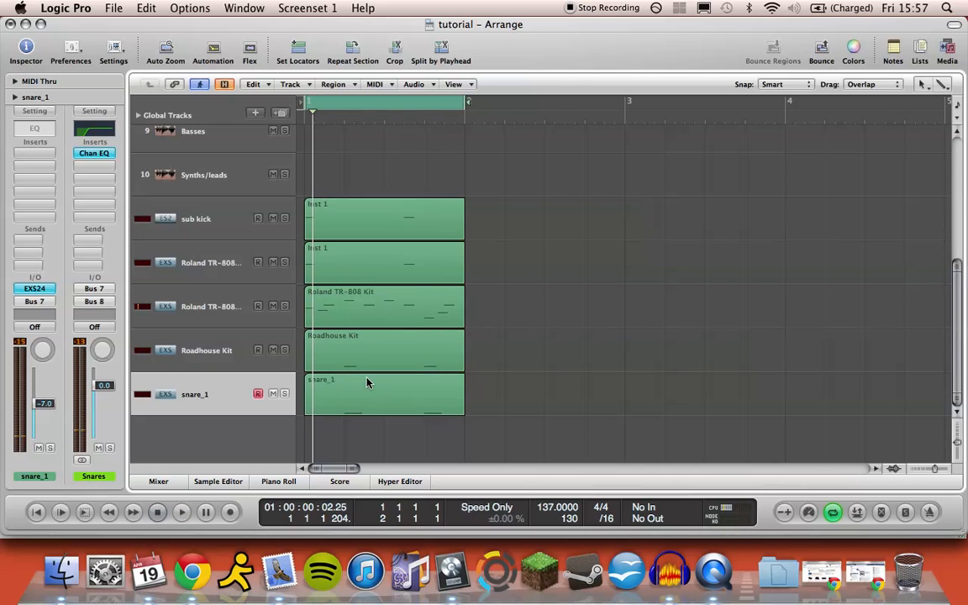
scroll(370, 385, up, 3)
scroll(378, 385, up, 1)
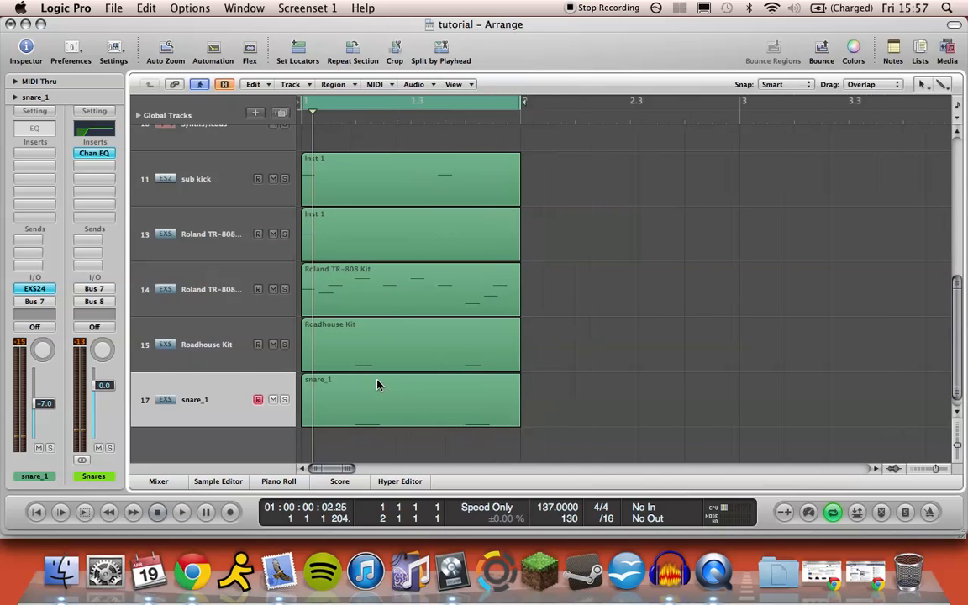
scroll(378, 385, down, 4)
scroll(635, 385, down, 1)
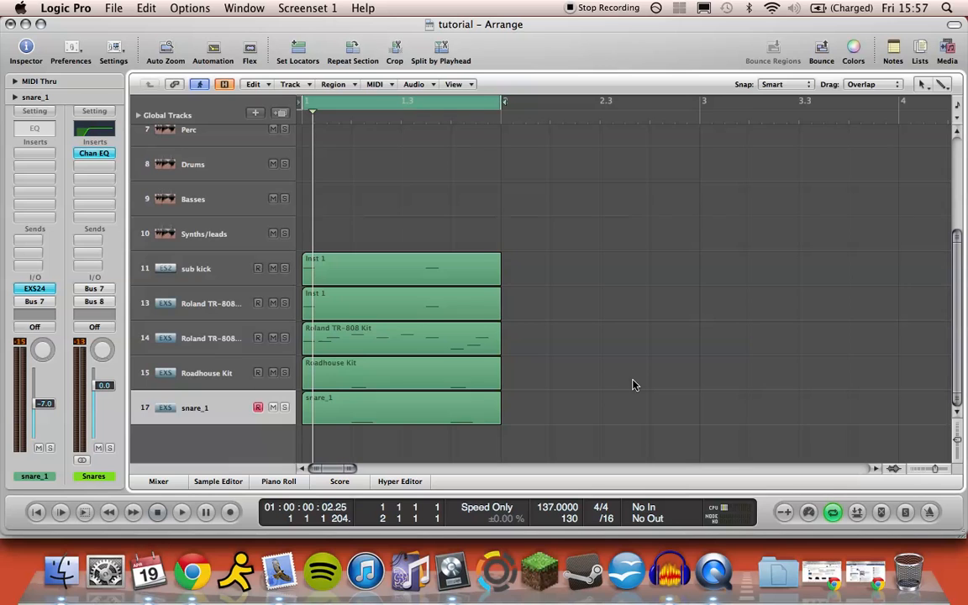
Select the Roland TR-808 percussion track and play back the complete loop again.
click(192, 335)
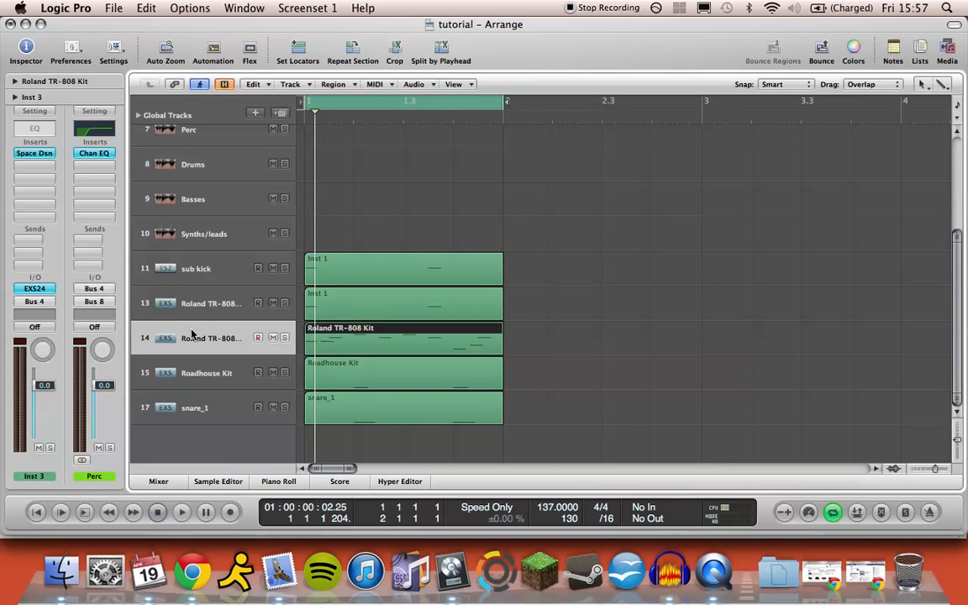
click(751, 347)
scroll(751, 347, down, 2)
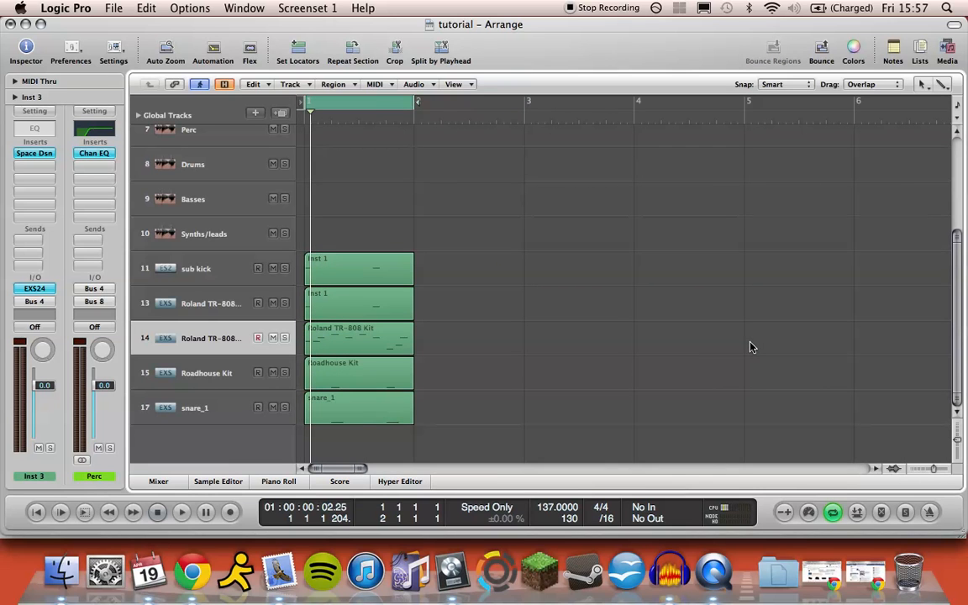
key(space)
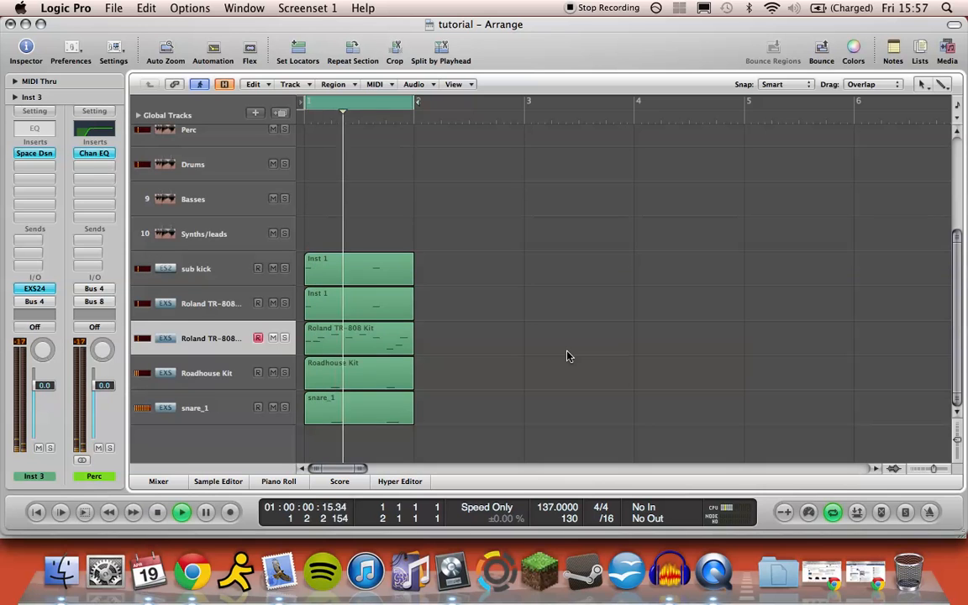
key(space)
key(ctrl+Down)
key(ctrl+Down)
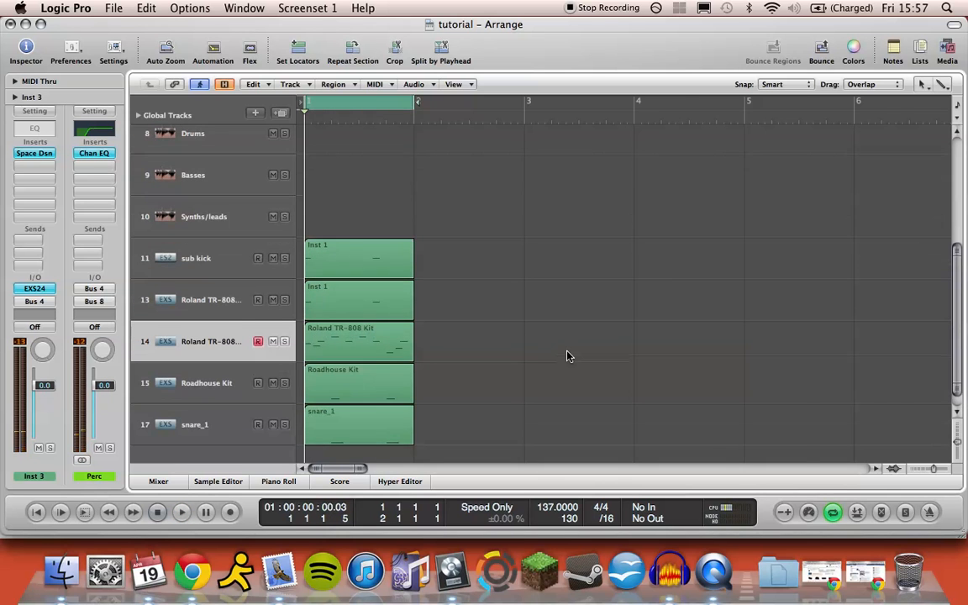
key(ctrl+Right)
key(ctrl+Down)
key(ctrl+Right)
key(ctrl+Right)
scroll(568, 357, up, 4)
scroll(567, 356, down, 3)
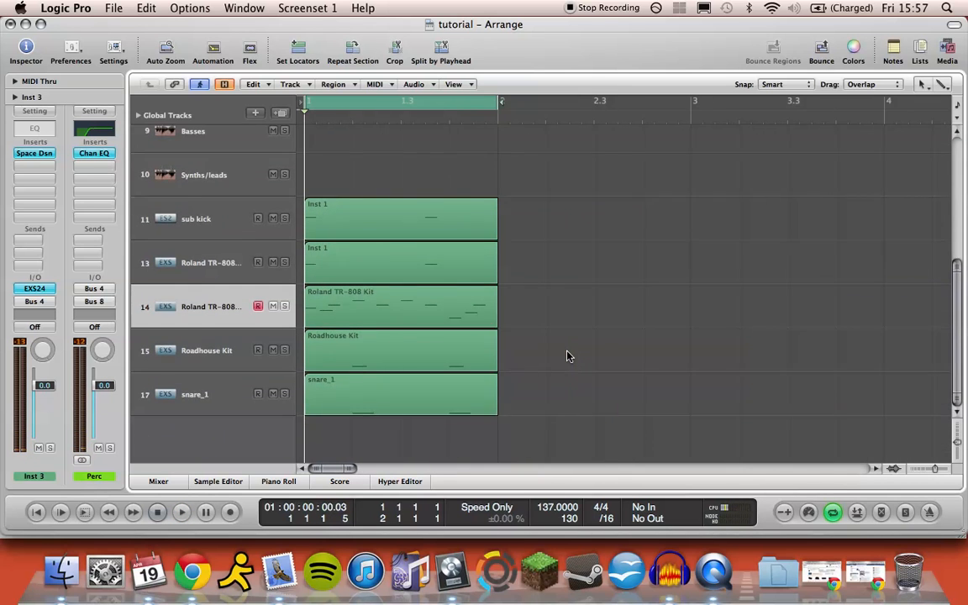
scroll(567, 357, up, 2)
scroll(567, 357, down, 2)
key(ctrl+Up)
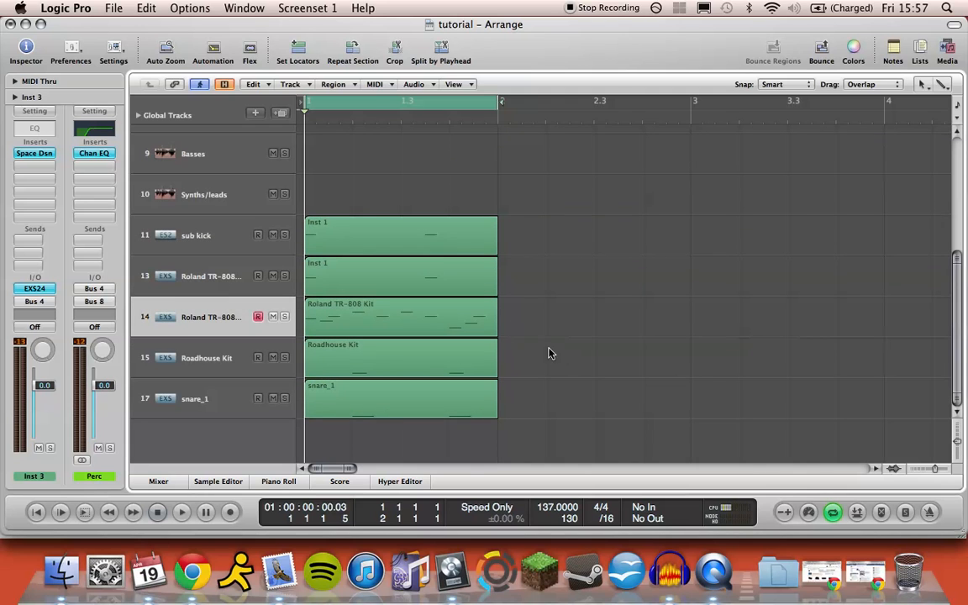
Duplicate the Roland TR-808 percussion track with its settings, add an empty one-bar region on the copy and solo it.
click(286, 114)
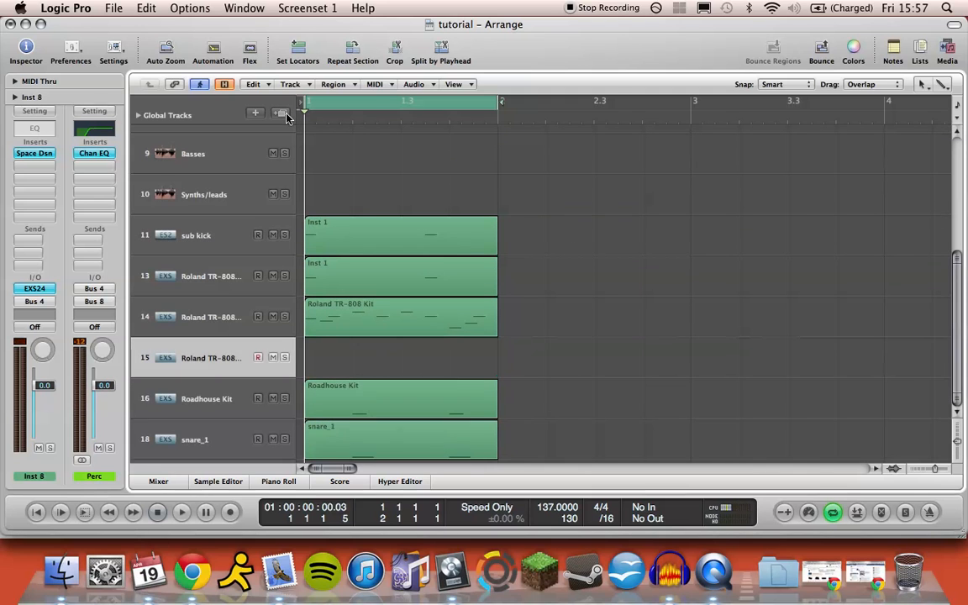
right_click(320, 352)
click(349, 363)
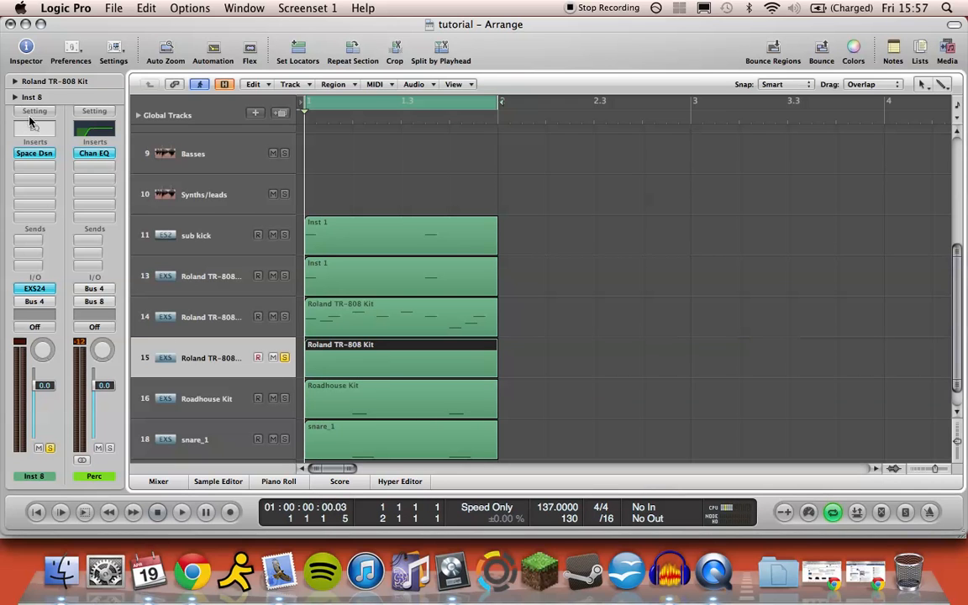
Remove the Space Designer insert from the duplicated TR-808 track's channel strip.
click(45, 164)
click(2, 142)
click(46, 157)
click(46, 171)
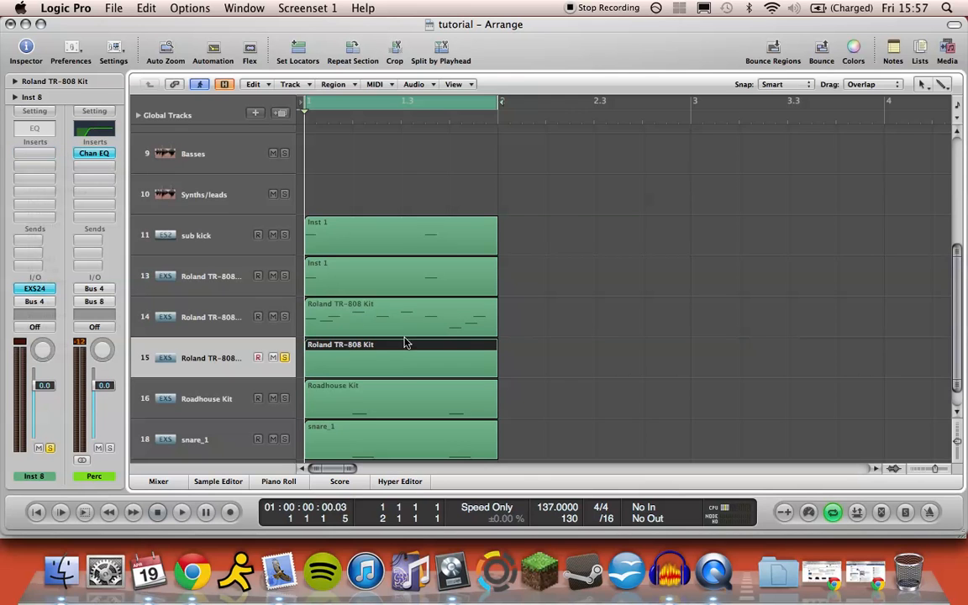
Open the new TR-808 region in the Piano Roll and audition kit sounds on its keyboard.
double_click(352, 359)
click(166, 347)
click(169, 387)
click(169, 393)
Open the duplicated TR-808 track's EXS24 sampler and adjust its Tune control.
click(48, 289)
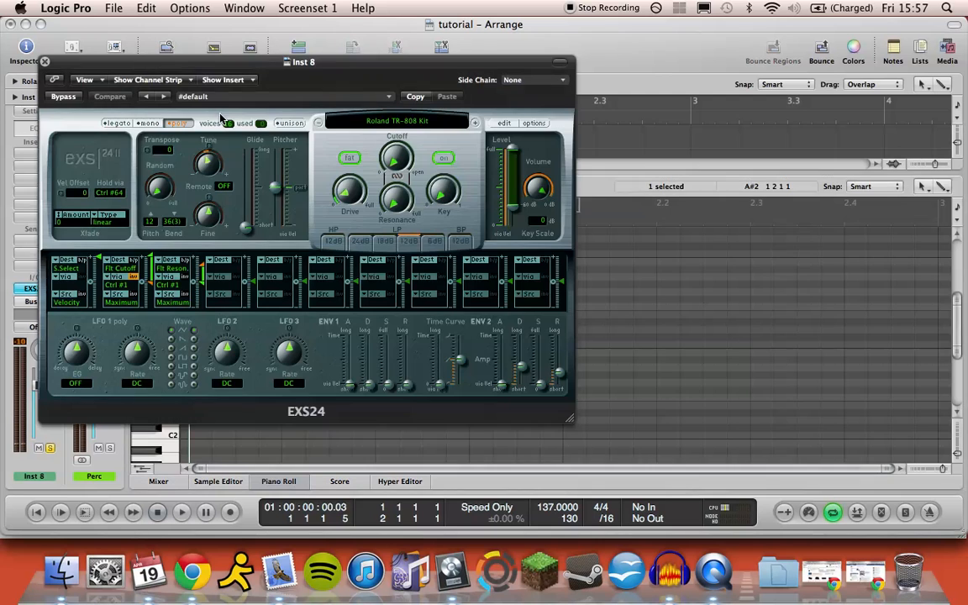
click(210, 146)
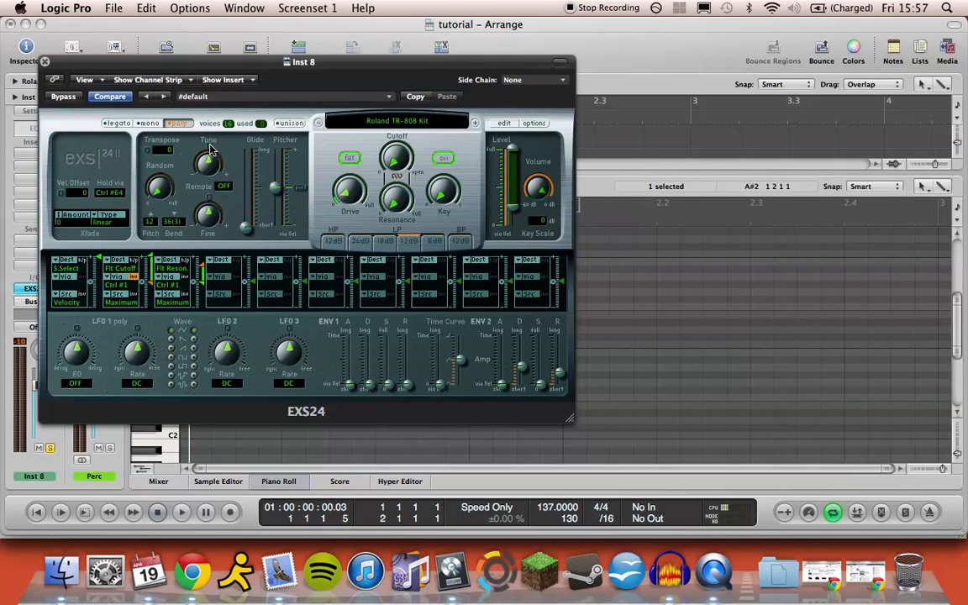
Close the sampler window and place F#2 and F#1 notes on the first sixteenth of bar 1 in the Piano Roll.
click(45, 61)
click(161, 392)
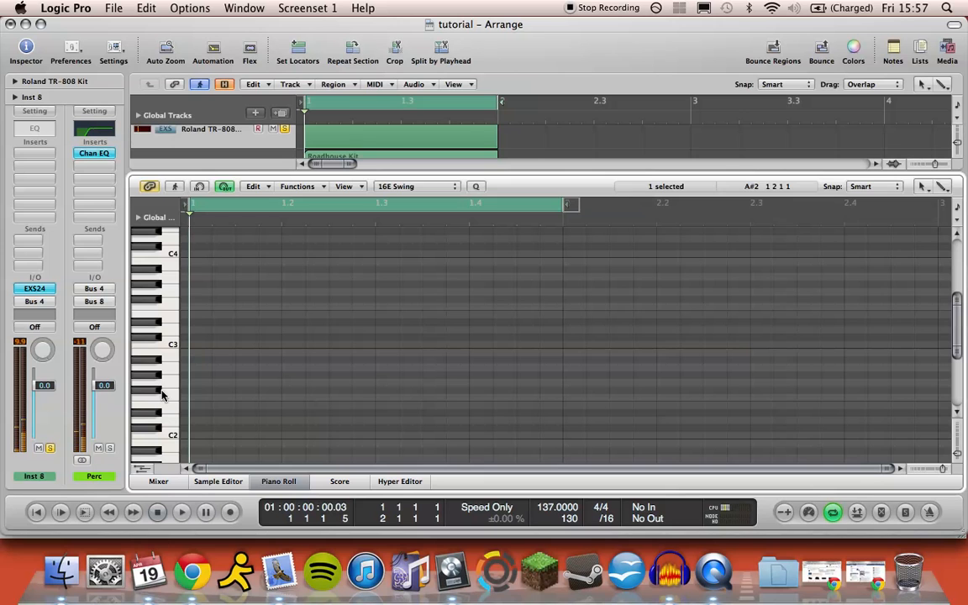
mouse_move(208, 391)
mouse_down()
mouse_move(224, 394)
mouse_move(205, 391)
mouse_move(203, 408)
mouse_up()
key(Escape)
key(9)
key(Escape)
key(1)
click(259, 405)
scroll(259, 404, down, 1)
scroll(259, 409, down, 1)
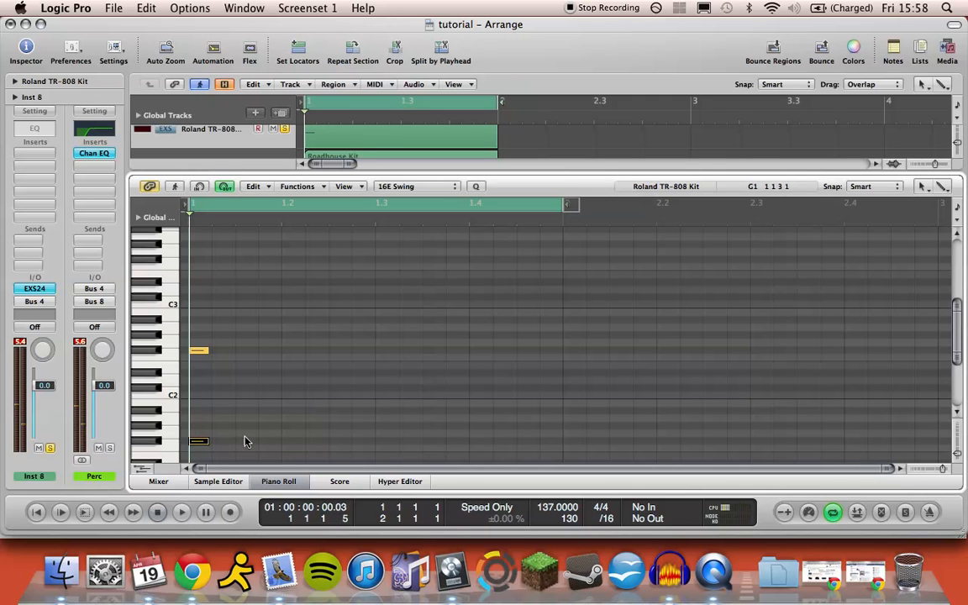
Move the F#2 note to the second sixteenth and add F#1 on the third and G#1 on the fourth.
click(244, 440)
drag(197, 353, 221, 354)
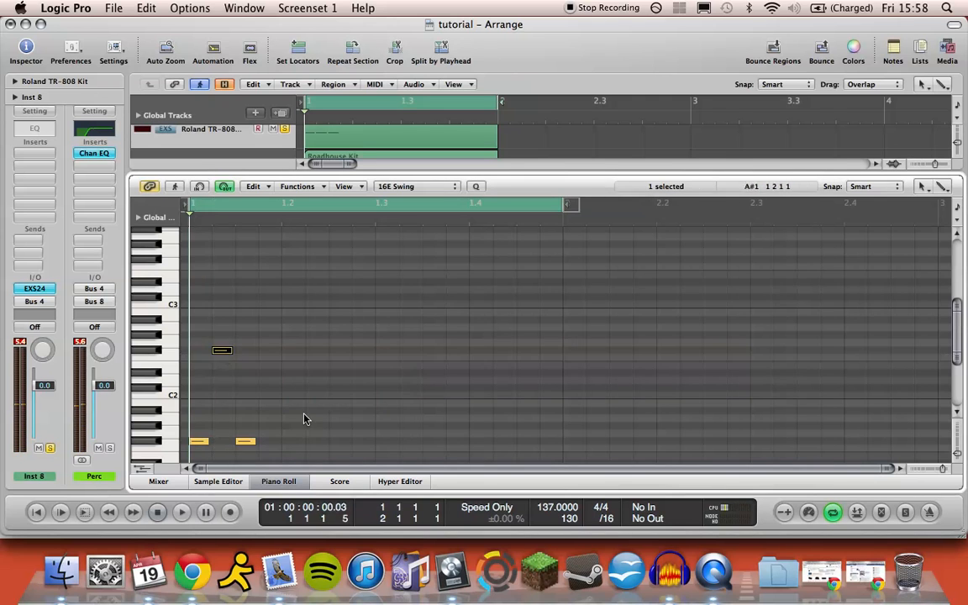
scroll(305, 420, down, 2)
click(268, 372)
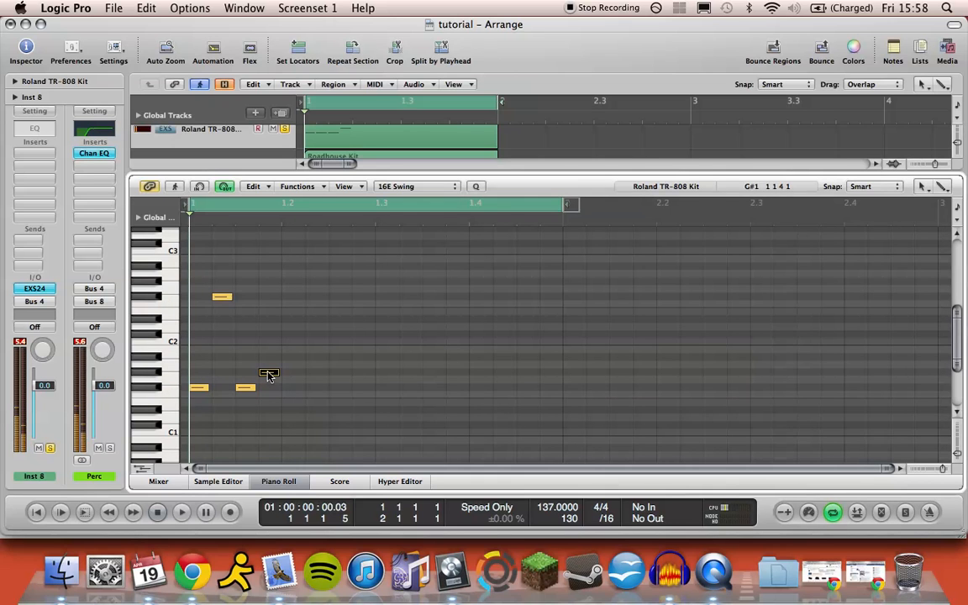
Copy the four-note pattern to beats 2, 3 and 4 so that it fills the whole bar.
drag(295, 411, 196, 286)
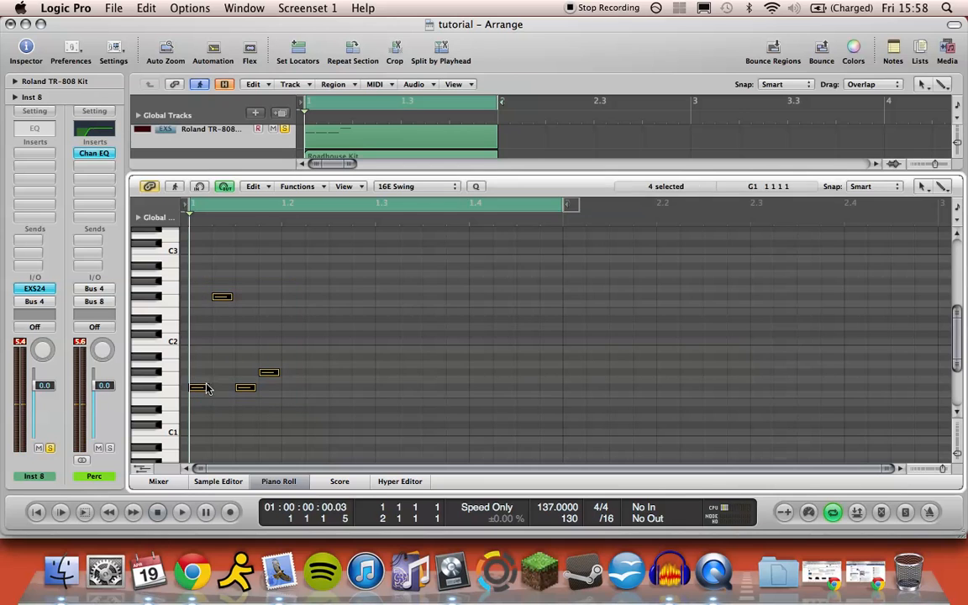
drag(206, 382, 294, 390)
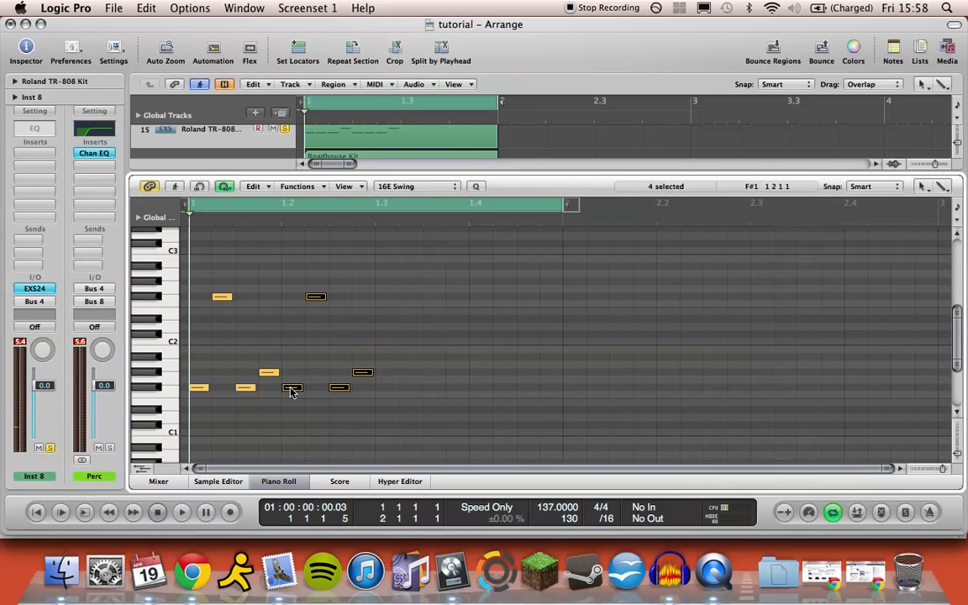
drag(421, 397, 190, 290)
drag(199, 391, 386, 391)
Quantize all notes of the pattern to 16E Swing and play the loop back.
key(super+a)
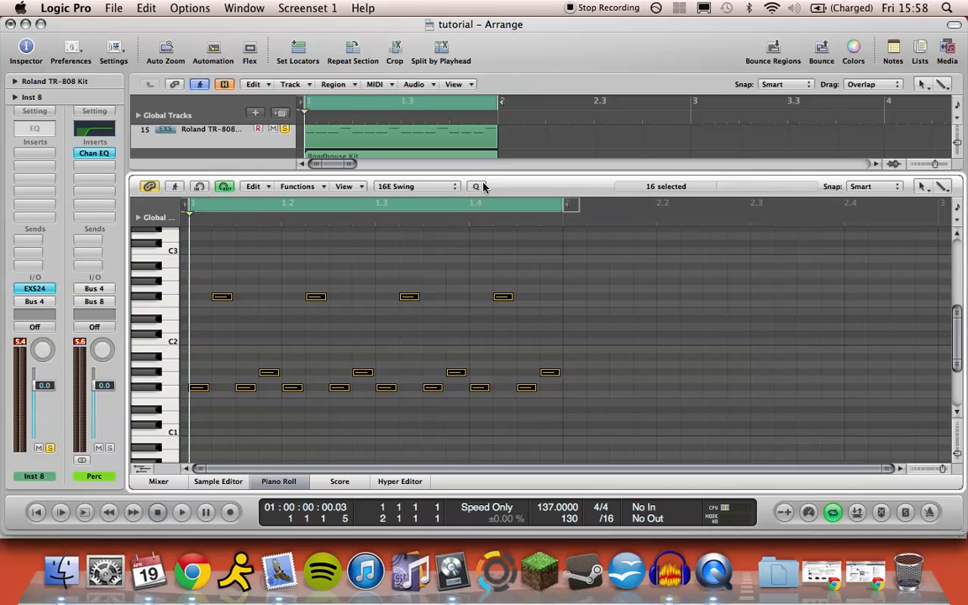
click(483, 186)
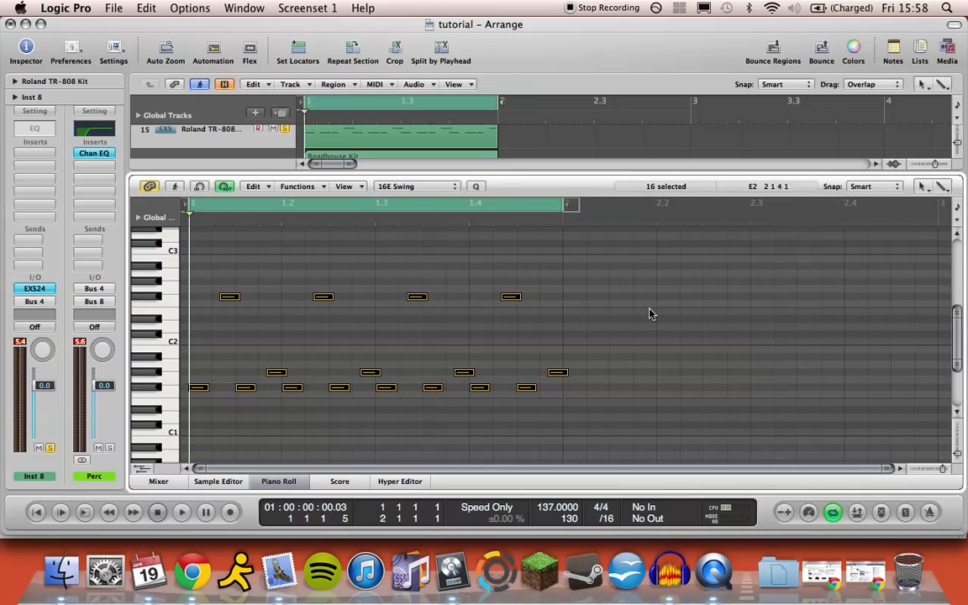
click(541, 275)
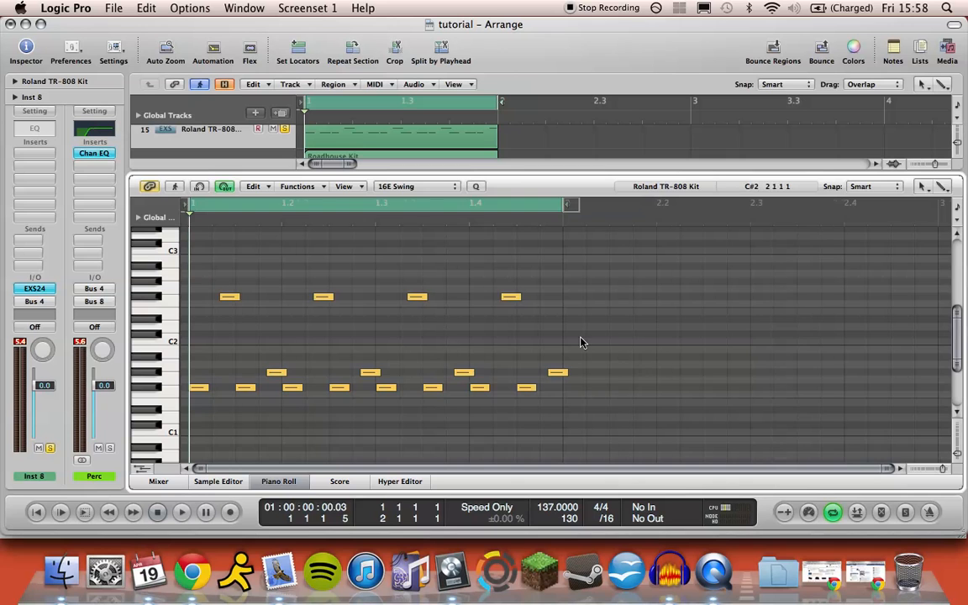
key(ctrl+Right)
key(ctrl+Right)
scroll(584, 343, down, 3)
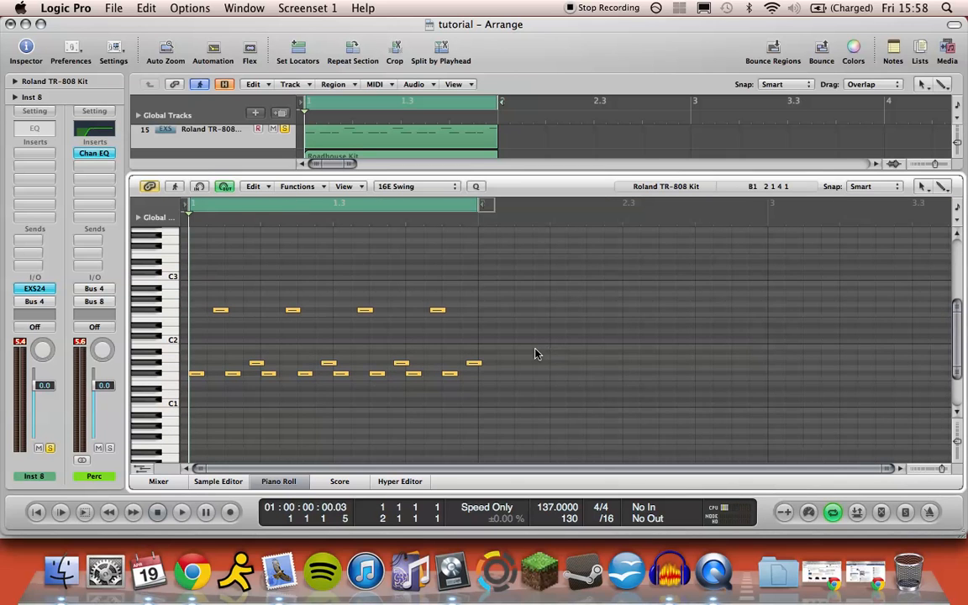
key(space)
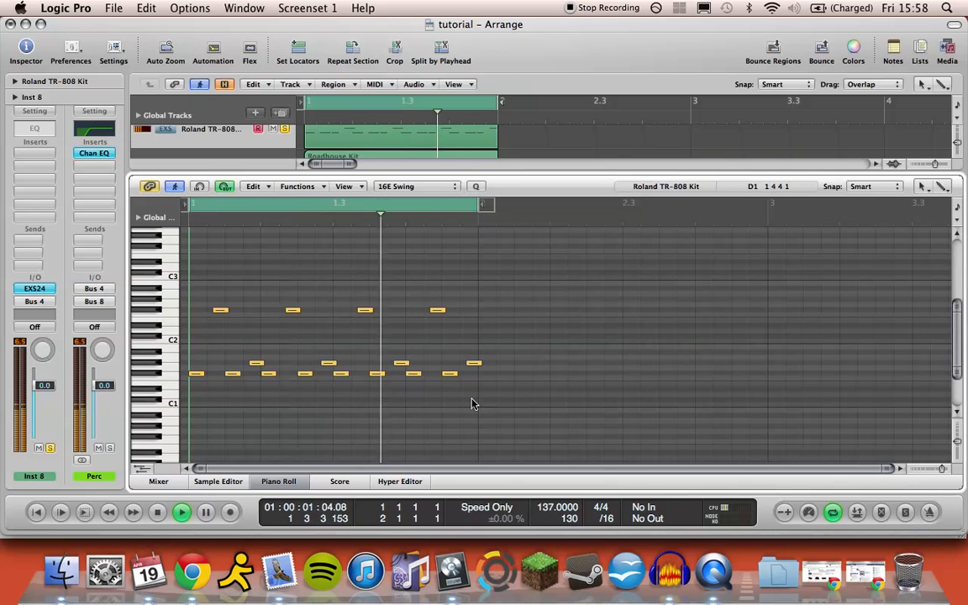
key(space)
In the Inst 8 EXS24 sampler, slightly shorten the ENV 2 decay and slightly raise the tuning while the loop plays.
click(277, 481)
click(43, 289)
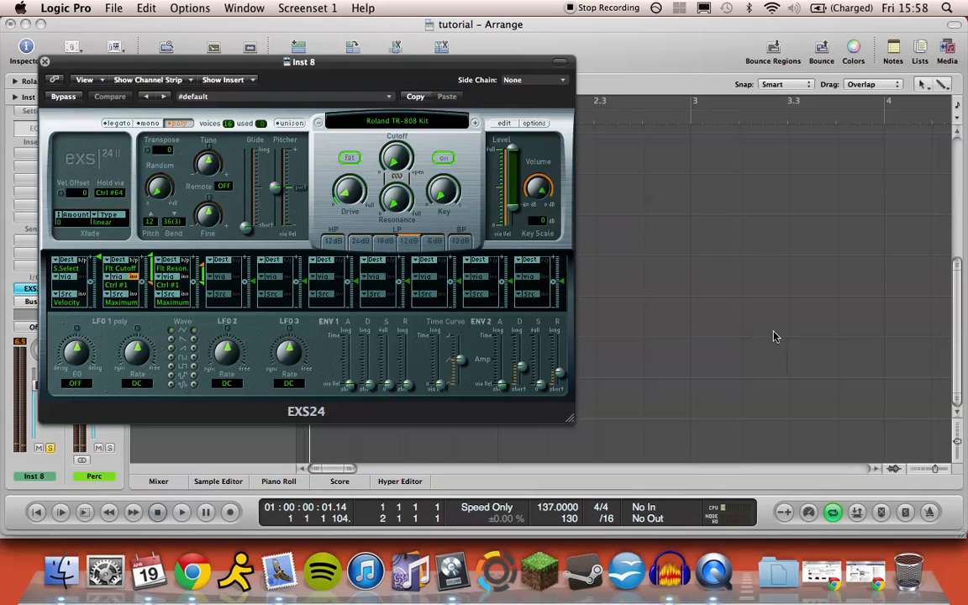
drag(517, 361, 558, 375)
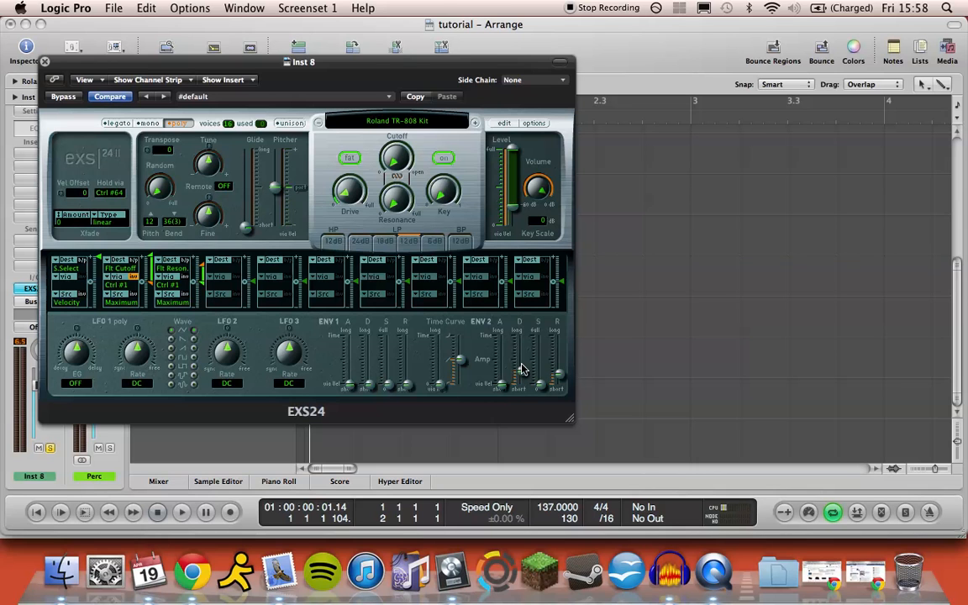
key(space)
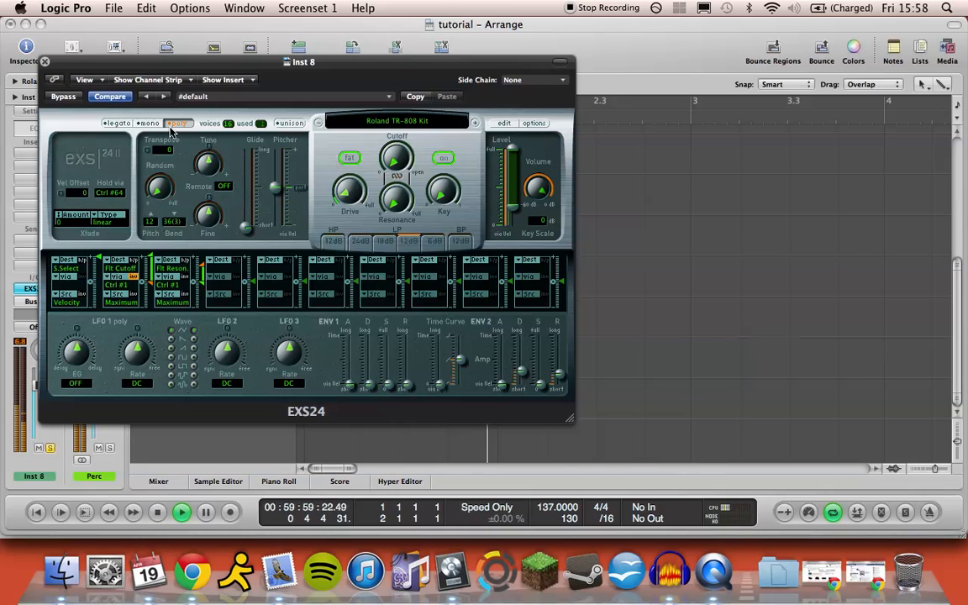
mouse_move(211, 164)
drag(211, 164, 207, 160)
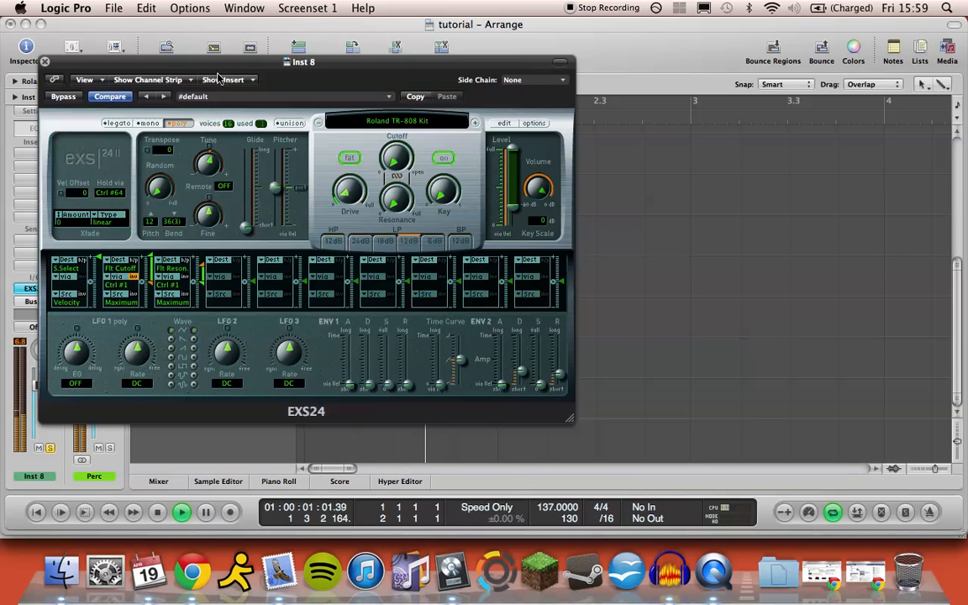
click(45, 62)
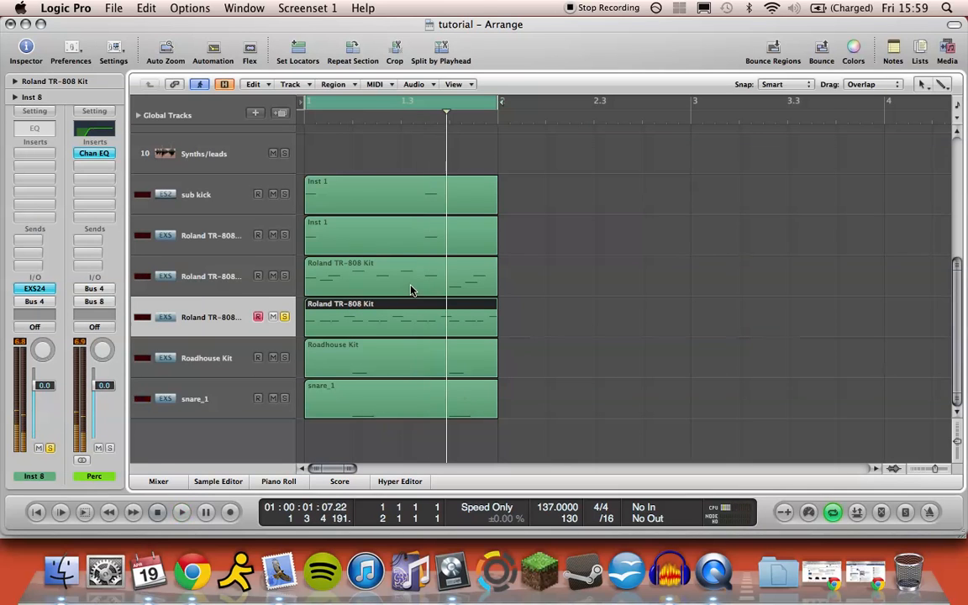
Lower the four F#2 notes in the track 15 region by one semitone and play the loop back.
double_click(405, 308)
drag(518, 385, 212, 287)
drag(673, 301, 223, 286)
key(space)
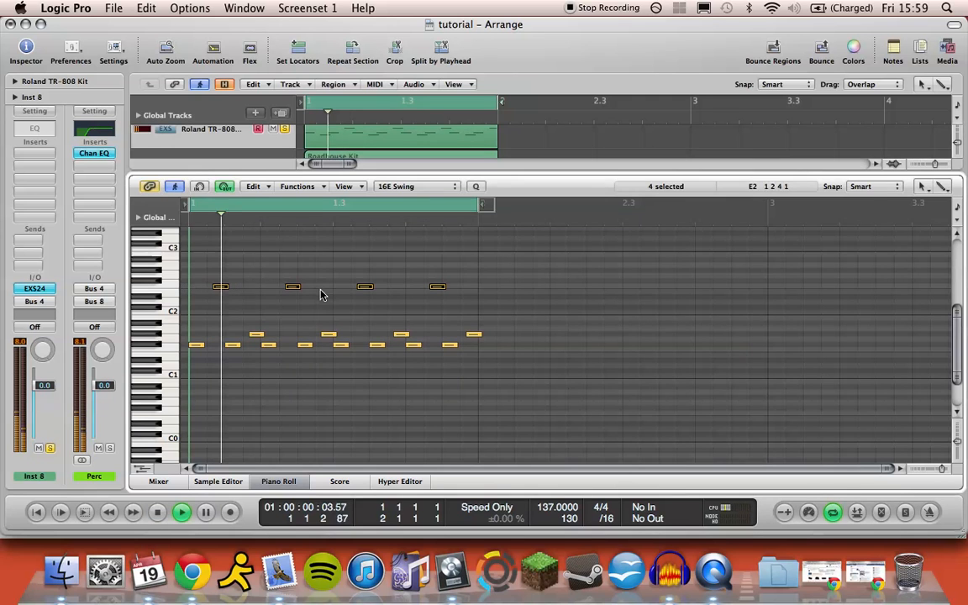
click(279, 481)
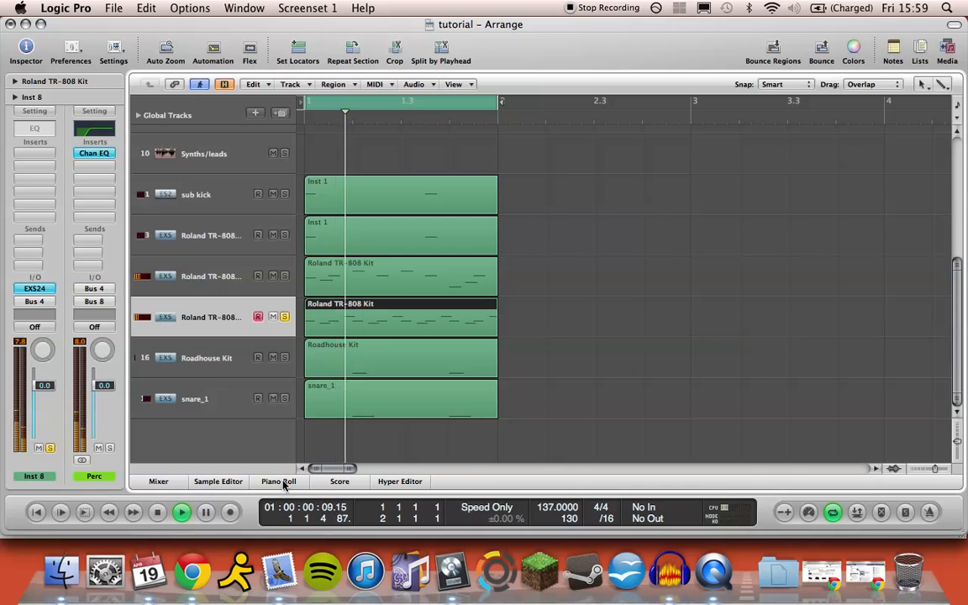
key(space)
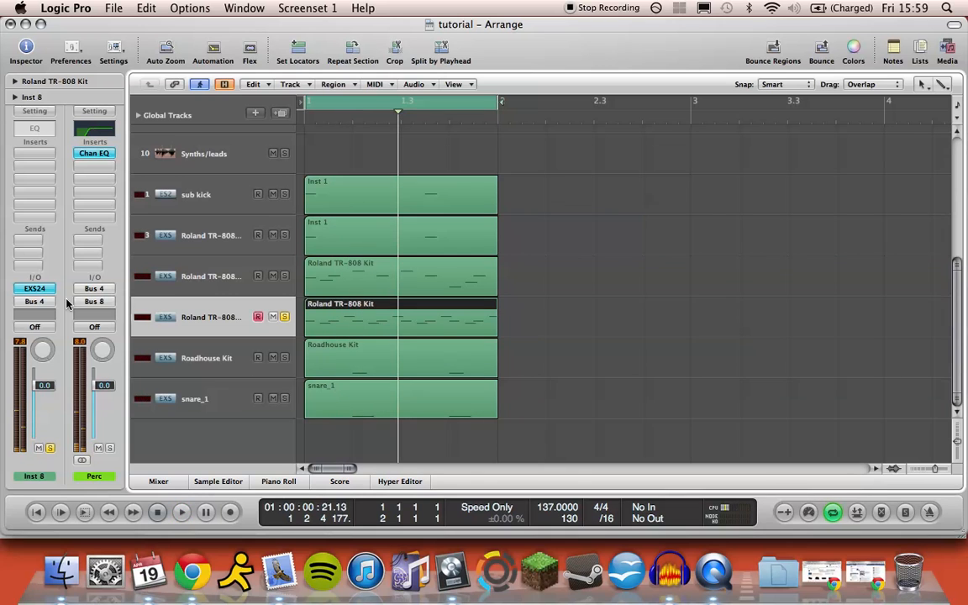
Insert a Channel EQ on Inst 8, turn on its analyzer, and set a high cut at 12400 Hz while listening to the loop.
click(35, 113)
click(2, 138)
double_click(29, 132)
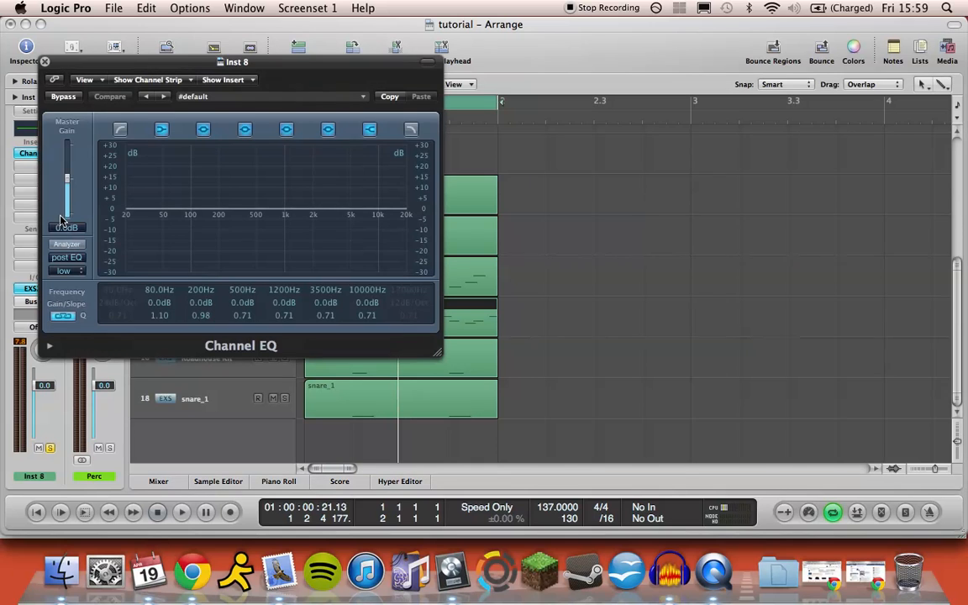
click(69, 245)
click(411, 130)
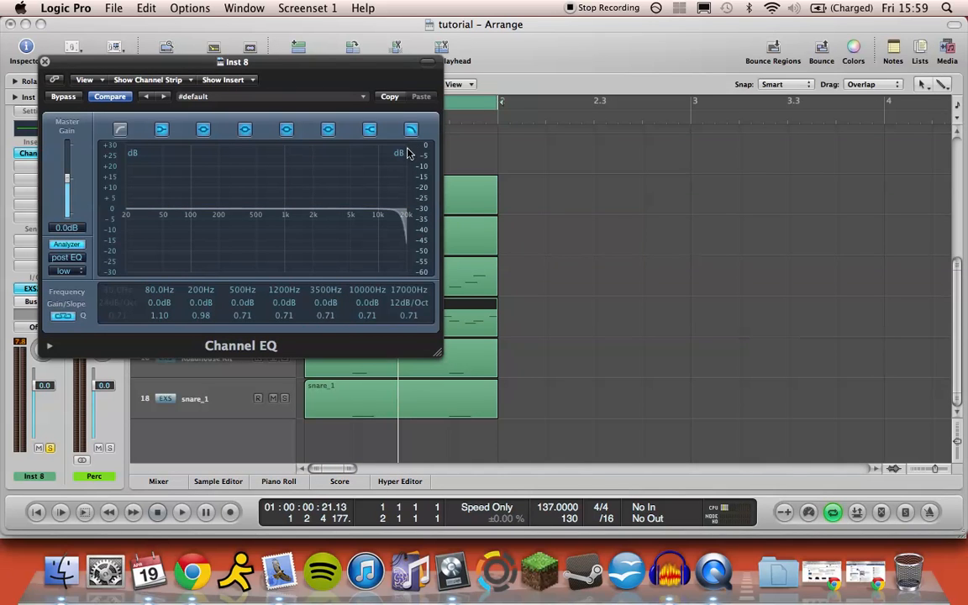
drag(378, 248, 367, 249)
key(space)
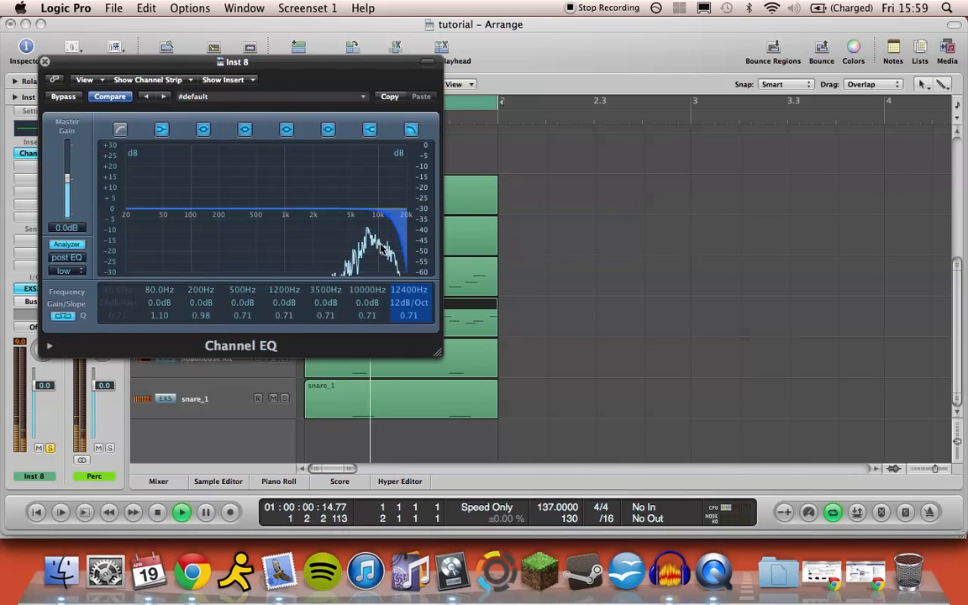
click(45, 62)
key(space)
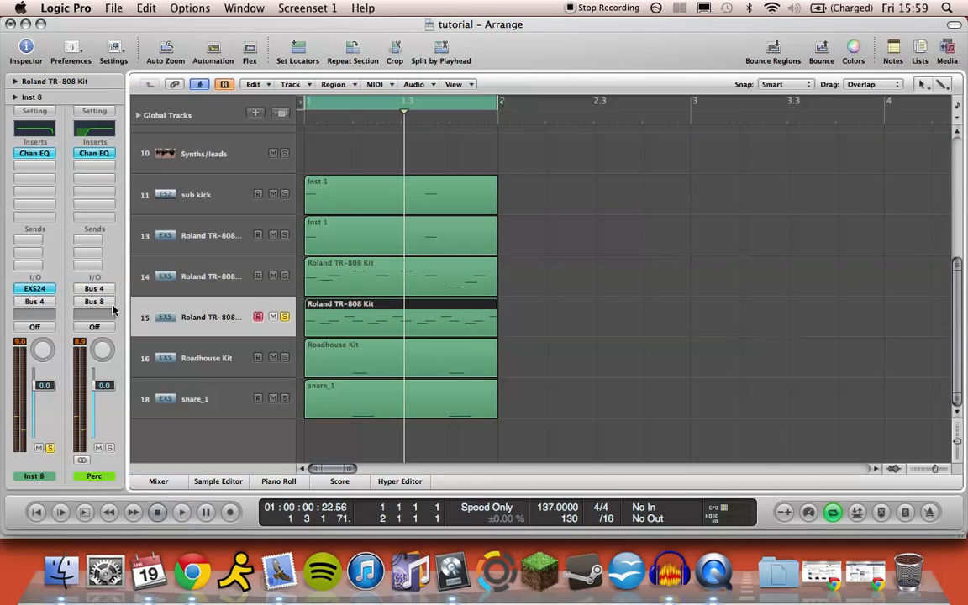
Inspect the low cut in the Perc bus Channel EQ, comparing the channel strips of tracks 14 and 15.
click(89, 154)
drag(169, 65, 556, 94)
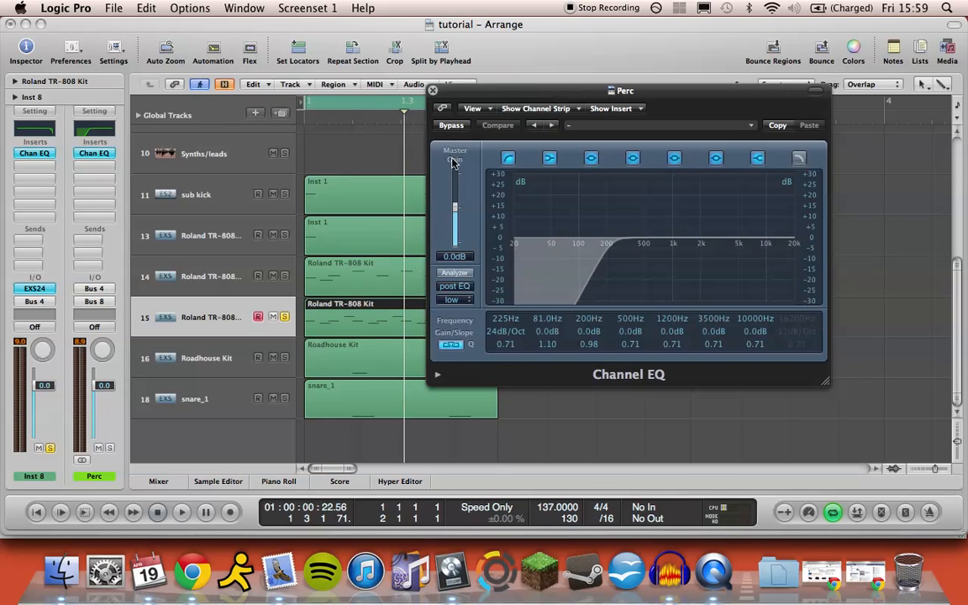
click(199, 277)
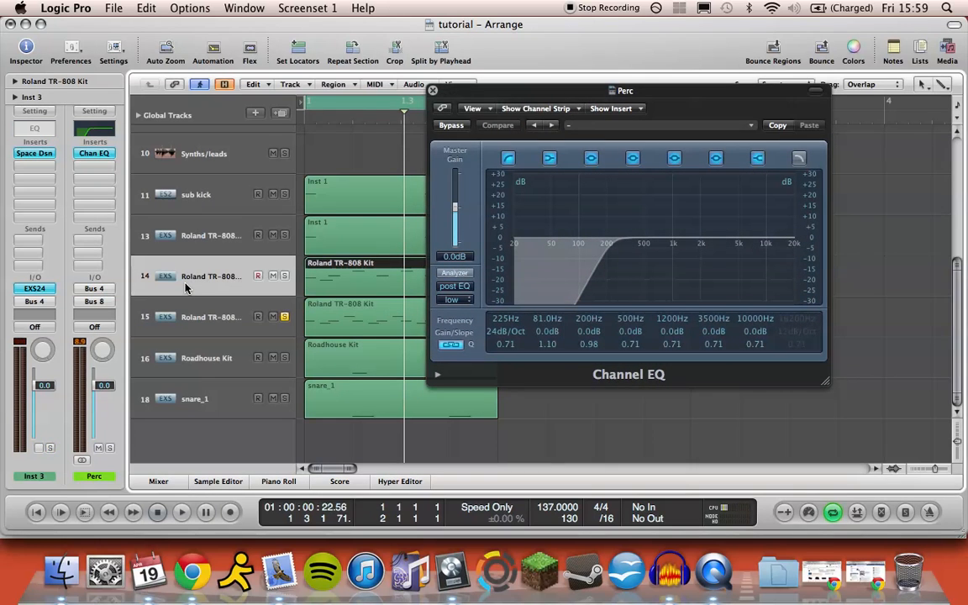
click(190, 312)
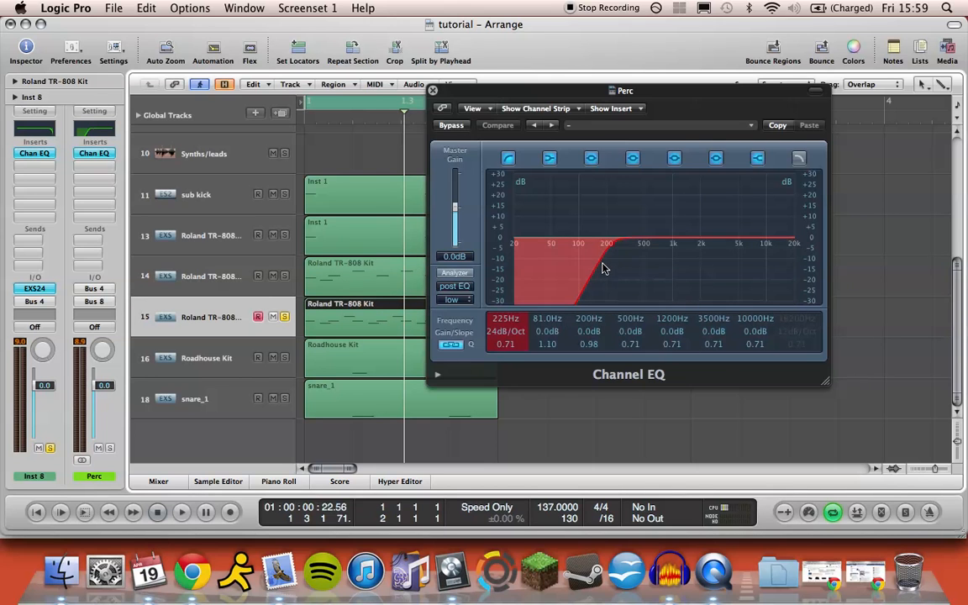
click(433, 90)
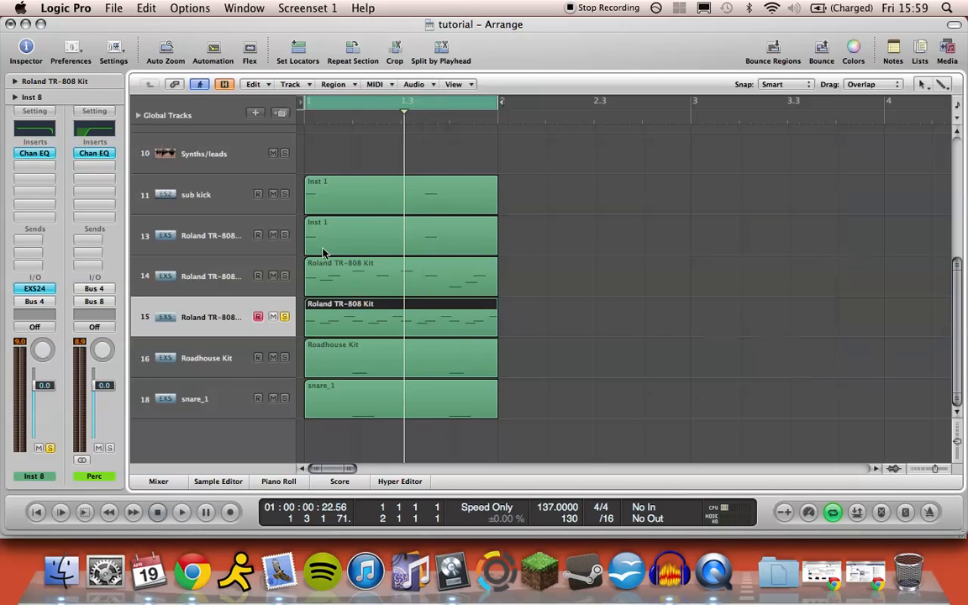
Take track 15 off solo and play back the full drum loop.
key(space)
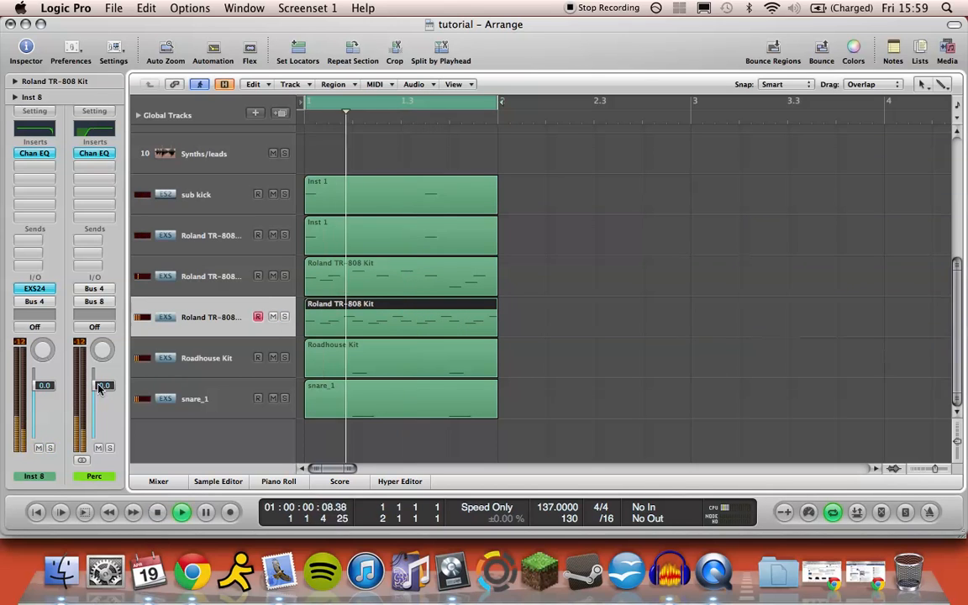
scroll(526, 412, down, 5)
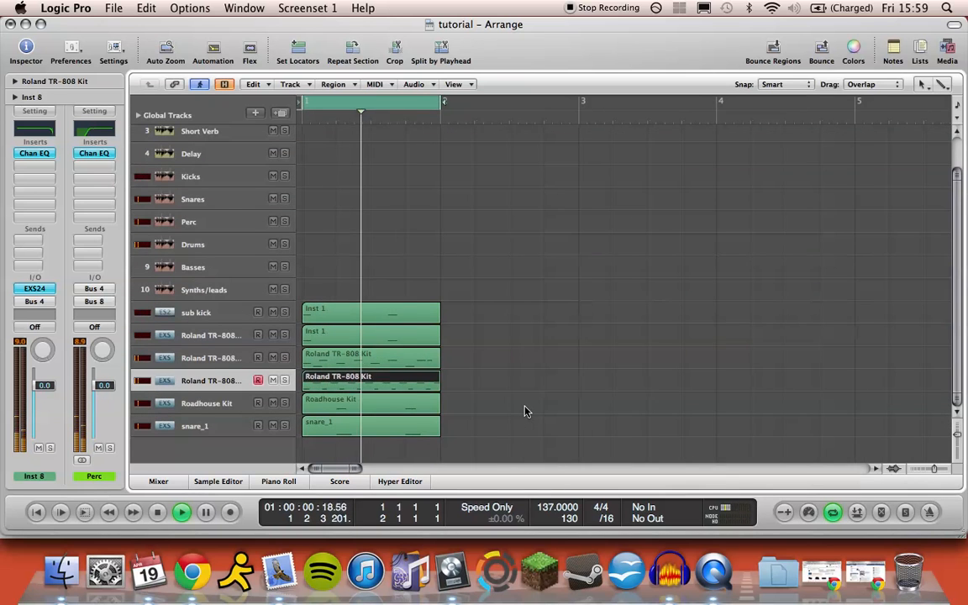
click(525, 412)
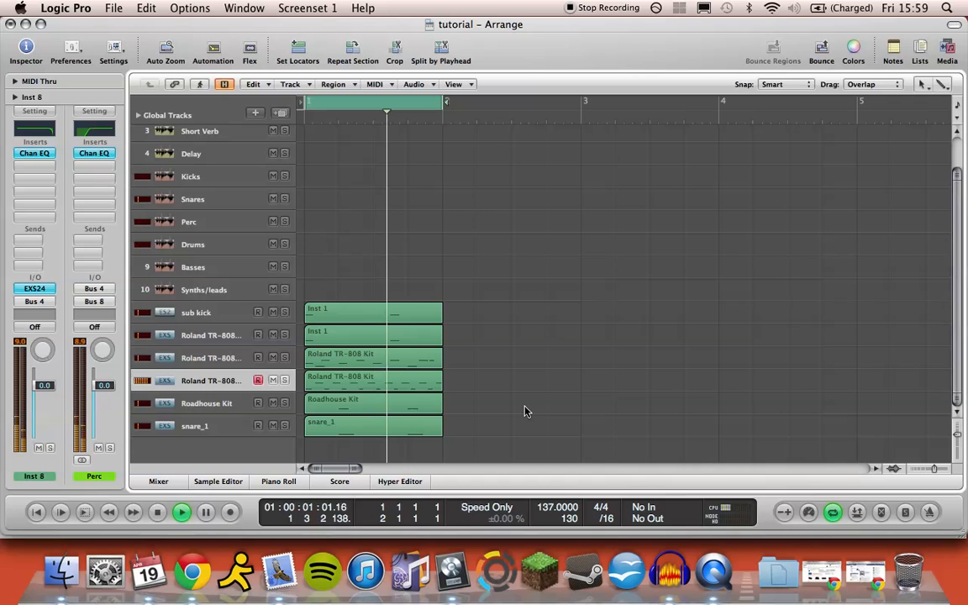
scroll(526, 412, up, 5)
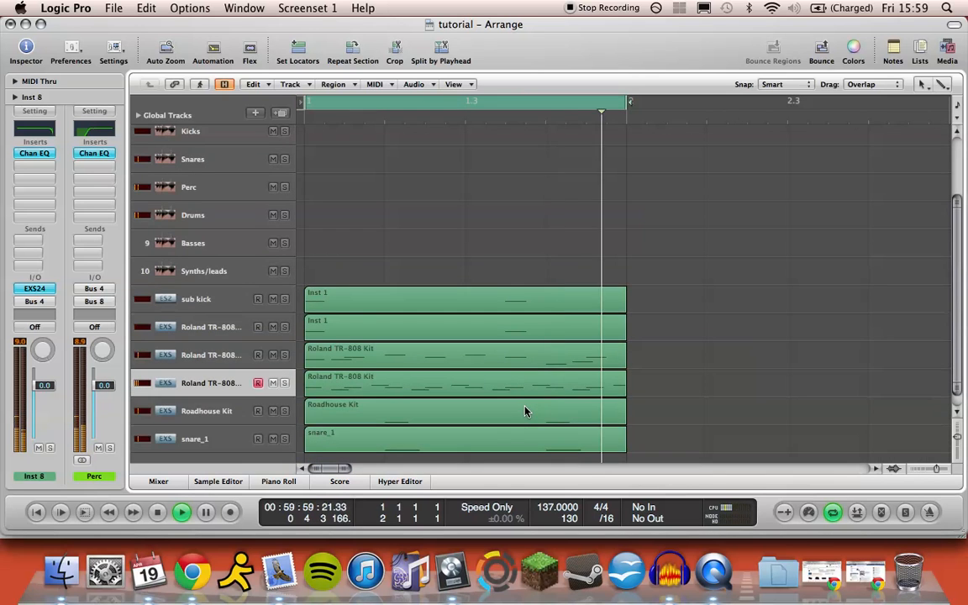
key(space)
scroll(525, 411, down, 5)
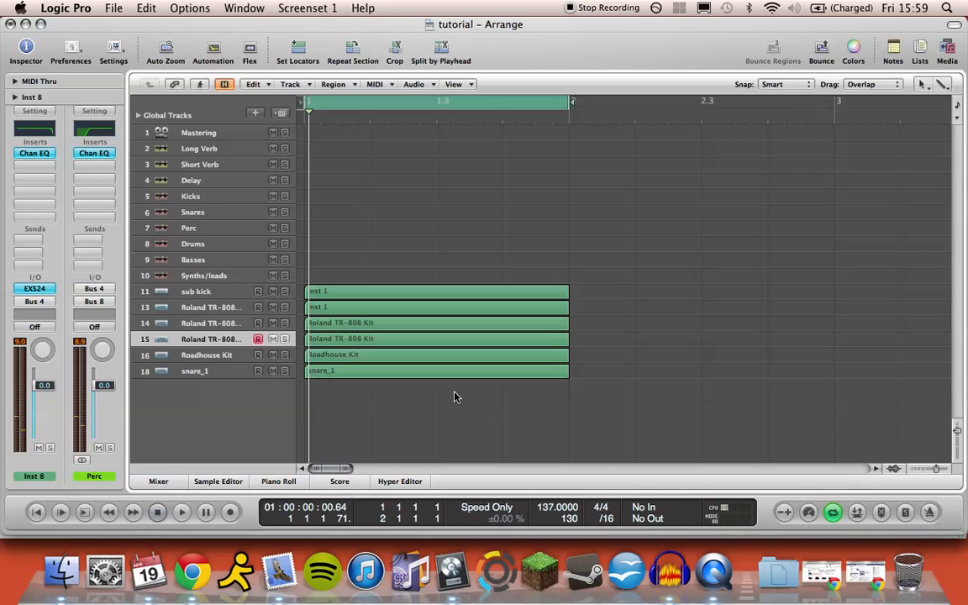
scroll(454, 397, up, 5)
scroll(454, 397, up, 2)
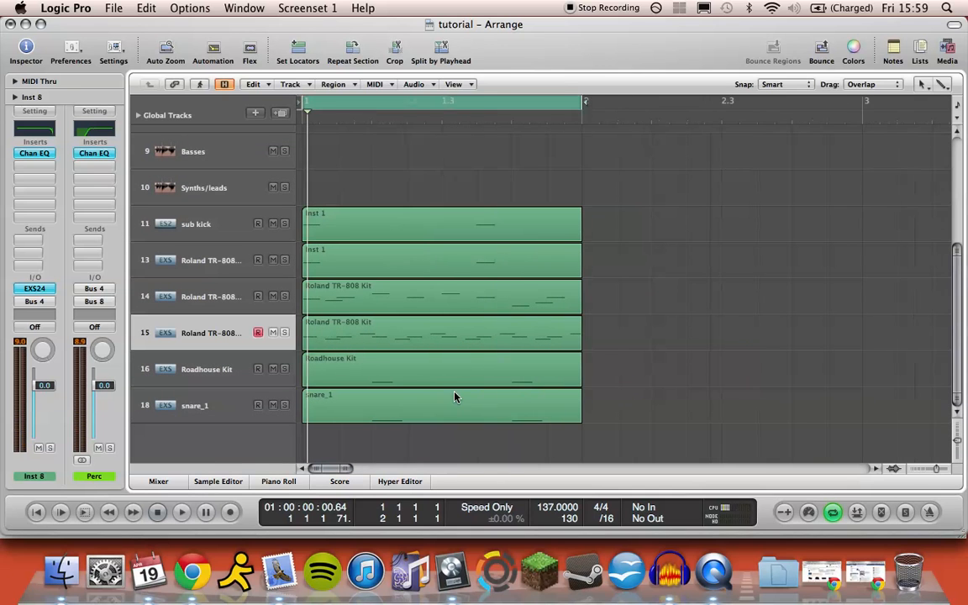
Check the channel strips of the Roadhouse Kit and snare_1 tracks.
click(201, 370)
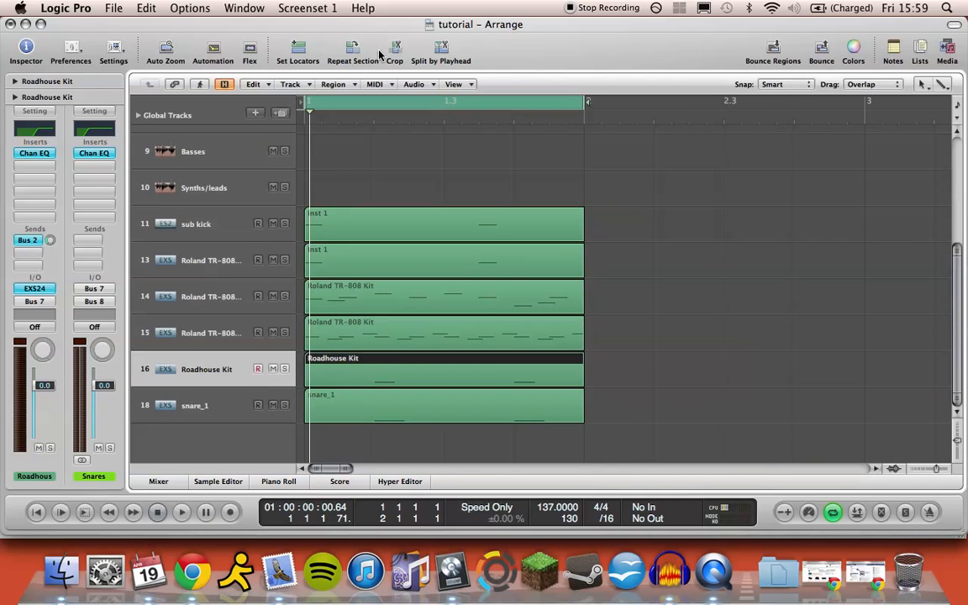
scroll(320, 214, down, 3)
click(241, 199)
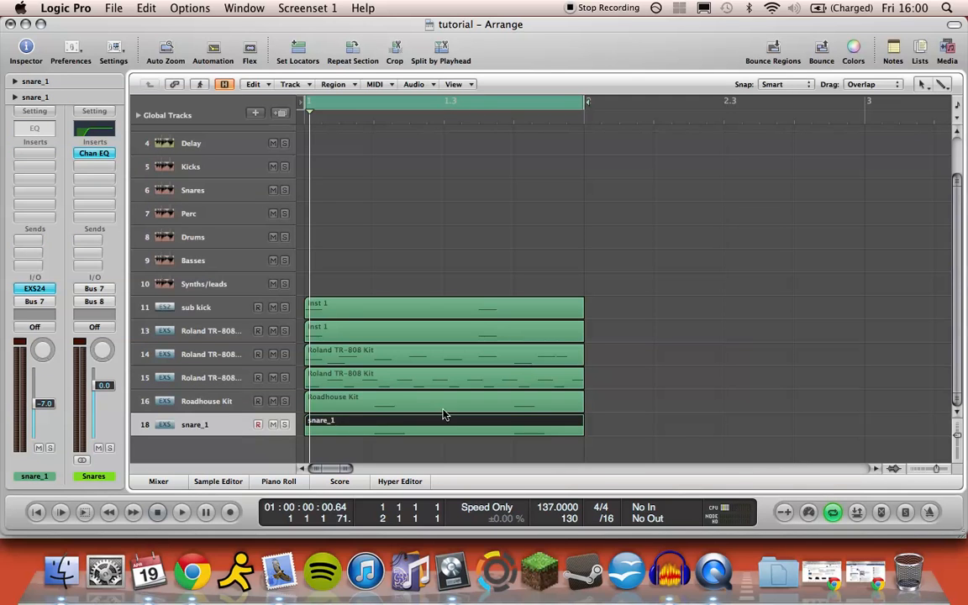
Add a new software instrument track below snare_1 and insert the ES2 synthesizer on it.
click(682, 417)
double_click(231, 453)
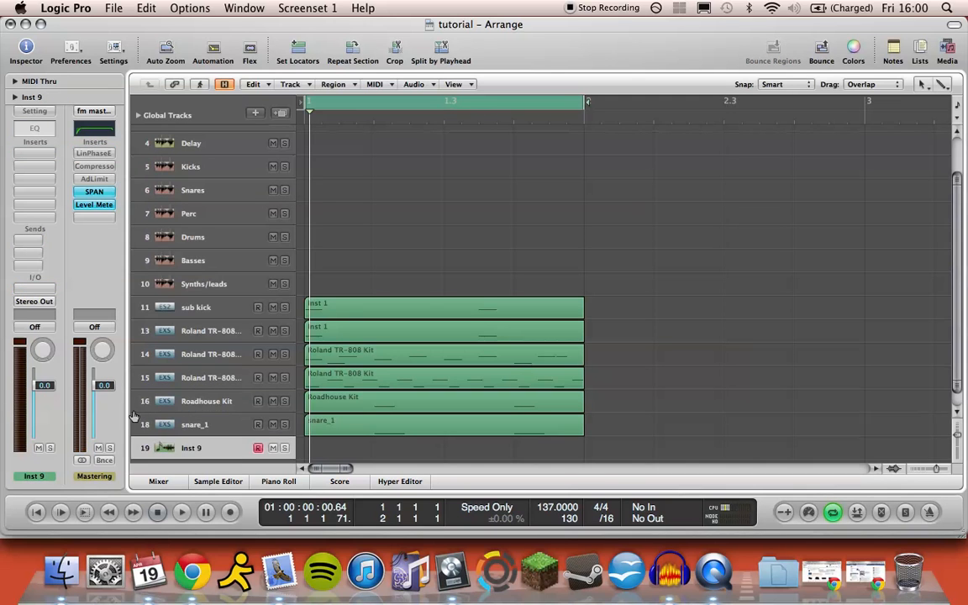
click(31, 285)
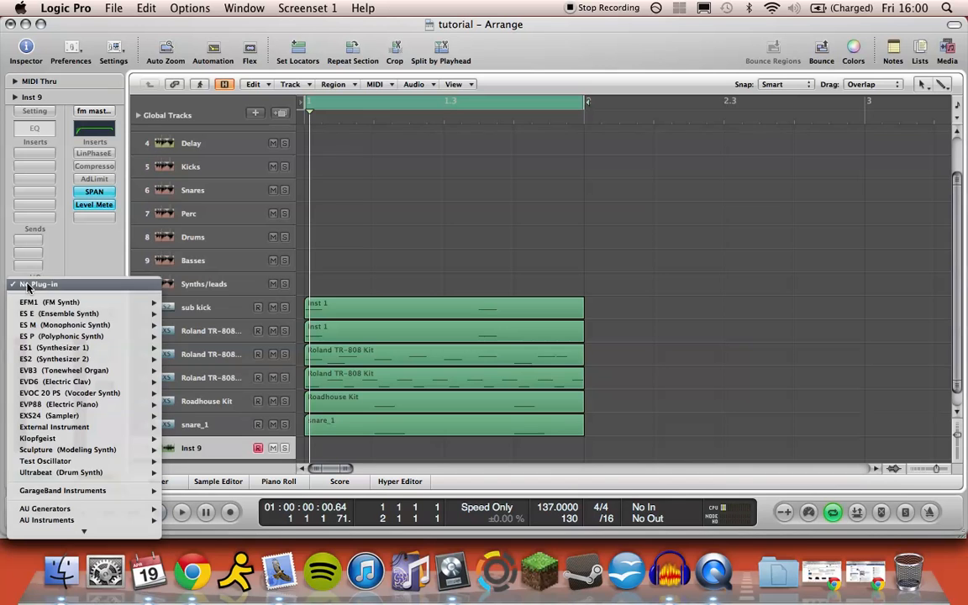
click(39, 360)
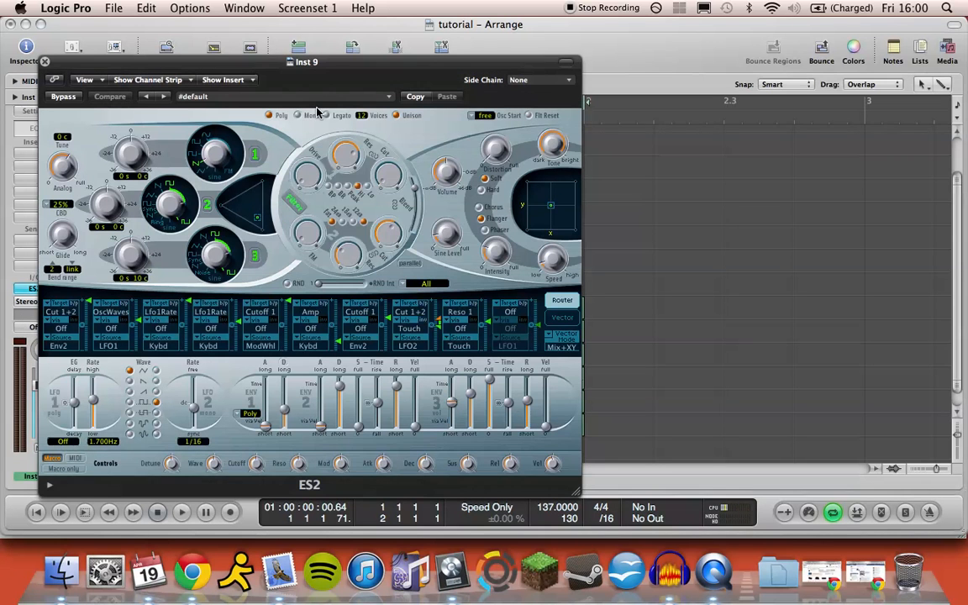
Load the sine preset in ES2, then switch the sound to oscillator 3 set to Noise with the mix fully on it.
click(318, 101)
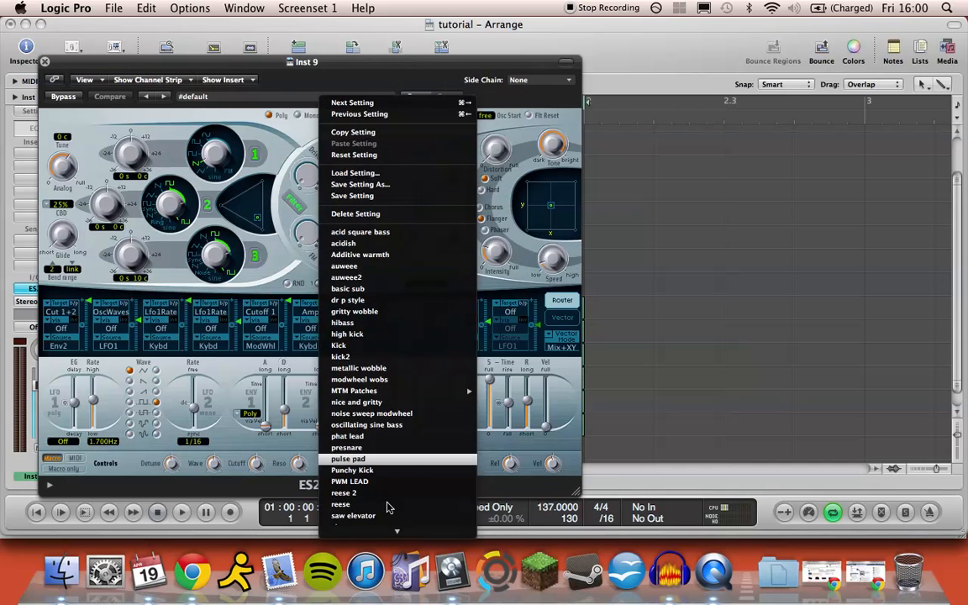
click(361, 459)
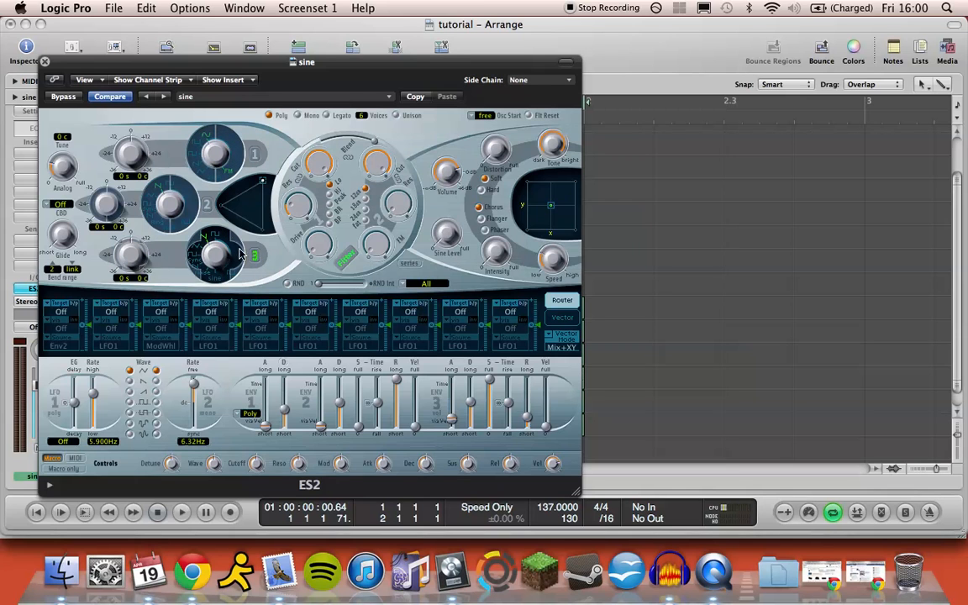
click(265, 231)
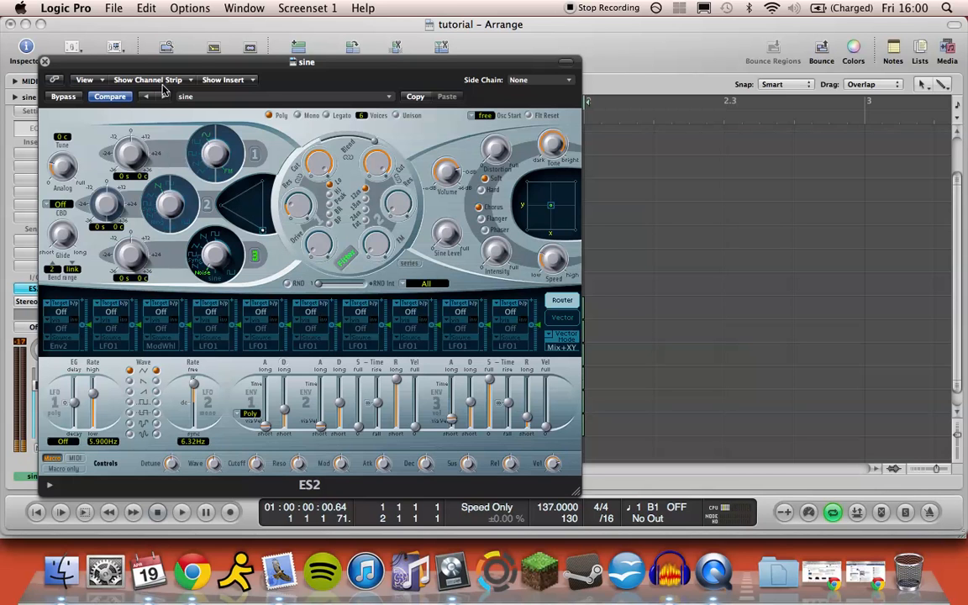
drag(171, 68, 653, 62)
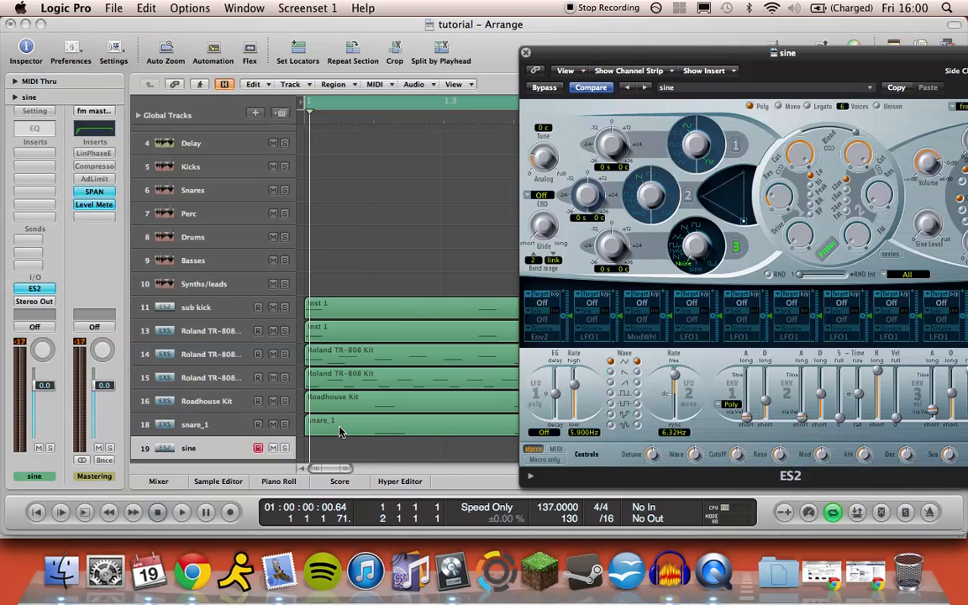
Copy the snare_1 region onto the new sine track, solo that track, and play the loop.
drag(340, 430, 340, 450)
scroll(336, 444, down, 1)
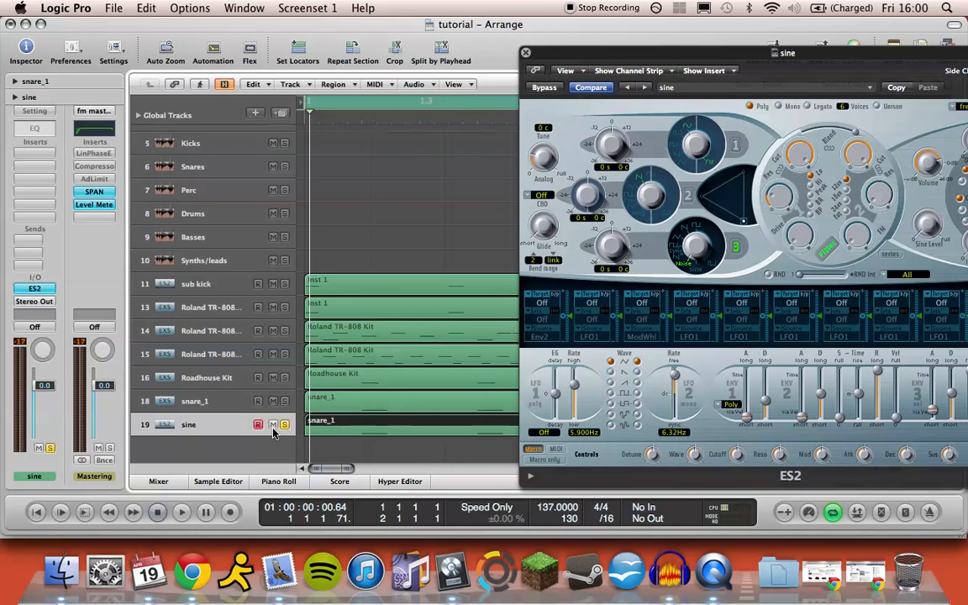
key(ctrl+Left)
key(ctrl+Left)
key(ctrl+Left)
key(ctrl+Left)
key(space)
Pull envelope 3's sustain down to zero and fine-tune its decay while the noise snare loops.
drag(722, 30, 465, 18)
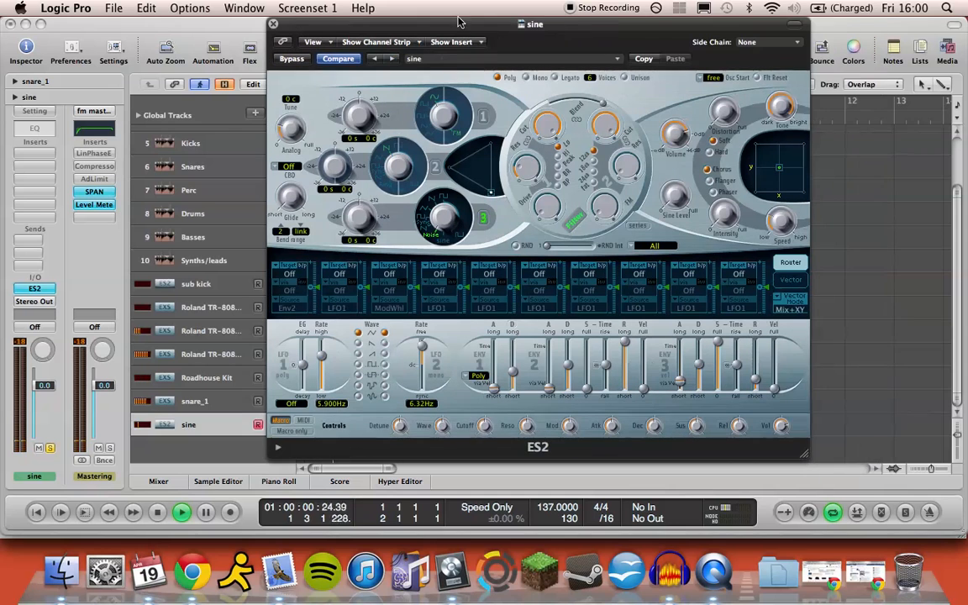
drag(719, 348, 682, 383)
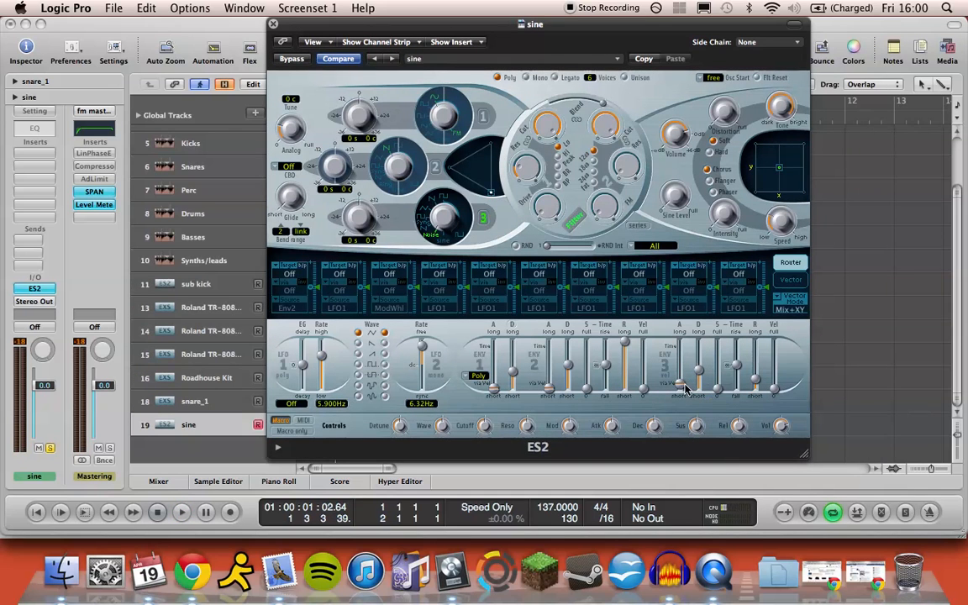
key(space)
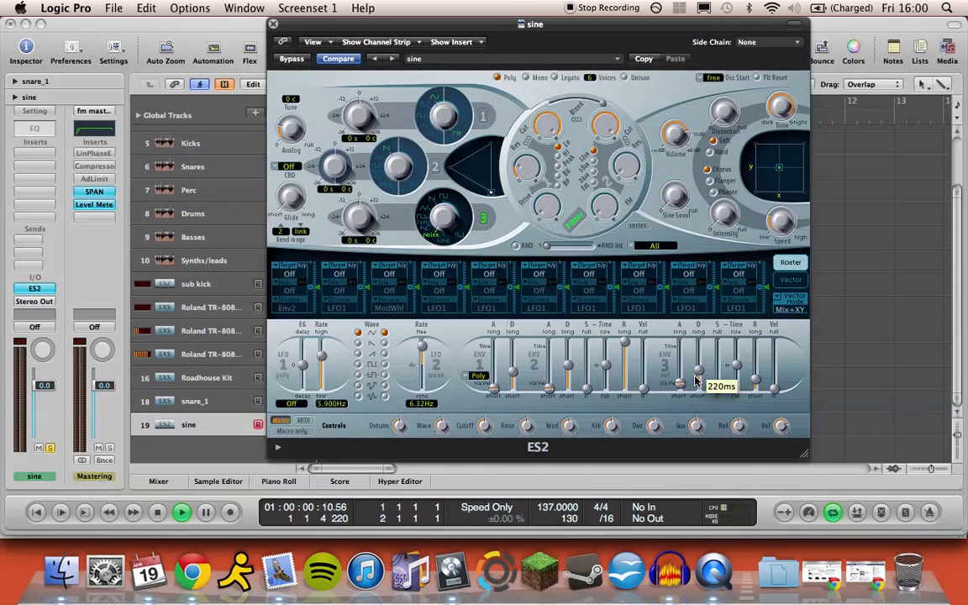
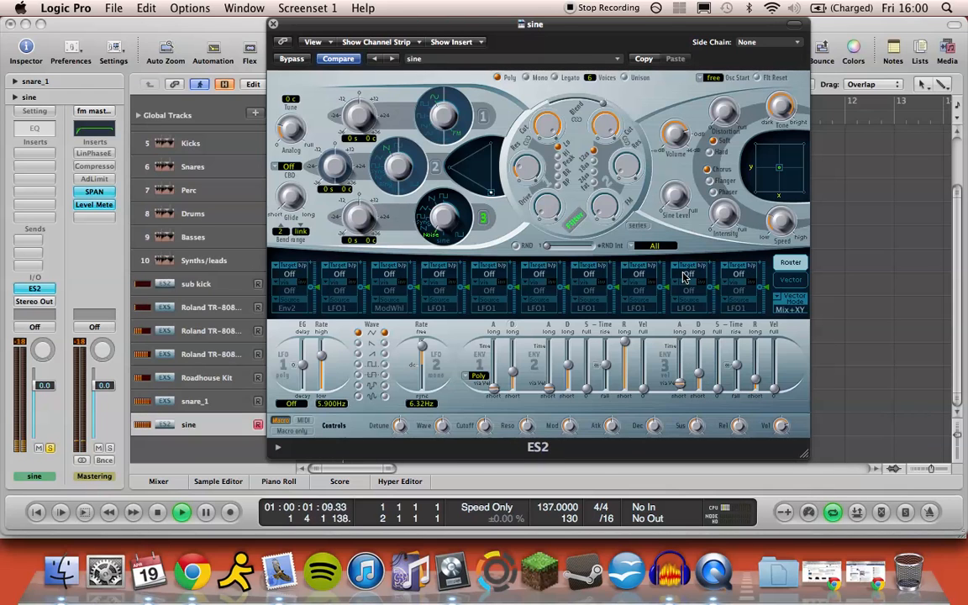
click(274, 24)
Add a Channel EQ to the sine track with a 980 Hz low cut, a 9700 Hz high cut, and a +13 dB boost at 1700 Hz.
double_click(34, 128)
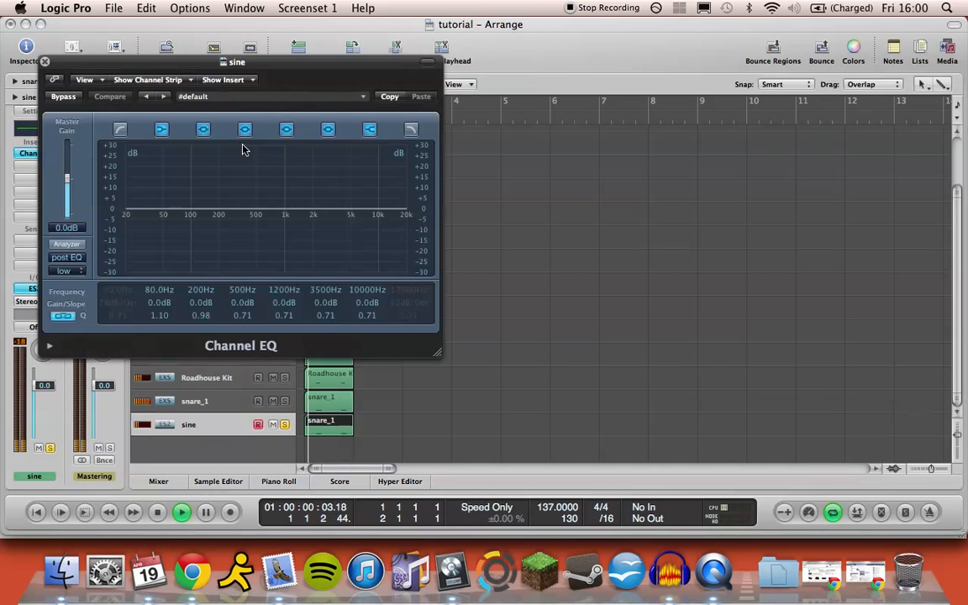
click(119, 129)
drag(206, 64, 578, 85)
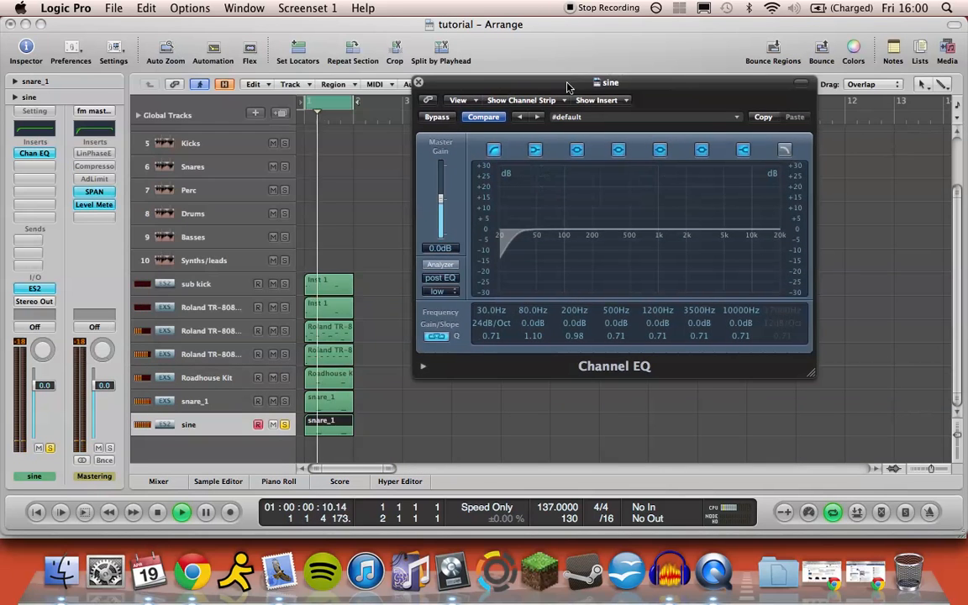
drag(502, 251, 655, 263)
click(784, 149)
drag(780, 270, 754, 270)
click(672, 277)
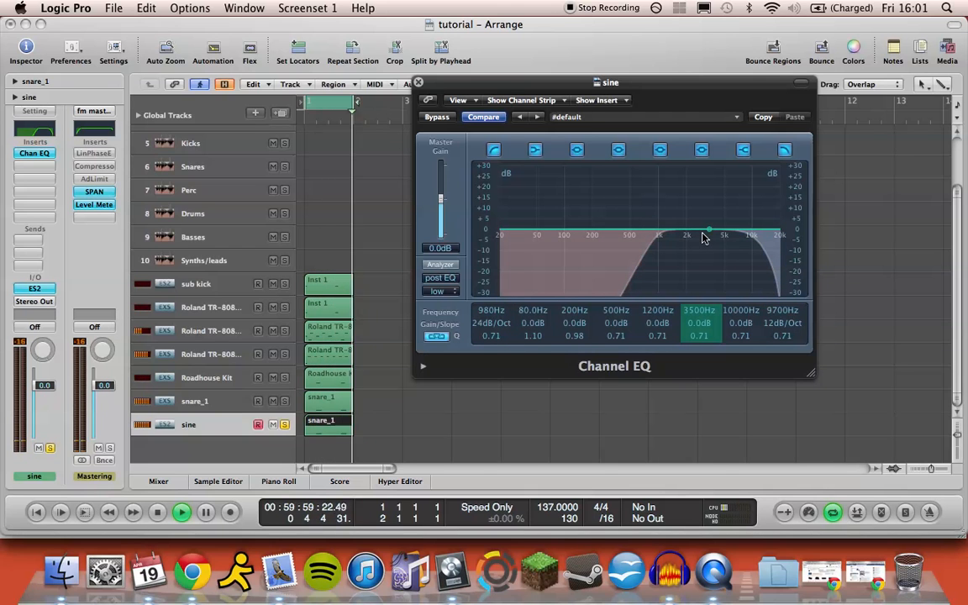
drag(701, 234, 673, 199)
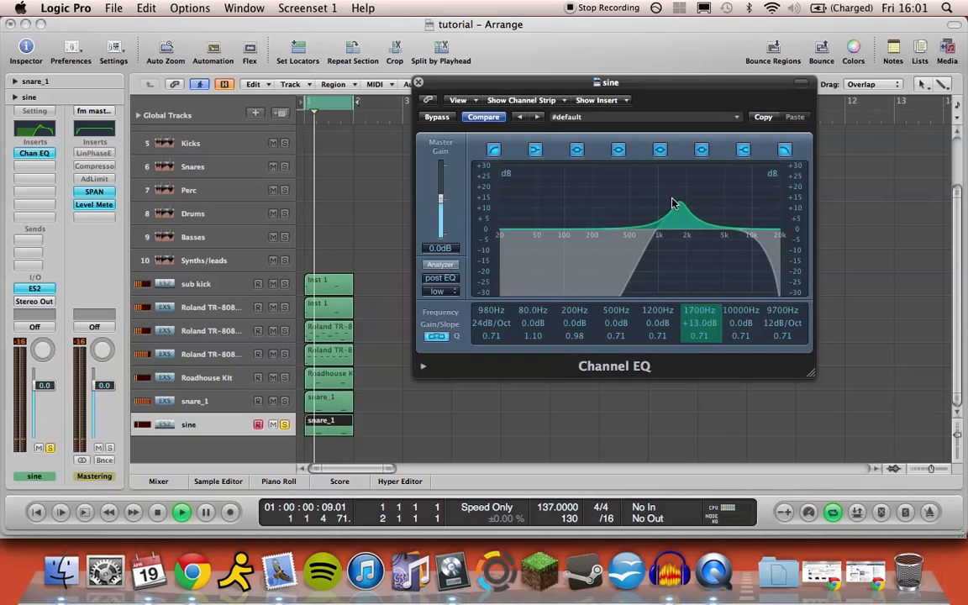
click(419, 81)
Solo the other snare layers with the sine track, lower the sine track to -5.1 dB, and route its output to Bus 7.
click(284, 378)
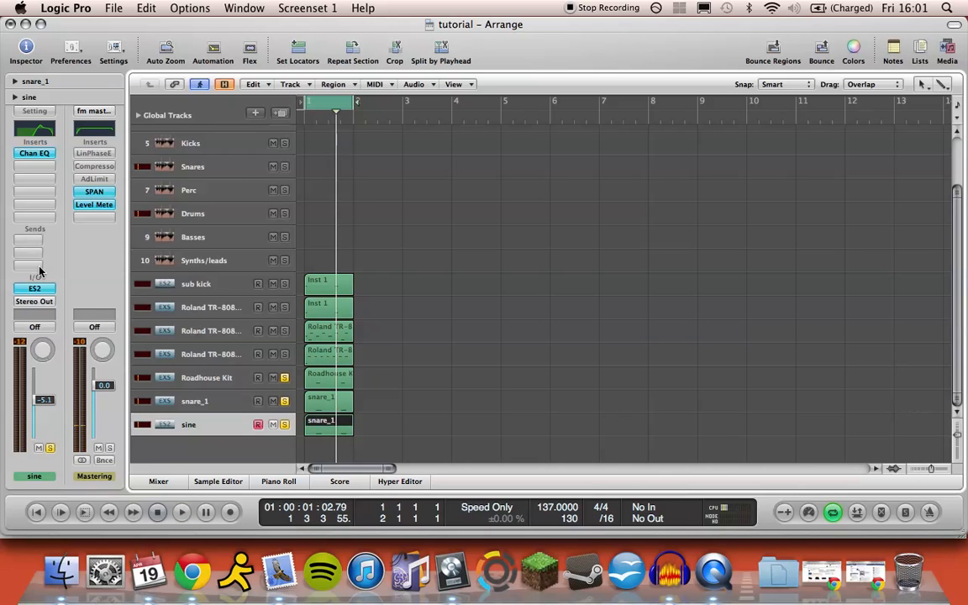
click(44, 307)
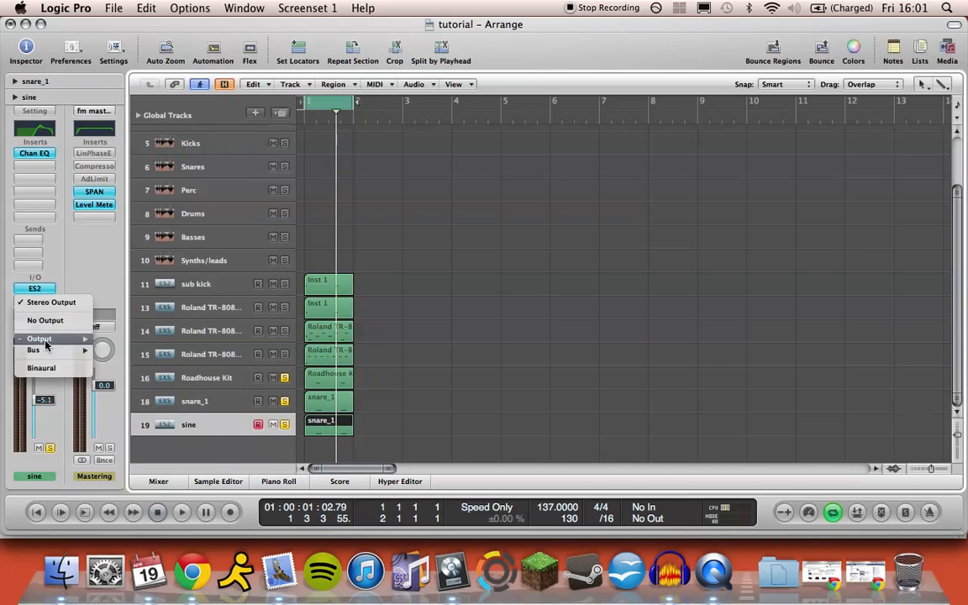
mouse_move(38, 350)
click(169, 84)
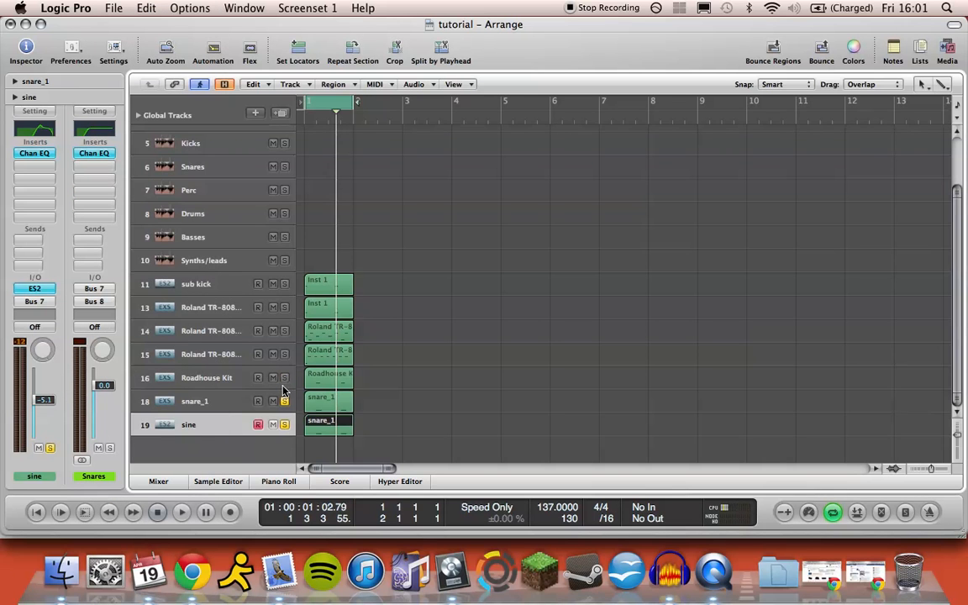
Take the snare layers off solo and play back the full drum loop.
key(space)
scroll(354, 381, up, 3)
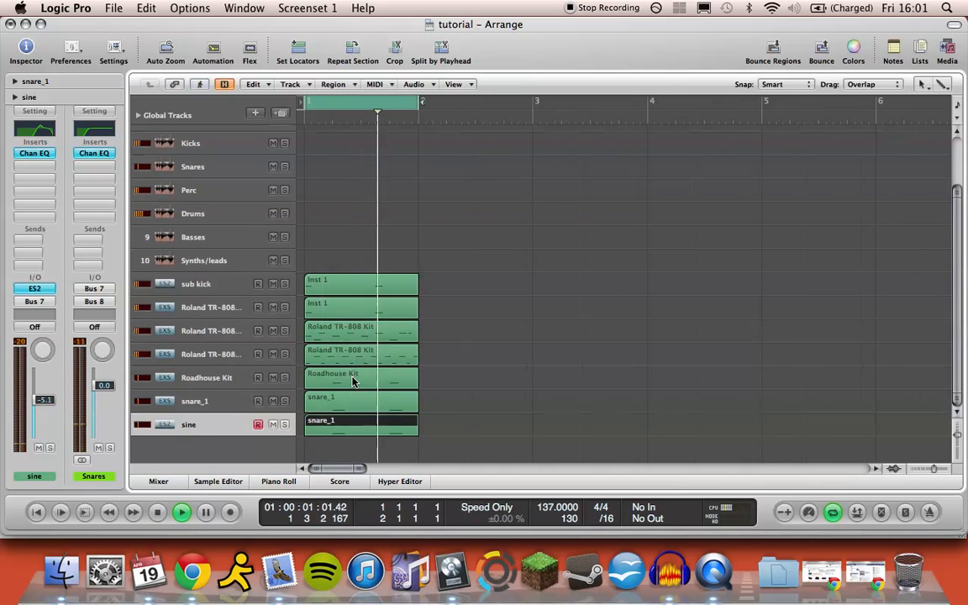
scroll(354, 382, down, 2)
click(466, 379)
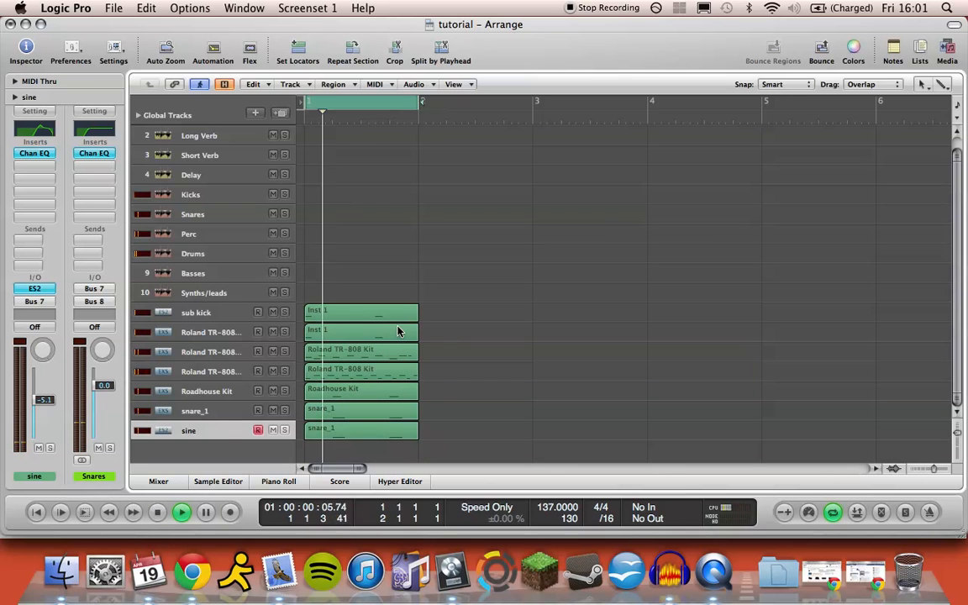
Balance the Roland TR-808 percussion by setting Inst 3 to +0.7 dB and Inst 8 to -3.9 dB, and stop playback.
click(210, 351)
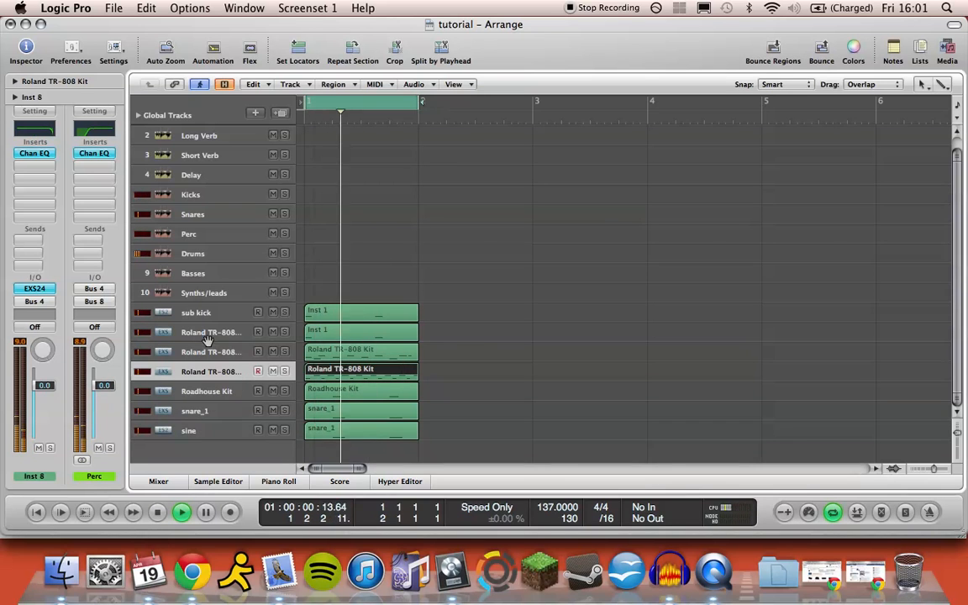
drag(44, 385, 44, 411)
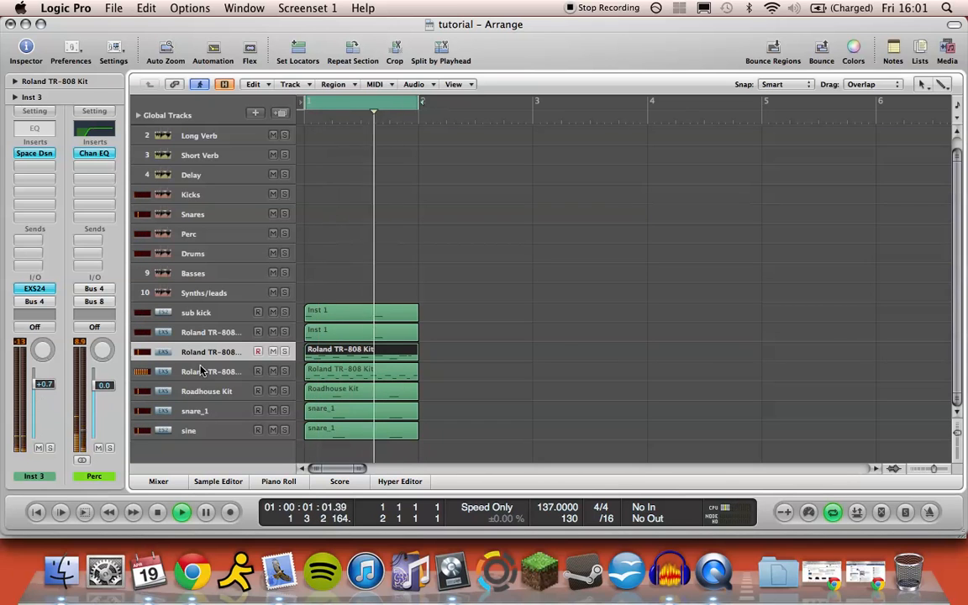
key(Down)
drag(45, 386, 45, 397)
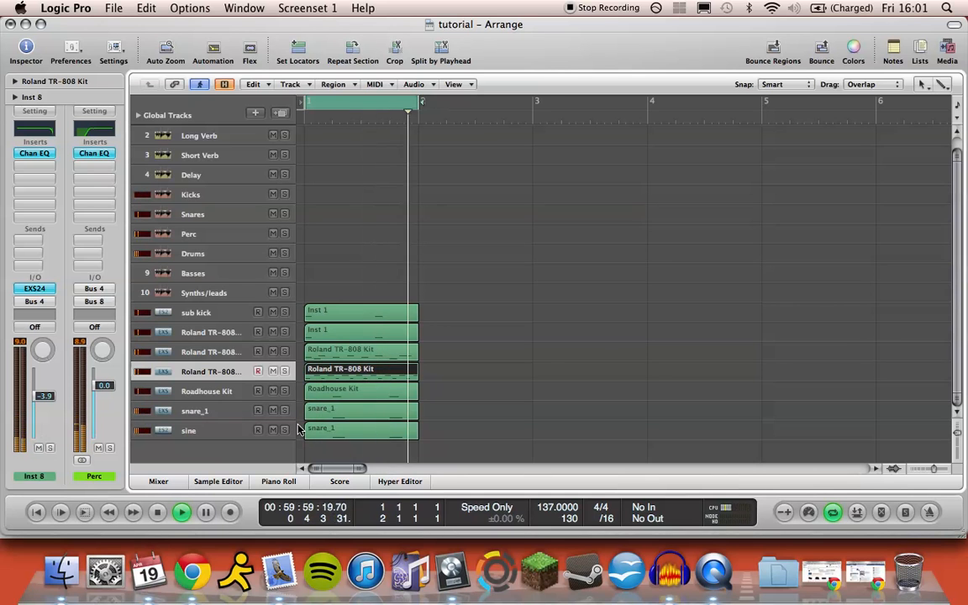
key(space)
key(ctrl+Right)
key(ctrl+Down)
key(ctrl+Down)
key(ctrl+Down)
scroll(298, 430, down, 2)
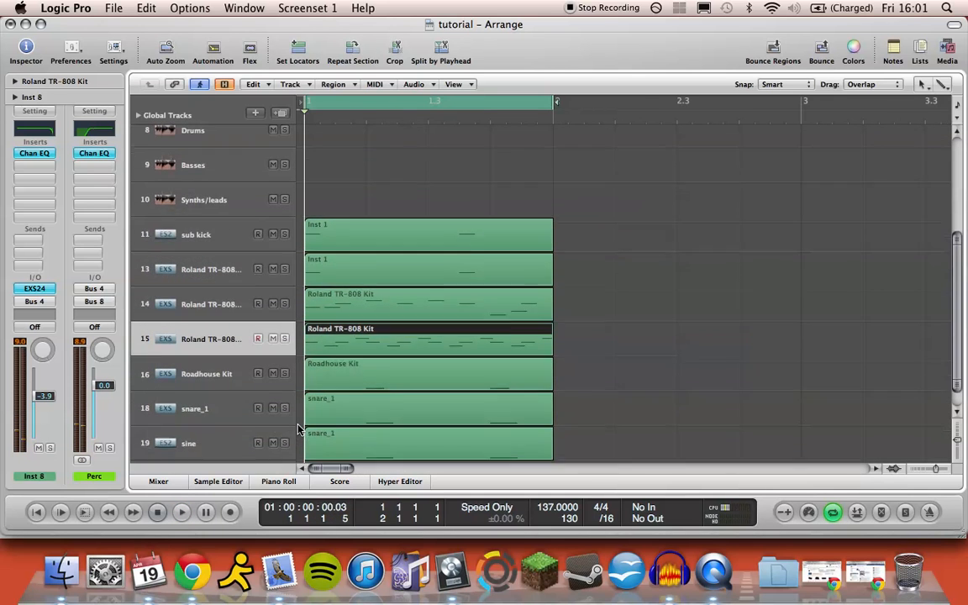
key(ctrl+Left)
click(812, 227)
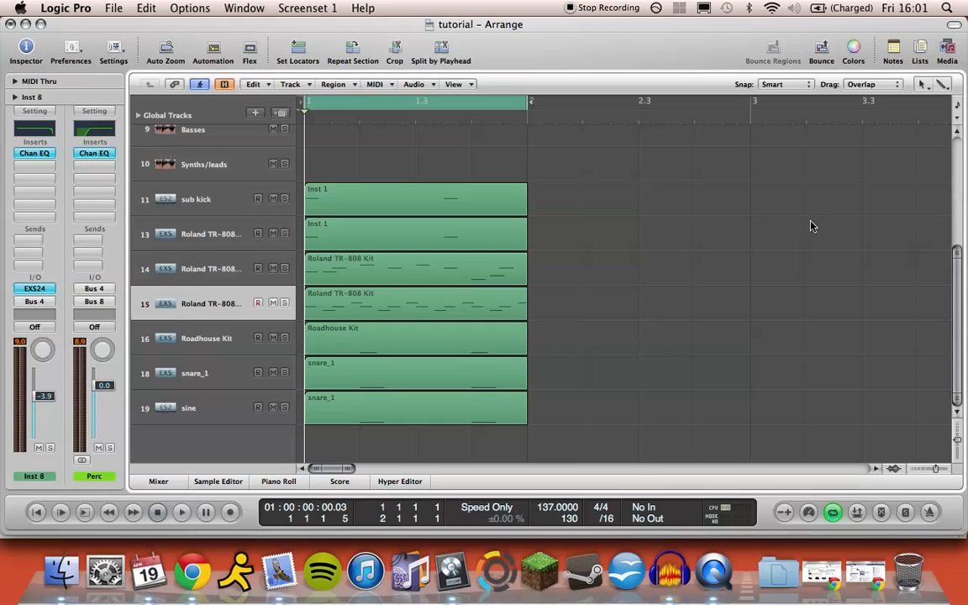
click(169, 212)
click(215, 239)
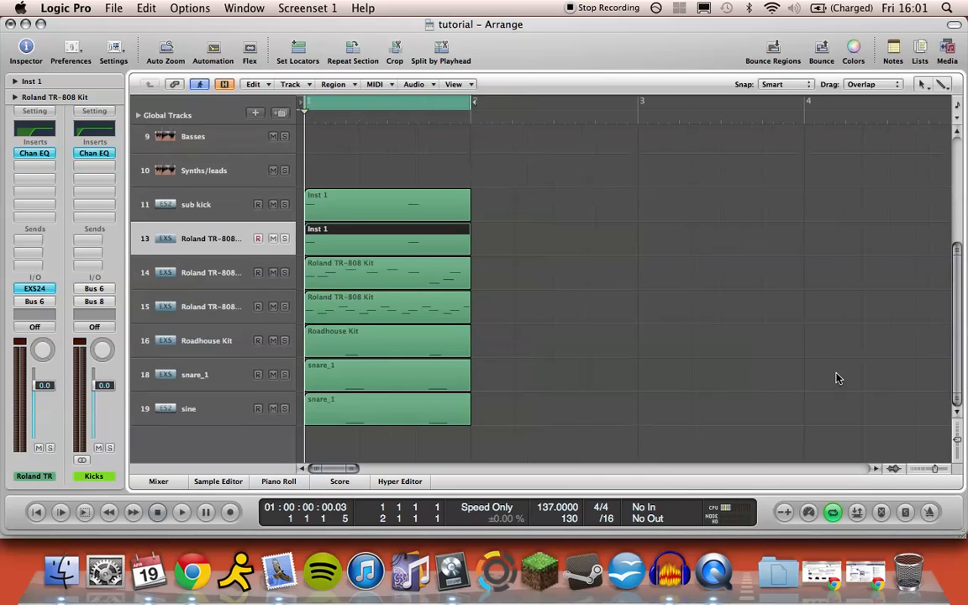
key(ctrl+Right)
key(ctrl+Right)
scroll(837, 378, down, 5)
scroll(837, 378, up, 2)
scroll(836, 380, down, 2)
Duplicate the sub kick track with its settings, copy the Inst 1 region onto the duplicate, and solo it.
key(Up)
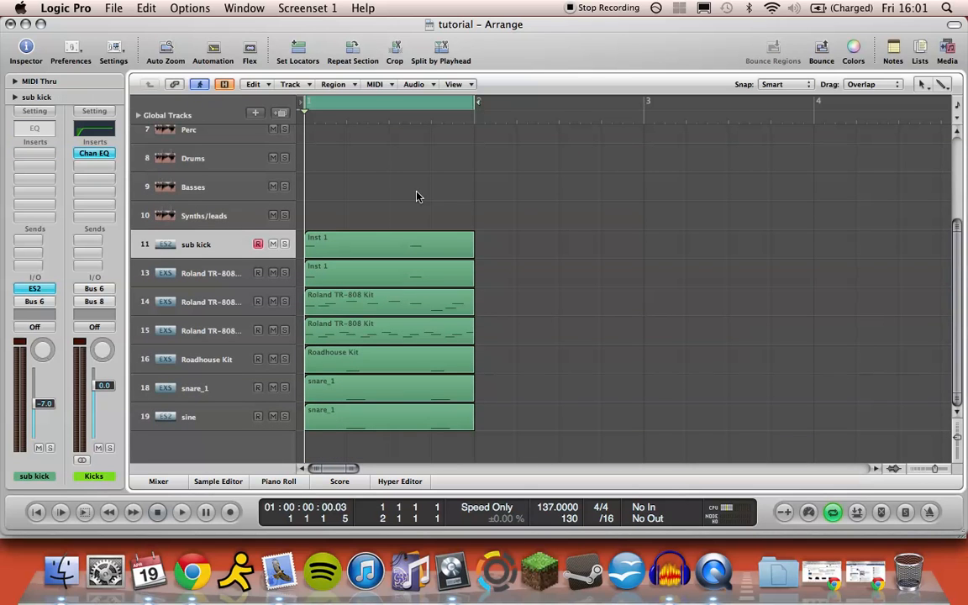
click(280, 119)
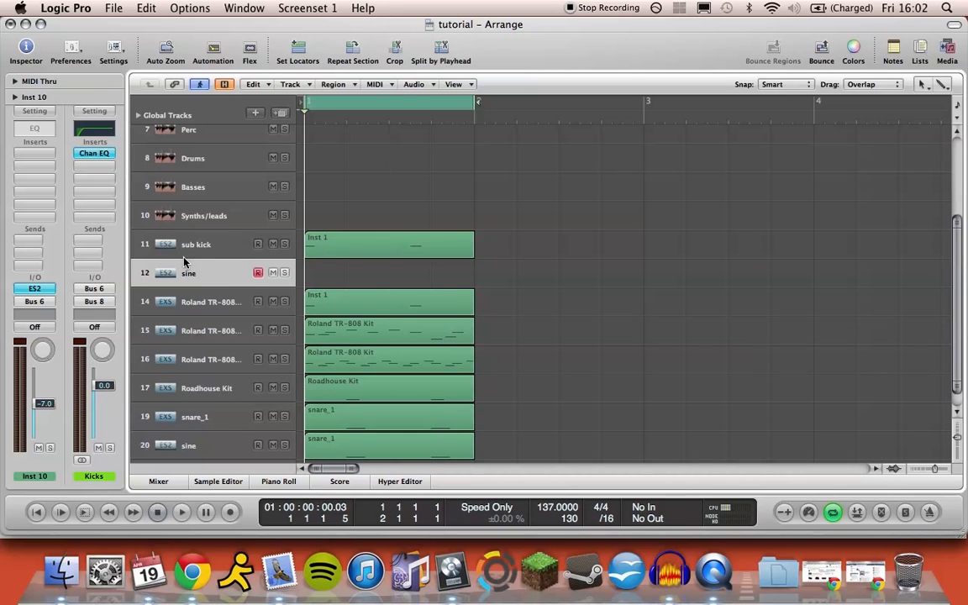
click(214, 244)
click(192, 283)
drag(346, 240, 345, 273)
click(284, 273)
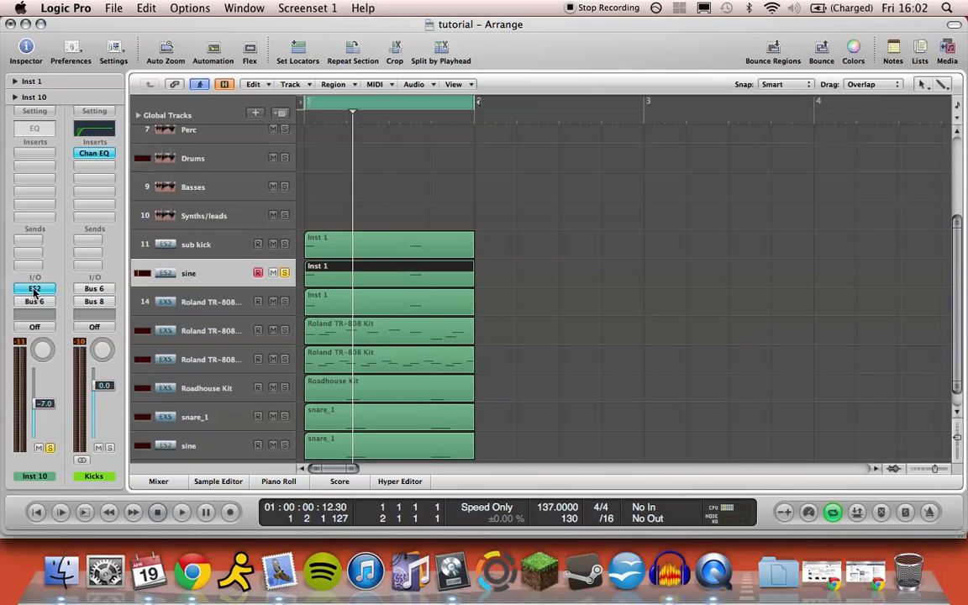
In the ES2 of Inst 10, switch oscillator 1 to a square wave and filter 1 to Hi mode.
click(35, 289)
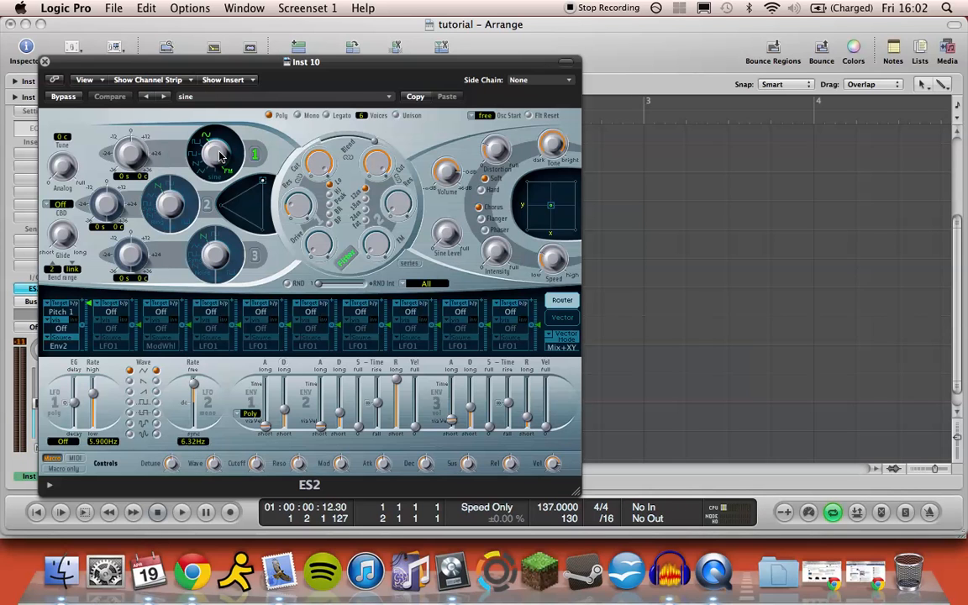
drag(217, 160, 216, 165)
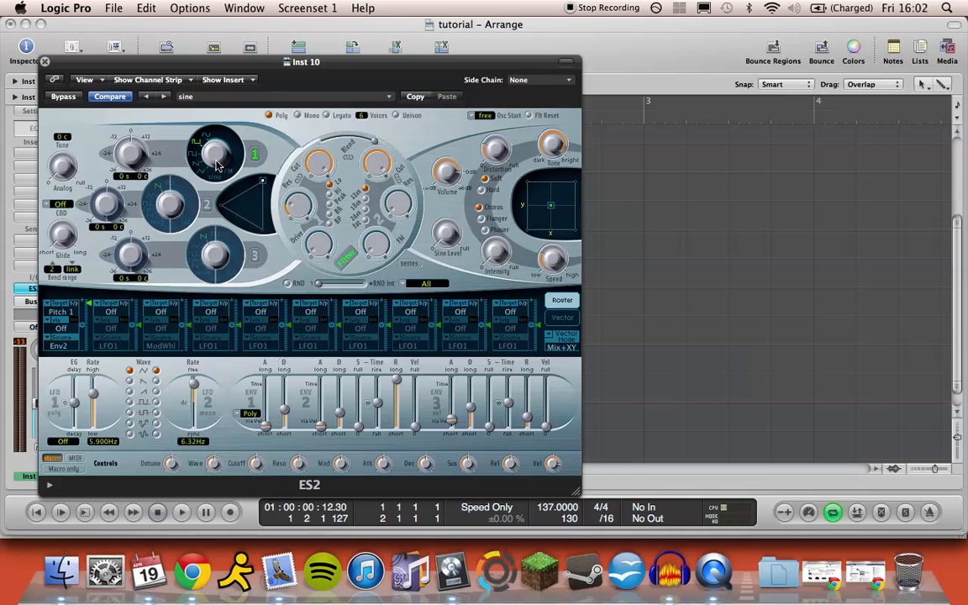
drag(246, 62, 512, 27)
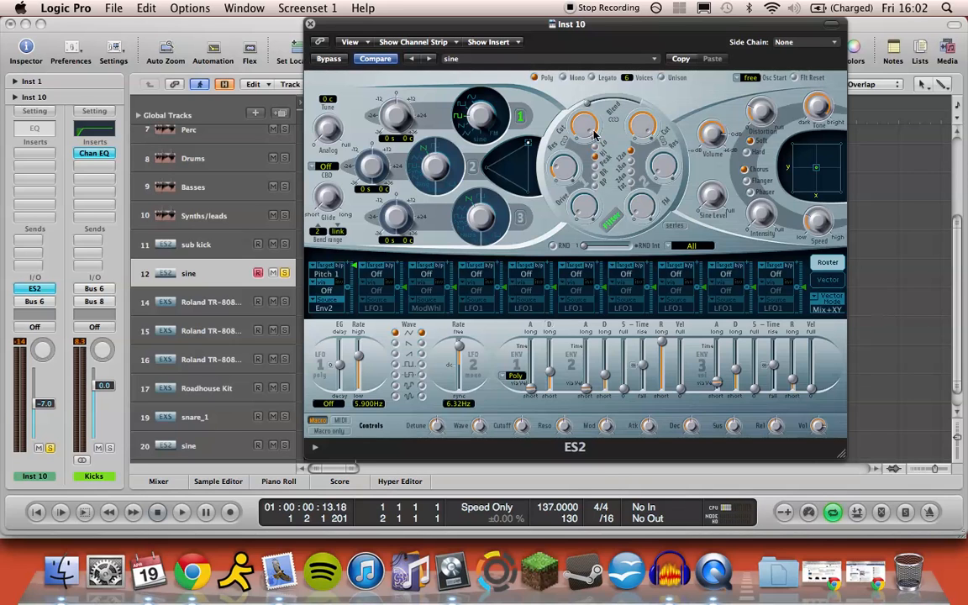
While the loop plays, turn filter 1's resonance down to zero and tune oscillator 1 to 14 semitones.
key(space)
drag(594, 134, 565, 179)
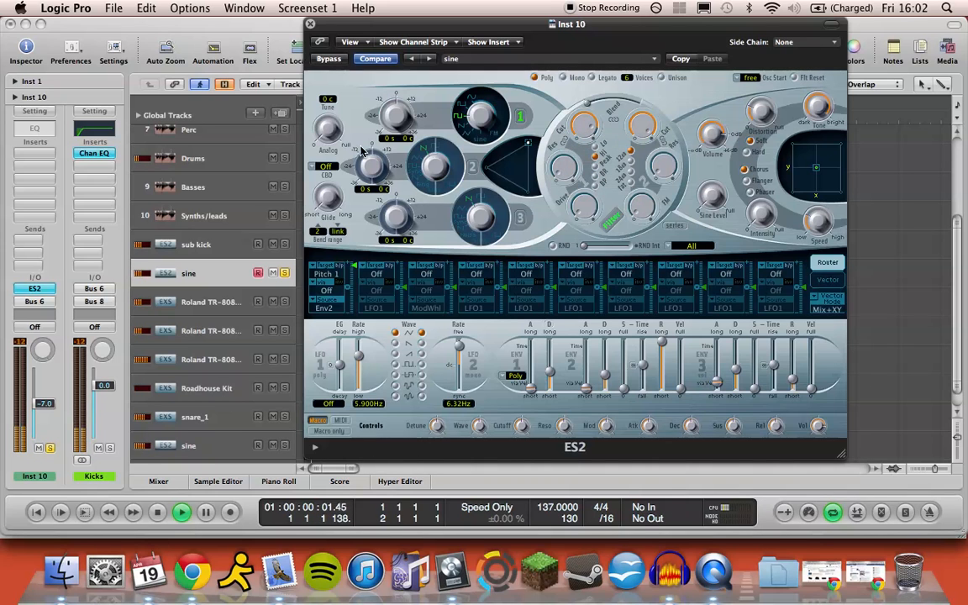
mouse_move(393, 105)
mouse_down()
mouse_move(387, 83)
mouse_move(382, 98)
mouse_up()
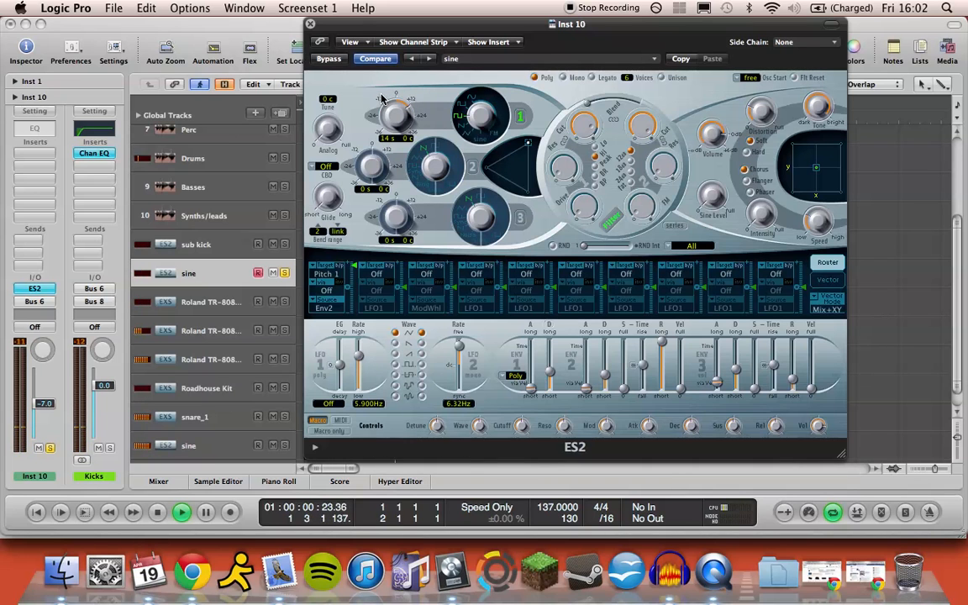
In Inst 10's ES2, shorten envelope 2's decay to 31 ms and tune oscillator 1 to 8 semitones.
drag(356, 270, 355, 270)
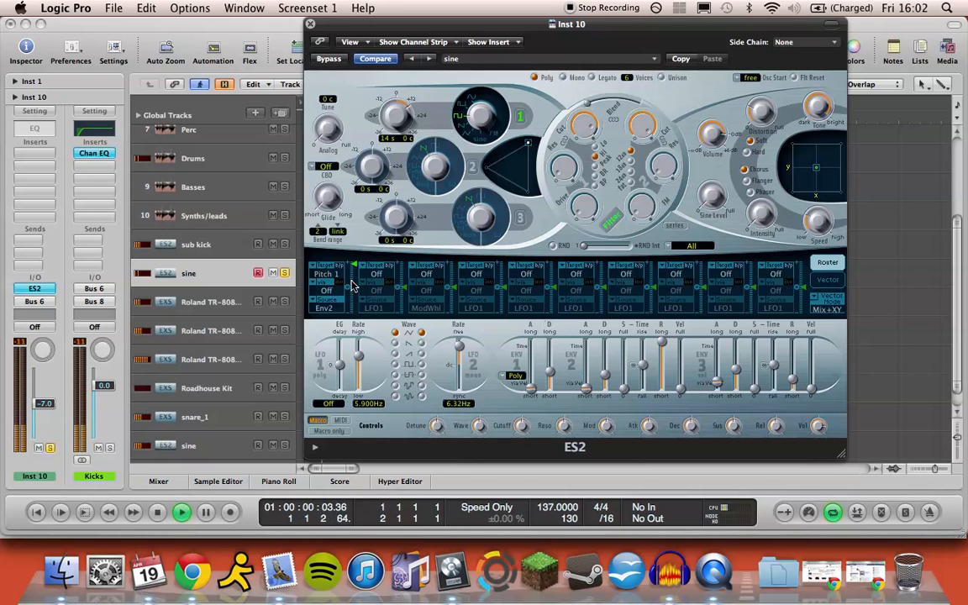
mouse_move(605, 380)
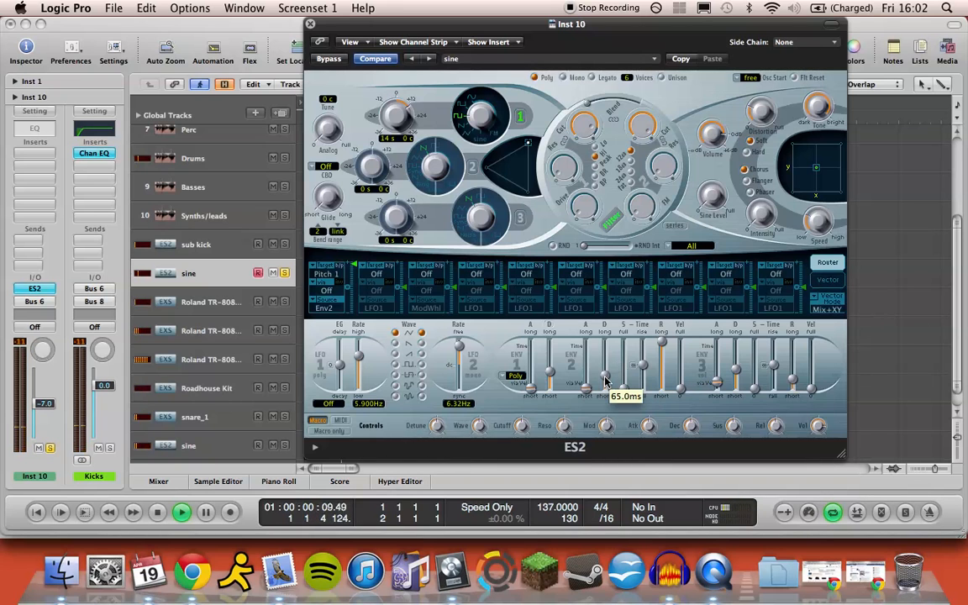
mouse_move(605, 380)
mouse_down()
mouse_move(605, 372)
mouse_move(604, 384)
mouse_up()
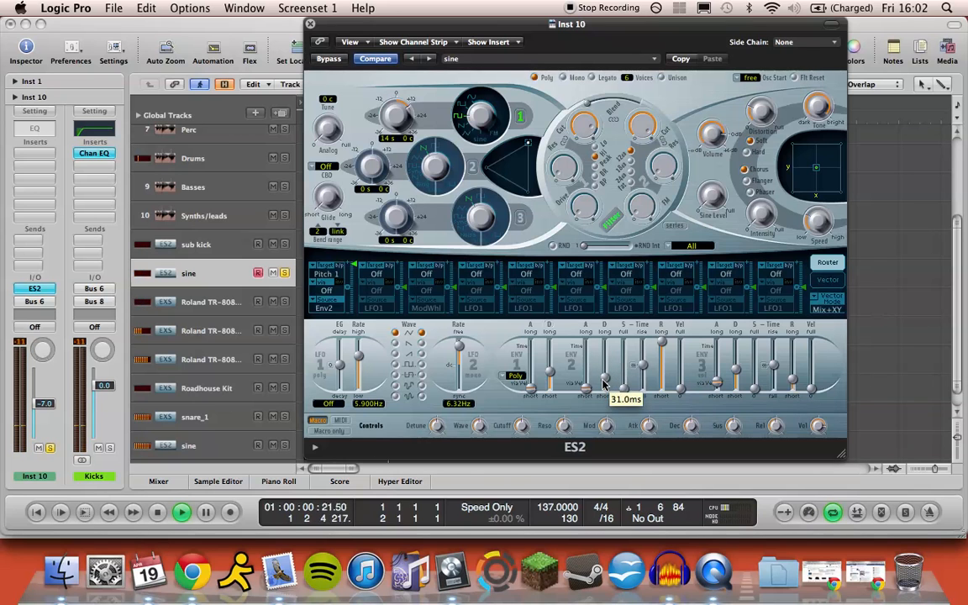
drag(435, 119, 422, 116)
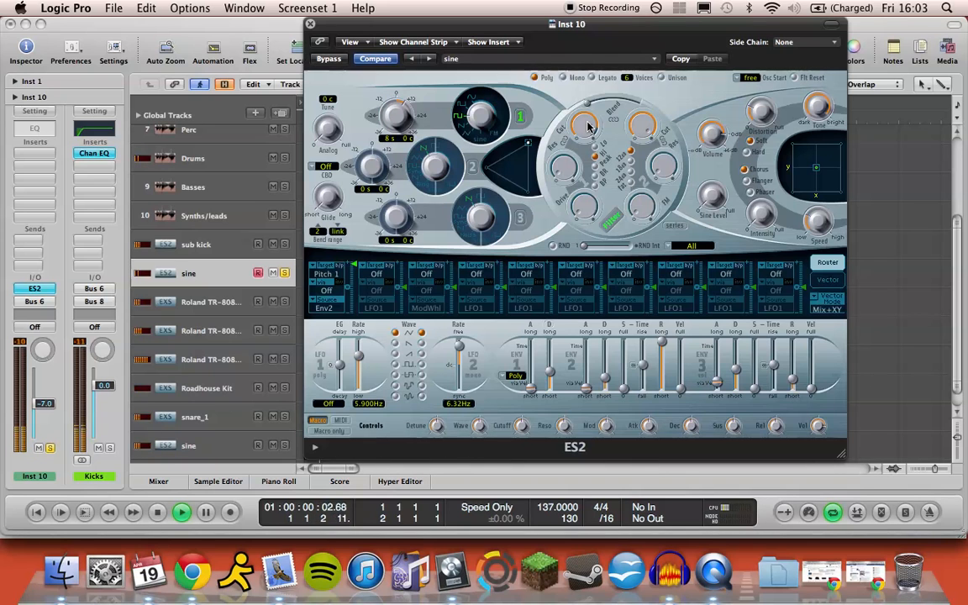
Lower filter 1's cutoff to 0.920 while the loop plays.
mouse_move(586, 138)
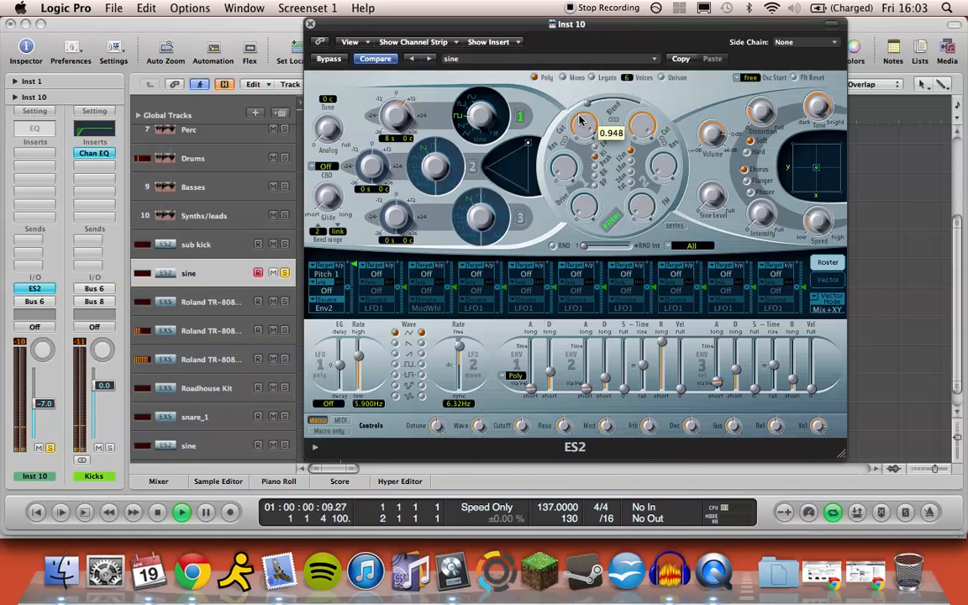
drag(579, 116, 578, 119)
mouse_move(578, 201)
mouse_down()
mouse_move(579, 160)
mouse_move(577, 206)
mouse_up()
click(580, 124)
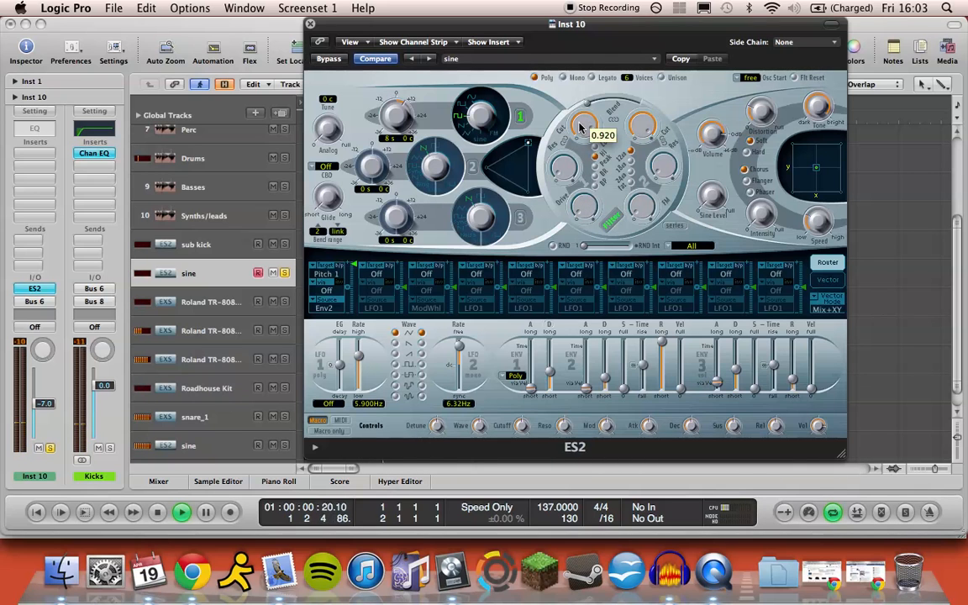
Shorten envelope 3's decay, set the ES2 distortion to 11 dB, and close the synth.
drag(737, 375, 737, 380)
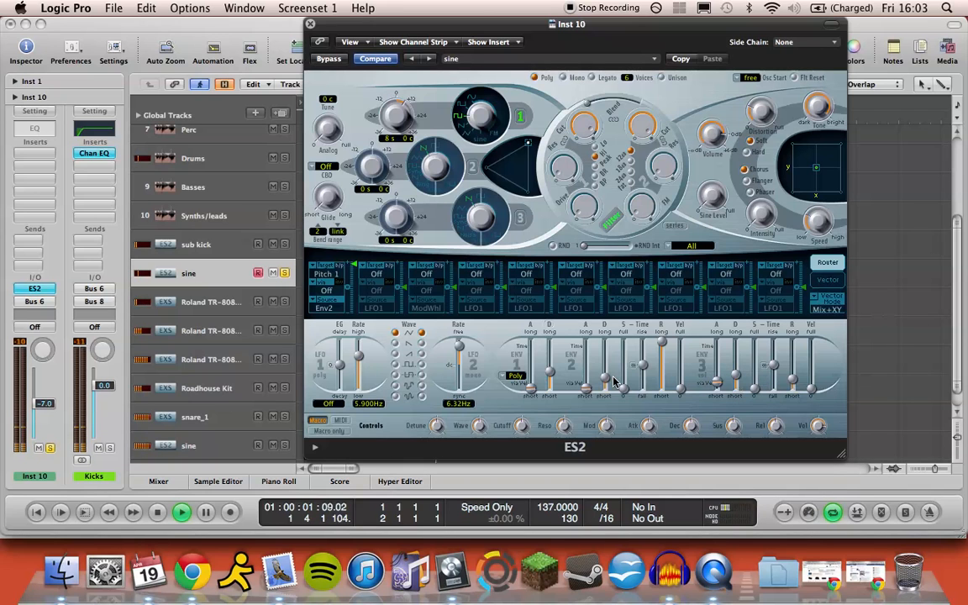
drag(764, 106, 762, 64)
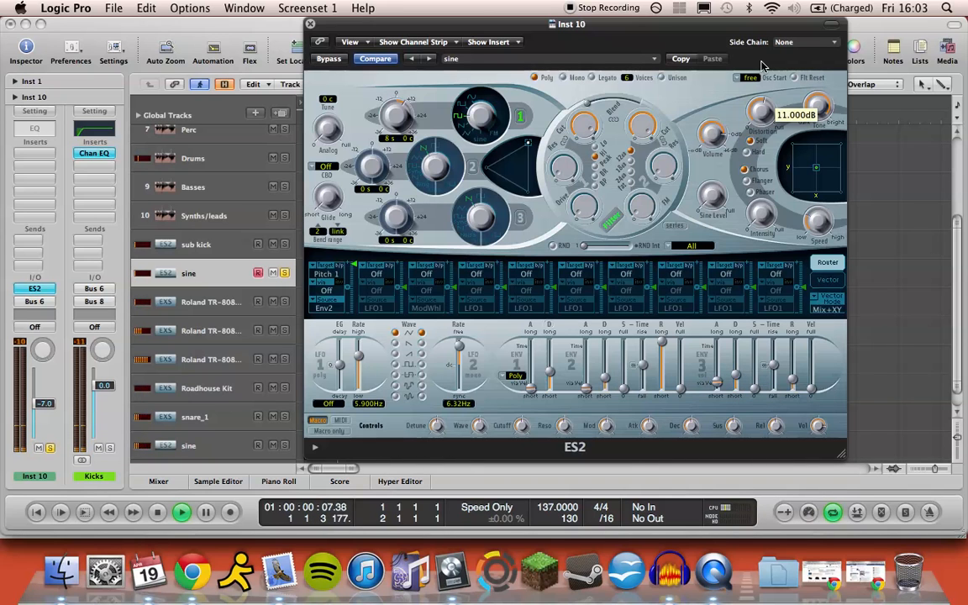
click(310, 23)
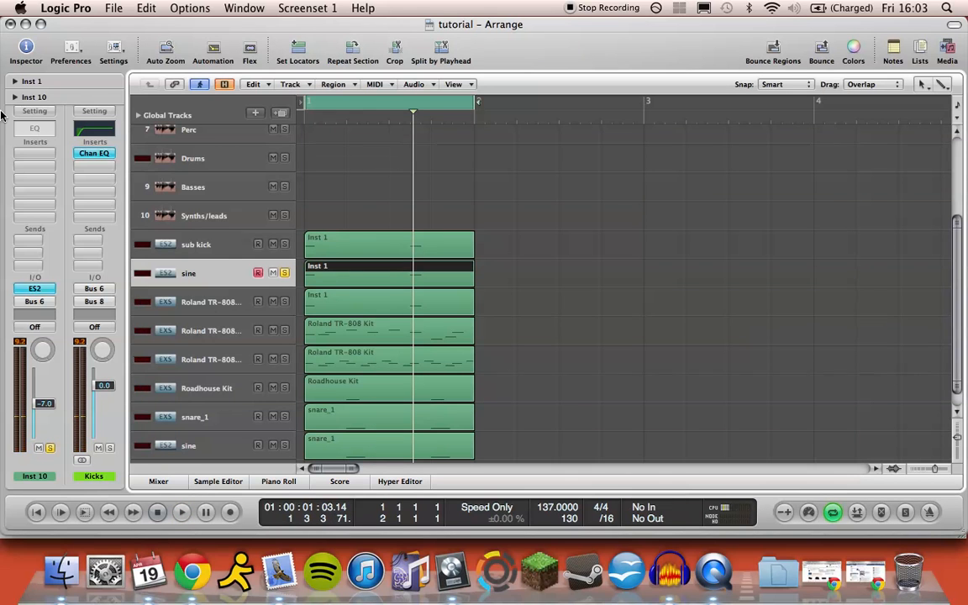
Insert a Channel EQ on Inst 10 and set its low cut to 860 Hz at 24 dB/Oct.
click(47, 154)
mouse_move(65, 170)
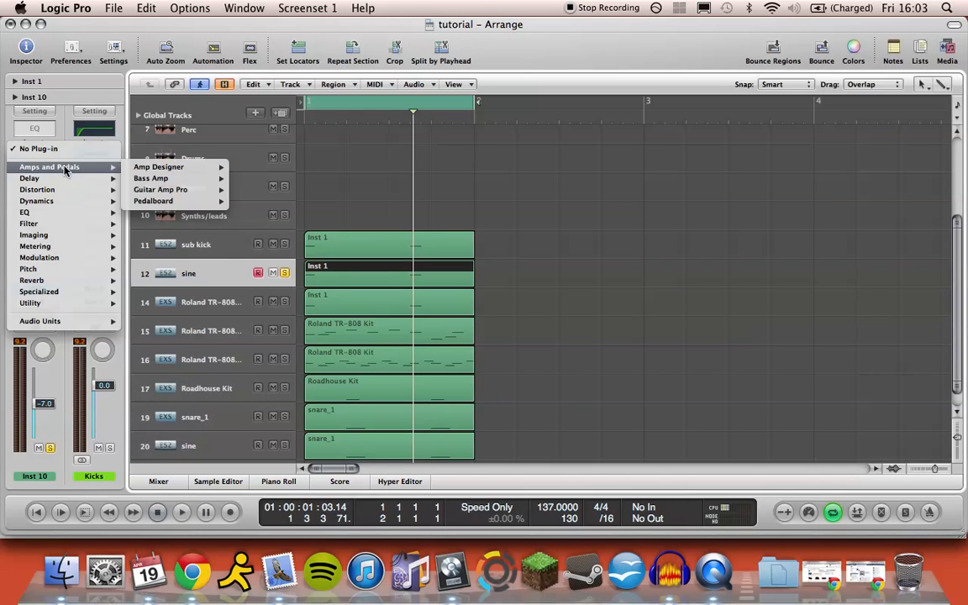
click(181, 213)
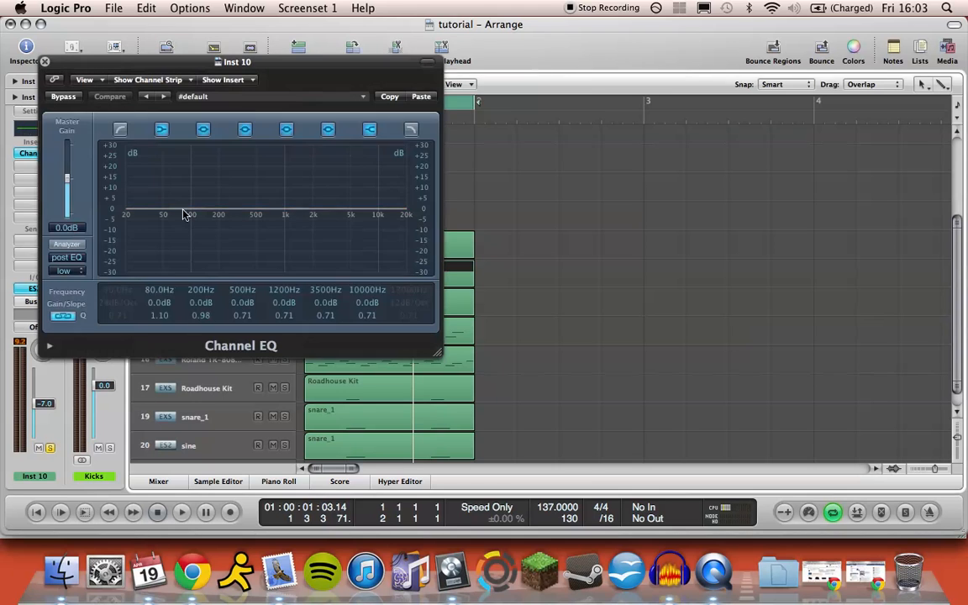
drag(277, 66, 611, 60)
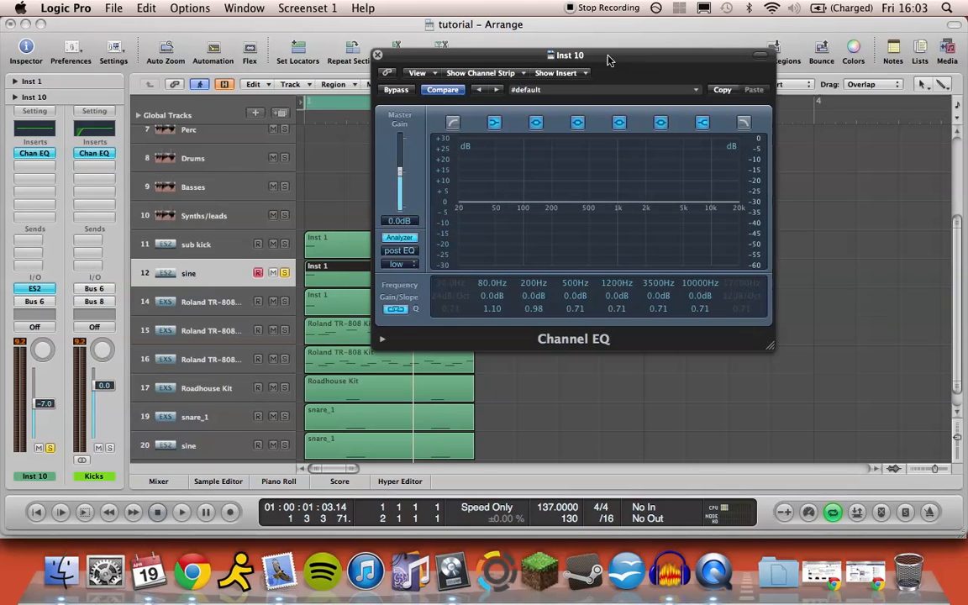
drag(485, 217, 639, 221)
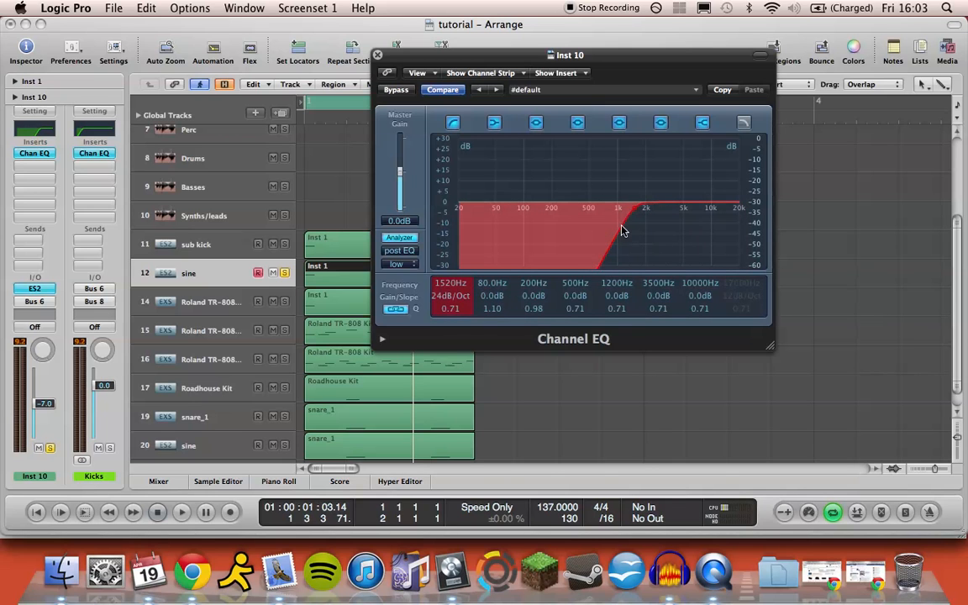
click(377, 55)
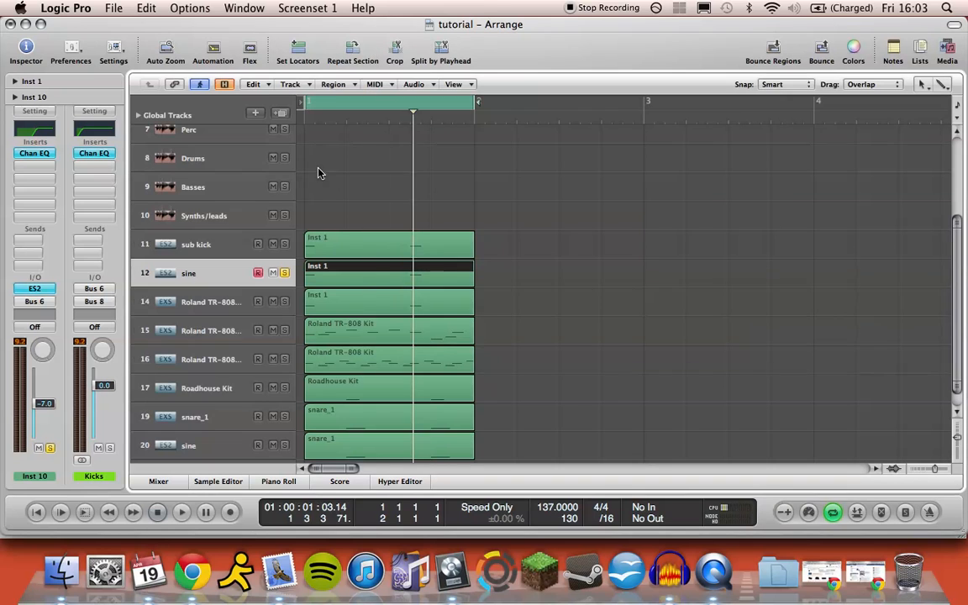
Reopen Inst 10's ES2, set envelope 3's decay to 36 ms, and play the loop.
click(34, 289)
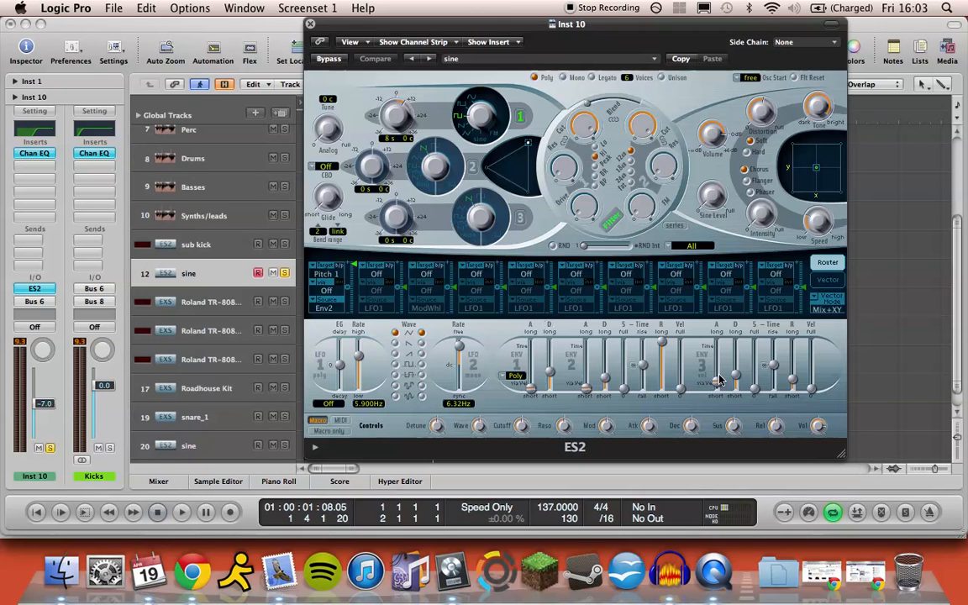
drag(736, 379, 734, 378)
key(space)
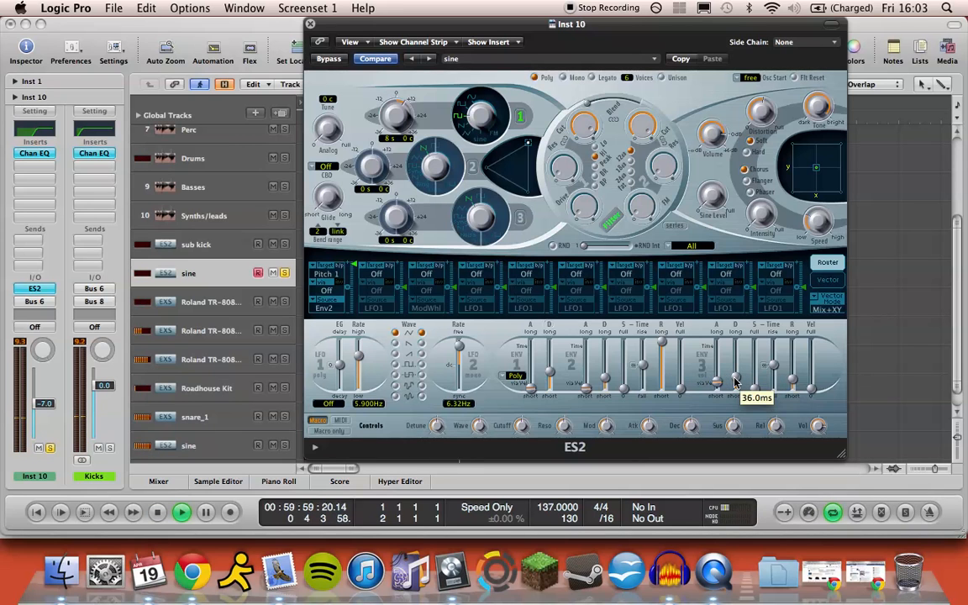
Solo the sub kick together with the sine kick layer, set Inst 10's level to -3.1 dB, and stop playback.
mouse_move(722, 384)
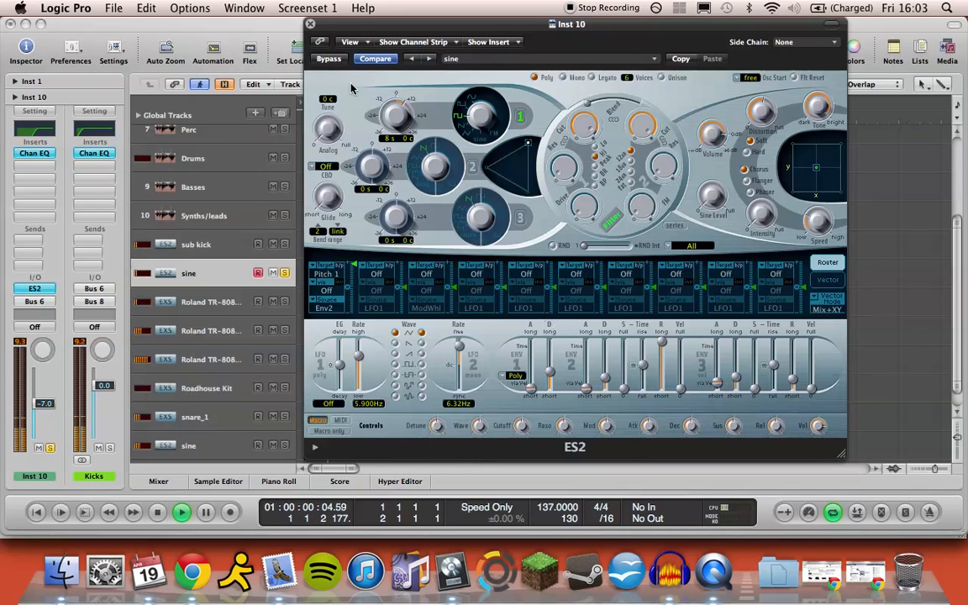
click(311, 24)
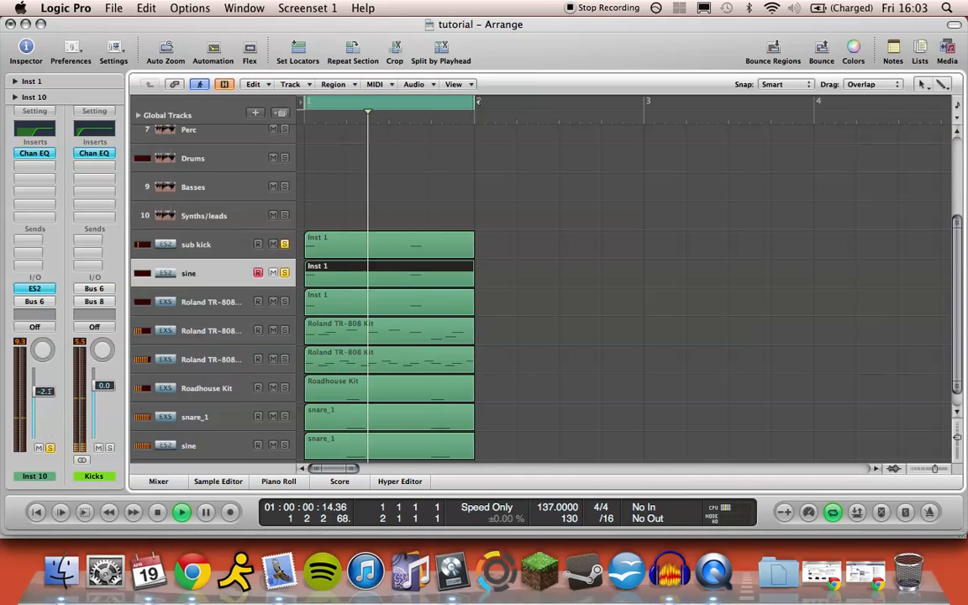
key(space)
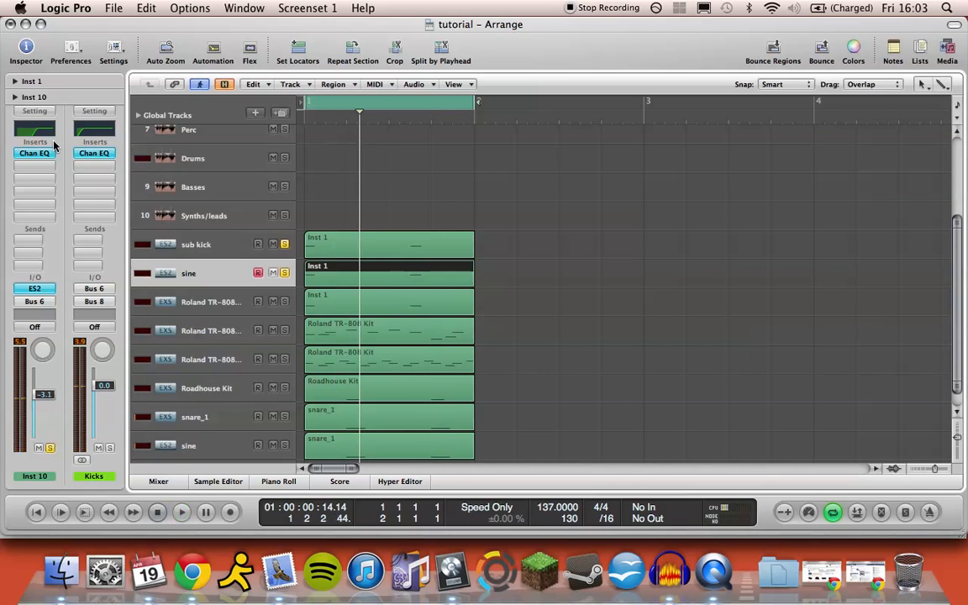
Enable the high cut in Inst 10's Channel EQ at 6600 Hz and audition it with the loop.
click(49, 154)
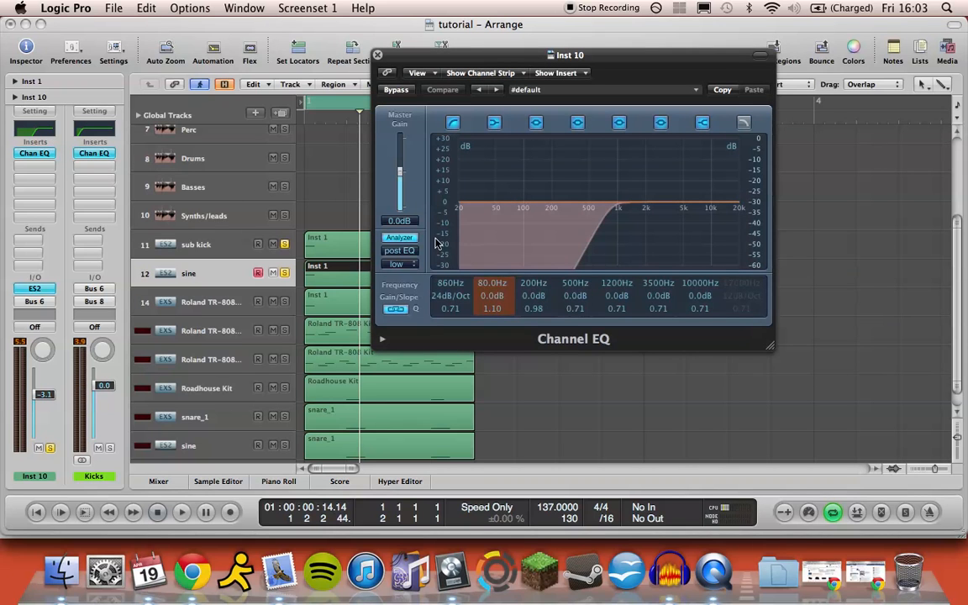
click(744, 124)
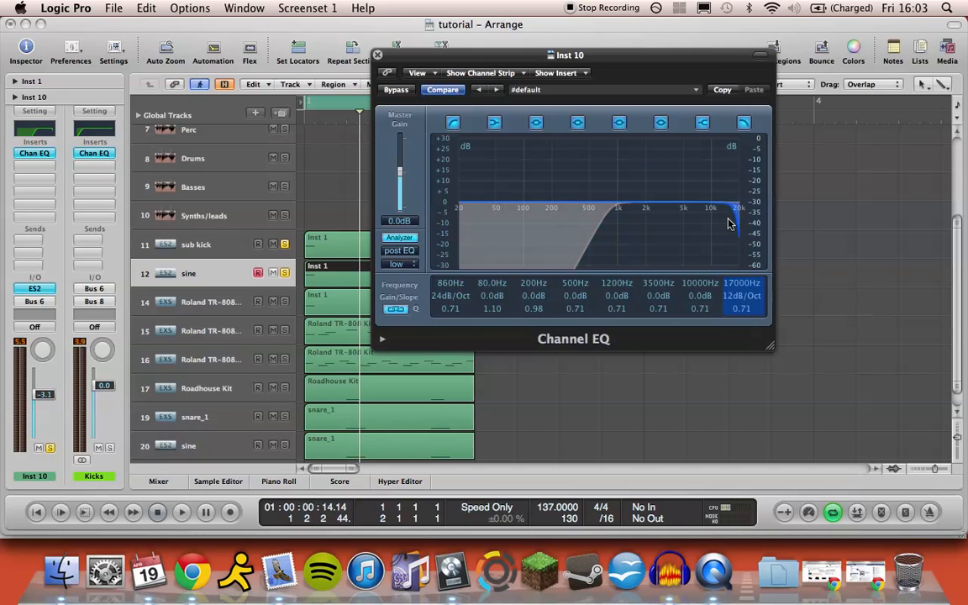
drag(696, 227, 694, 227)
key(space)
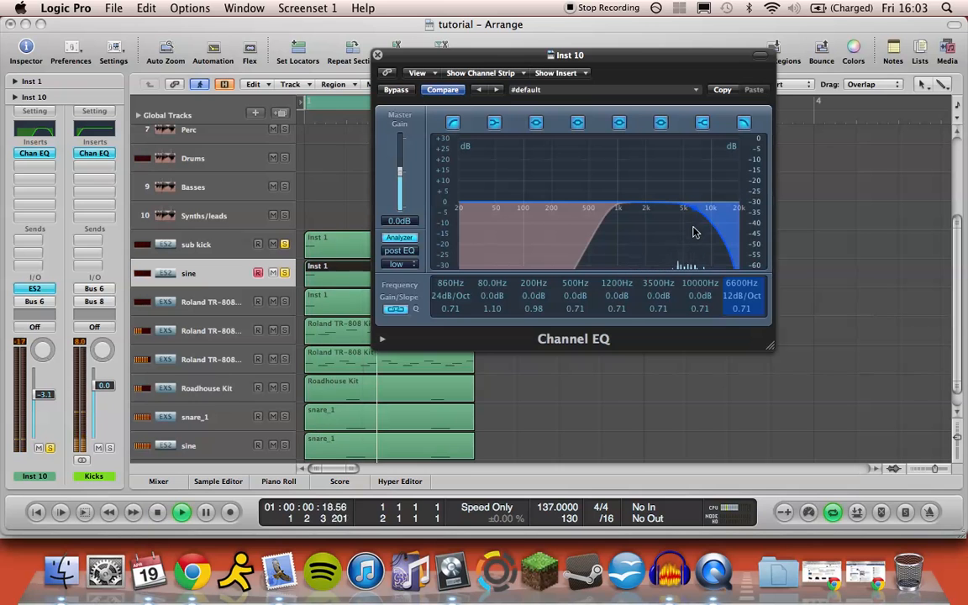
click(377, 54)
key(space)
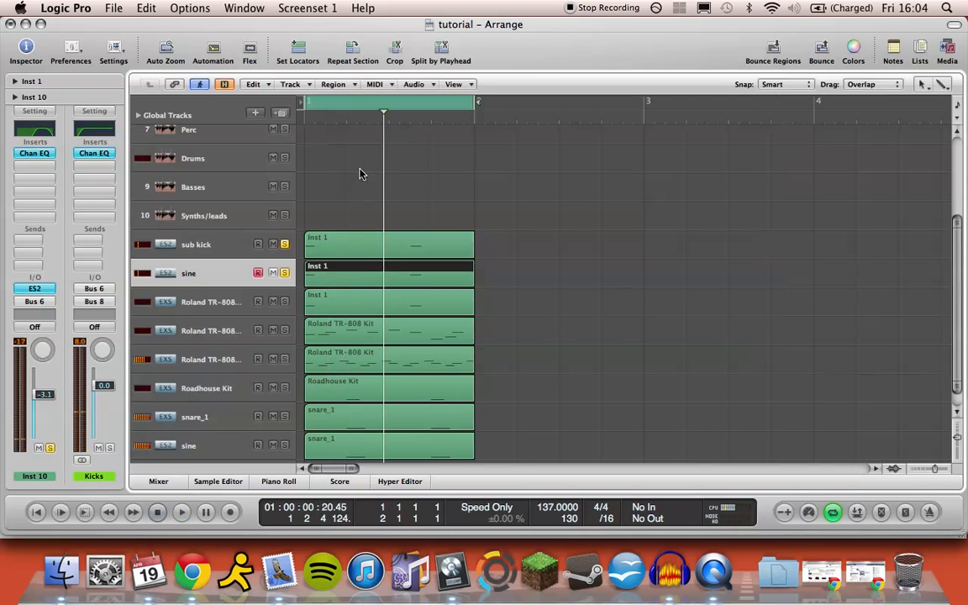
Set Inst 10's level to -2.6 dB and look over its ES2 settings.
scroll(349, 189, down, 3)
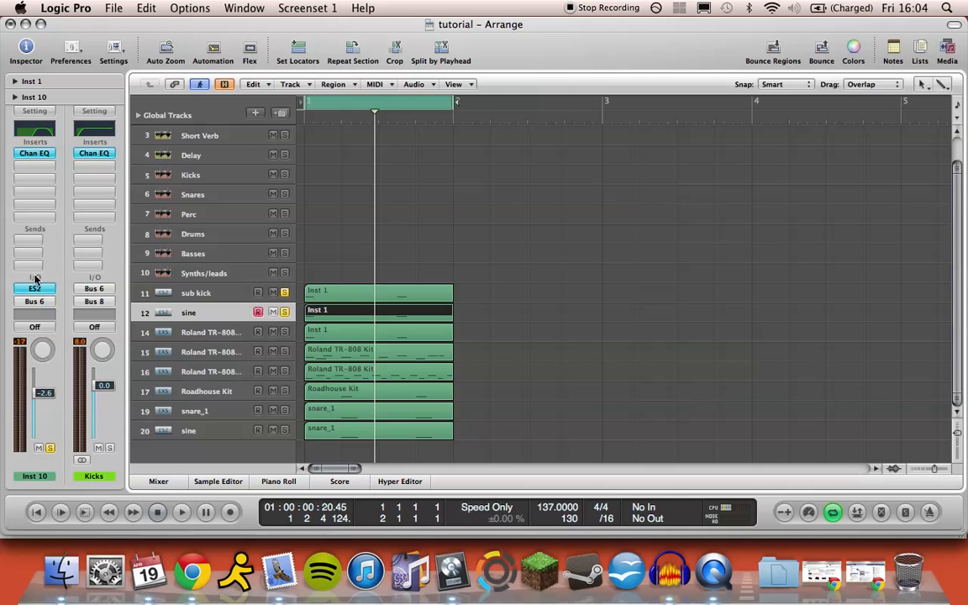
click(24, 290)
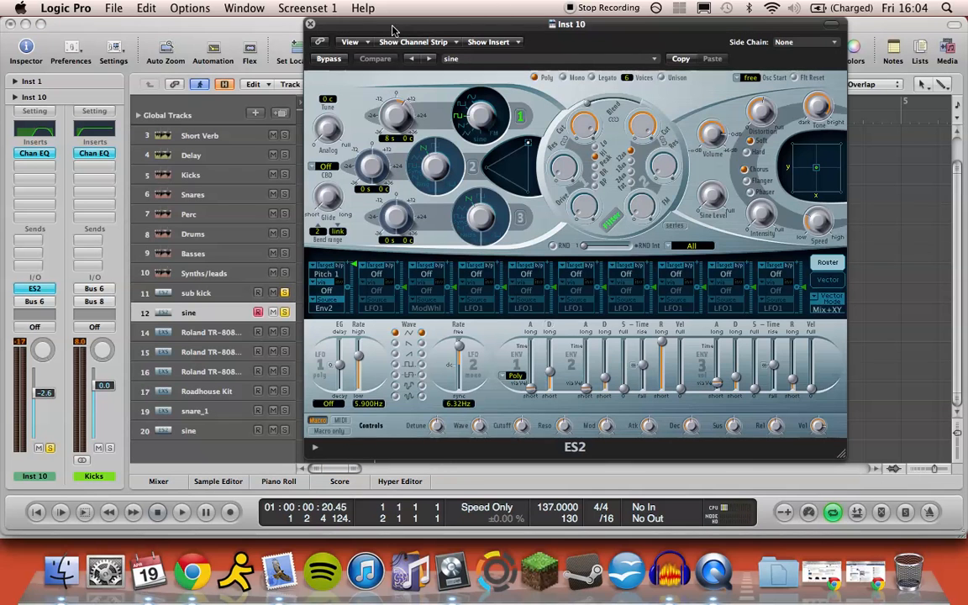
click(309, 26)
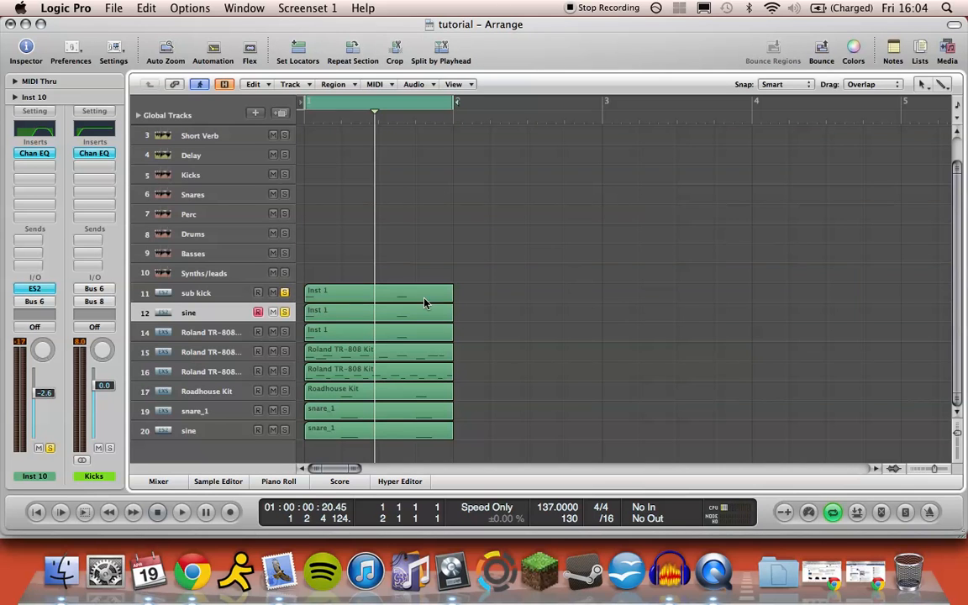
Clear the kick solos and play the full loop, muting and unmuting the sine kick layer to compare.
scroll(348, 277, up, 2)
scroll(348, 277, left, 2)
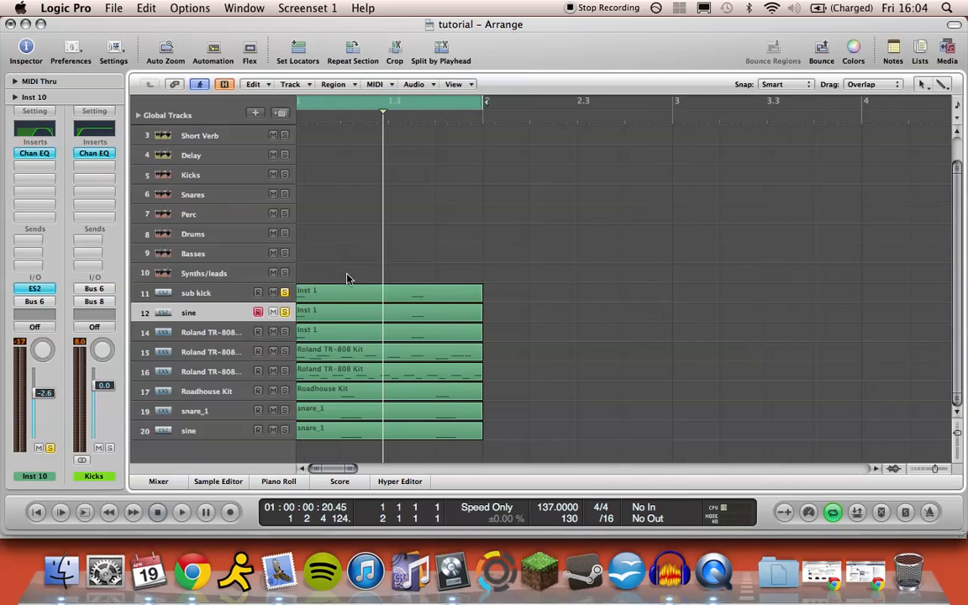
click(235, 331)
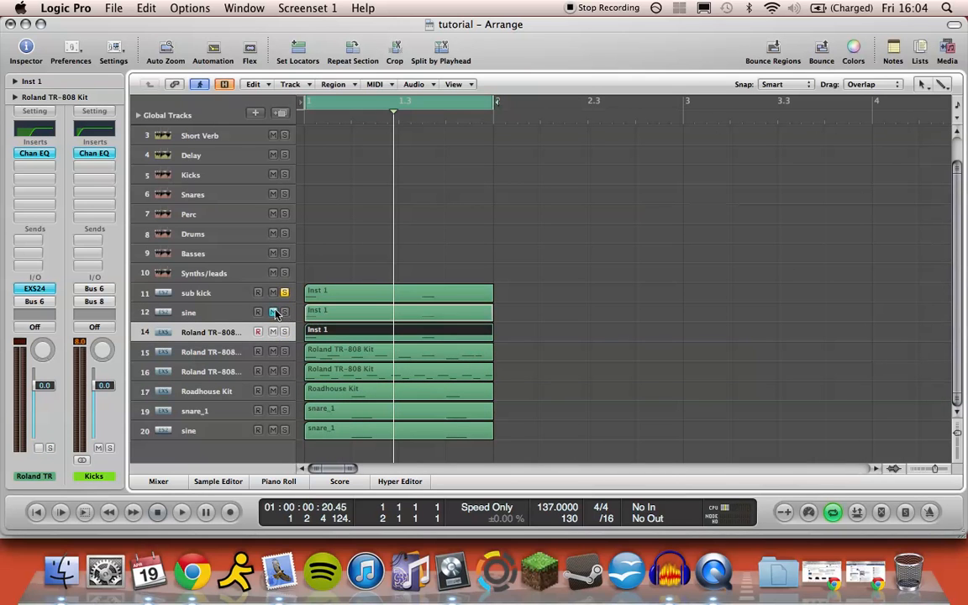
key(space)
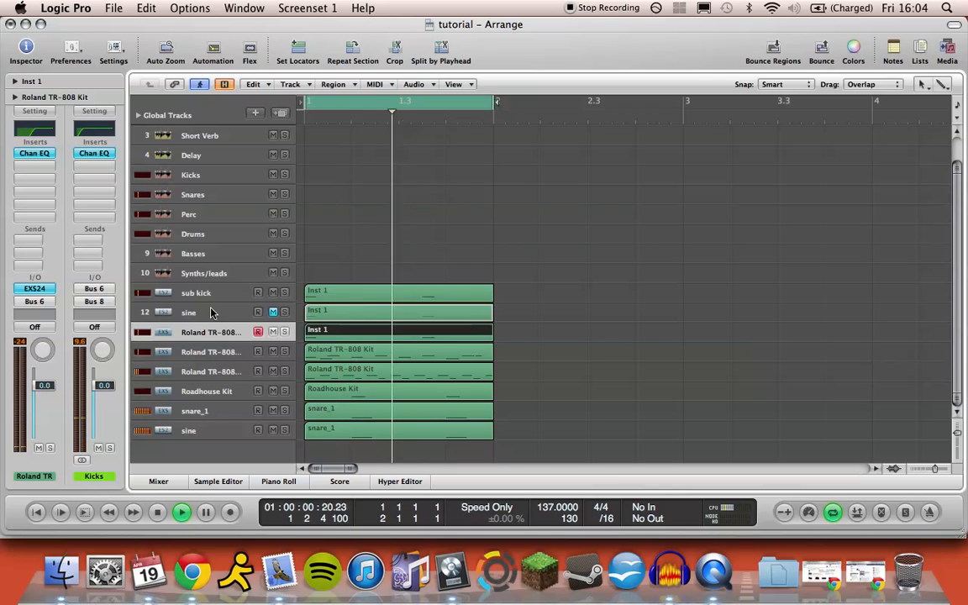
click(279, 312)
click(277, 312)
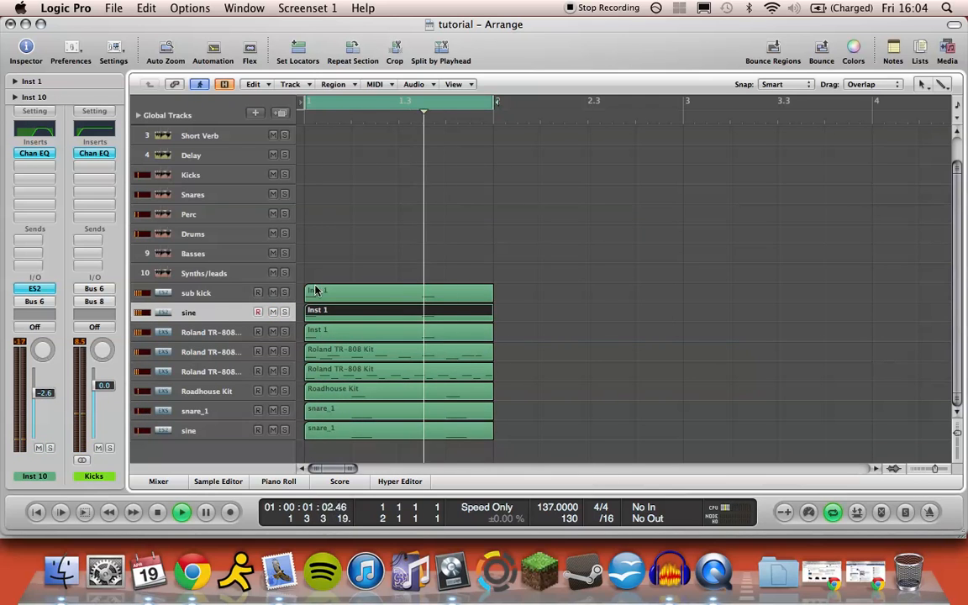
Raise Inst 10's level to +0.7 dB and set its ES2 output volume to 2.5 dB during playback.
drag(44, 394, 44, 385)
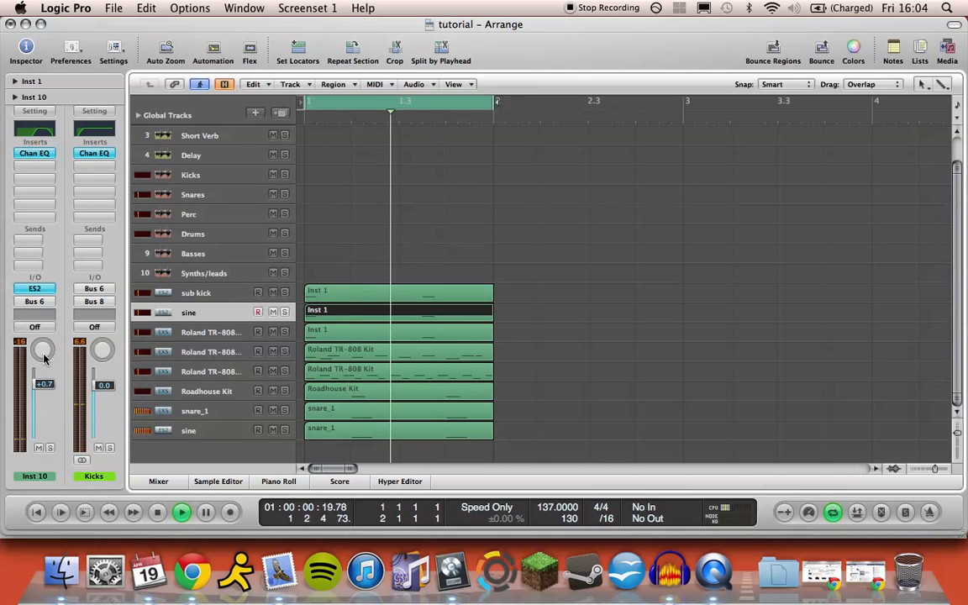
click(35, 288)
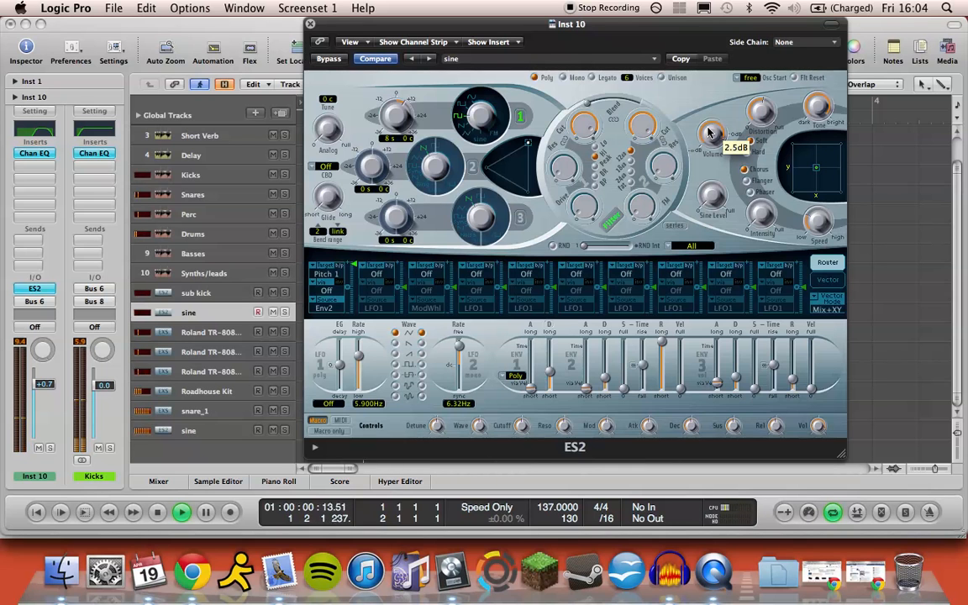
click(311, 25)
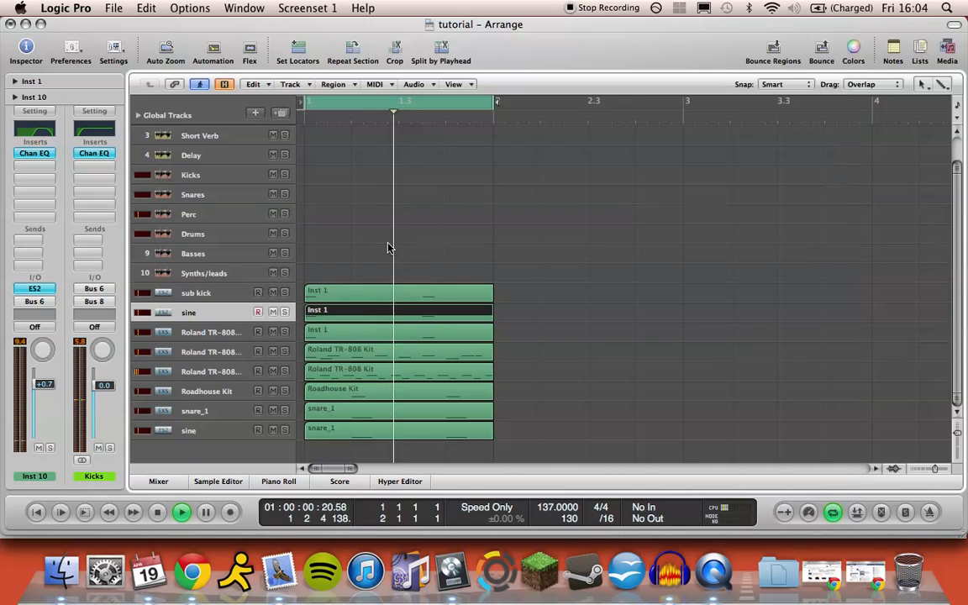
Listen to the full loop while checking the sub kick and sine kick channels, ending with playback stopped.
scroll(389, 245, down, 5)
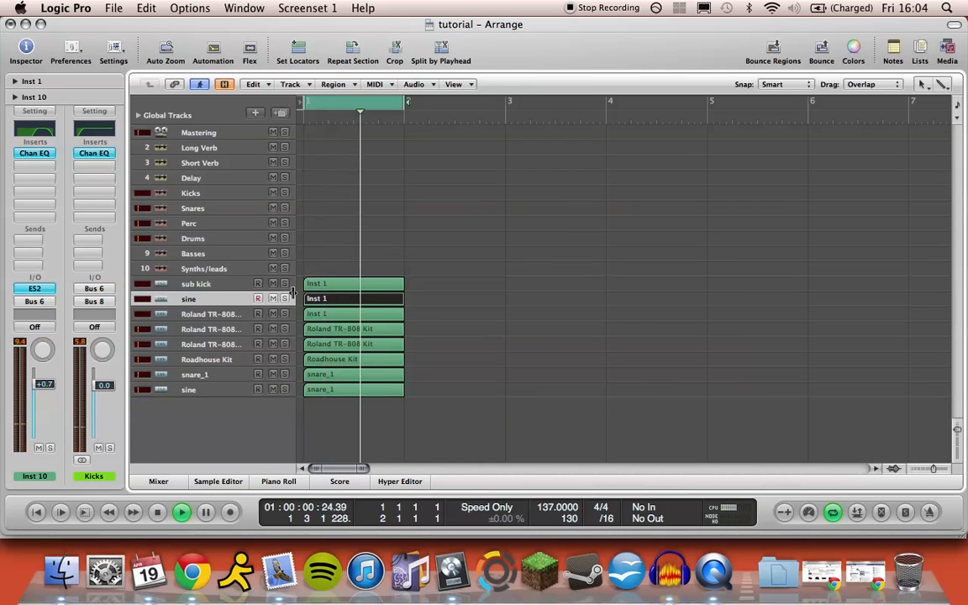
click(216, 284)
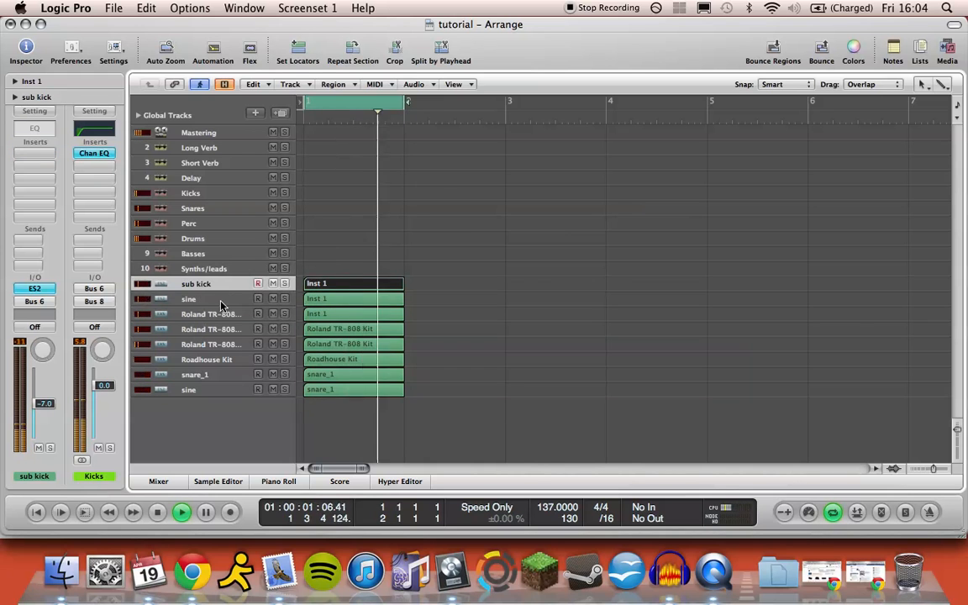
click(220, 303)
scroll(404, 308, up, 5)
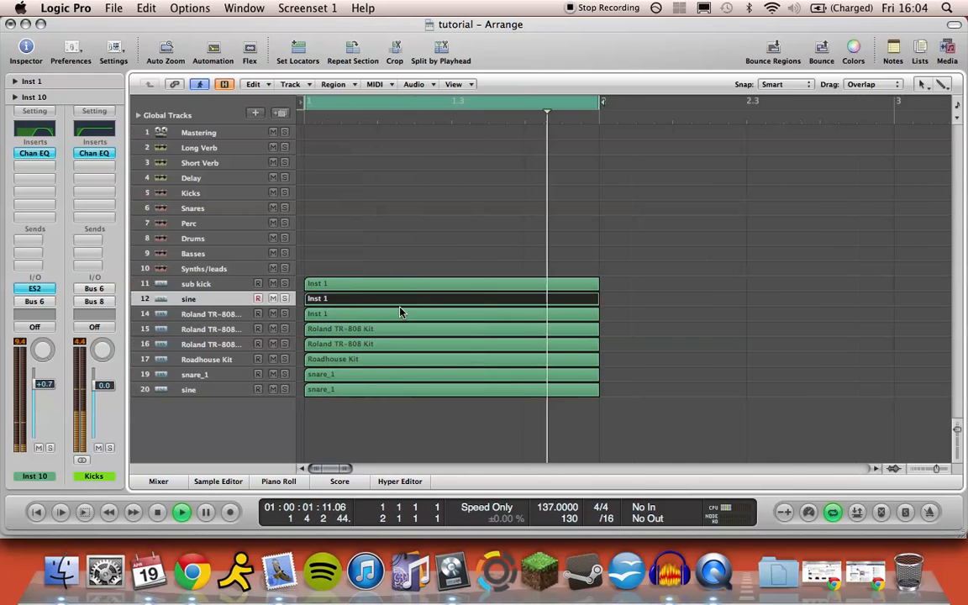
scroll(402, 310, up, 5)
scroll(400, 312, down, 5)
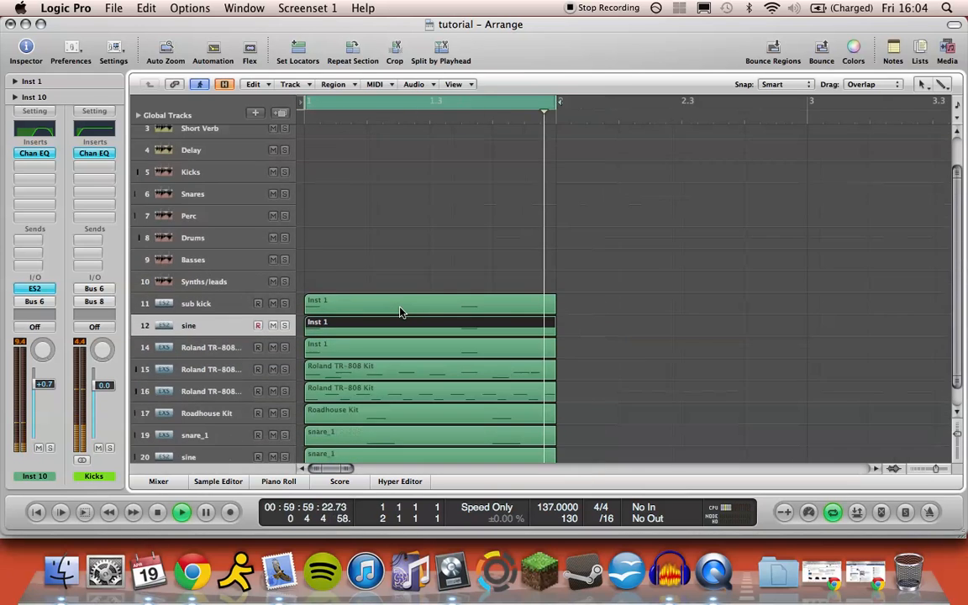
scroll(375, 292, down, 5)
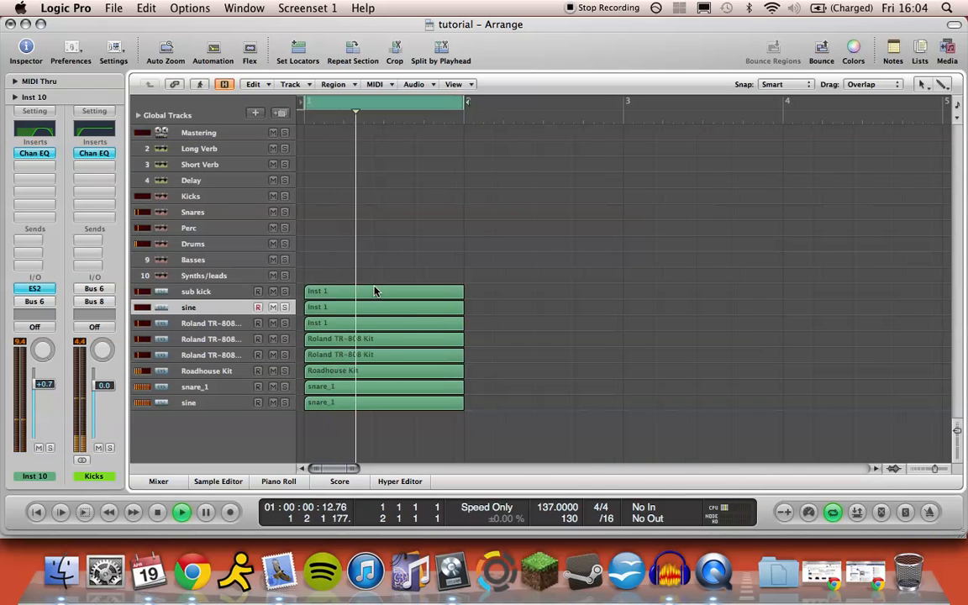
key(space)
scroll(472, 279, up, 5)
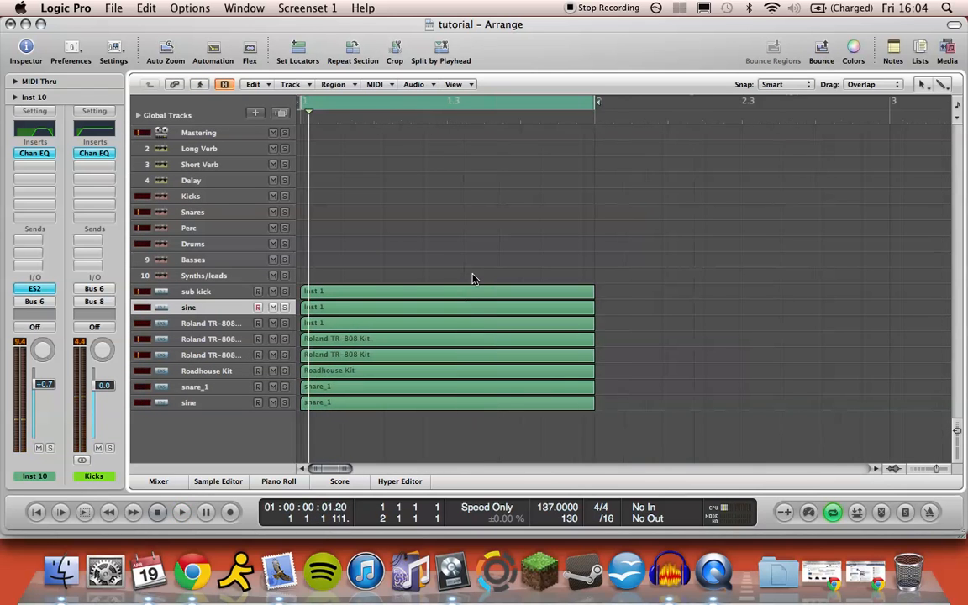
scroll(473, 279, down, 3)
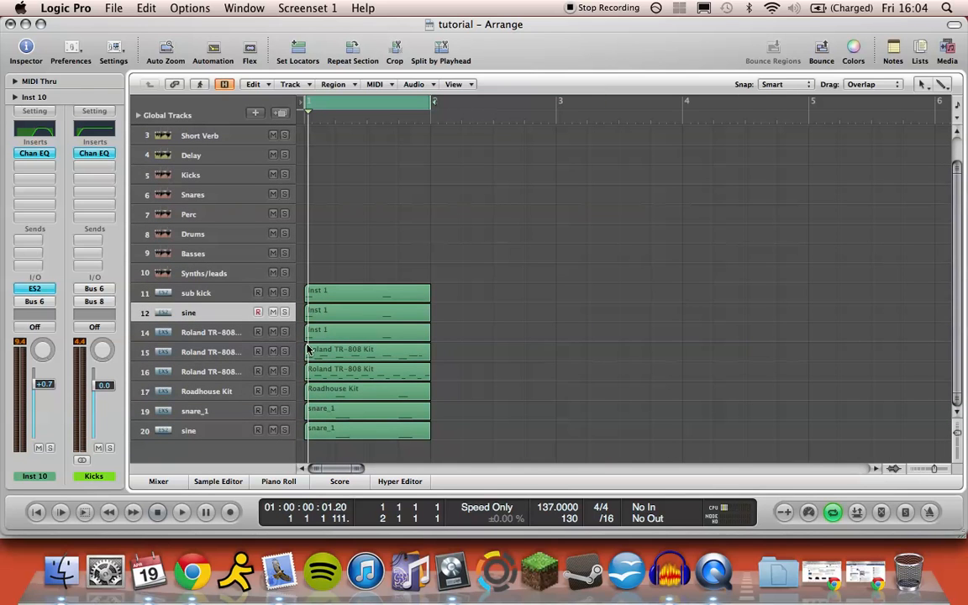
Audition the two Roland TR-808 percussion tracks, Inst 3 and Inst 8, soloed and look over Inst 8's EXS24 settings.
click(226, 352)
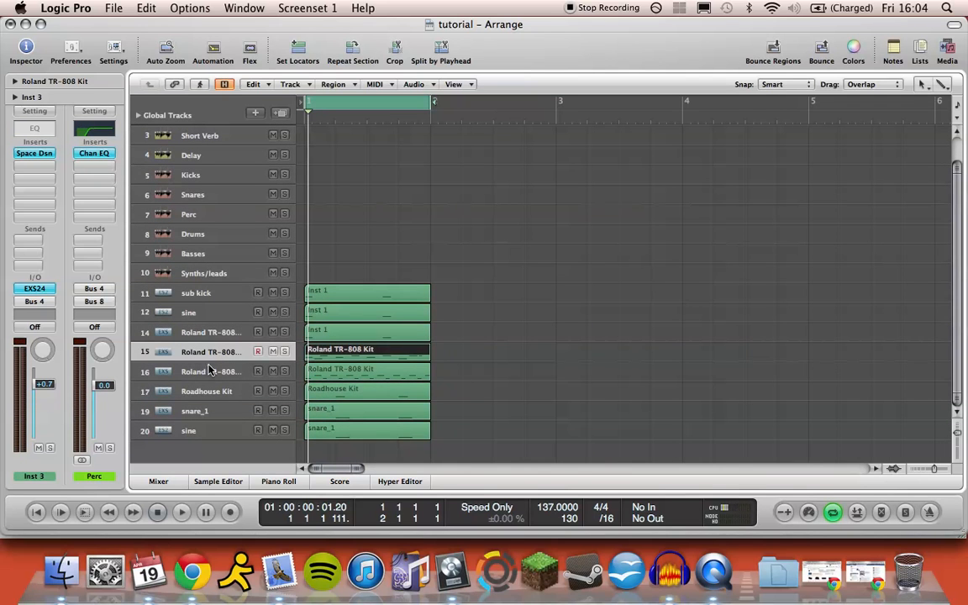
click(211, 371)
key(space)
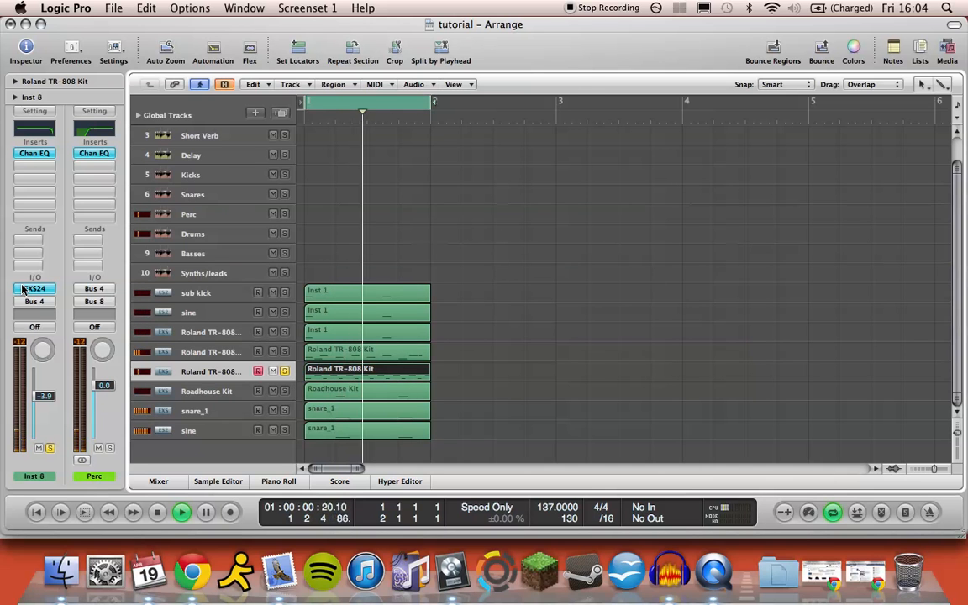
click(26, 288)
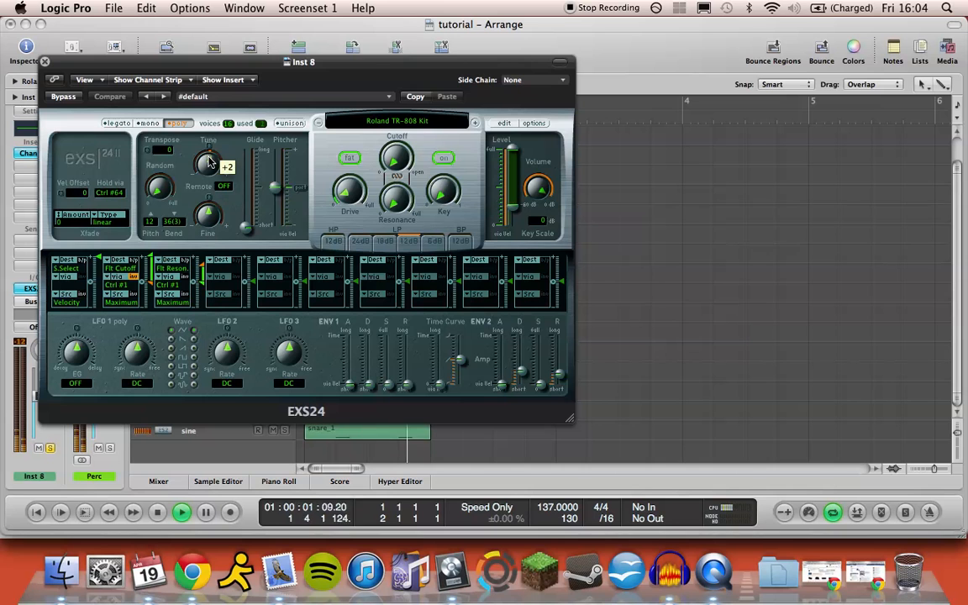
click(46, 63)
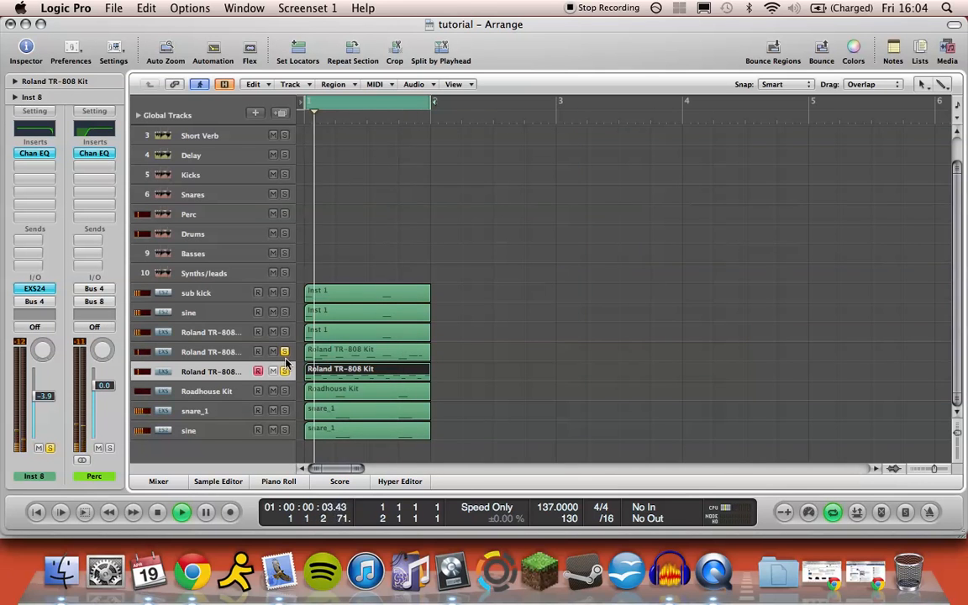
click(211, 353)
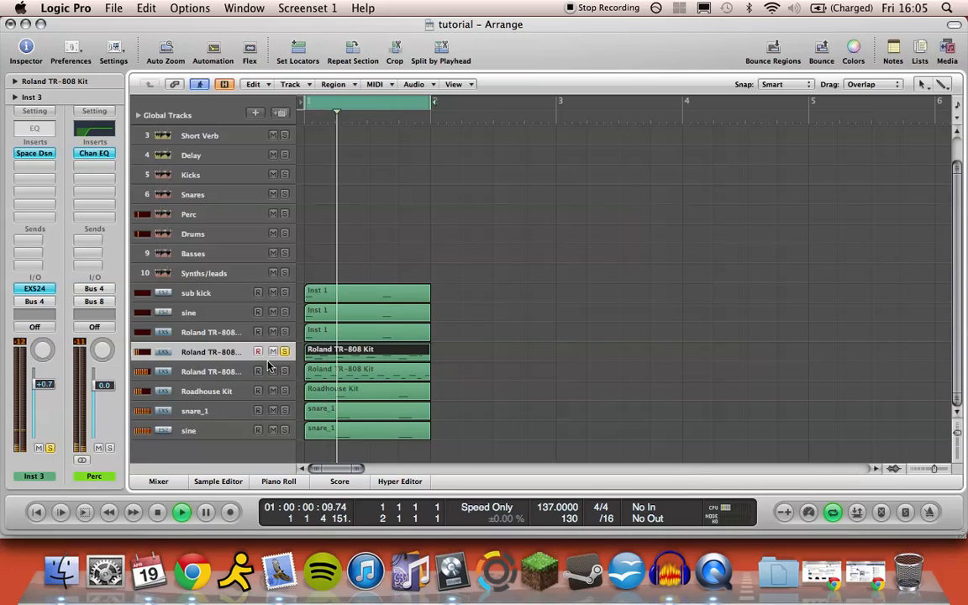
key(space)
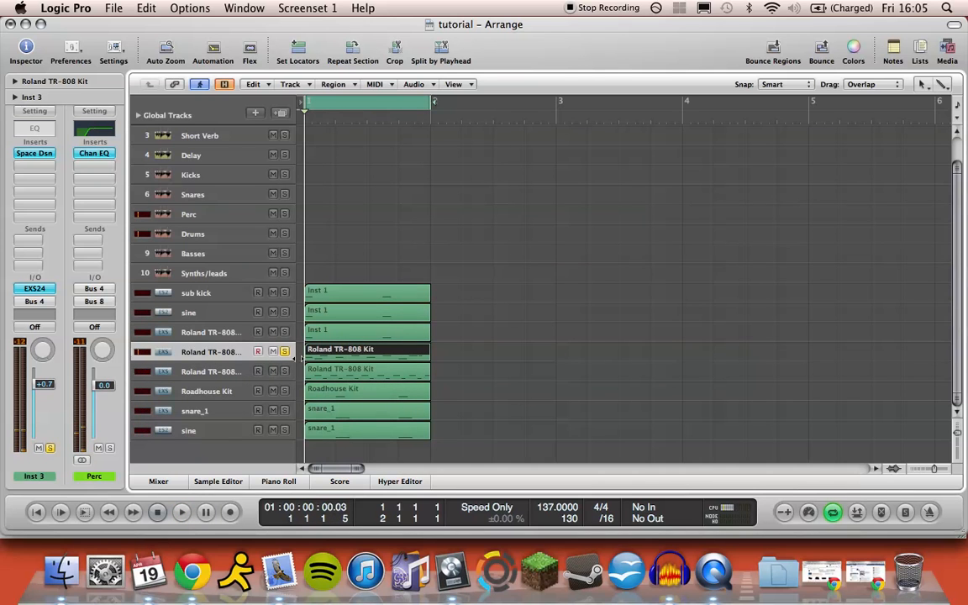
Solo Inst 8, slightly shorten its EXS24 amp envelope decay, and play it back with the full loop.
click(276, 372)
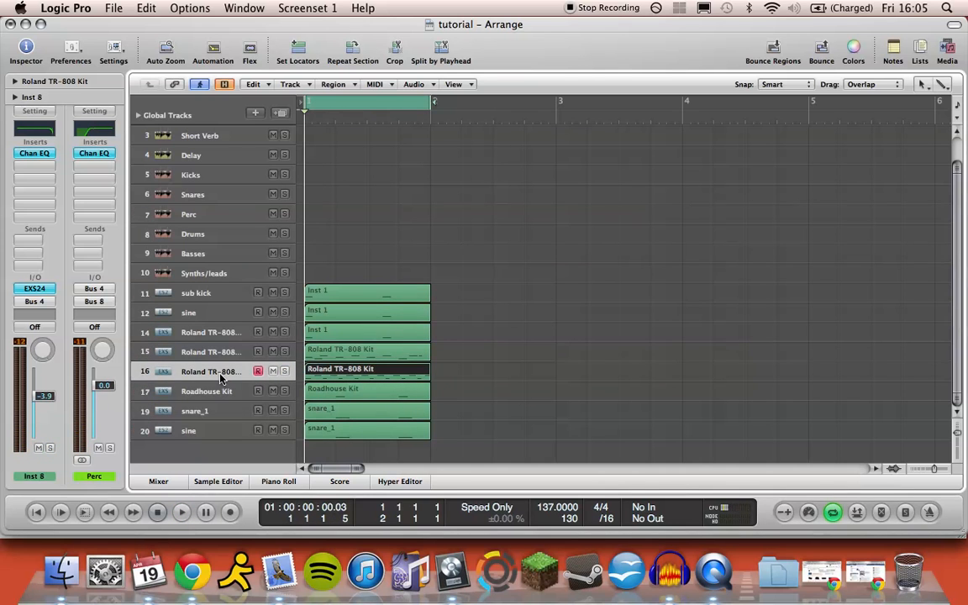
key(space)
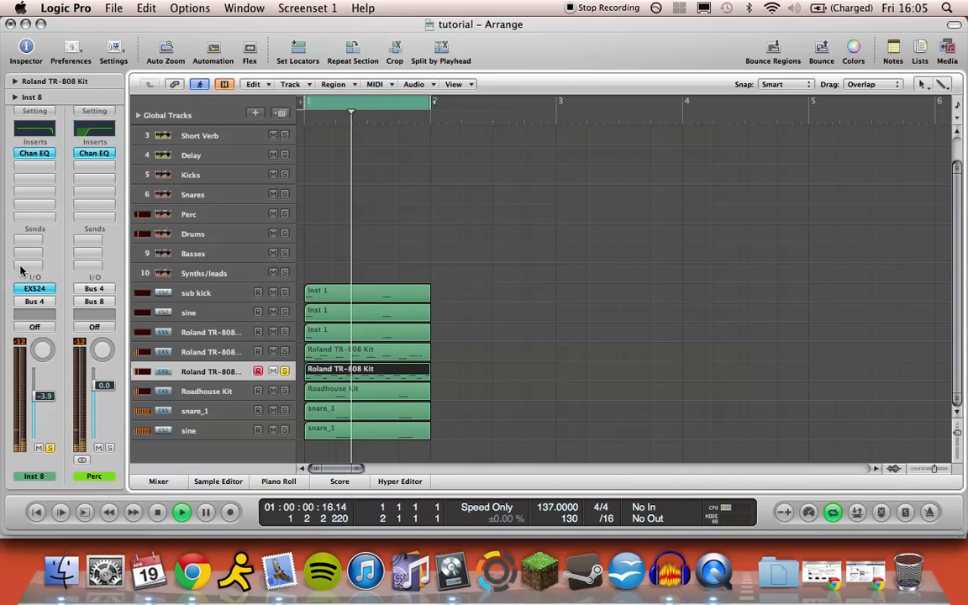
double_click(37, 291)
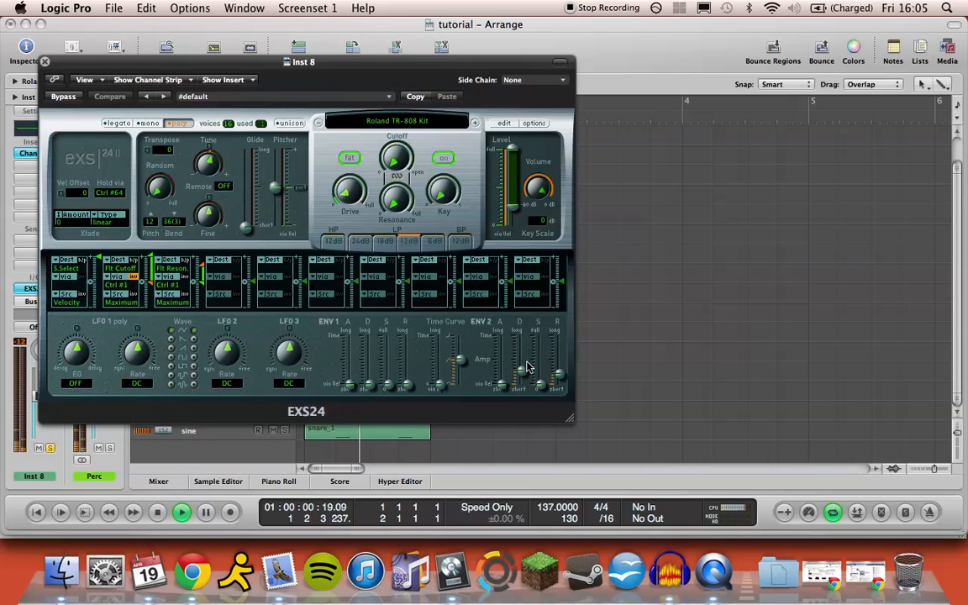
drag(527, 370, 527, 371)
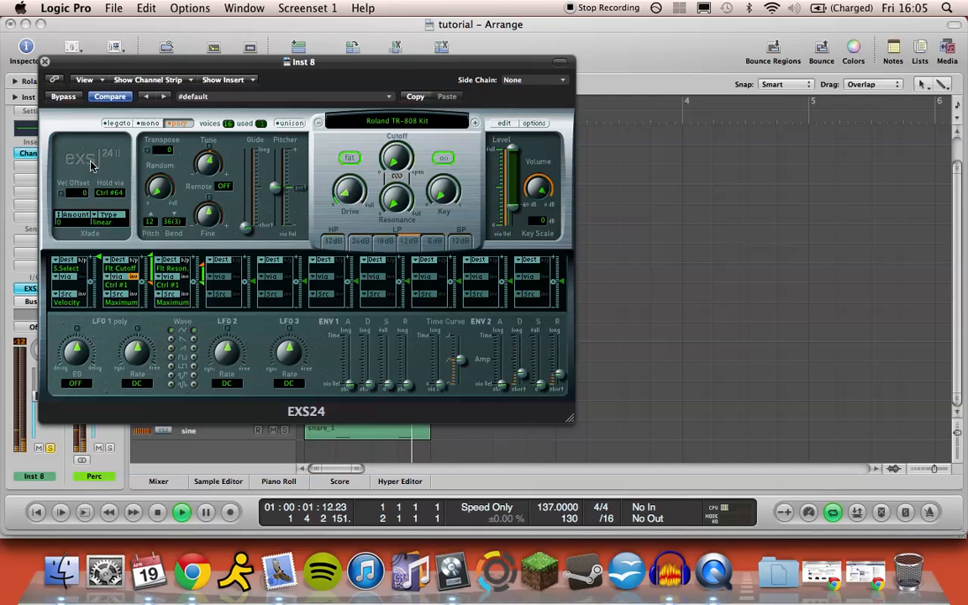
click(44, 62)
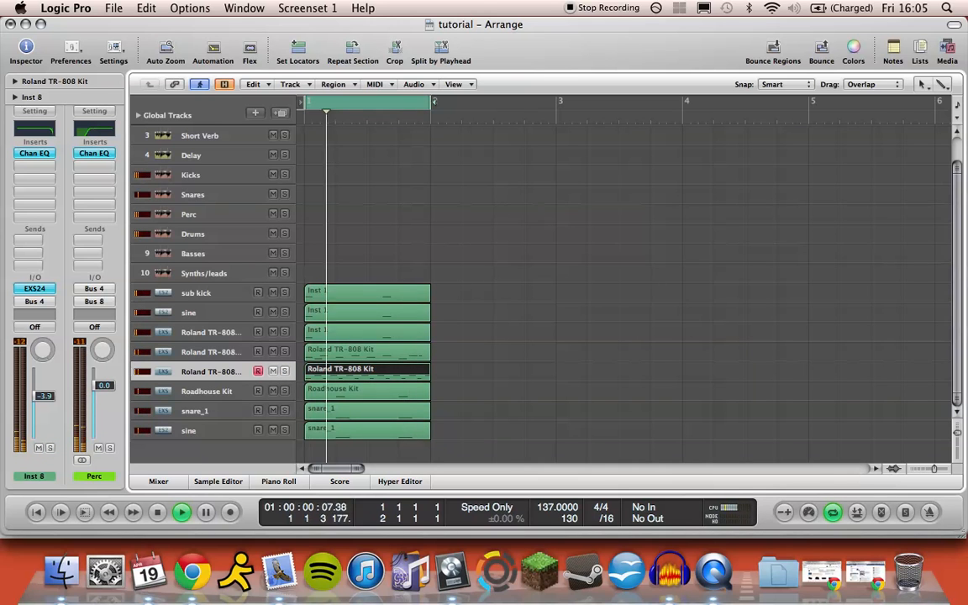
key(space)
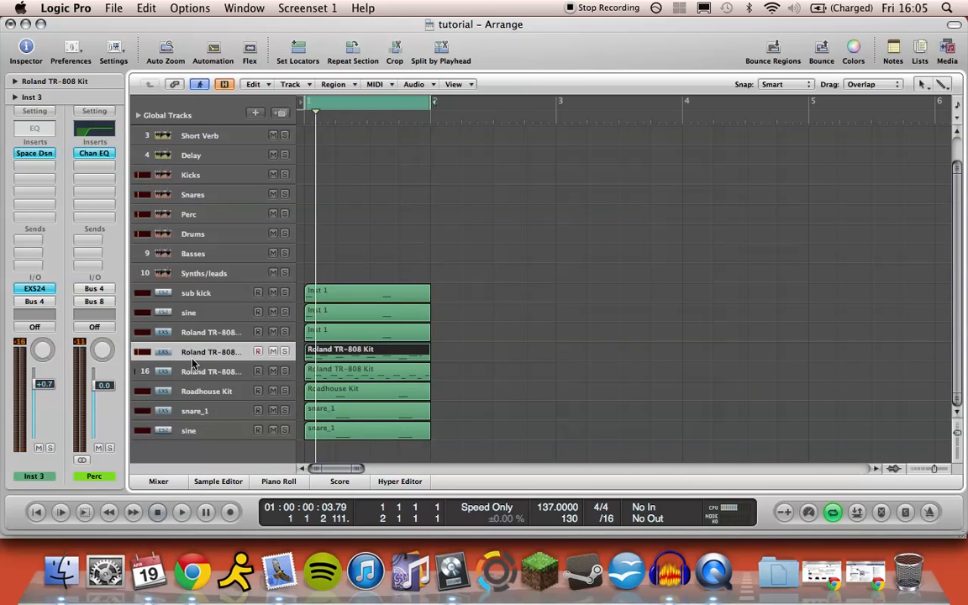
Solo the Inst 3 Roland TR-808 track and add a send to Bus 2 (Short Verb) at -16.0 dB.
key(space)
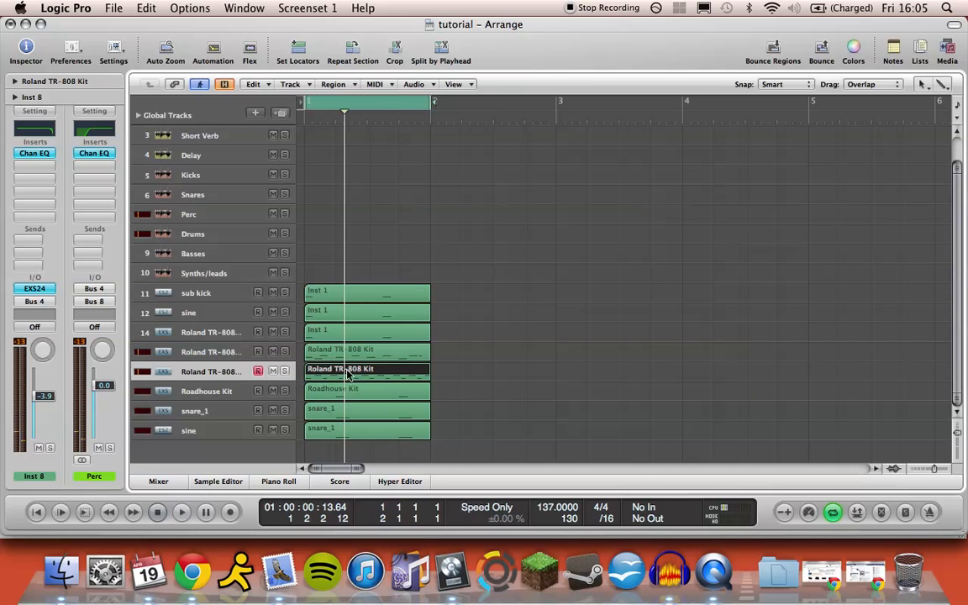
click(222, 351)
click(285, 352)
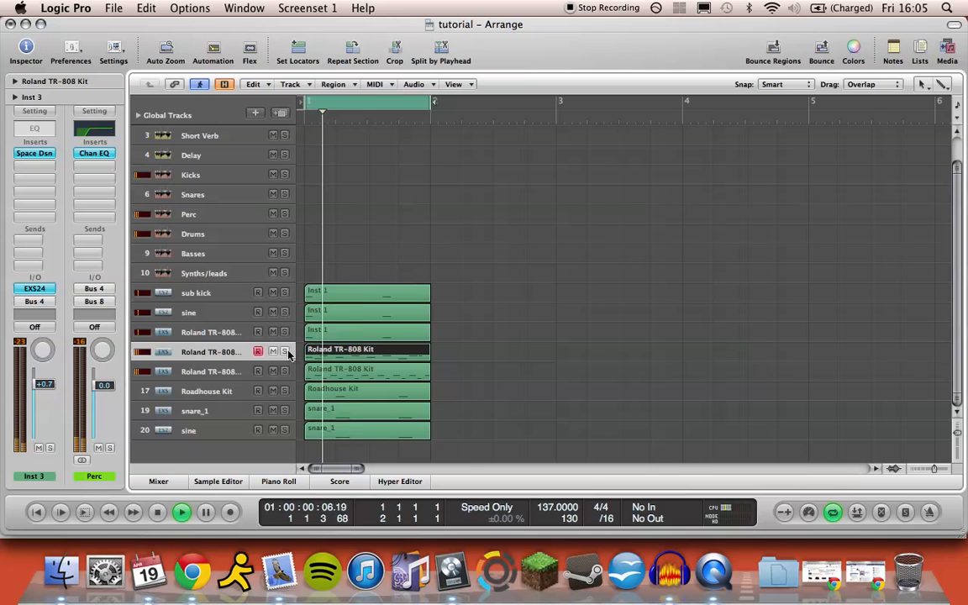
click(36, 248)
mouse_move(46, 254)
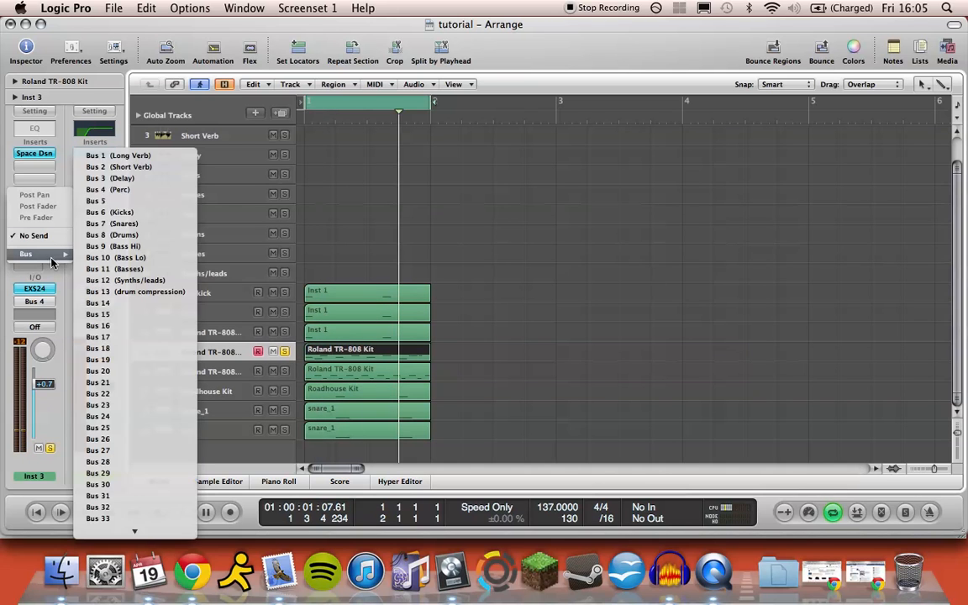
click(117, 167)
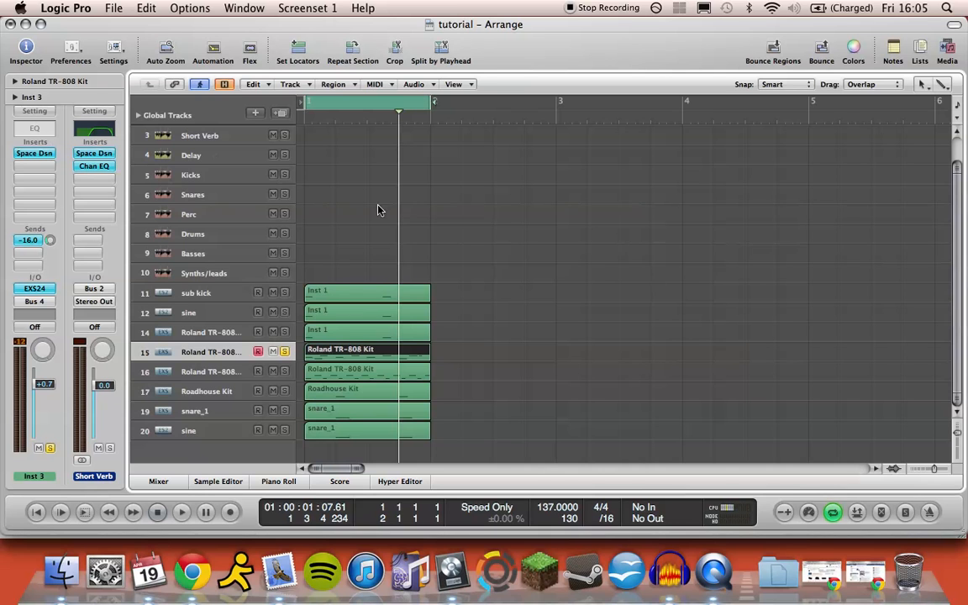
Play the loop, take Inst 3 out of solo, and hear its reverb send among the other drums.
key(space)
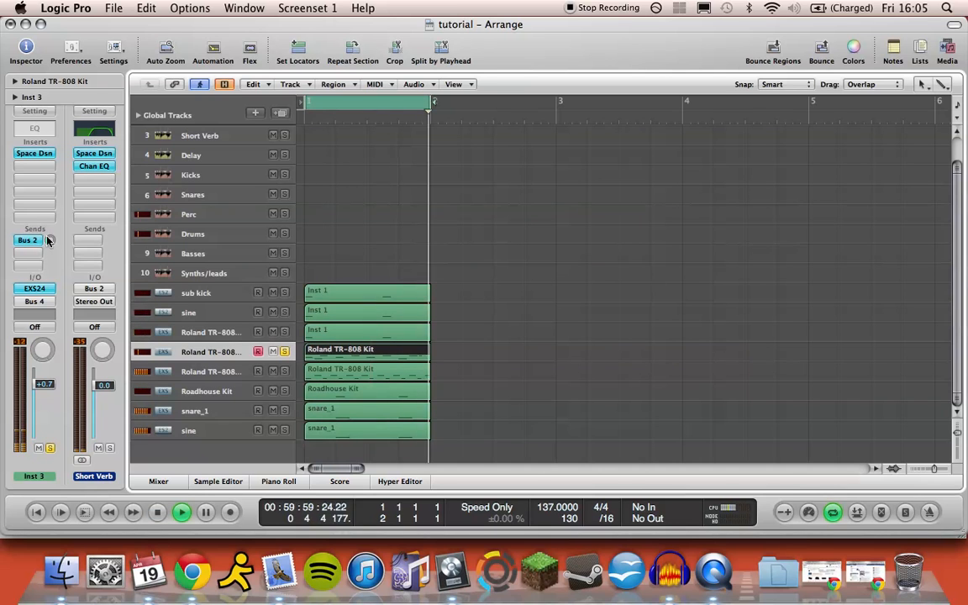
click(51, 448)
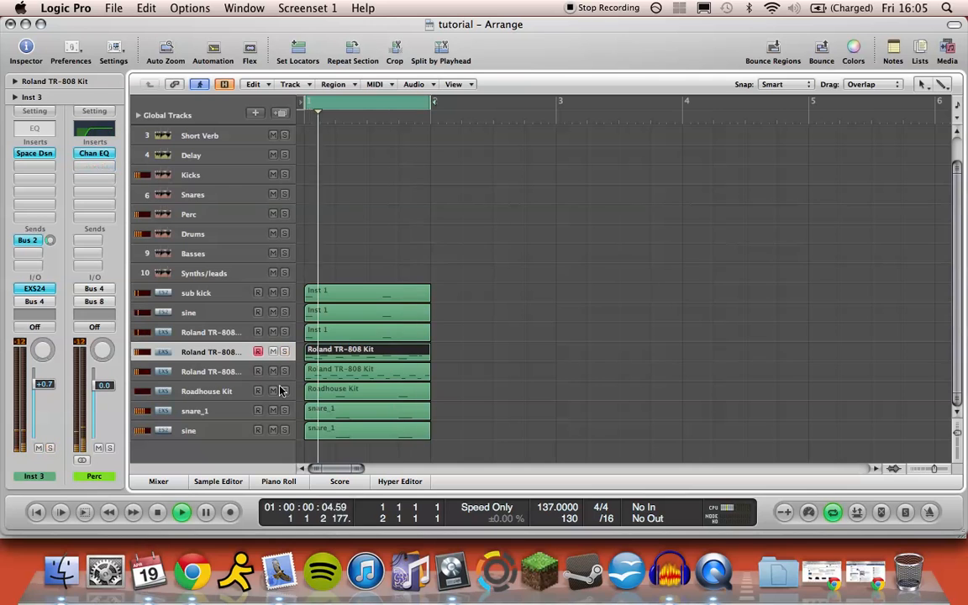
scroll(592, 347, down, 3)
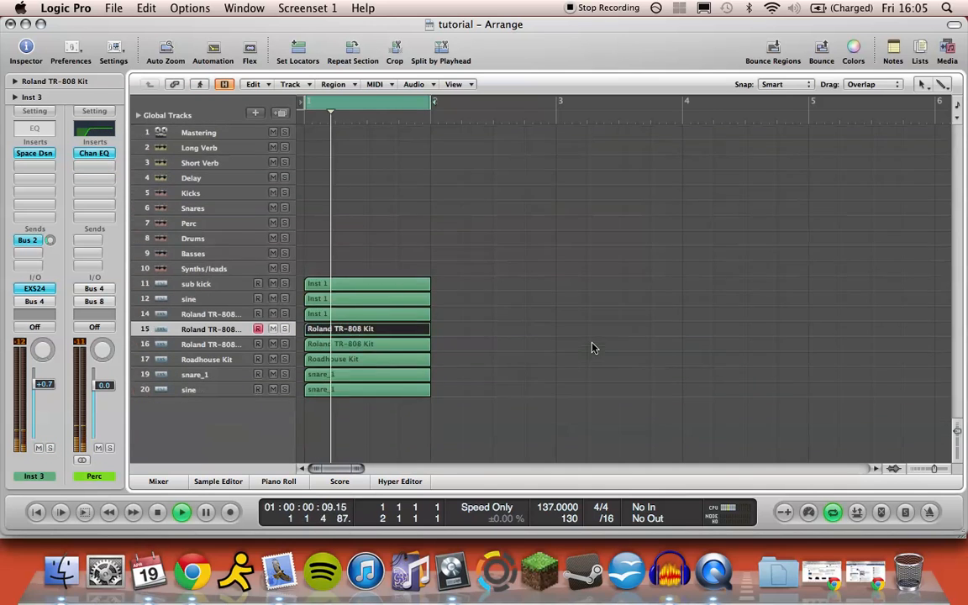
scroll(593, 348, down, 1)
key(space)
Check the Roadhouse Kit channel during playback and raise the level of the snare_1 track.
click(198, 313)
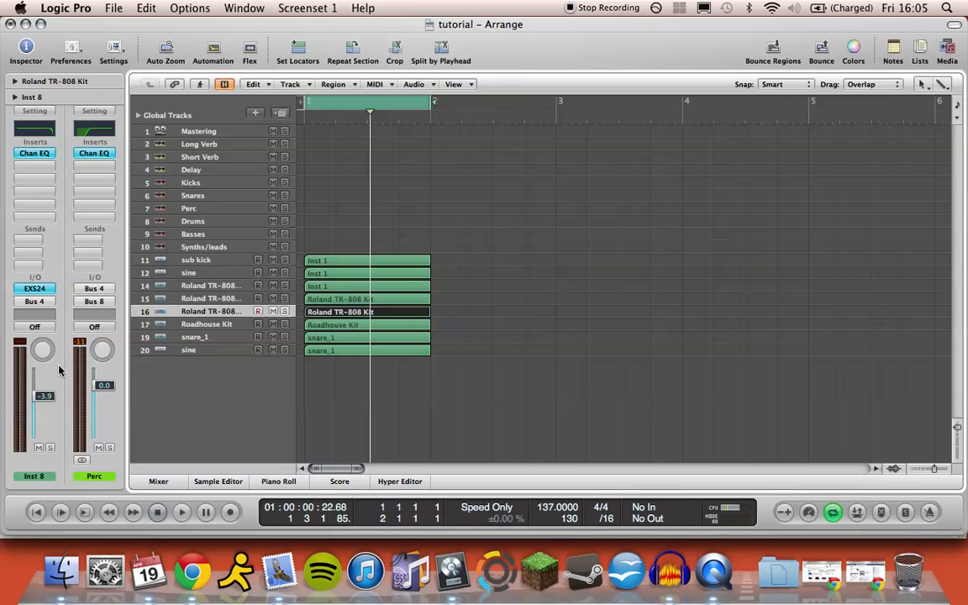
click(195, 337)
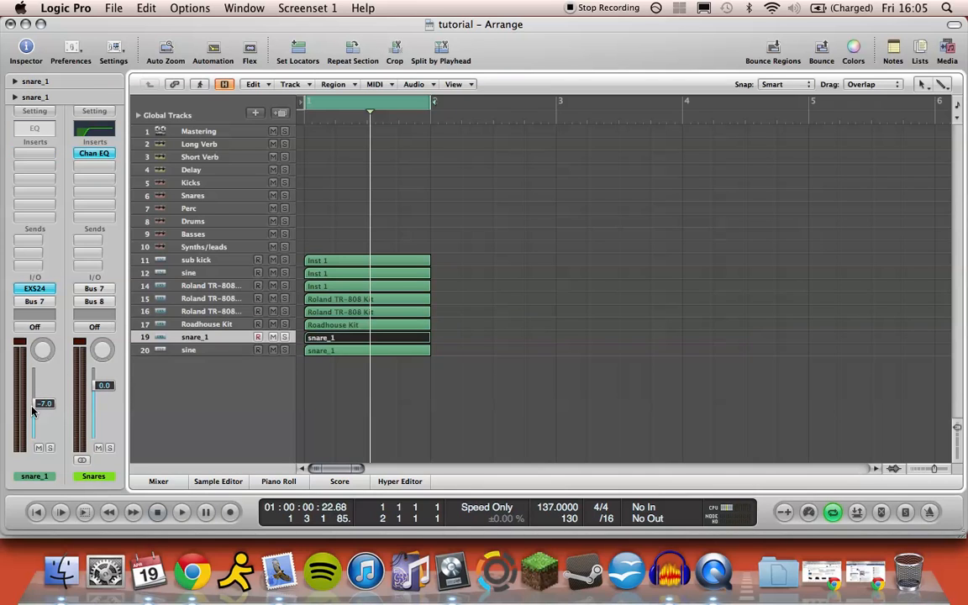
key(space)
click(190, 325)
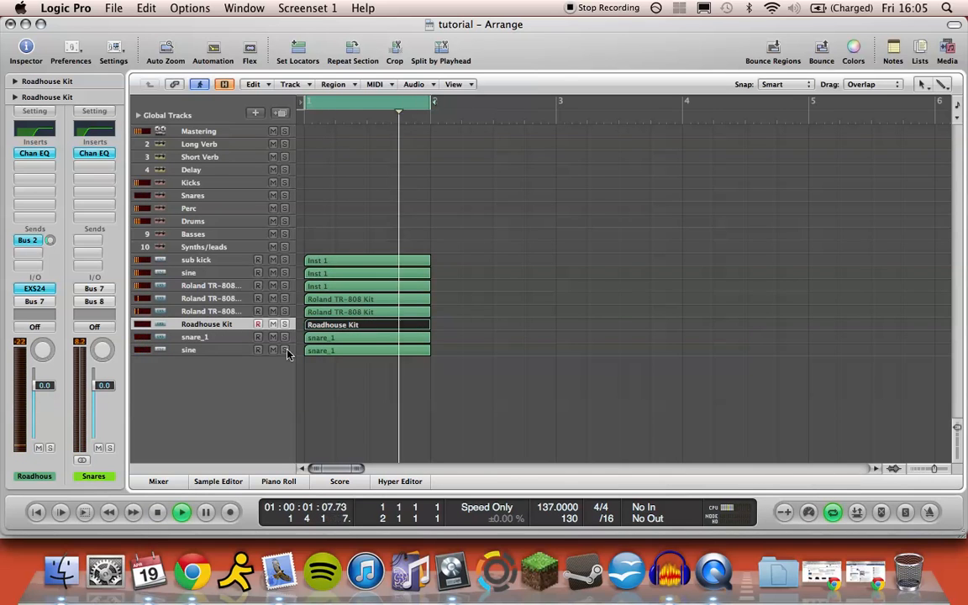
click(191, 337)
drag(45, 397, 44, 390)
Raise the snare's sine layer to -1.5 dB and stop playback.
key(Down)
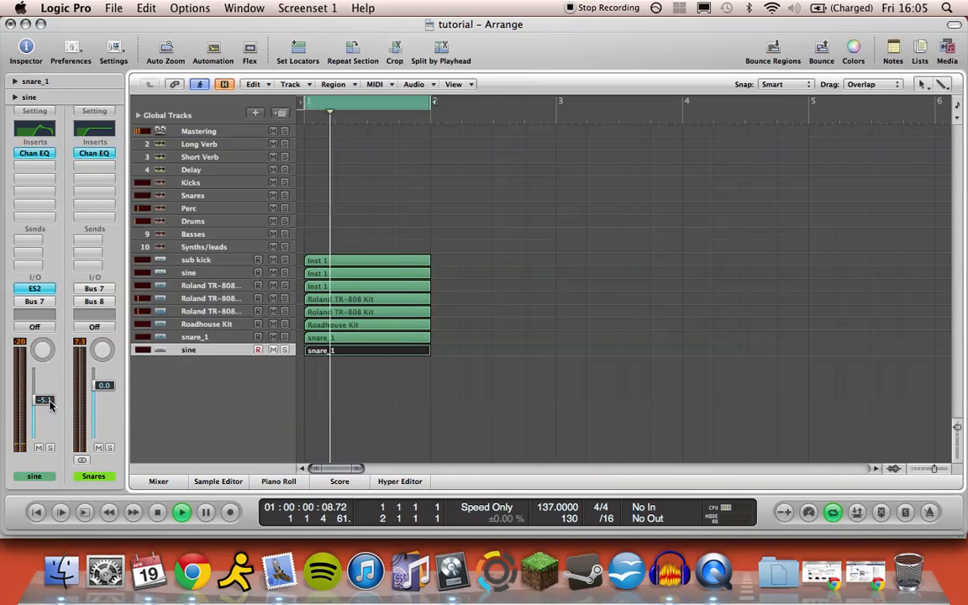
drag(49, 405, 48, 395)
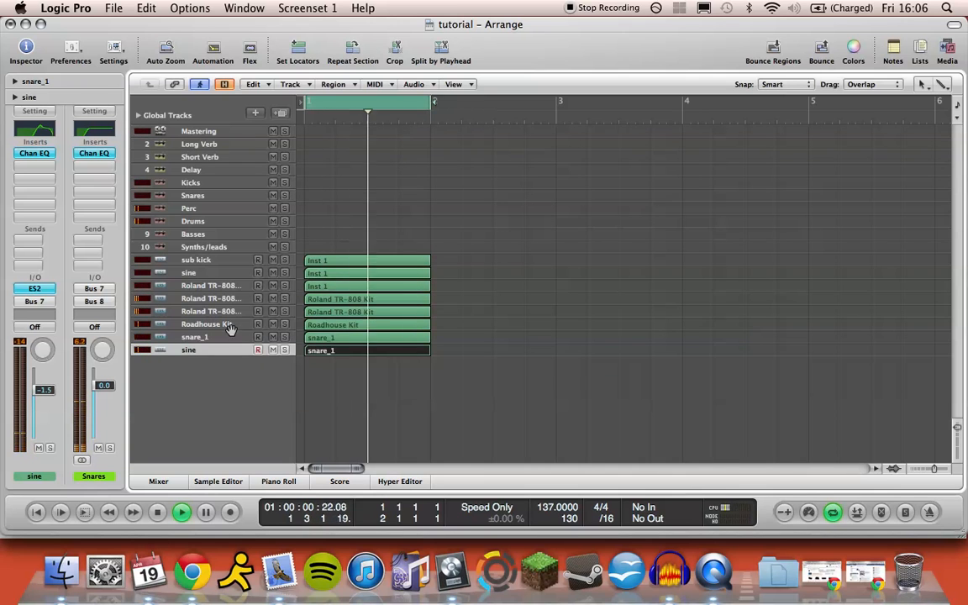
key(space)
Add a send to Bus 2 (Short Verb) on the Snares channel and set it to -17.2 dB during playback.
click(94, 242)
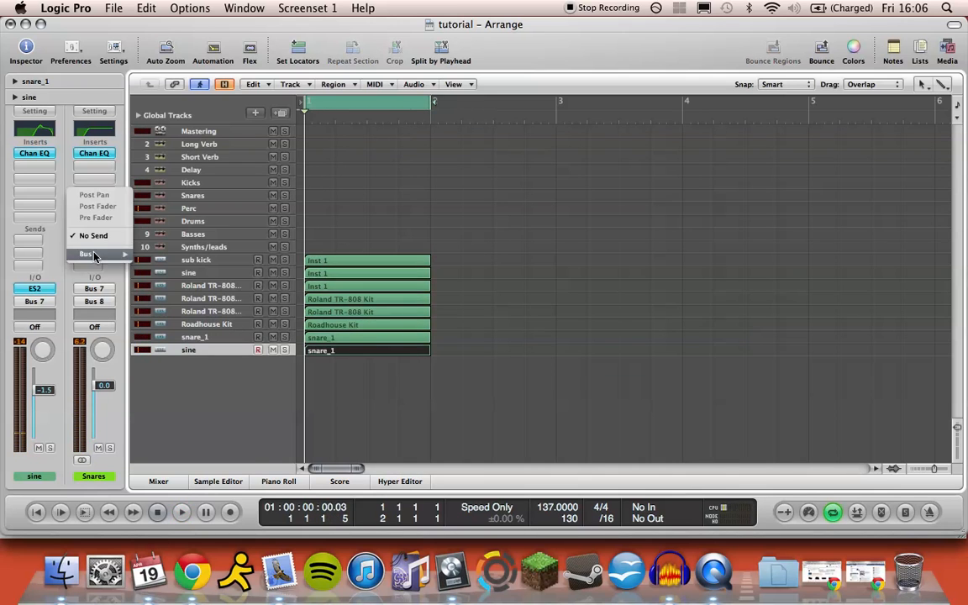
mouse_move(86, 253)
click(164, 168)
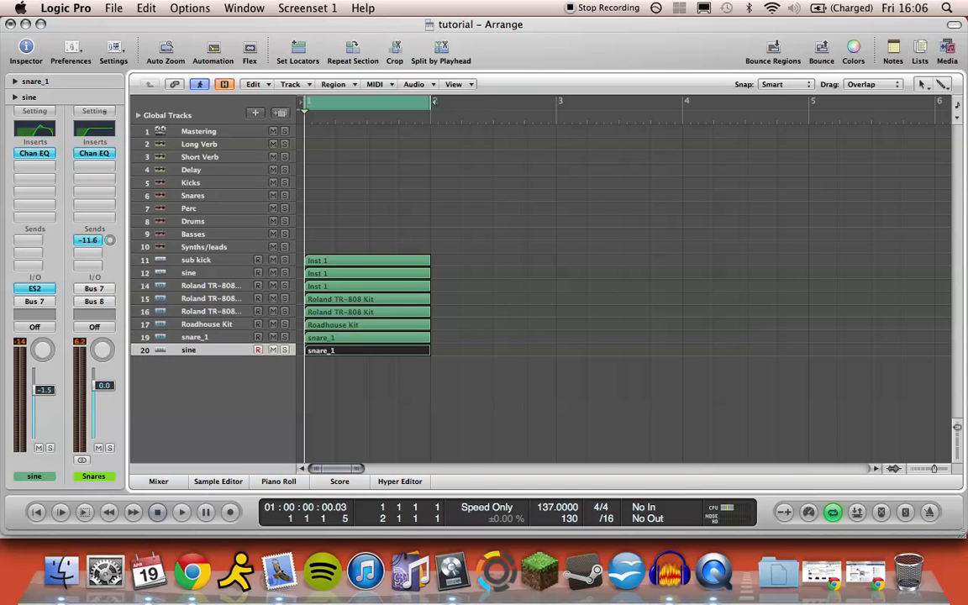
key(space)
drag(110, 241, 110, 248)
key(ctrl+Down)
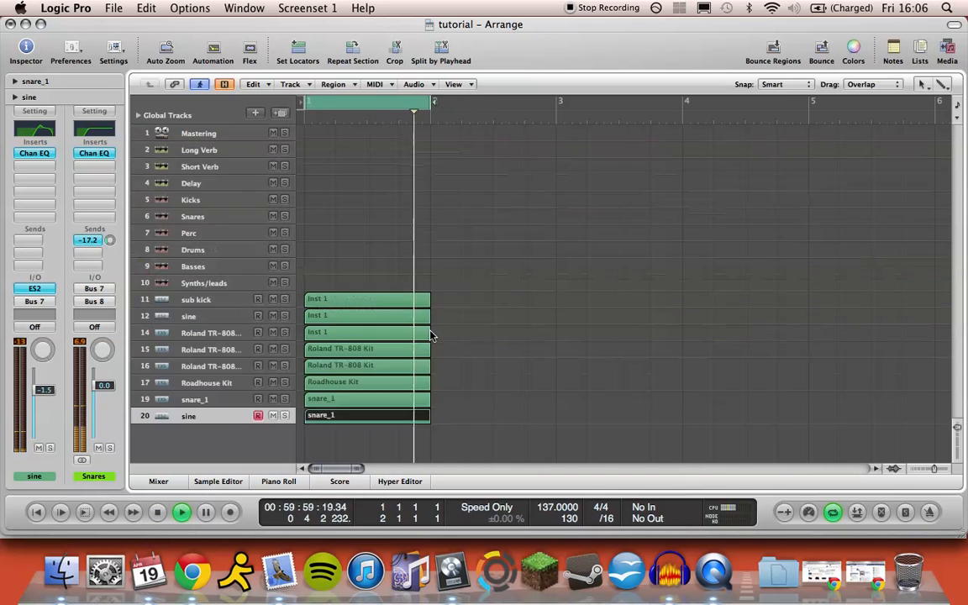
scroll(431, 335, up, 5)
scroll(430, 334, down, 4)
click(505, 349)
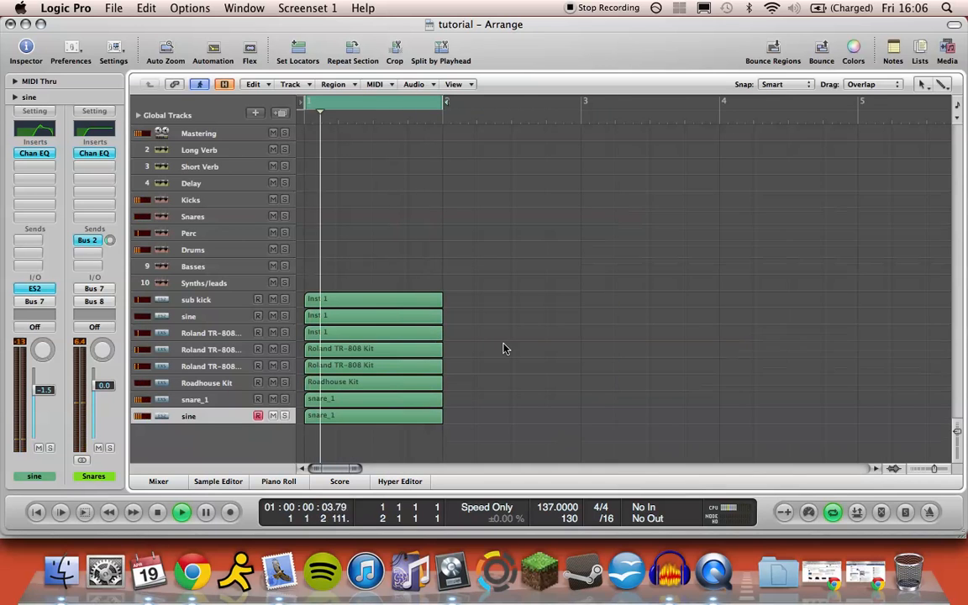
Listen to the full drum loop with the Snares reverb send active, and stop playback.
scroll(504, 349, down, 4)
key(ctrl+Up)
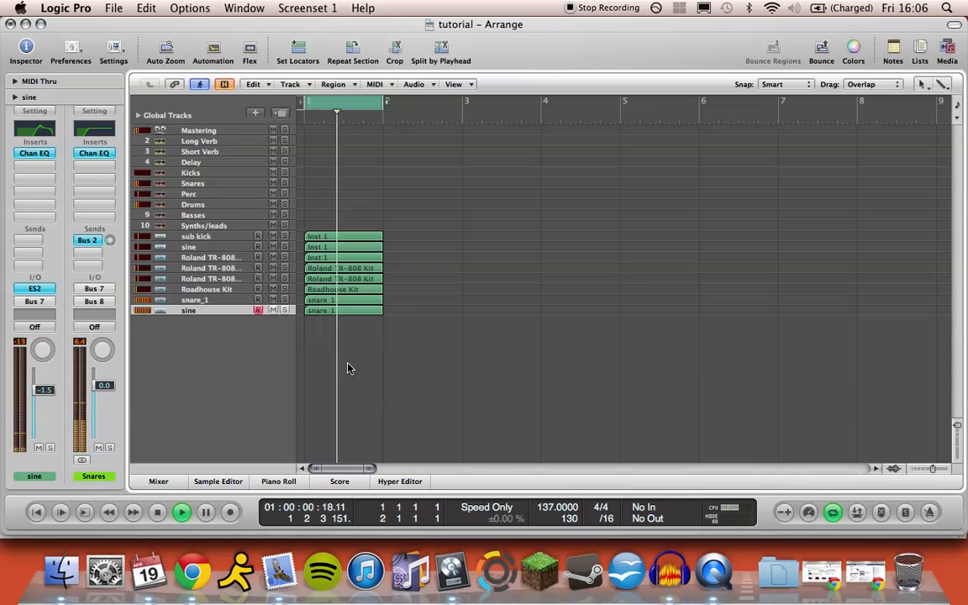
scroll(350, 369, up, 1)
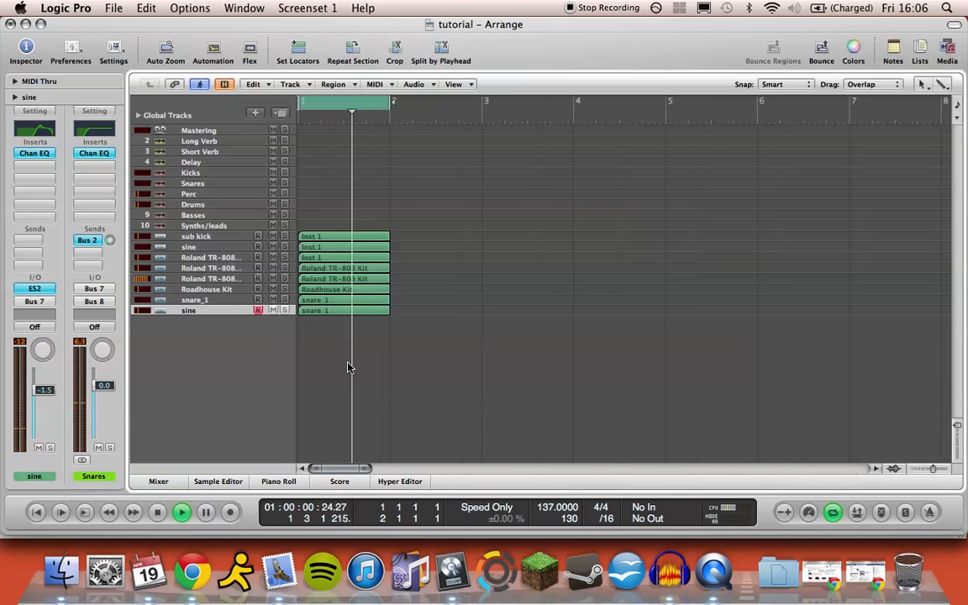
key(ctrl+Down)
key(space)
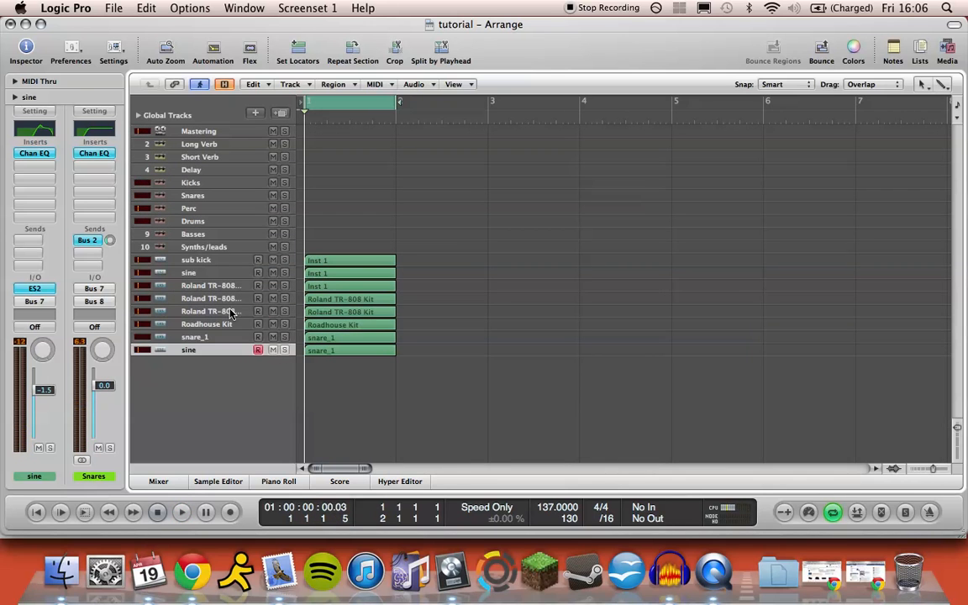
click(232, 313)
key(ctrl+Down)
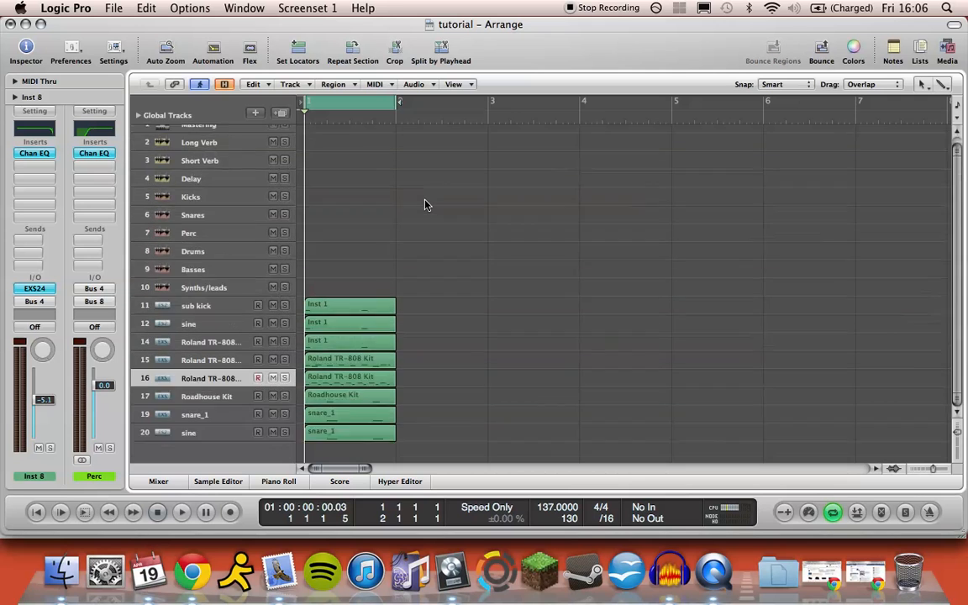
key(ctrl+Right)
key(ctrl+Right)
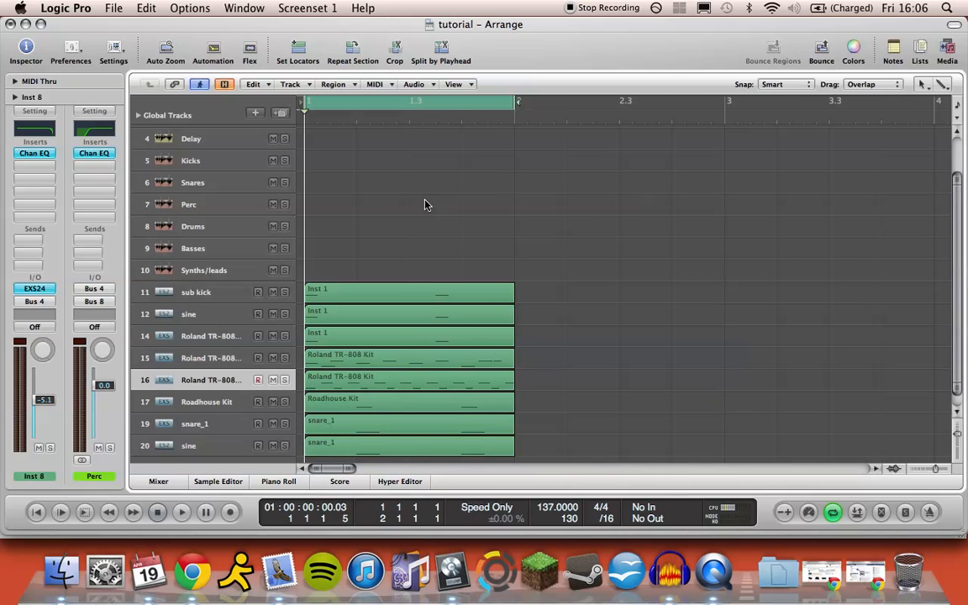
key(ctrl+Up)
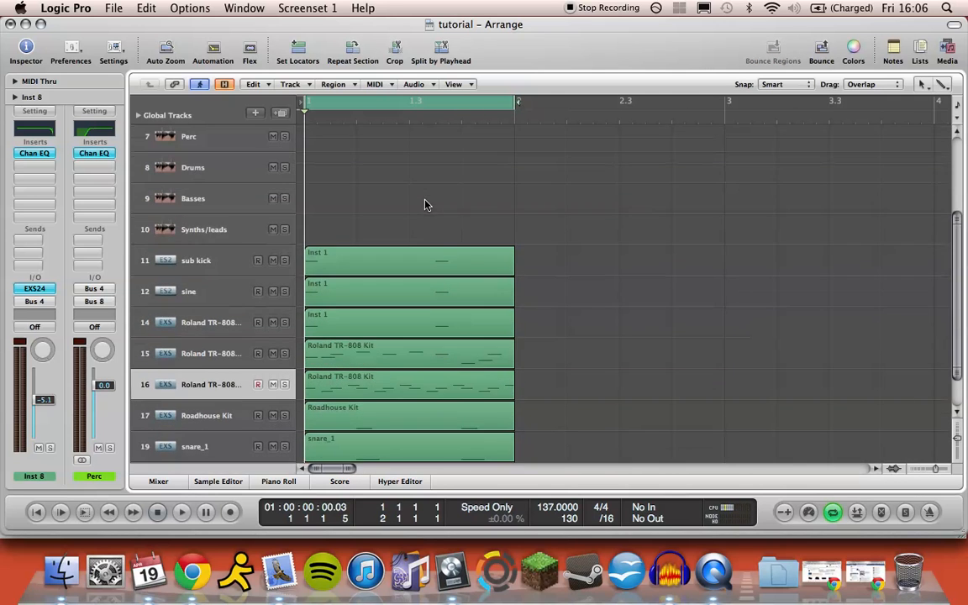
click(247, 324)
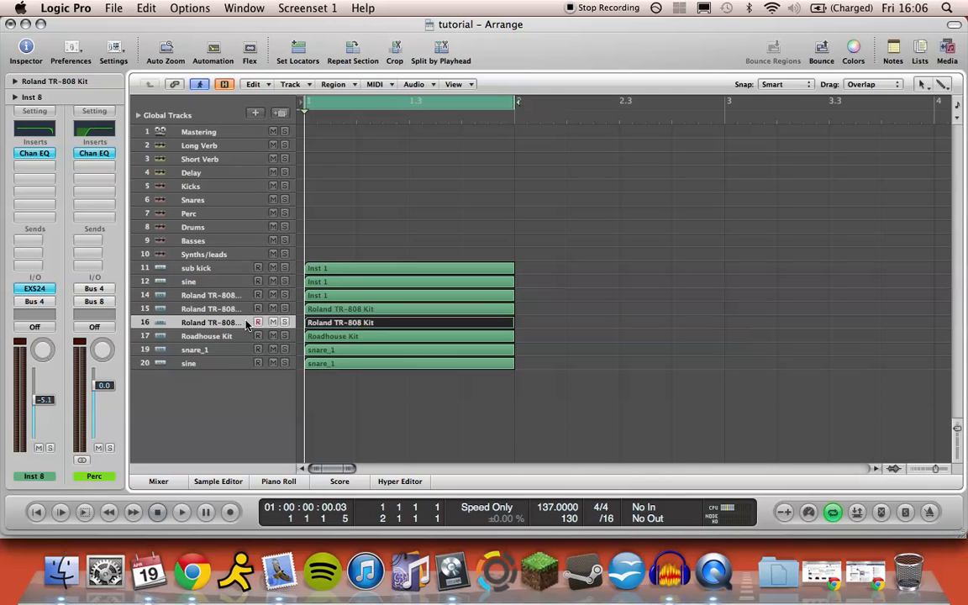
click(434, 397)
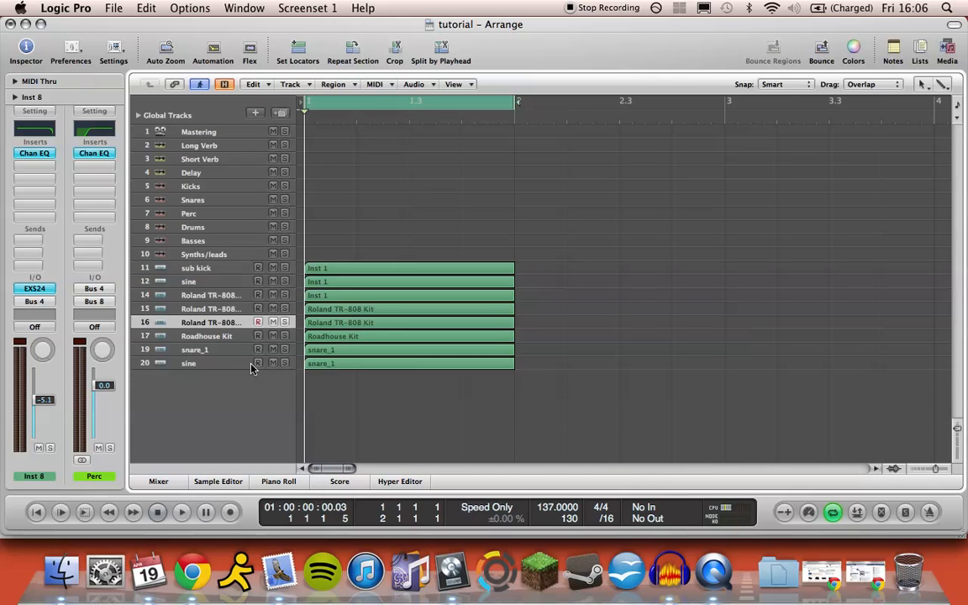
Duplicate the Roadhouse Kit track with its instrument and channel settings as a new track directly beneath it.
click(216, 337)
click(346, 405)
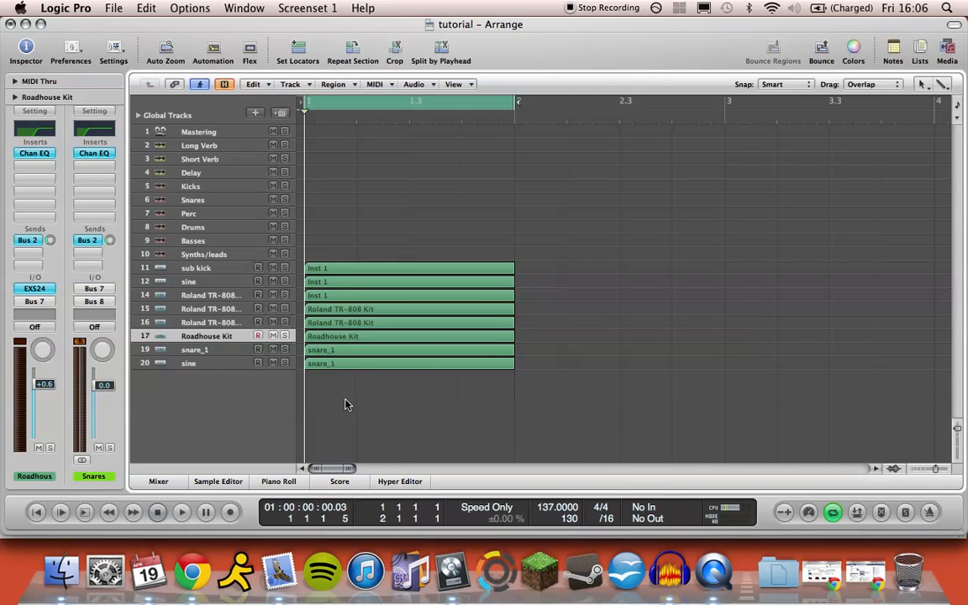
click(224, 337)
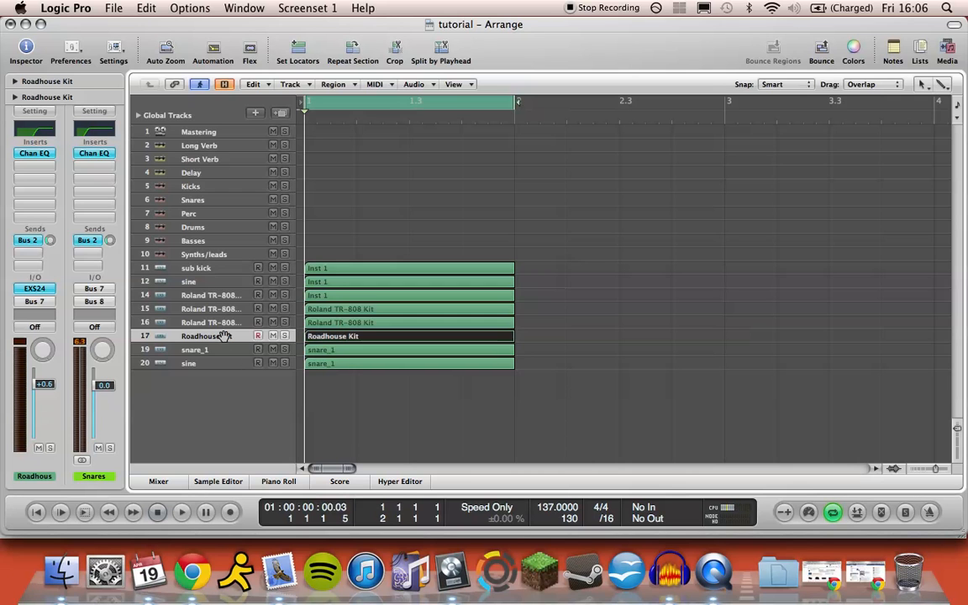
scroll(349, 406, down, 5)
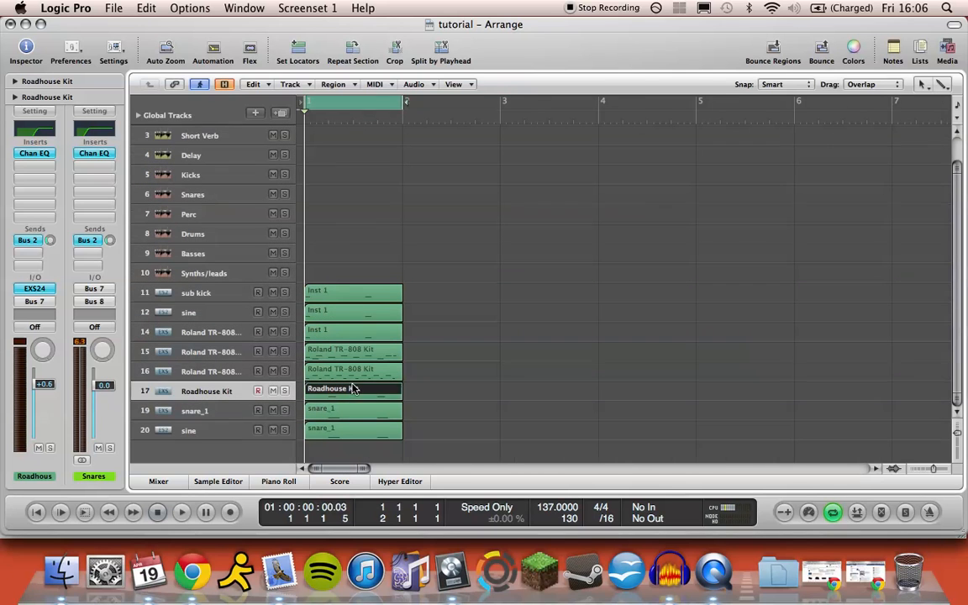
click(284, 113)
scroll(435, 235, up, 5)
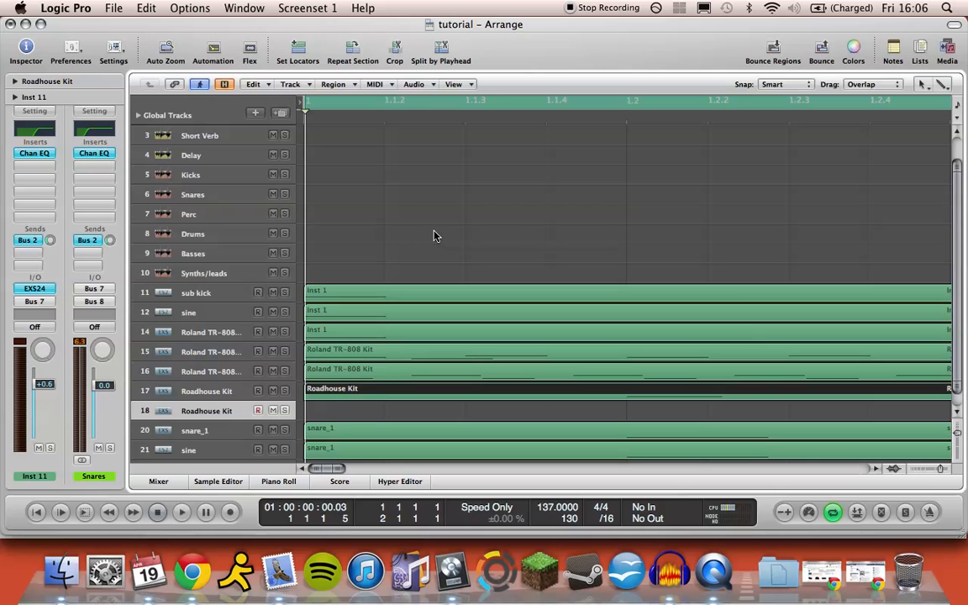
Remove the Channel EQ and Bus 2 send from the duplicated Roadhouse Kit channel and route its output to Bus 4 (Perc).
click(42, 155)
click(34, 241)
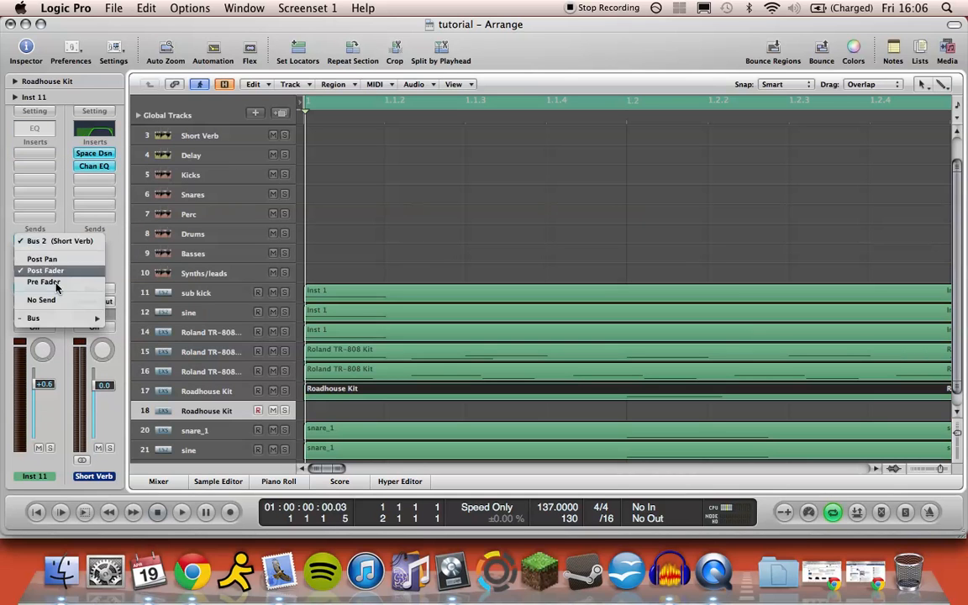
click(49, 299)
click(46, 304)
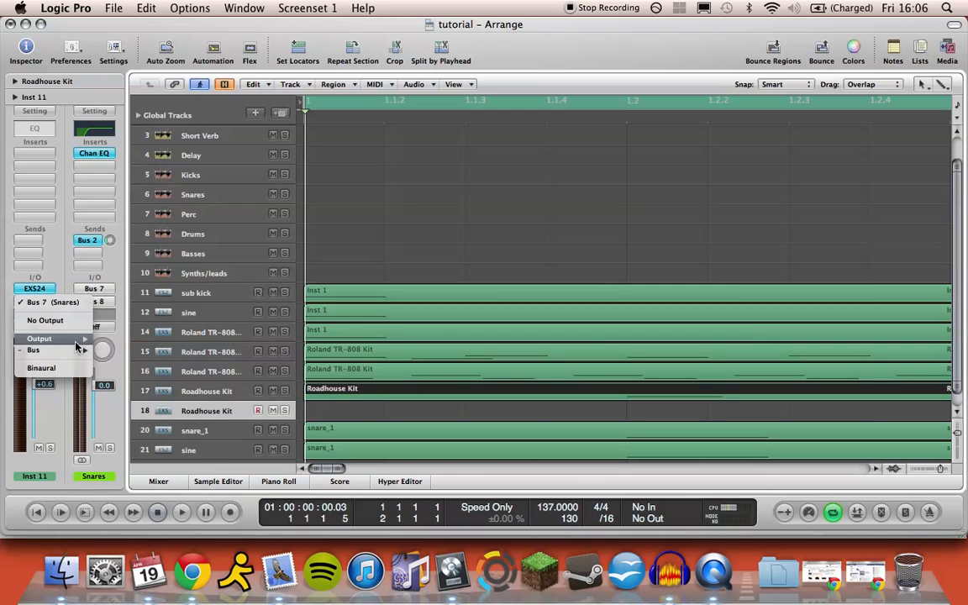
mouse_move(38, 350)
click(170, 48)
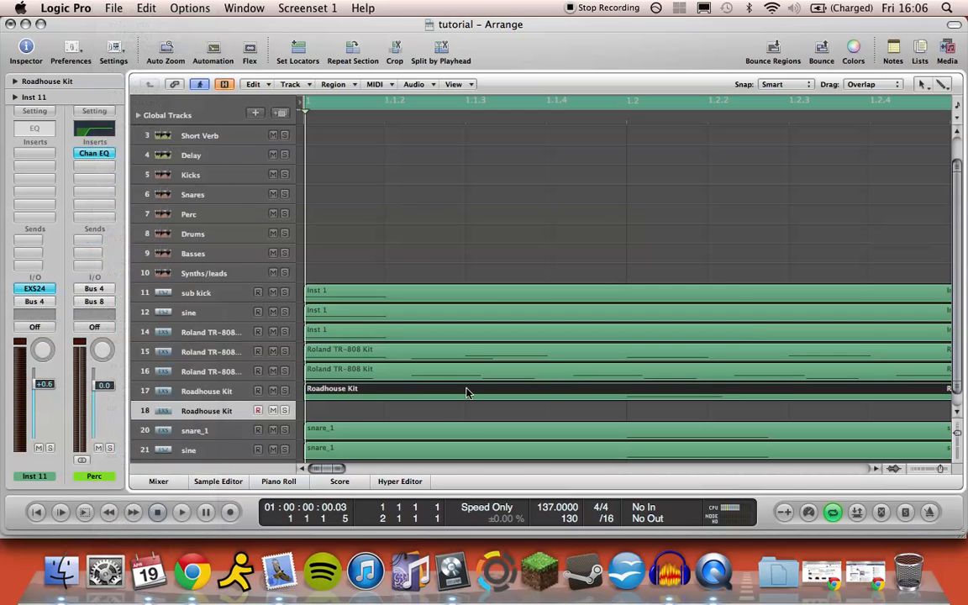
Create an empty one-bar MIDI region on the duplicated Roadhouse Kit track and play the loop with that track soloed.
right_click(348, 413)
key(Escape)
right_click(380, 388)
key(Escape)
right_click(382, 389)
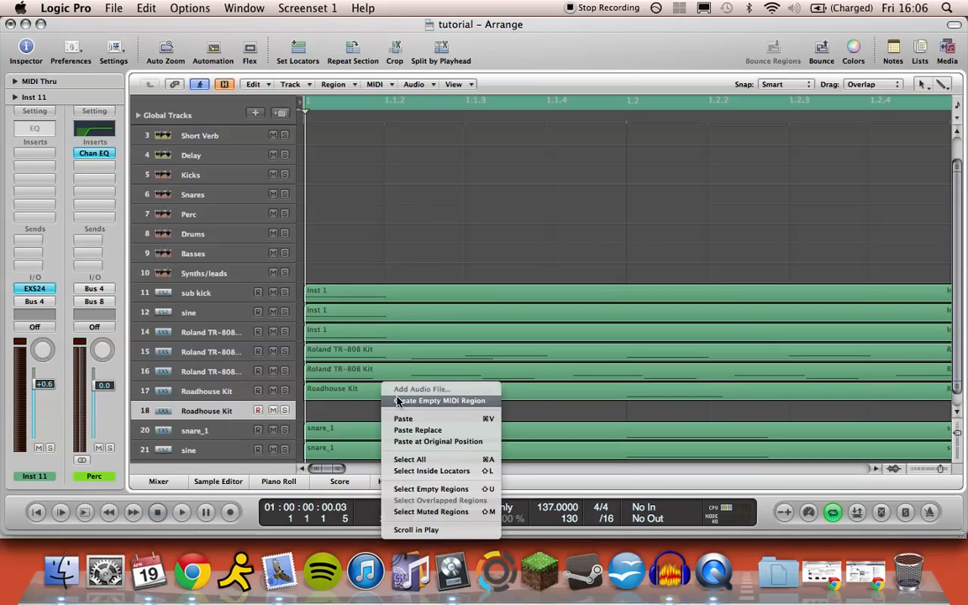
click(398, 402)
key(space)
key(ctrl+Left)
key(space)
Open the new region in the Piano Roll and draw sixteenth notes D#3, D3, C#3 and D3 across beat one.
double_click(355, 412)
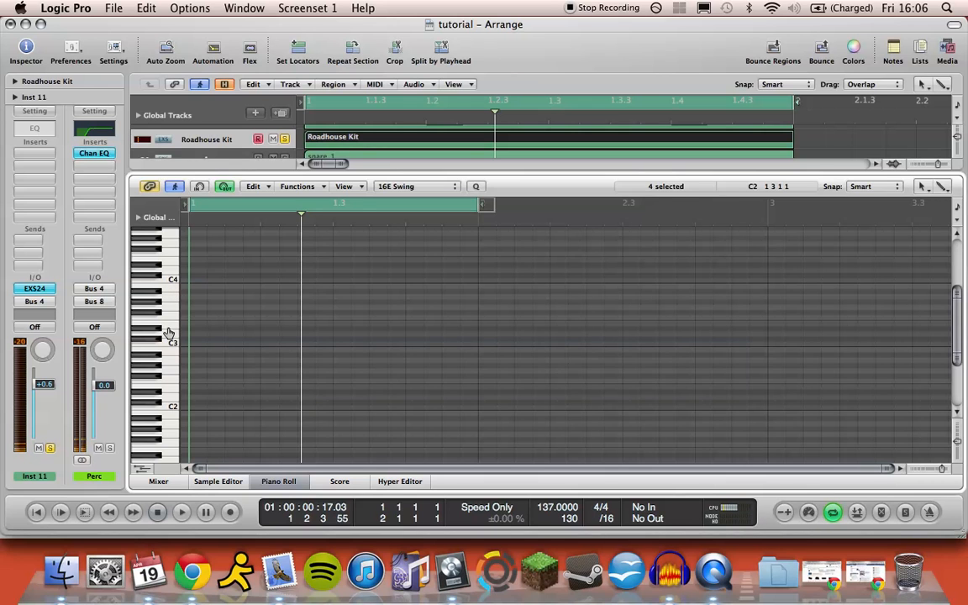
key(ctrl+Right)
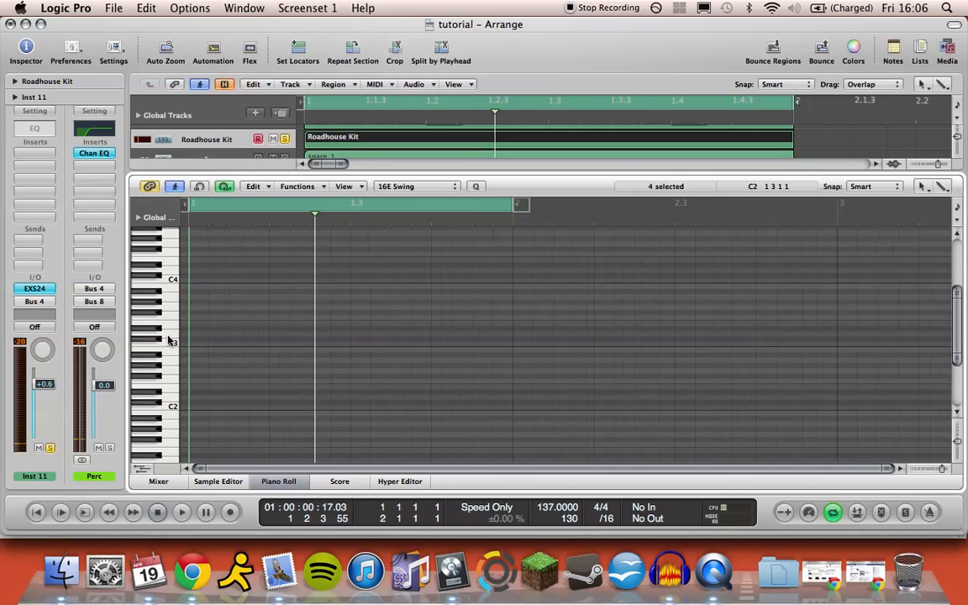
super+click(196, 330)
scroll(195, 330, up, 3)
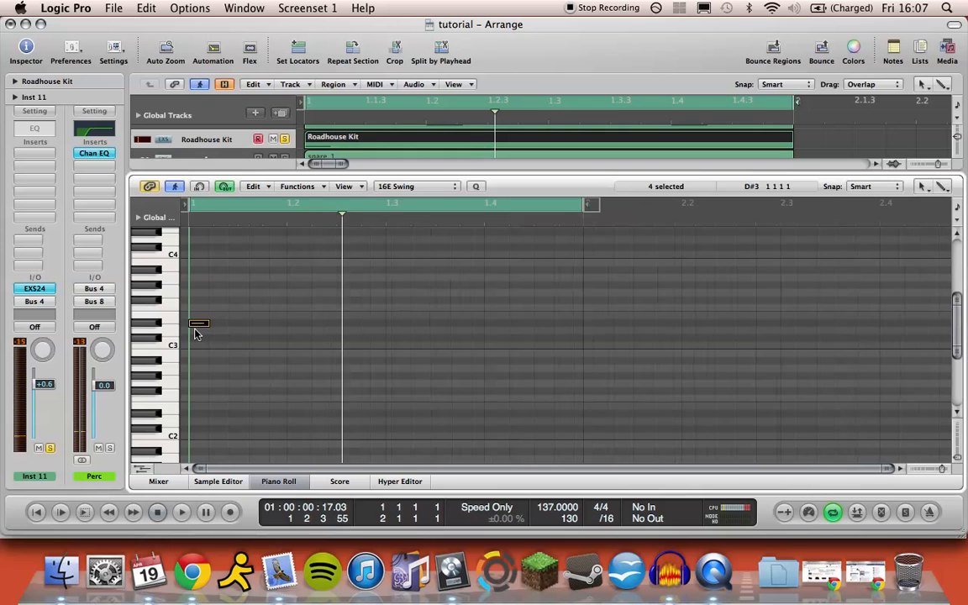
super+click(233, 333)
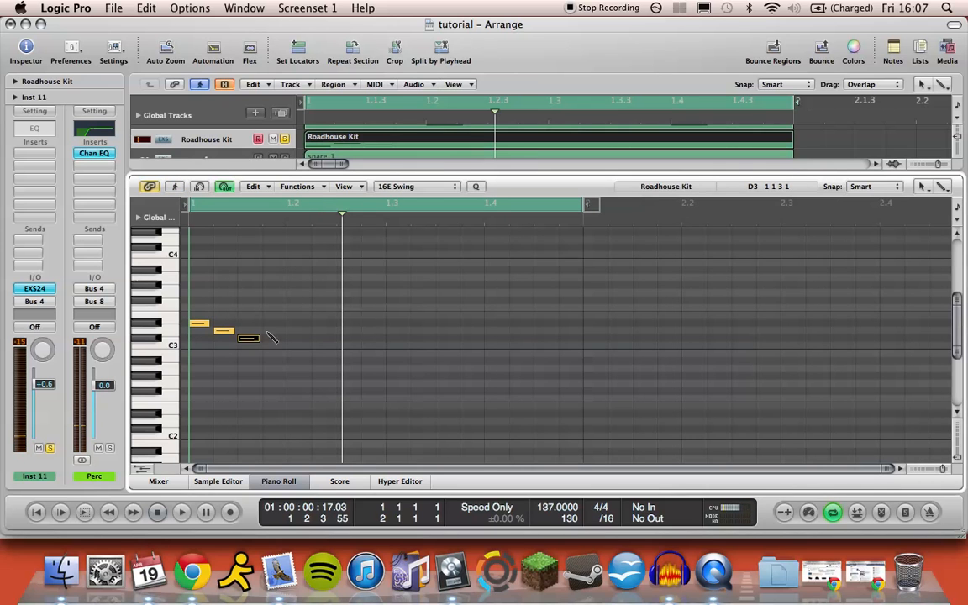
super+click(267, 331)
scroll(270, 334, down, 3)
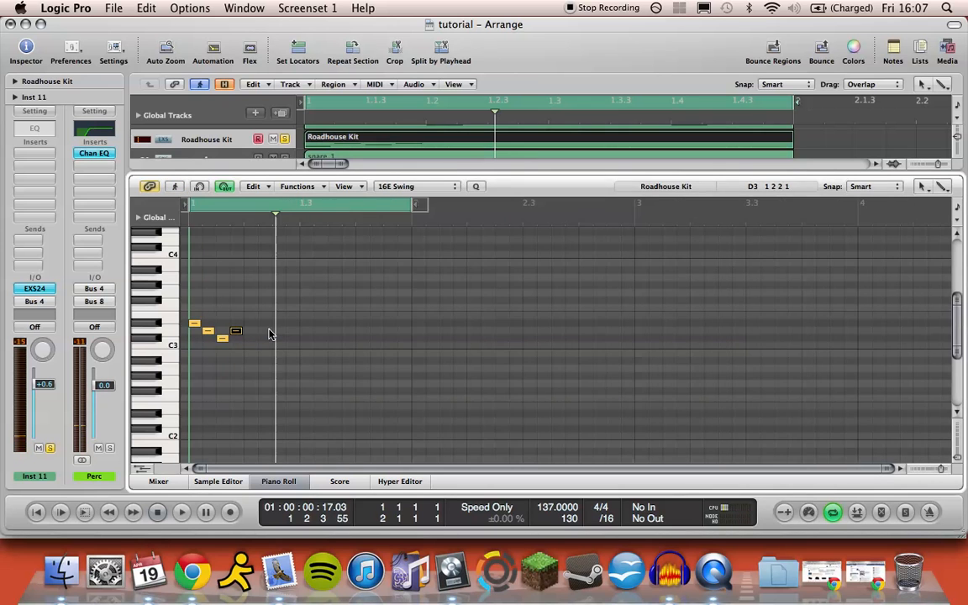
Copy the four-note pattern onto beat two of the region.
drag(280, 373, 251, 326)
scroll(251, 327, up, 3)
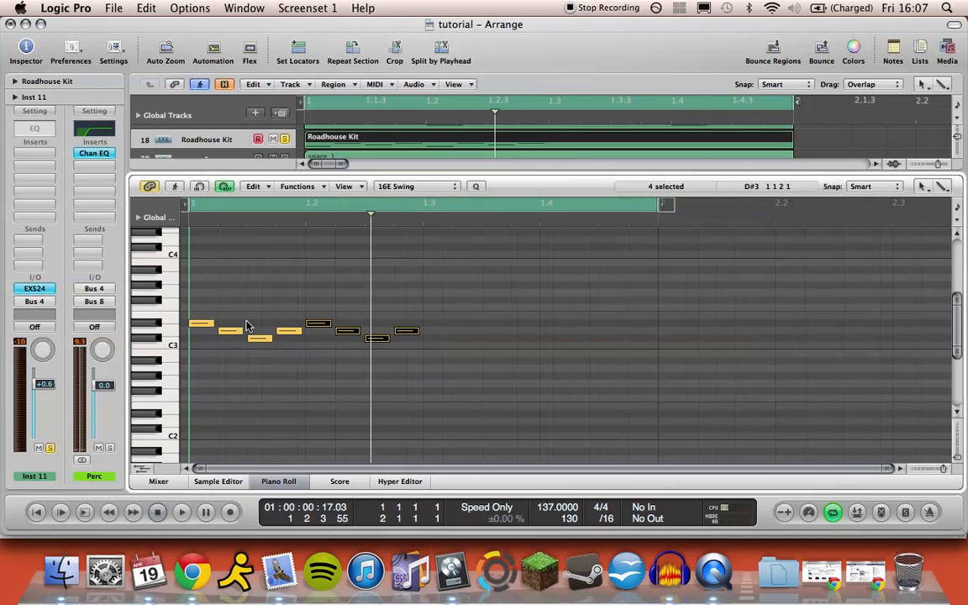
scroll(249, 327, down, 2)
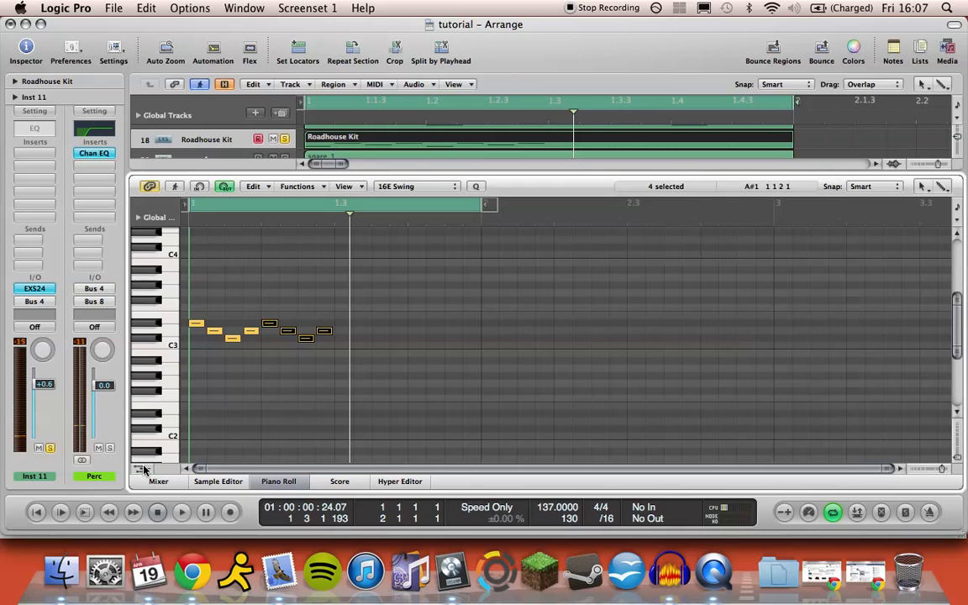
Vary the note velocities so the D#3 notes are strongest and the last D3 of each group softest, repeating the pattern across the bar.
click(143, 469)
drag(260, 452, 261, 271)
click(189, 314)
mouse_move(206, 313)
mouse_down()
mouse_move(207, 344)
mouse_move(225, 338)
mouse_move(226, 323)
mouse_move(244, 344)
mouse_move(245, 367)
mouse_up()
mouse_move(261, 314)
mouse_down()
mouse_move(279, 338)
mouse_move(300, 321)
mouse_move(324, 337)
mouse_move(324, 370)
mouse_move(345, 373)
mouse_move(214, 338)
mouse_move(195, 322)
mouse_move(345, 328)
mouse_up()
click(143, 469)
Quantize all sixteen notes to 16E Swing and play the pattern to check the groove.
drag(542, 379, 190, 305)
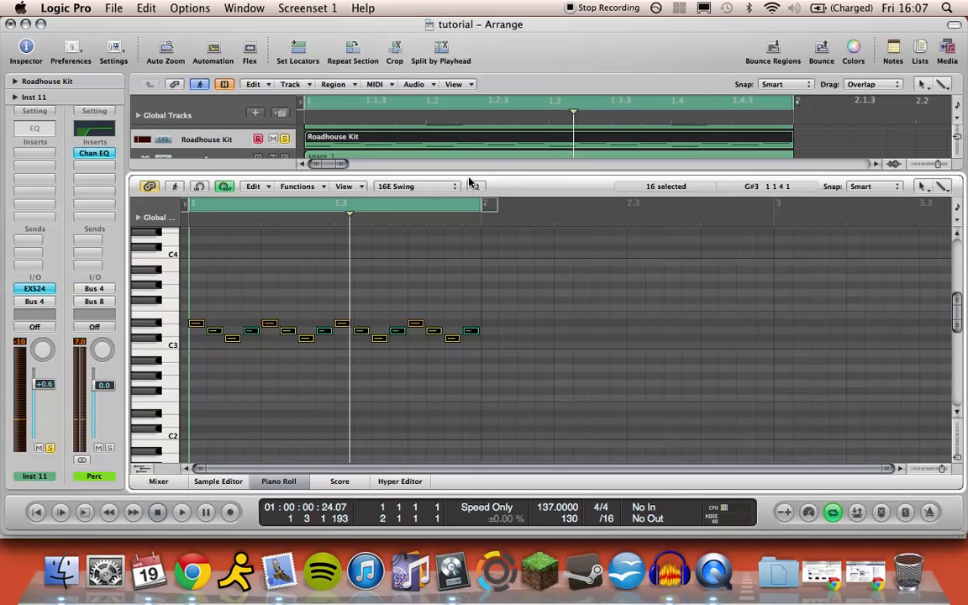
click(475, 187)
key(space)
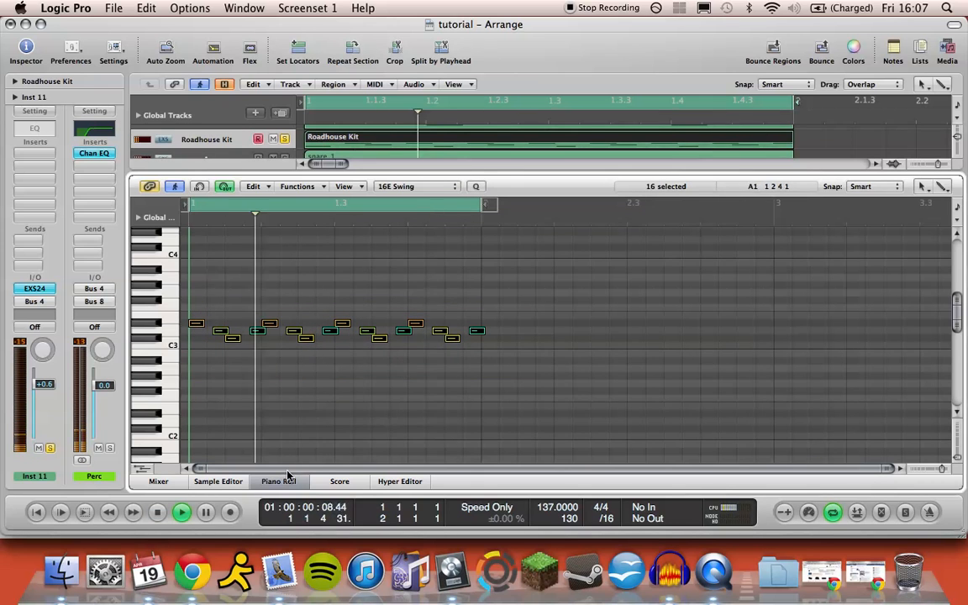
click(333, 428)
key(space)
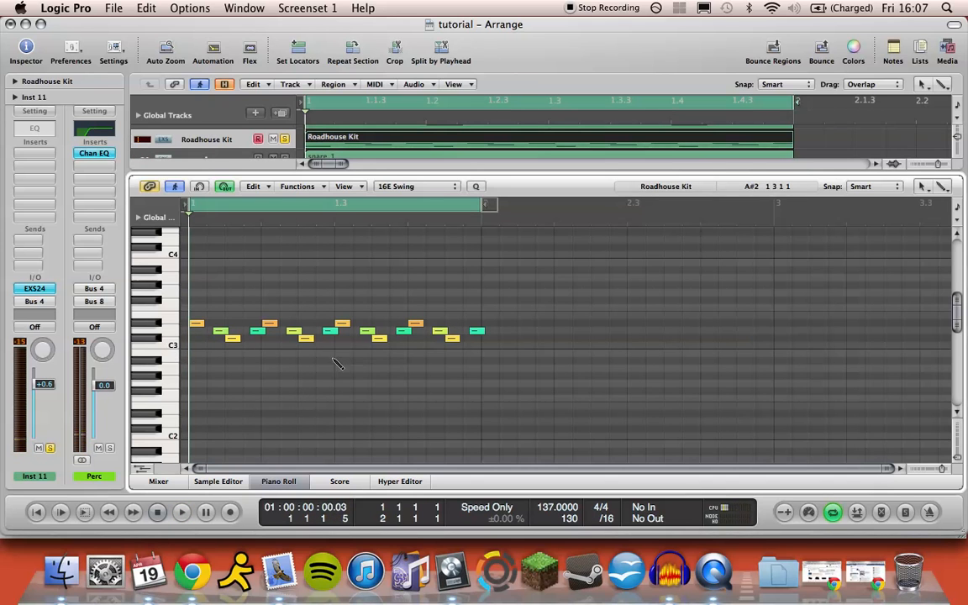
Add F3 notes at 1 2 4 and 1 3 2, quantize them to 16E Swing and play the pattern.
drag(323, 358, 325, 308)
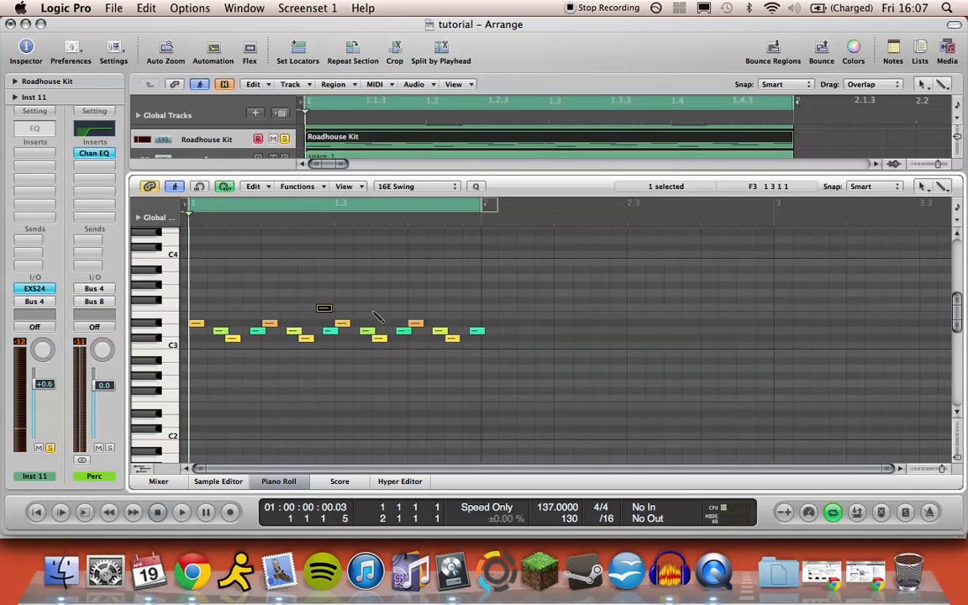
drag(394, 311, 290, 280)
key(space)
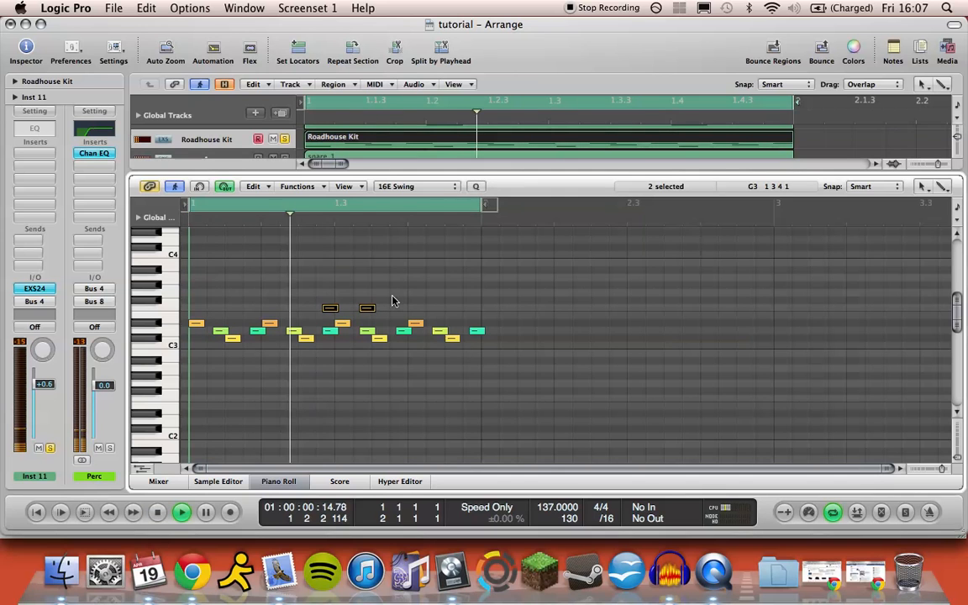
Close the Piano Roll, take the track out of solo and set the Inst 11 channel to -4.5 dB during playback.
click(281, 480)
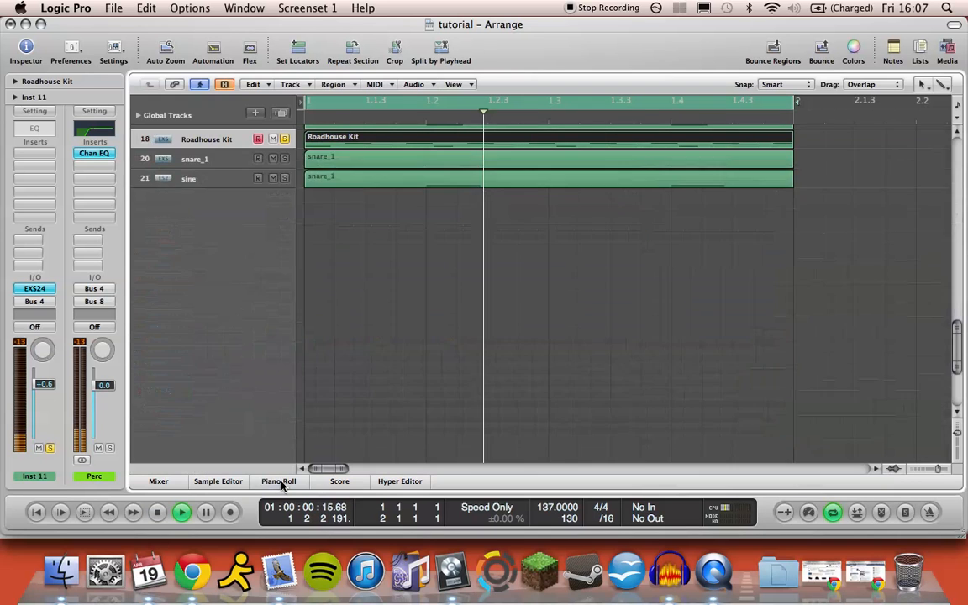
drag(44, 384, 50, 442)
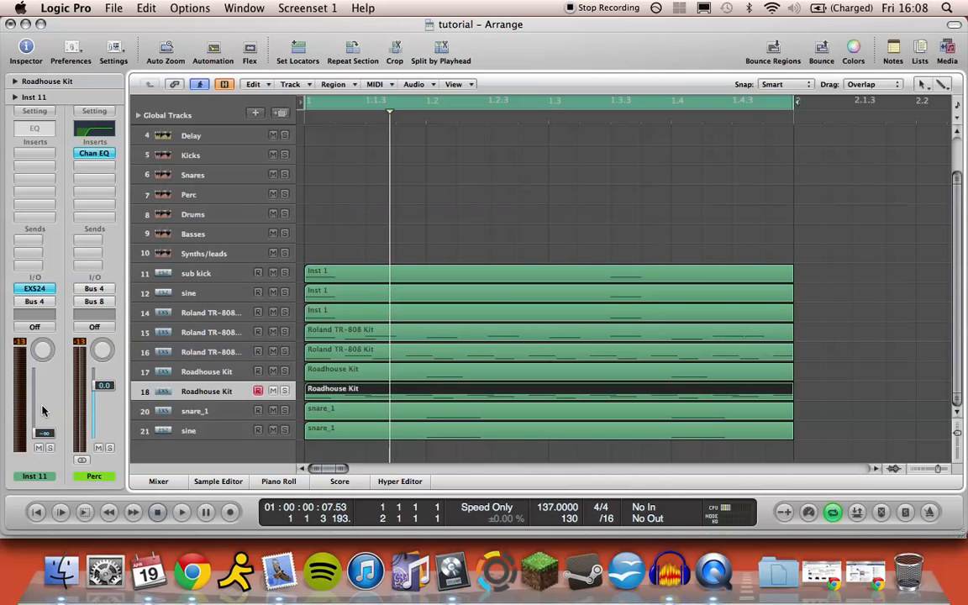
key(space)
drag(42, 433, 43, 398)
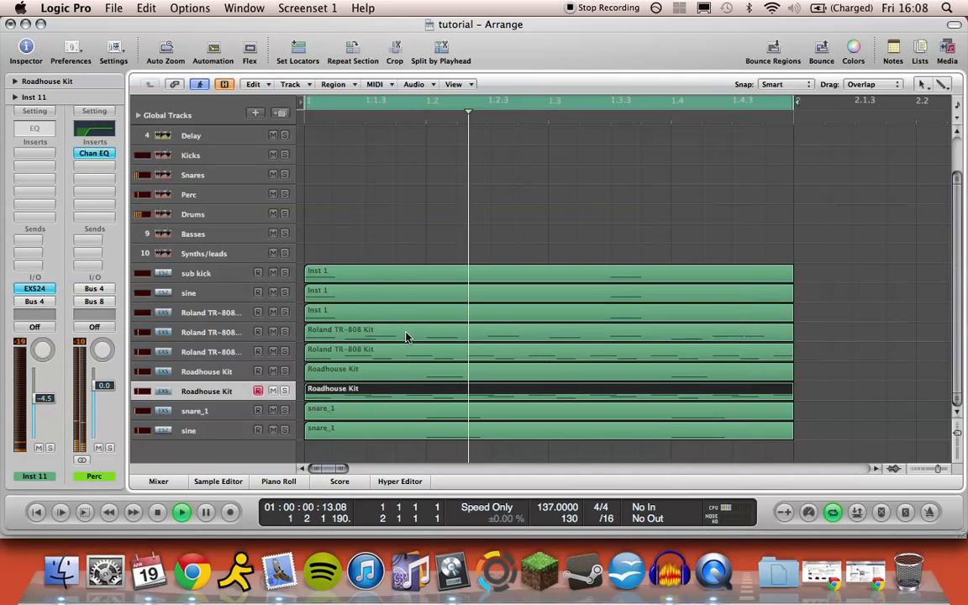
scroll(407, 335, down, 5)
click(493, 351)
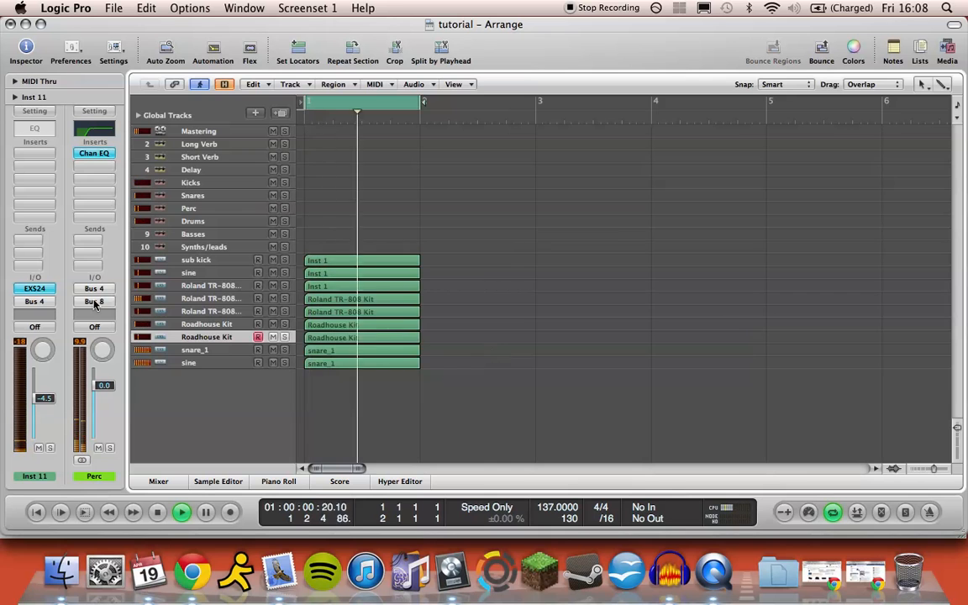
Open the Inst 11 EXS24 sampler, stop playback and shorten the ENV 2 amp decay to about 20.428 ms.
click(35, 288)
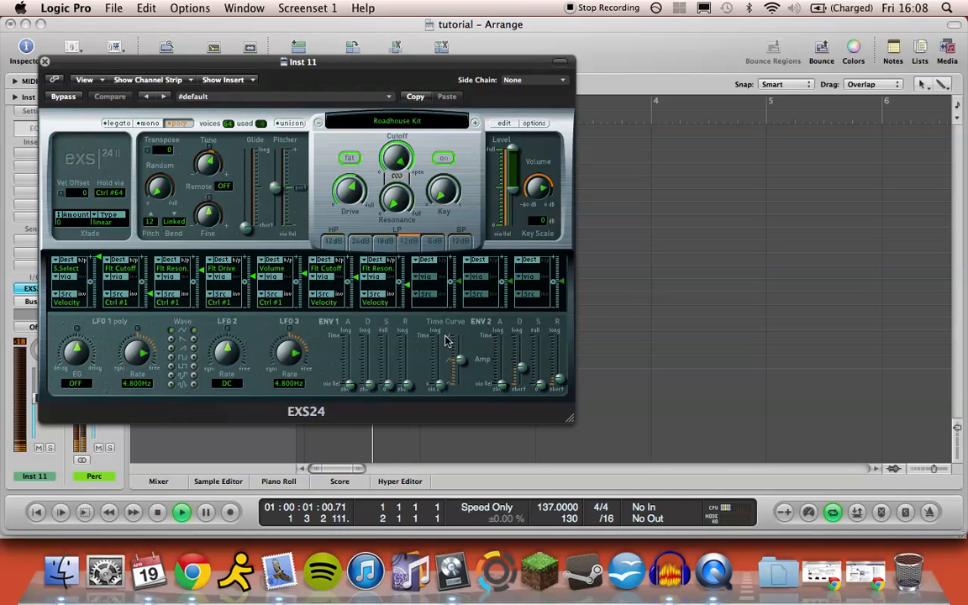
key(space)
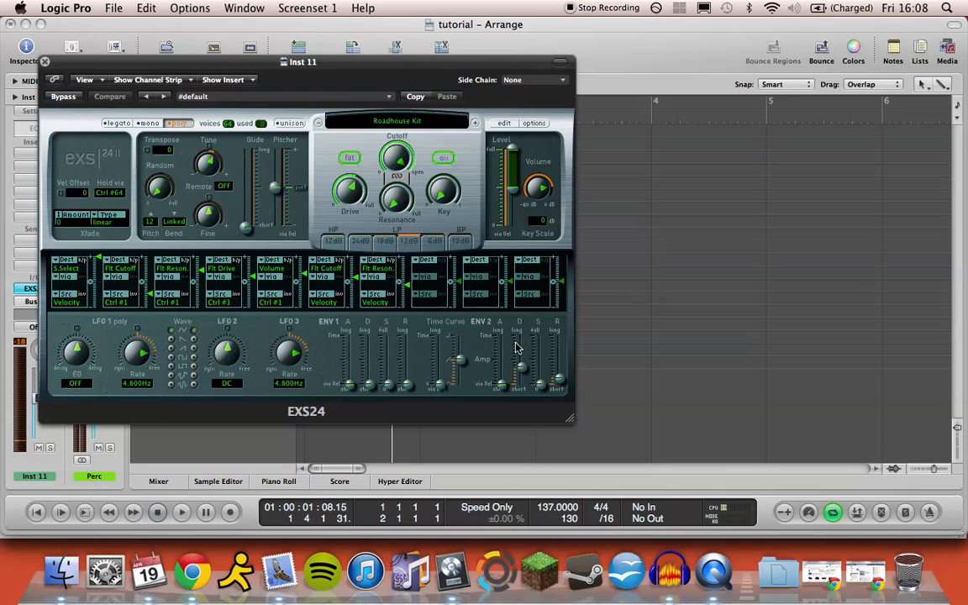
drag(519, 349, 519, 356)
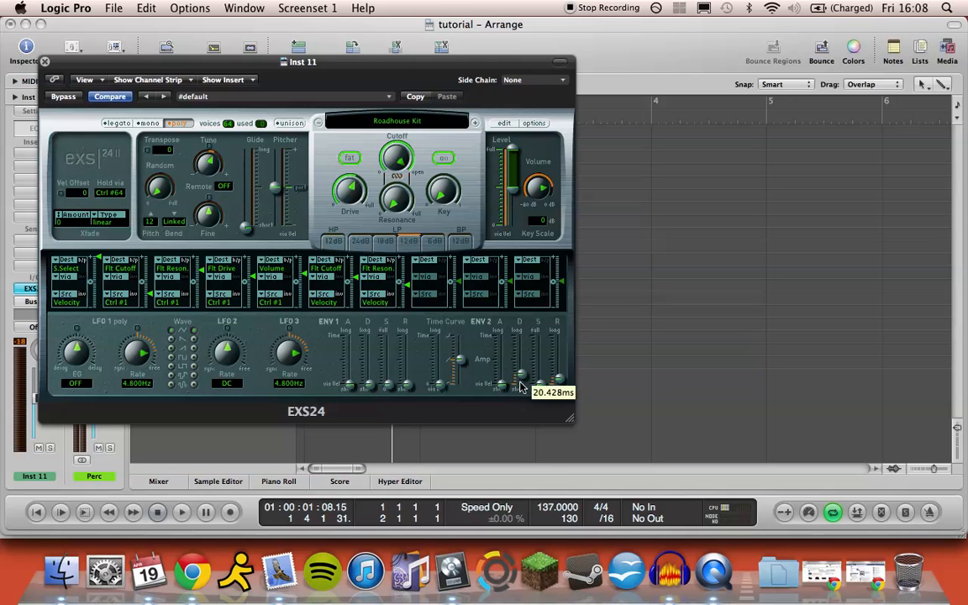
Fine-tune the ENV 2 amp decay during playback, close the sampler and lower the Inst 11 channel to -5.2 dB.
key(space)
mouse_move(522, 384)
drag(519, 381, 520, 384)
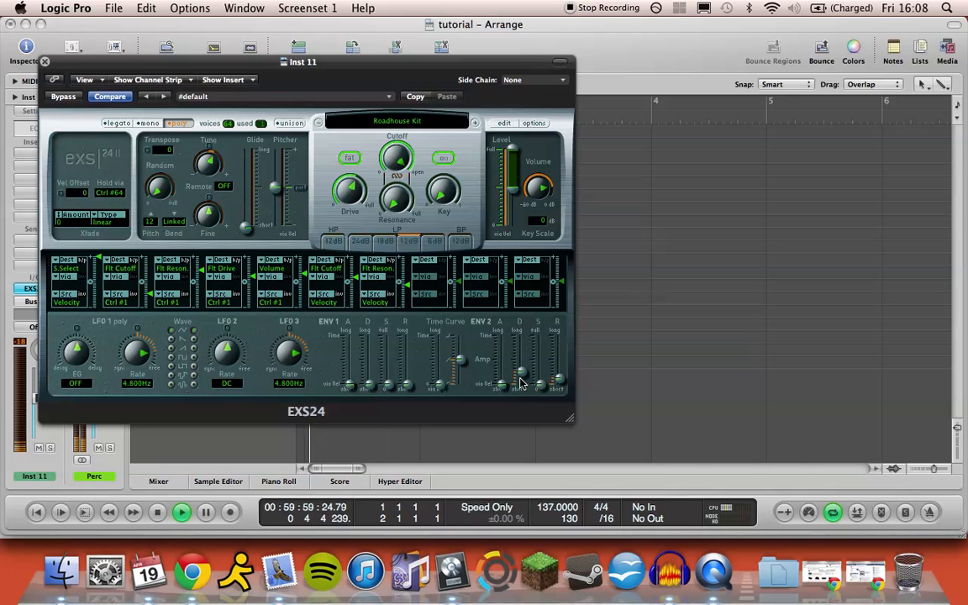
click(44, 63)
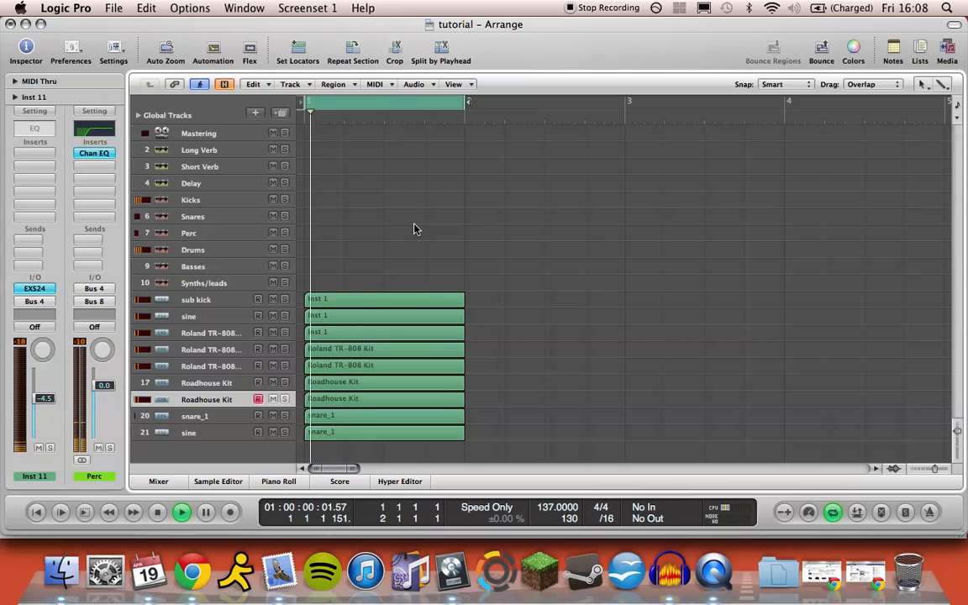
scroll(496, 242, up, 5)
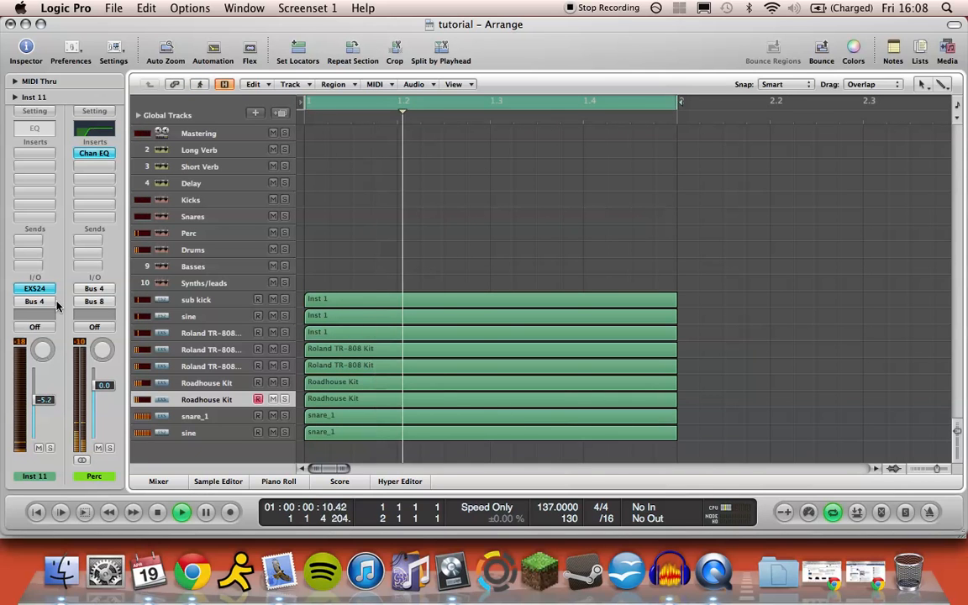
Select the snare_1 track and set the Snares channel's Bus 2 send to -21.0 dB during playback.
click(187, 414)
drag(111, 242, 111, 253)
key(space)
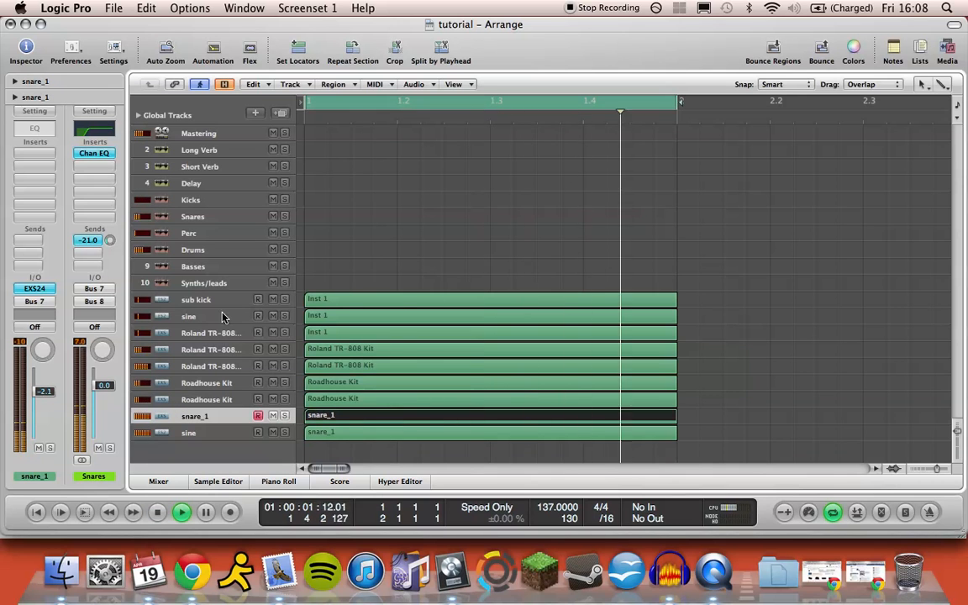
key(space)
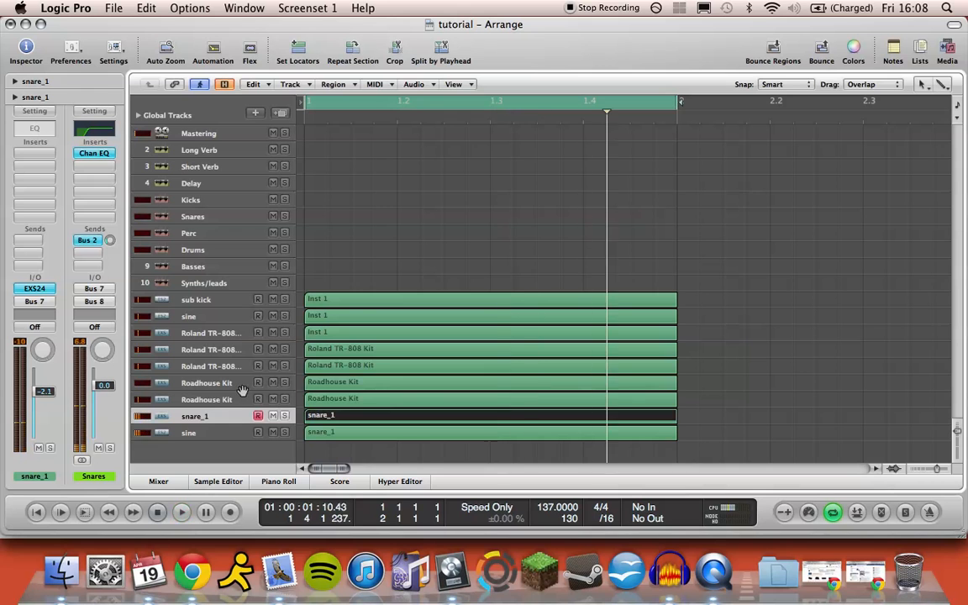
Add a Bus 2 send at about -18.5 dB to the Inst 11 channel of Roadhouse Kit track 18 and play the loop.
click(237, 399)
click(37, 243)
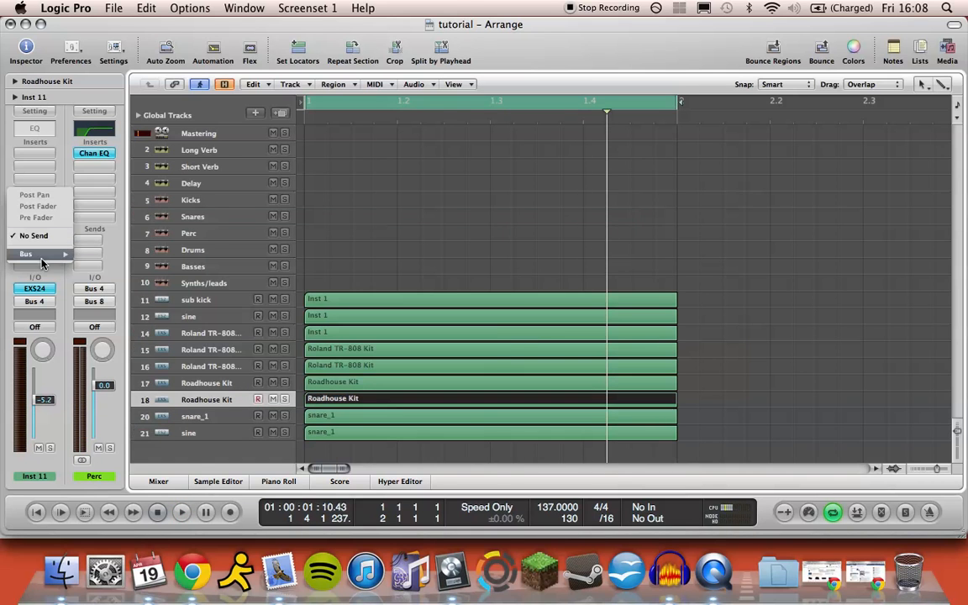
click(61, 219)
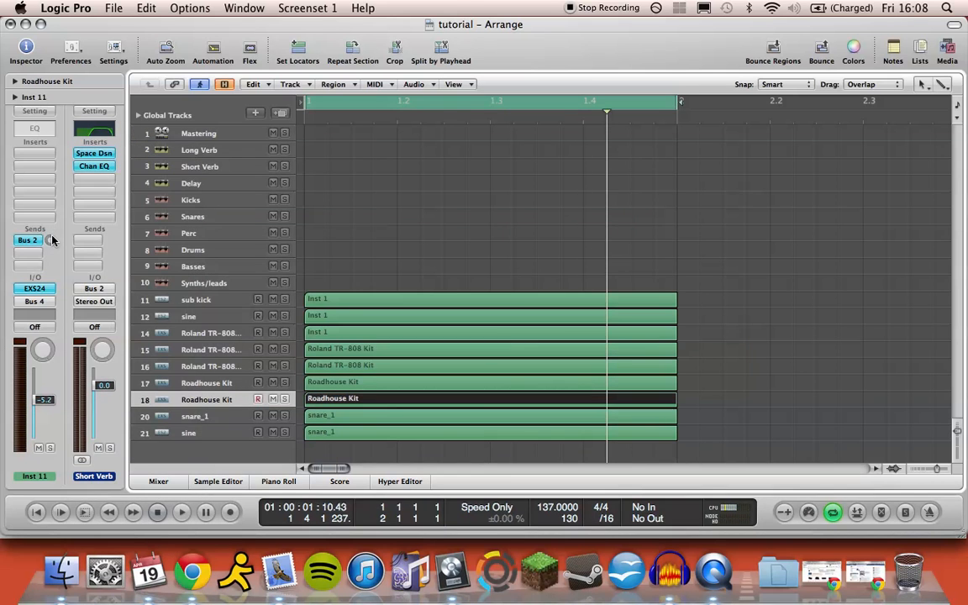
key(space)
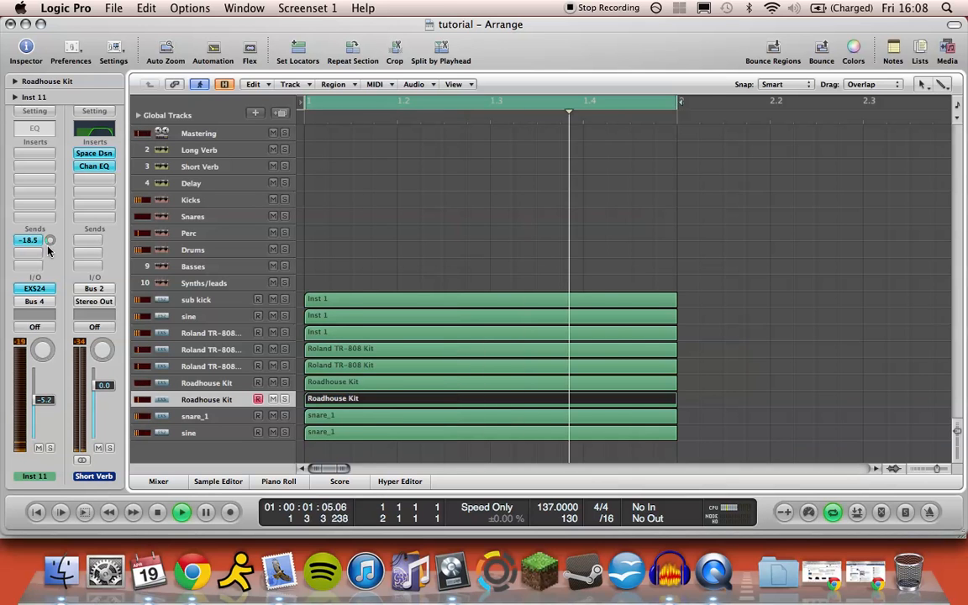
scroll(372, 367, down, 5)
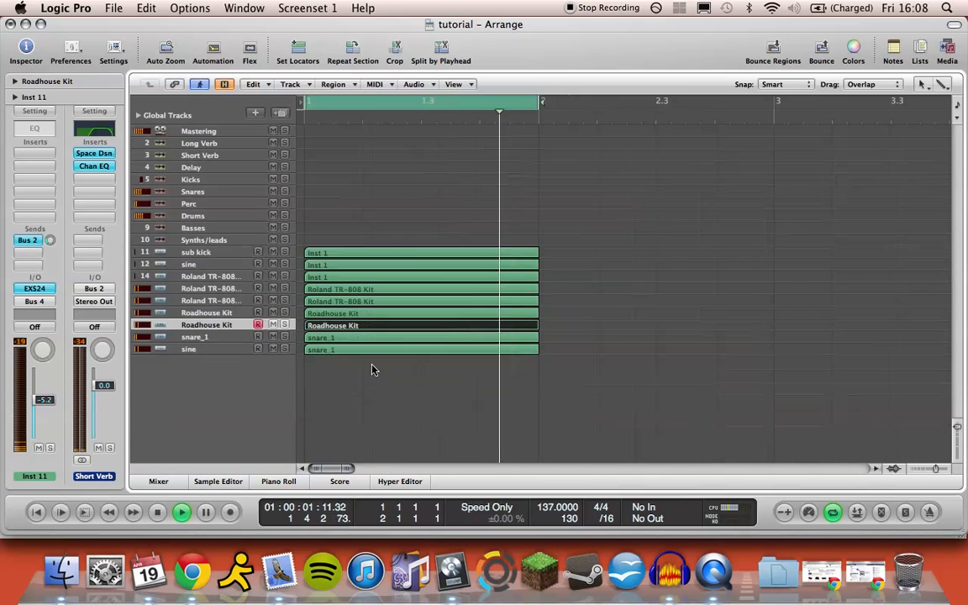
click(573, 393)
scroll(573, 393, down, 2)
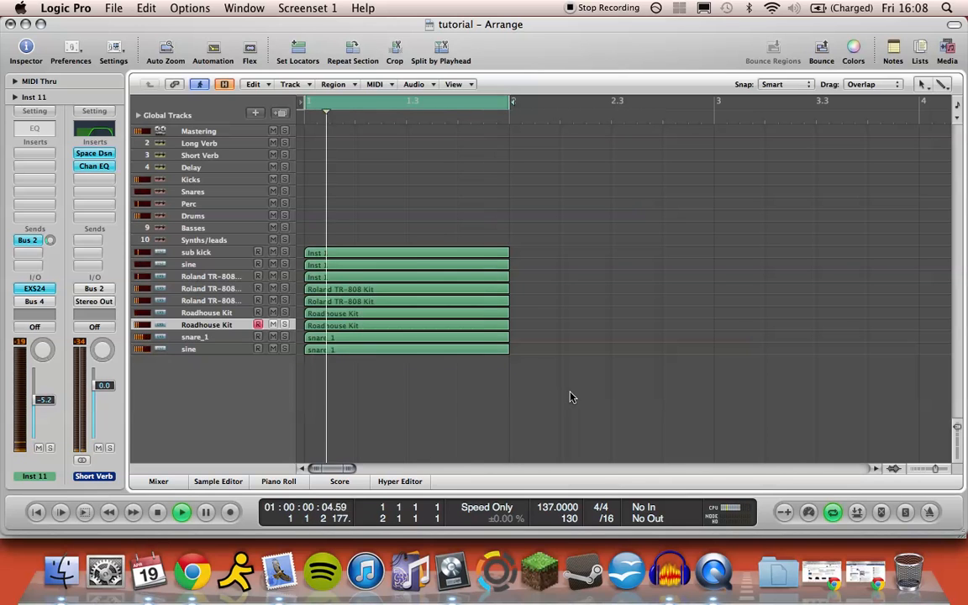
key(space)
Create a new software instrument track below the sine track and load a stereo EXS24 sampler on it.
double_click(206, 383)
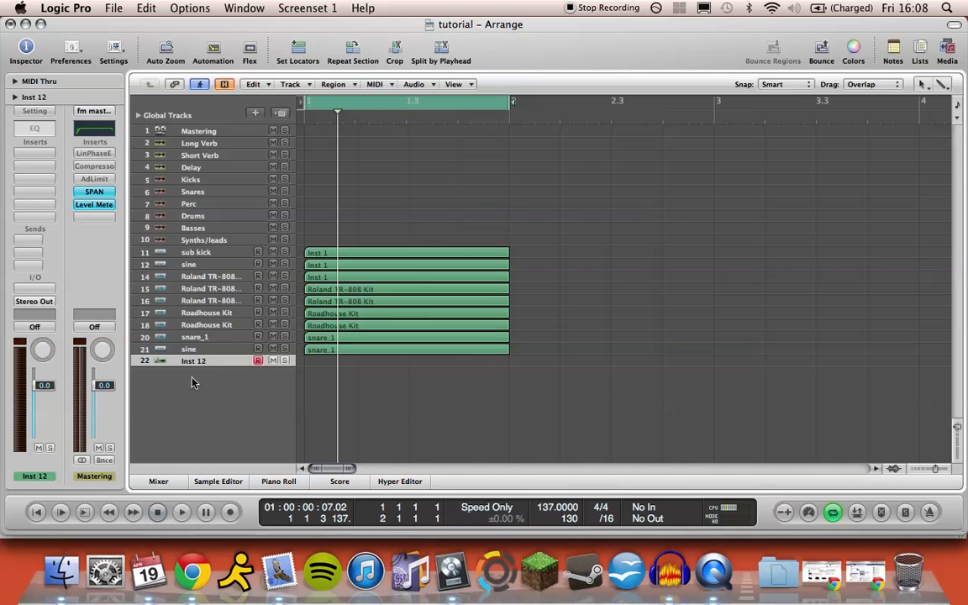
click(48, 288)
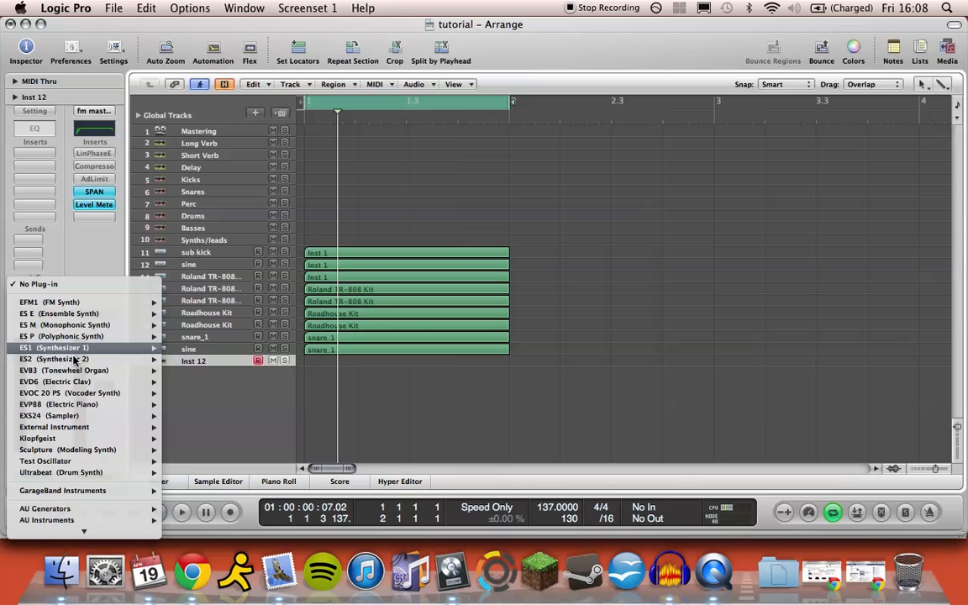
mouse_move(74, 360)
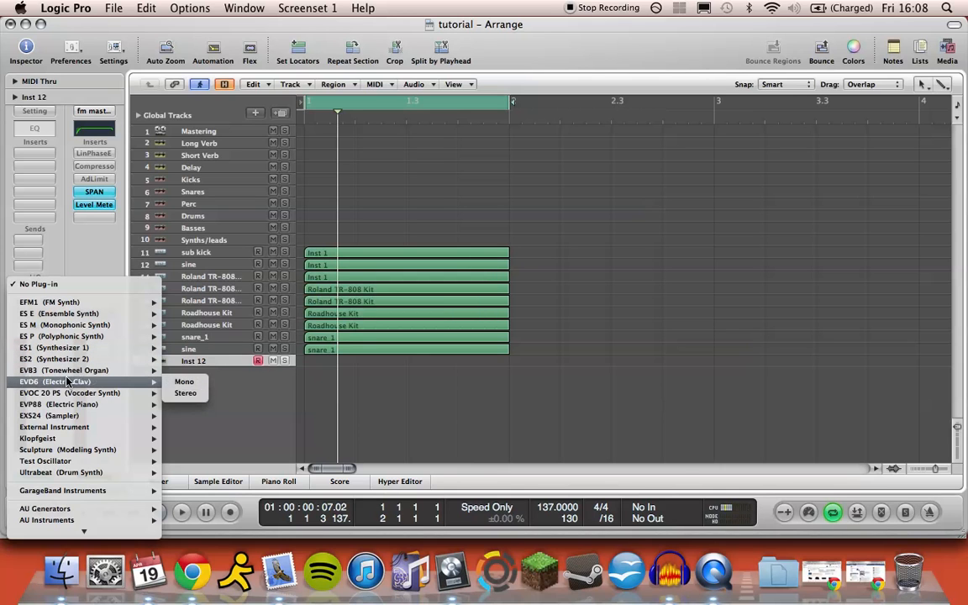
mouse_move(69, 438)
mouse_move(70, 418)
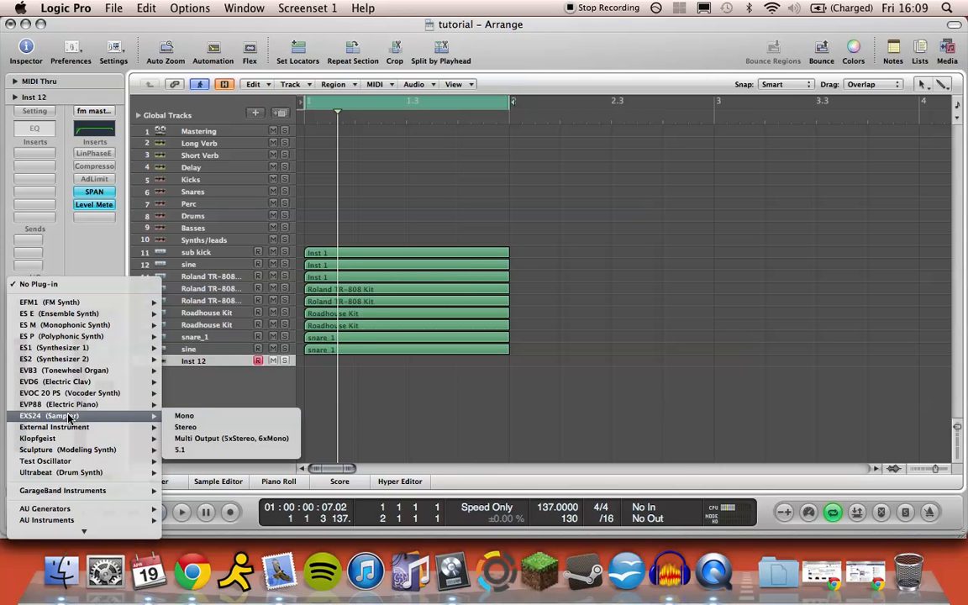
click(187, 427)
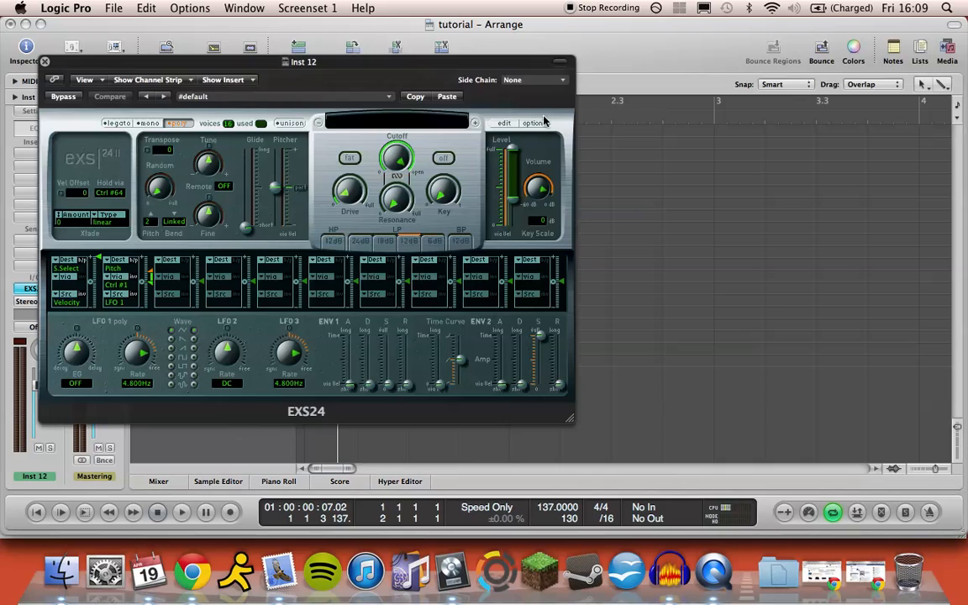
Load the factory Roland TR-909 Kit from the electronic drum kits into the sampler and close its window.
click(372, 120)
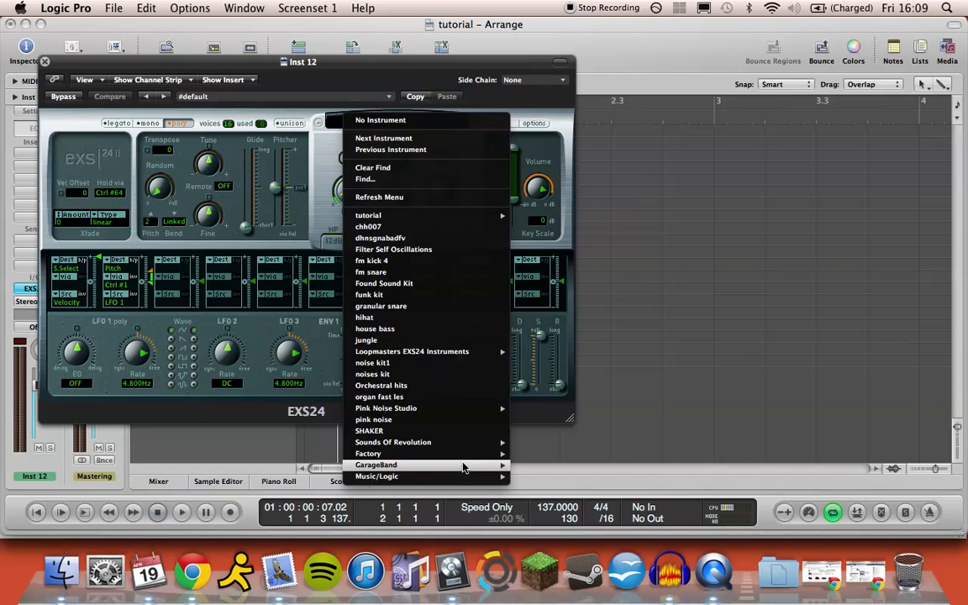
mouse_move(542, 444)
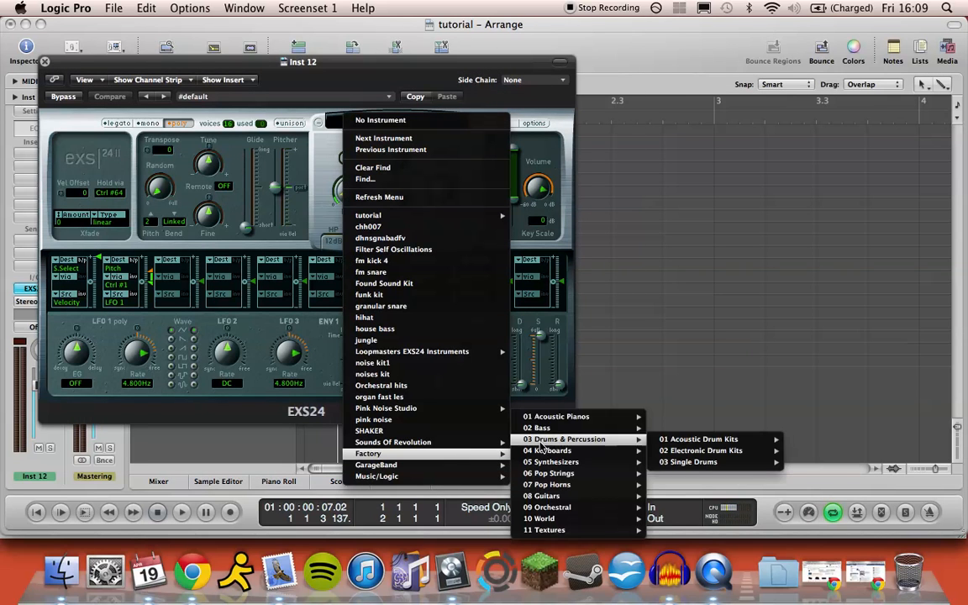
mouse_move(672, 453)
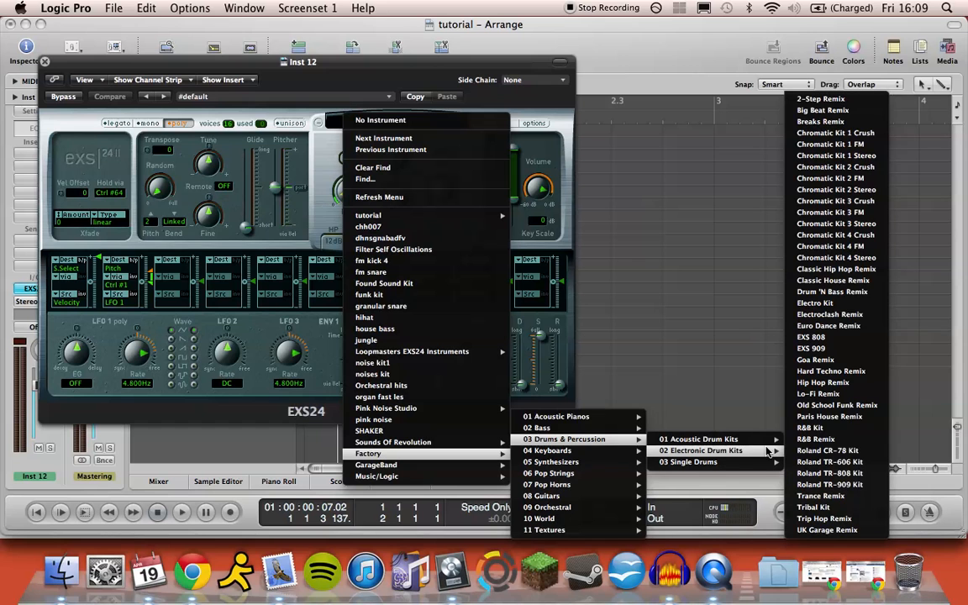
click(829, 485)
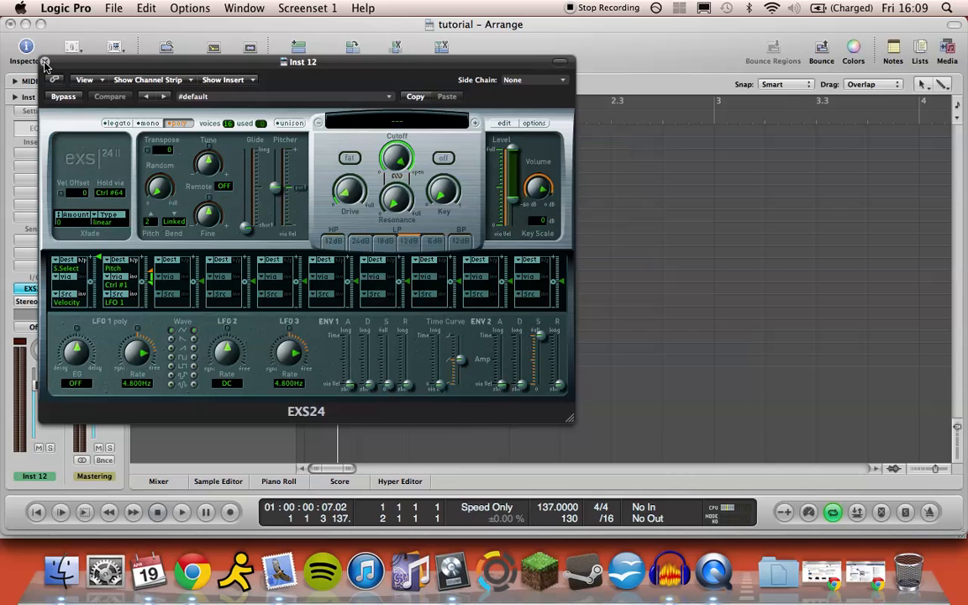
click(46, 62)
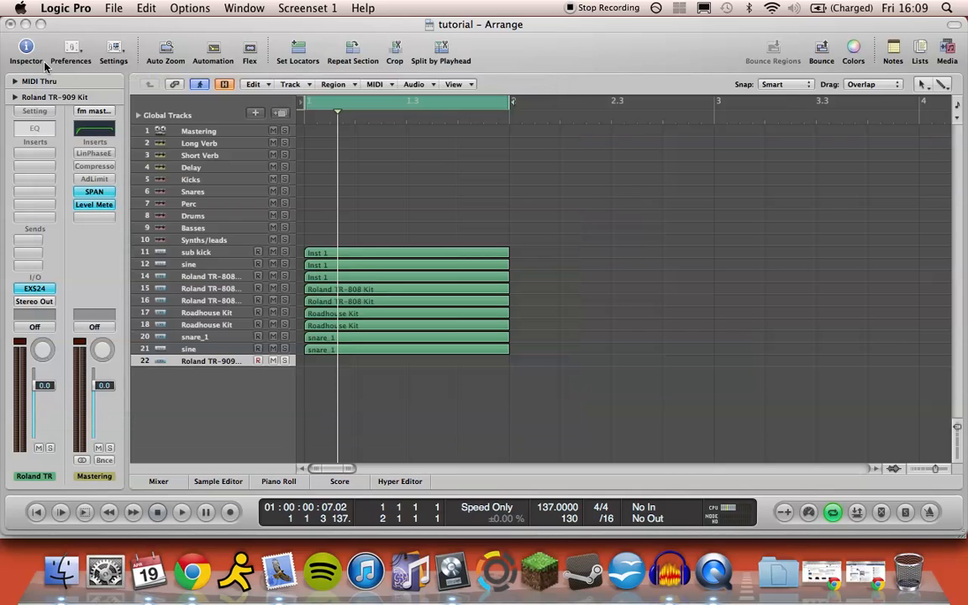
Create an empty one-bar MIDI region on the Roland TR-909 Kit track and open it in the Piano Roll.
right_click(323, 360)
click(372, 391)
double_click(391, 365)
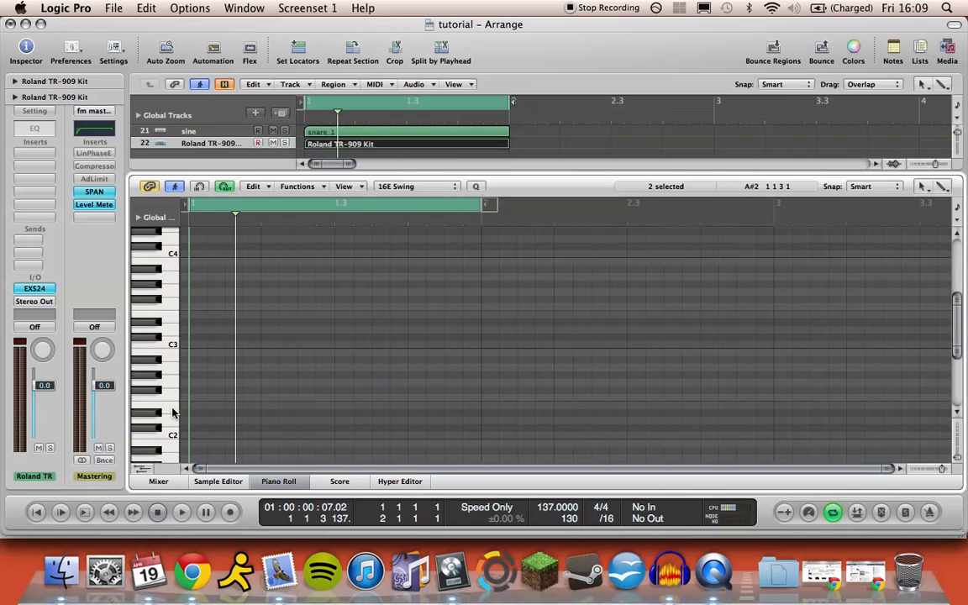
Add four A#1 notes on the offbeats at 1 1 3, 1 2 3, 1 3 3 and 1 4 3.
scroll(172, 413, down, 3)
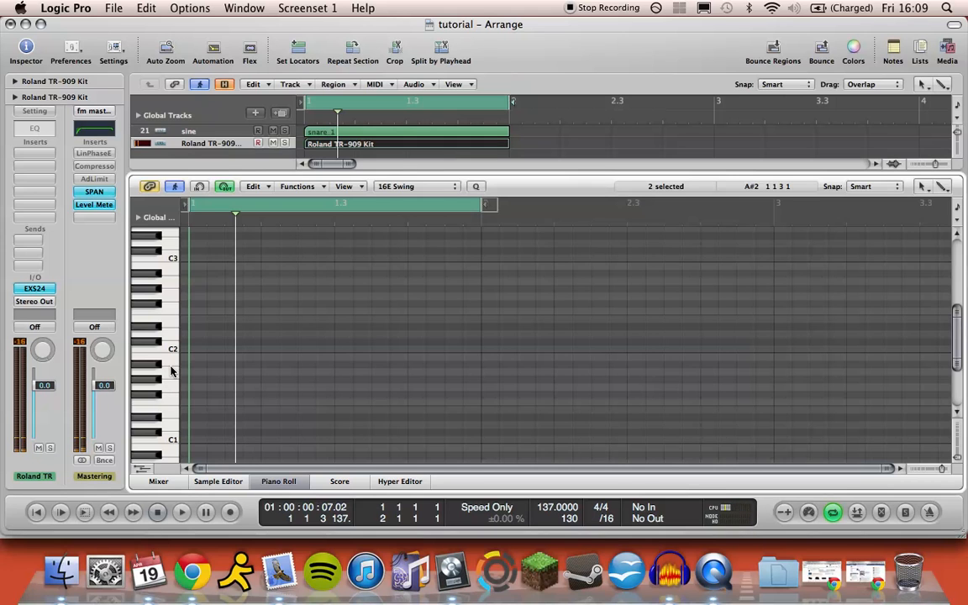
super+click(232, 365)
drag(232, 364, 248, 364)
super+click(305, 358)
drag(310, 357, 311, 365)
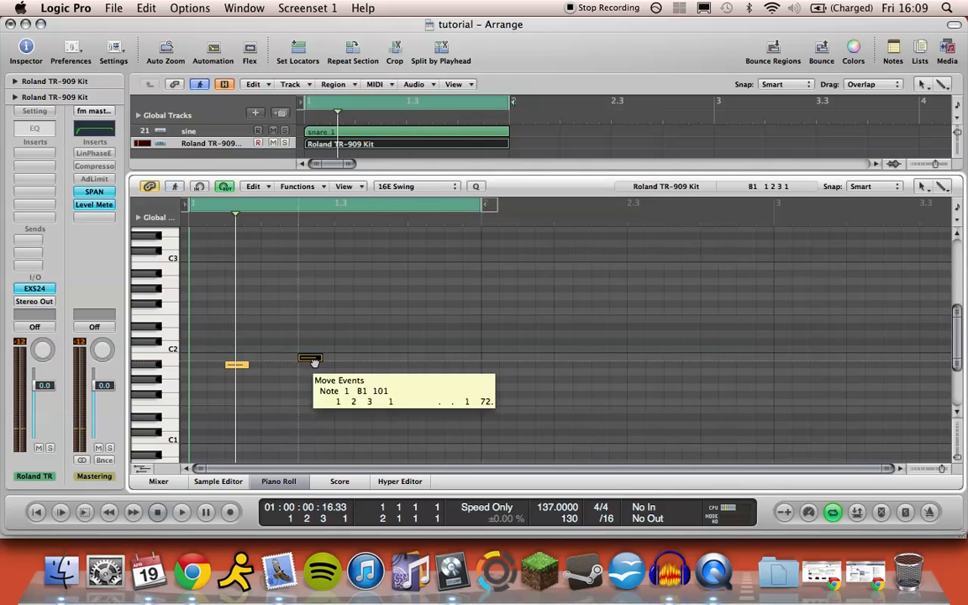
super+click(380, 364)
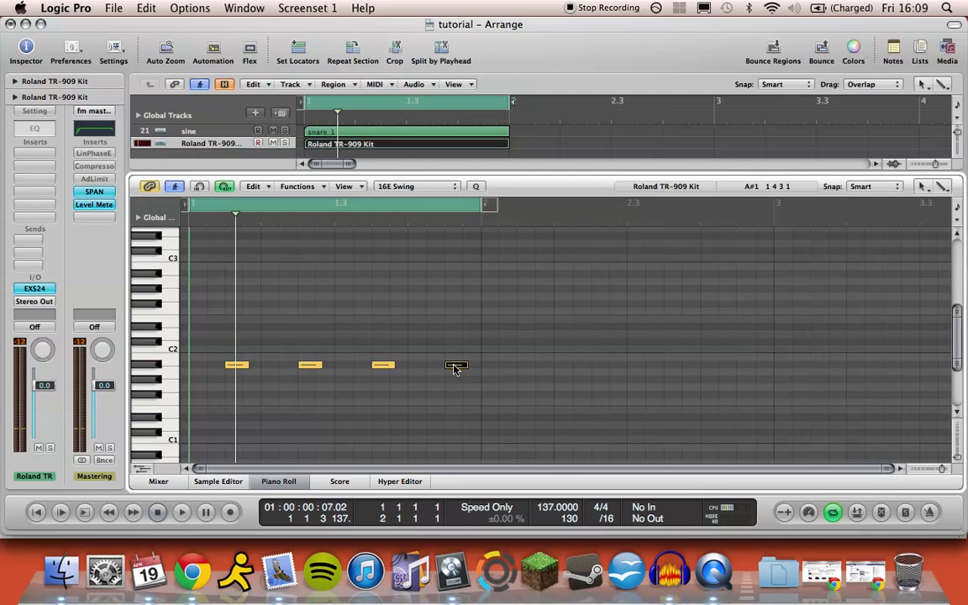
Close the Piano Roll, solo the Roland TR-909 Kit track and play the loop.
key(p)
scroll(454, 368, up, 5)
click(285, 361)
scroll(286, 362, down, 5)
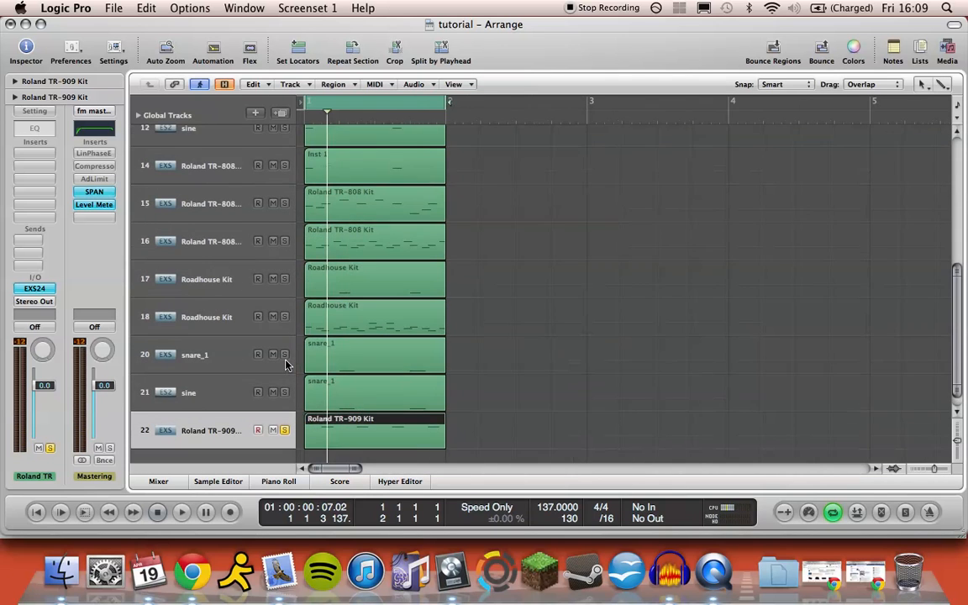
key(space)
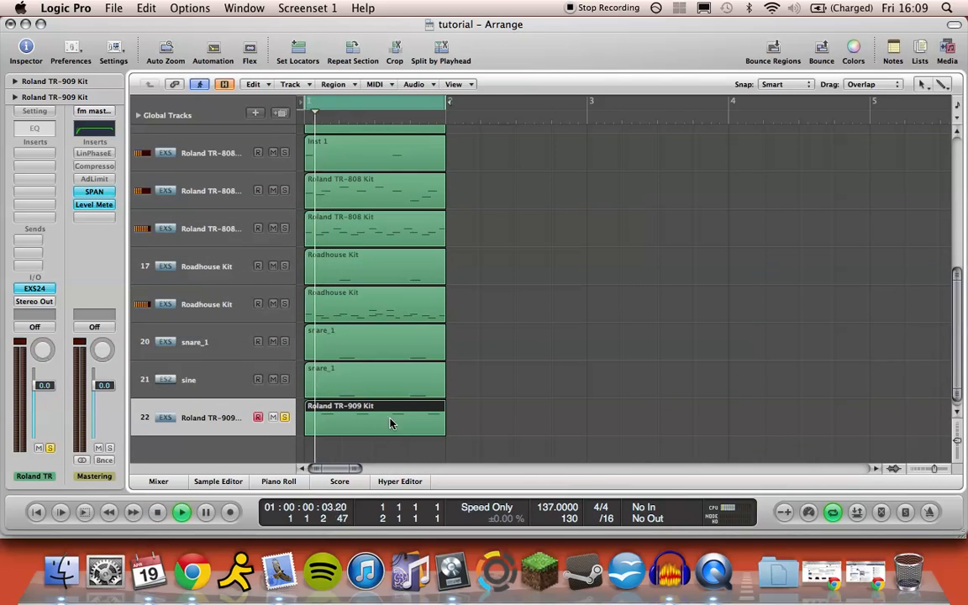
Open the TR-909 Kit sampler, pull the ENV 2 sustain down to zero and raise its decay during playback.
click(35, 288)
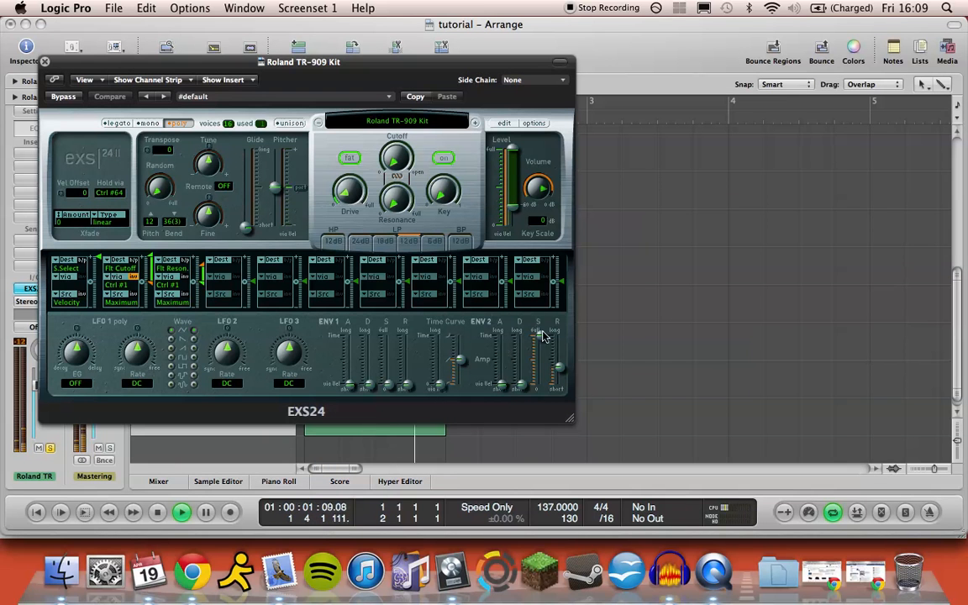
drag(543, 336, 523, 459)
drag(523, 395, 528, 370)
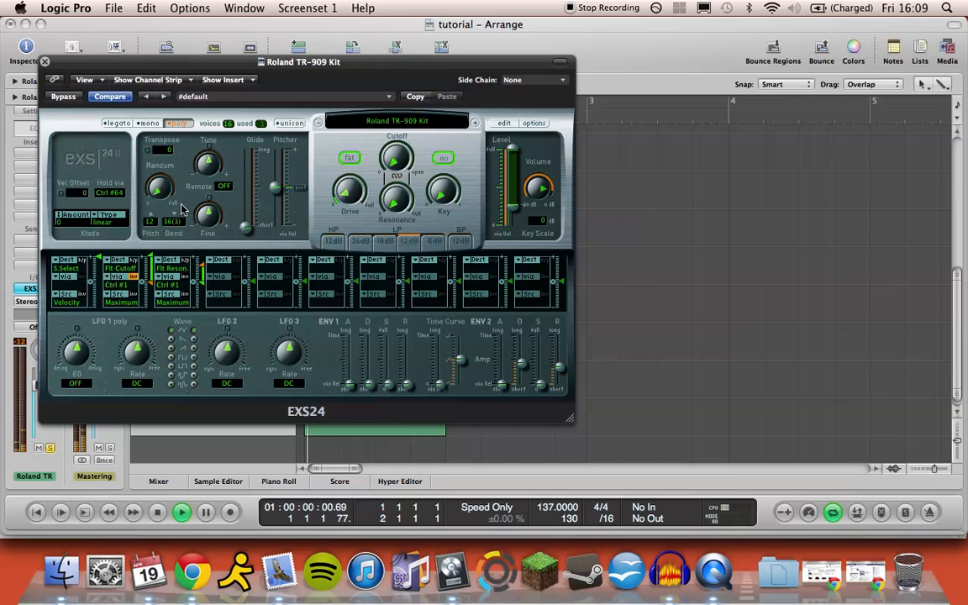
Switch the TR-909 Kit's EXS24 to mono, readjust its ENV 2 decay and stop playback.
click(24, 292)
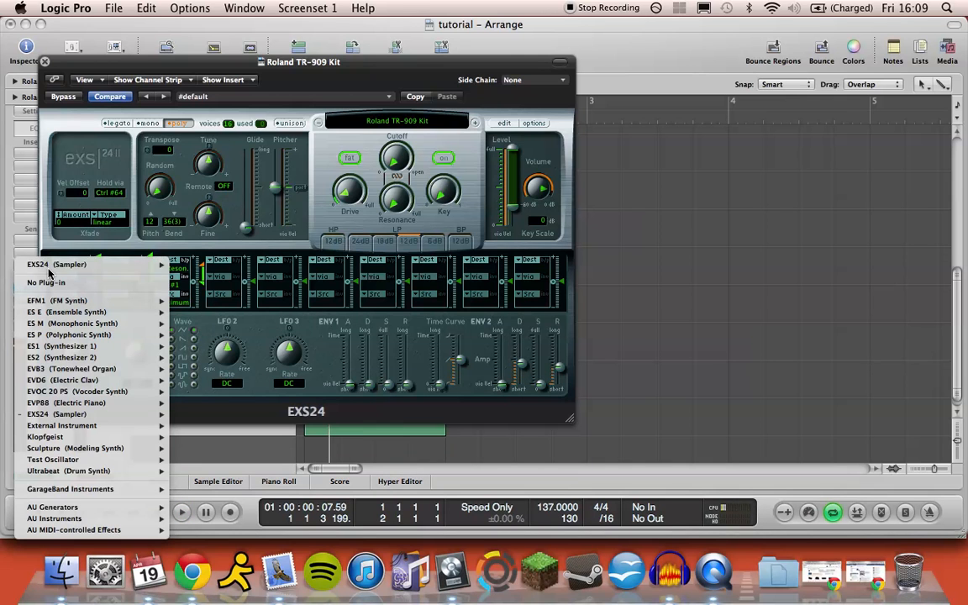
mouse_move(72, 264)
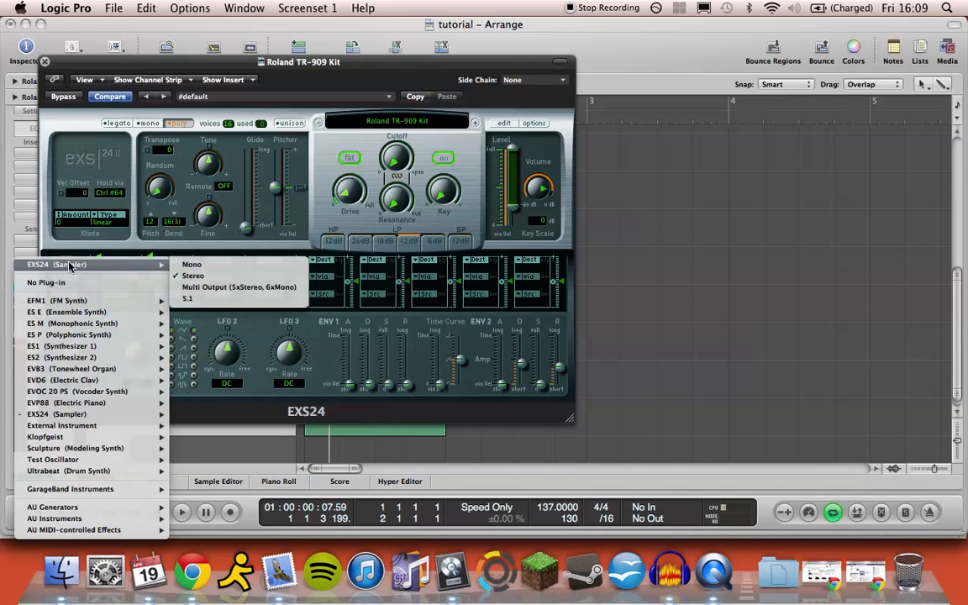
click(196, 268)
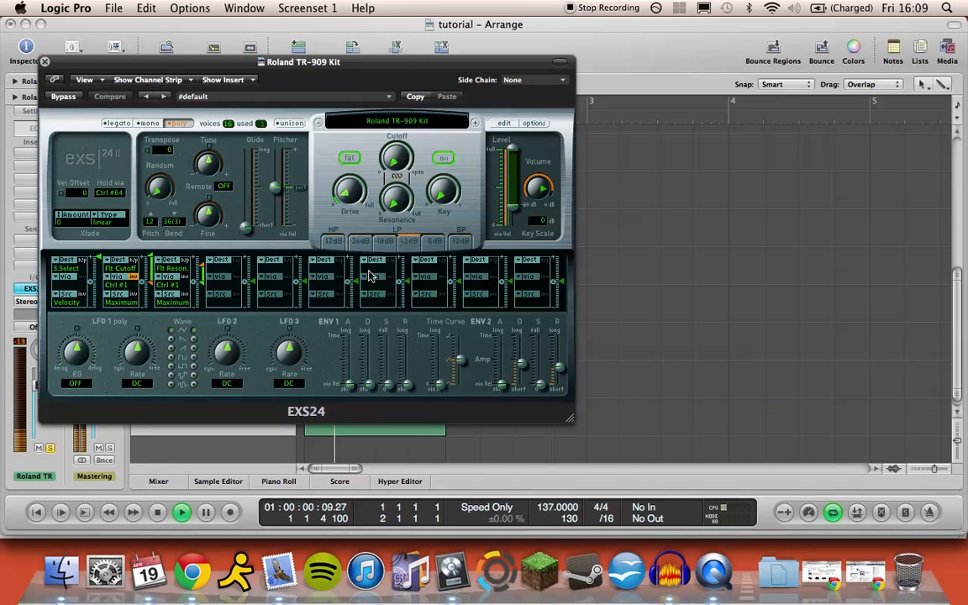
mouse_move(525, 370)
mouse_down()
mouse_move(526, 381)
mouse_move(526, 373)
mouse_up()
key(space)
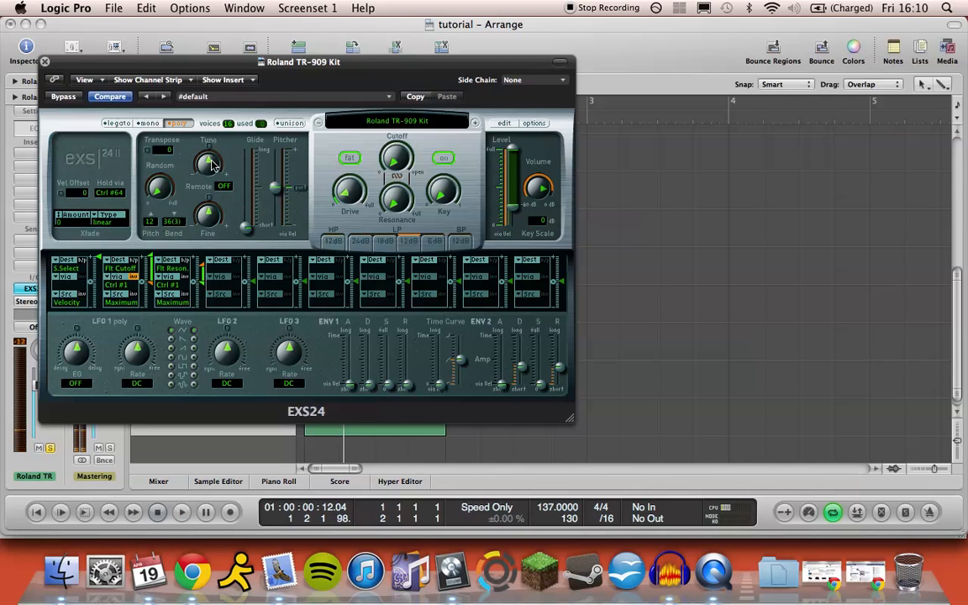
Move the sampler window clear of the track list, resume playback and set the TR-909 Kit's Tune to -1.
drag(306, 64, 307, 65)
drag(612, 79, 721, 80)
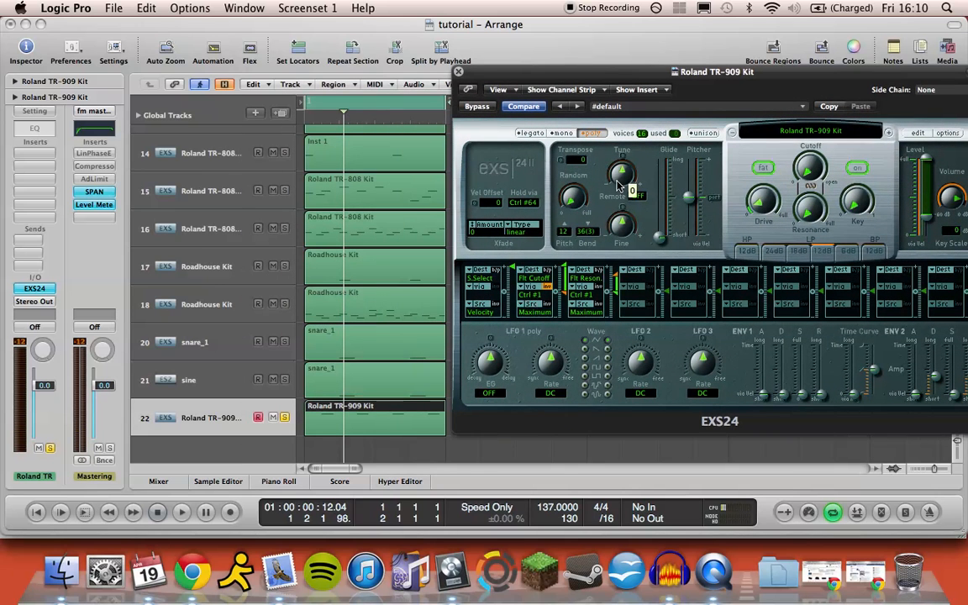
key(space)
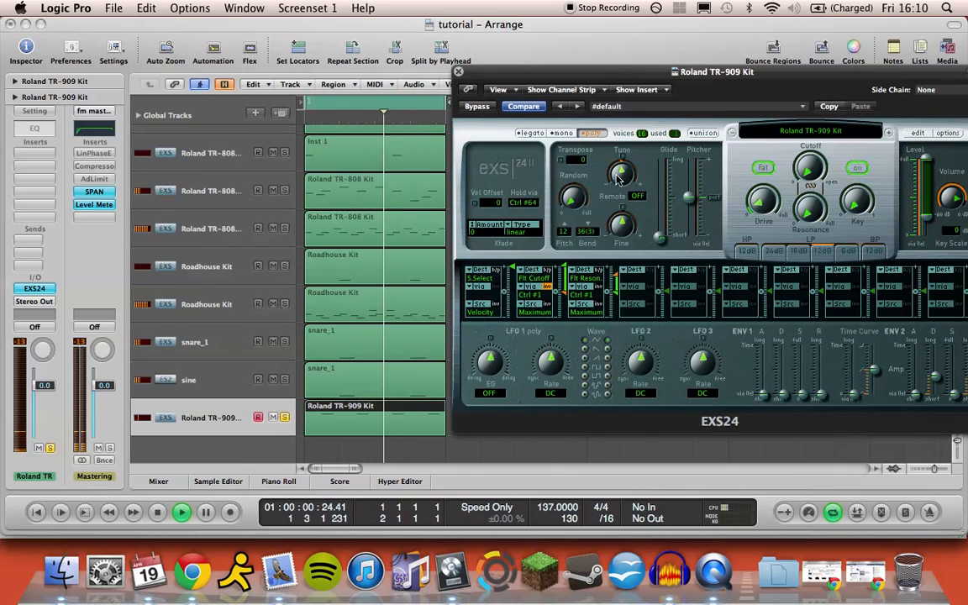
drag(623, 172, 623, 175)
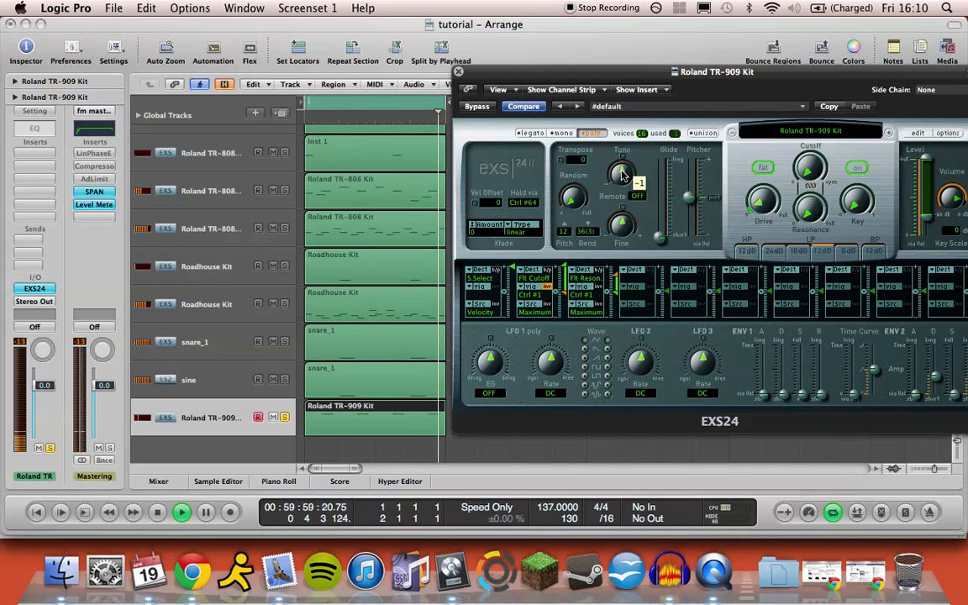
Close the TR-909 Kit's sampler, route its output to Bus 4 (Perc) and stop playback.
click(459, 72)
click(40, 301)
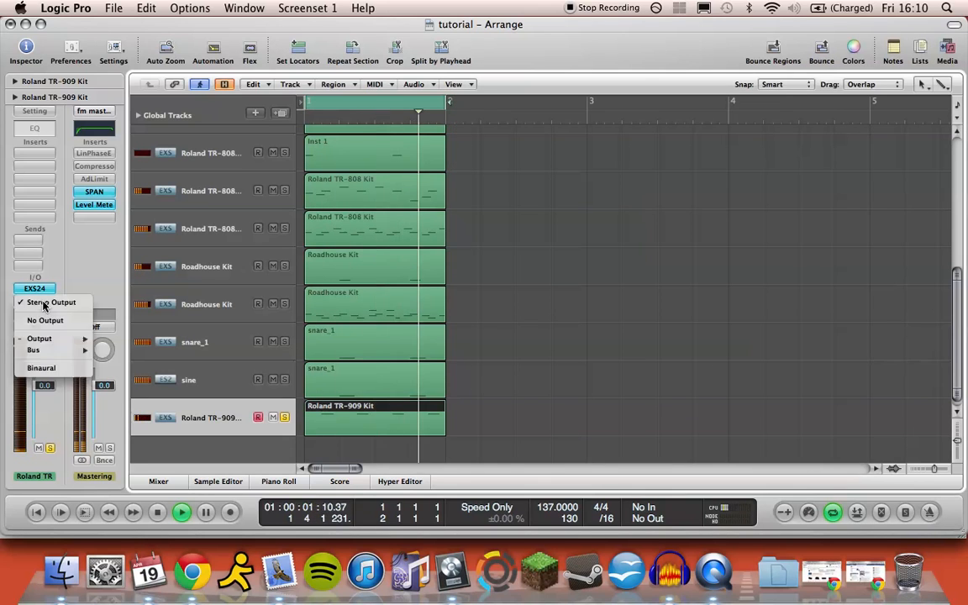
mouse_move(58, 353)
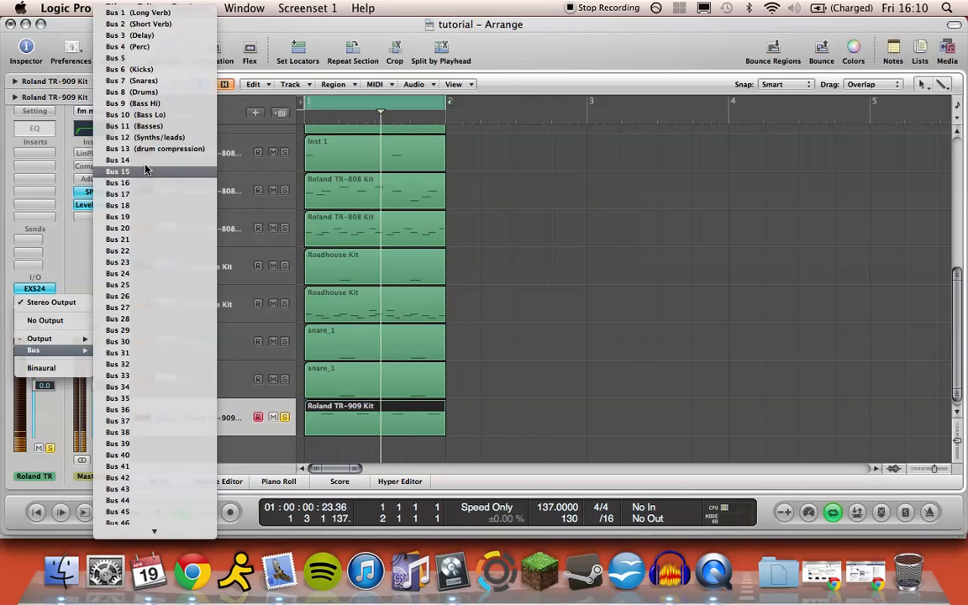
click(157, 52)
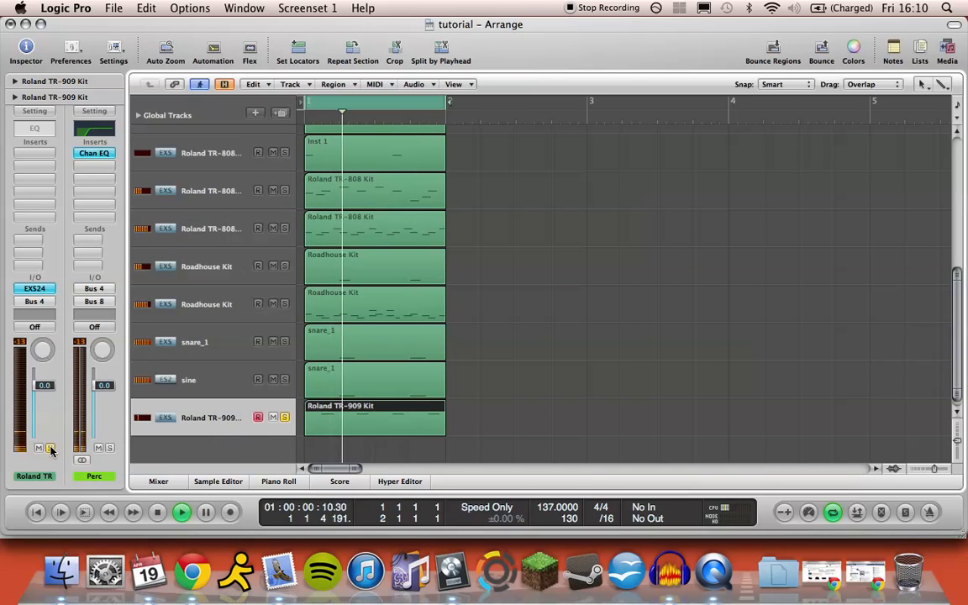
key(space)
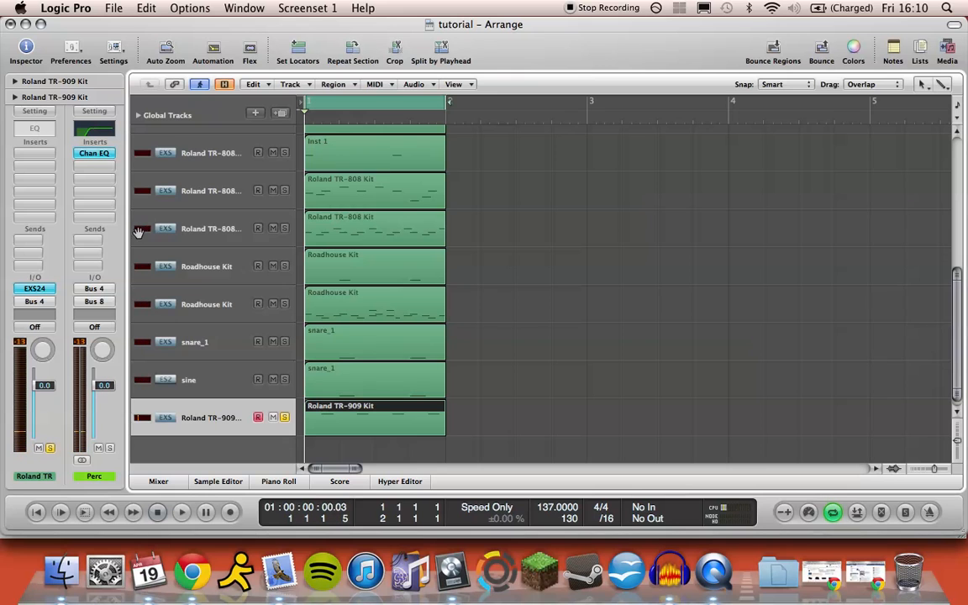
Raise the low-cut frequency in the Perc bus's Channel EQ to 295 Hz, resume playback and close the EQ.
double_click(102, 154)
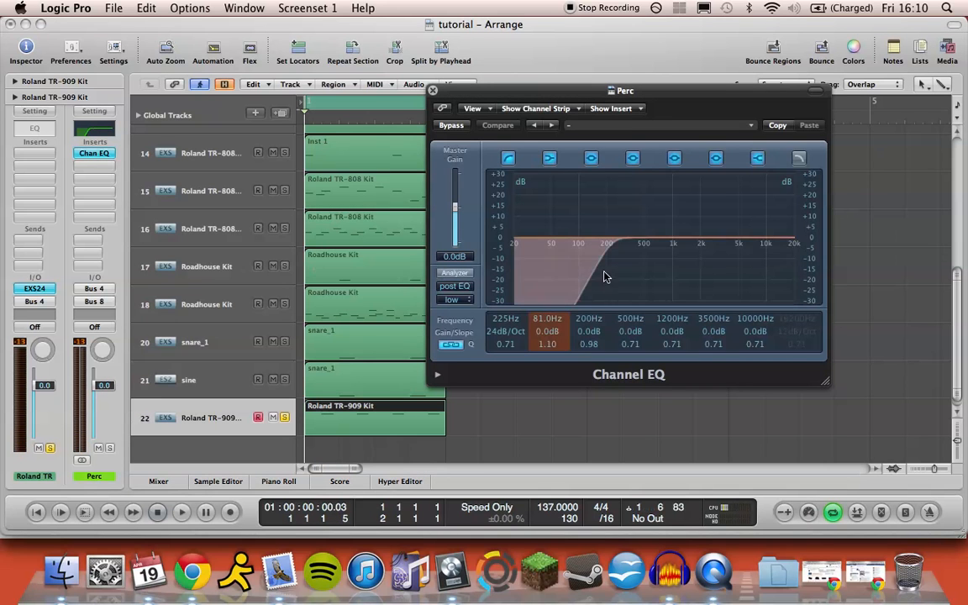
drag(629, 277, 640, 277)
key(space)
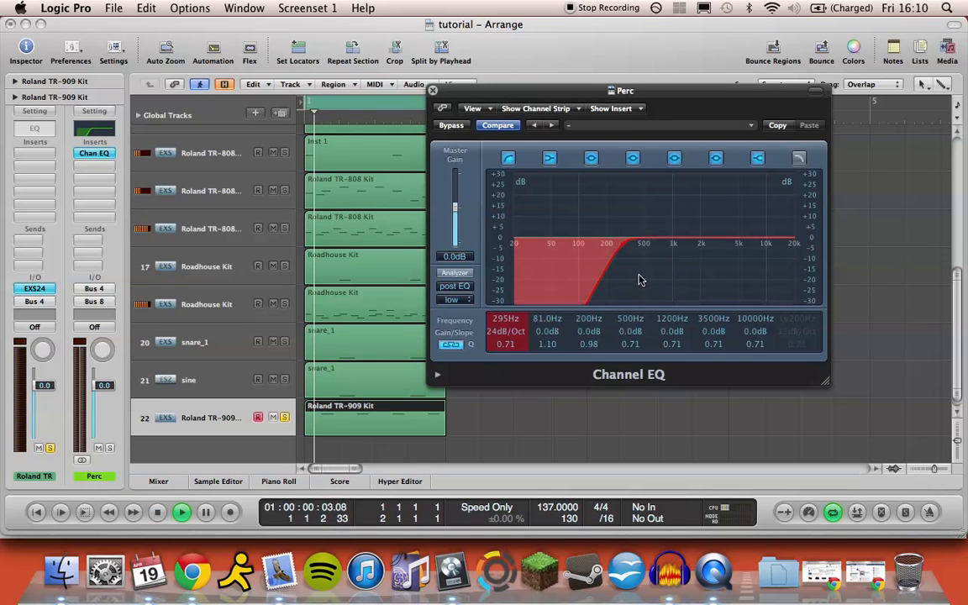
click(433, 91)
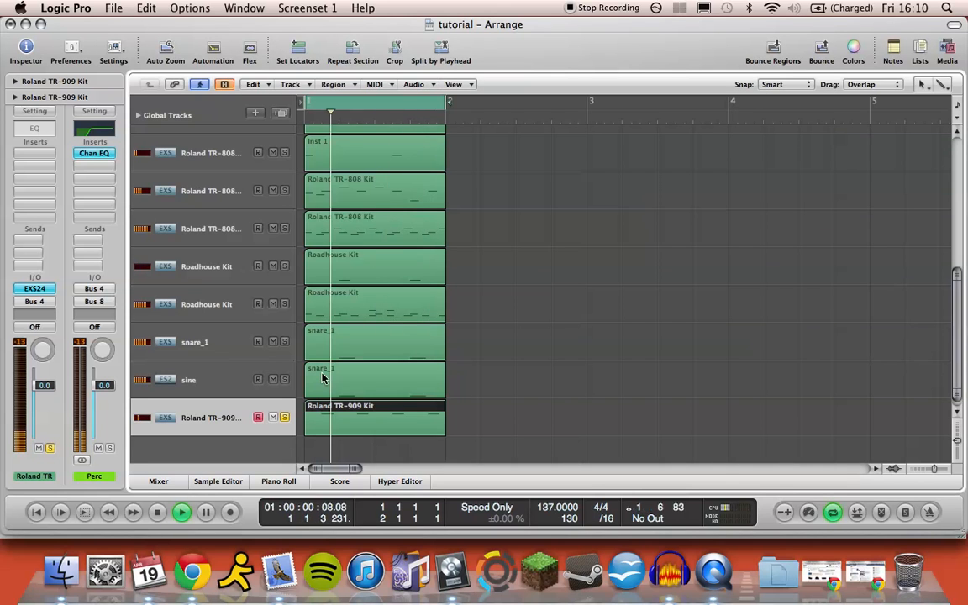
Unsolo the Roland TR-909 Kit track and lower its volume to -3.3 dB while the full loop plays.
key(ctrl+Up)
key(ctrl+Left)
key(ctrl+Left)
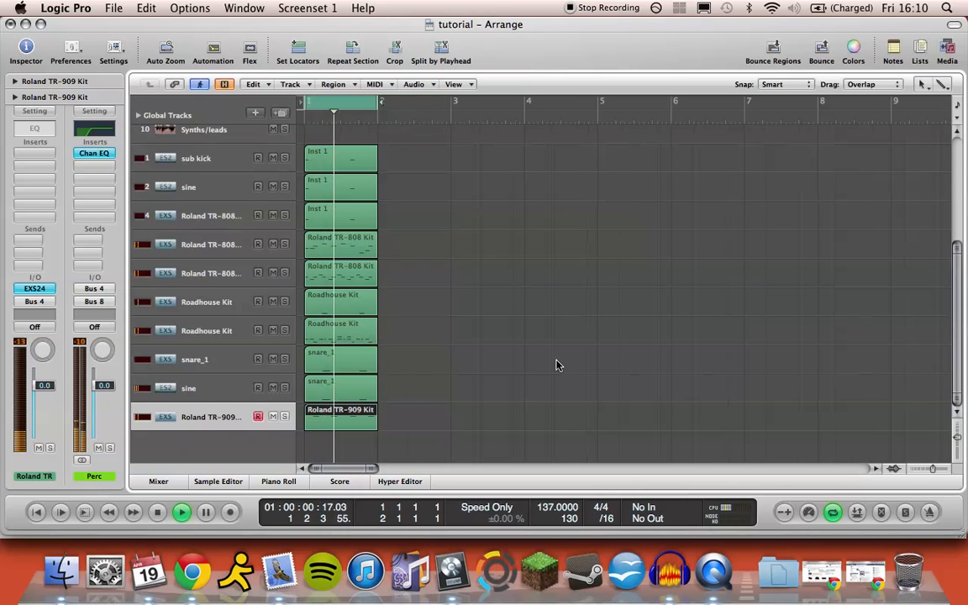
key(ctrl+Up)
key(ctrl+Right)
key(ctrl+Right)
key(ctrl+Right)
drag(44, 386, 43, 413)
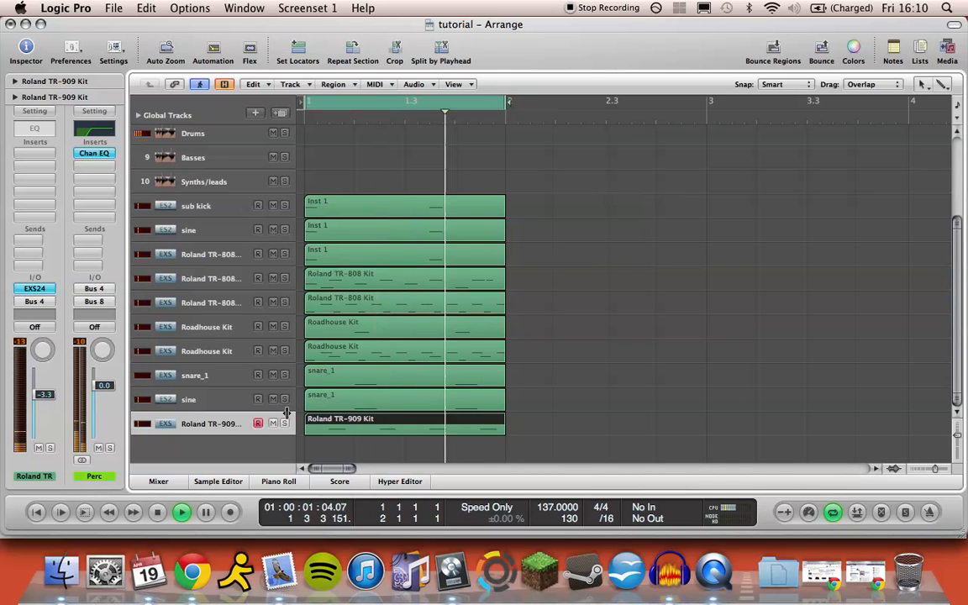
Select the sine track of the snare layers, listen to the full loop and stop playback.
click(209, 400)
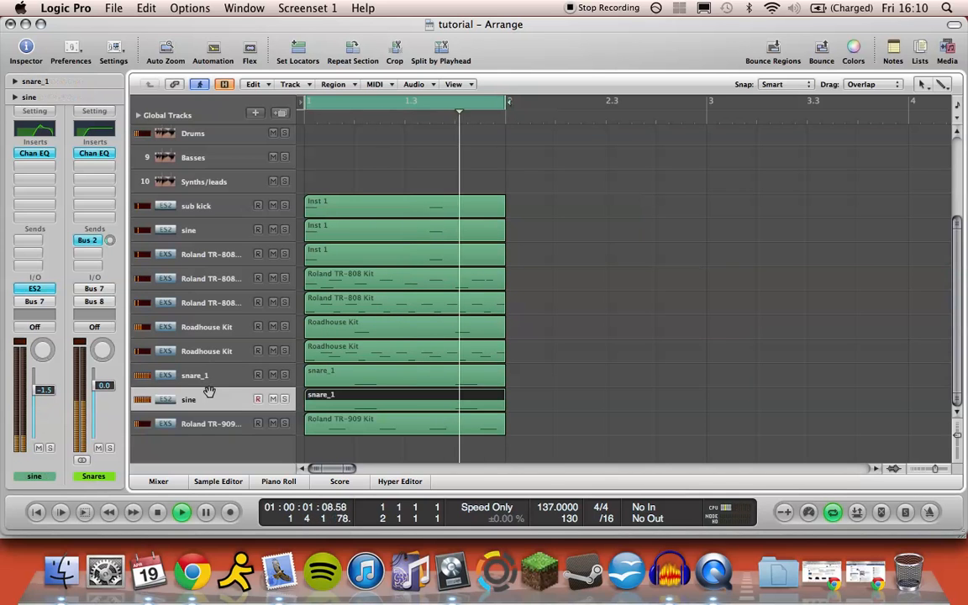
key(ctrl+Up)
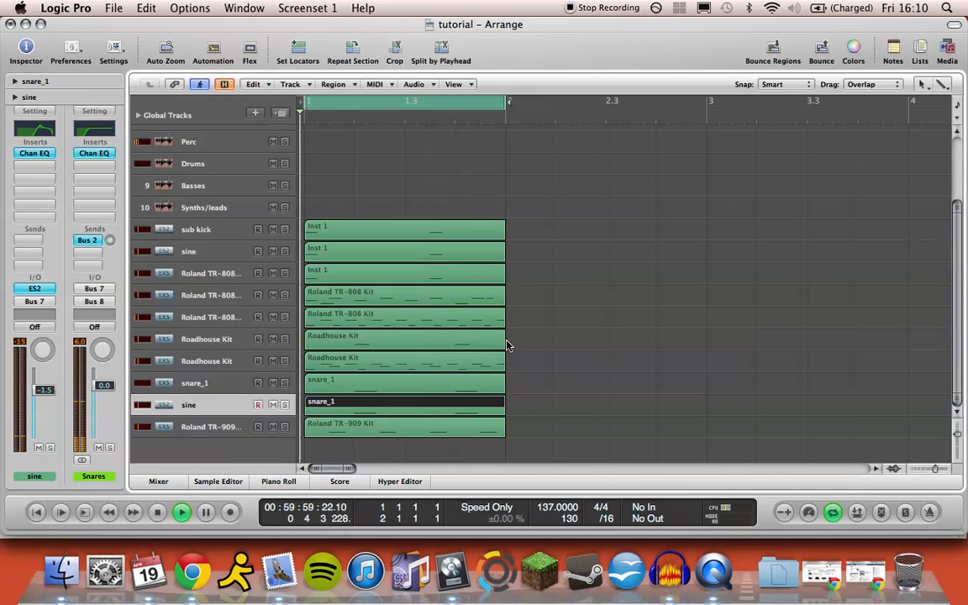
key(space)
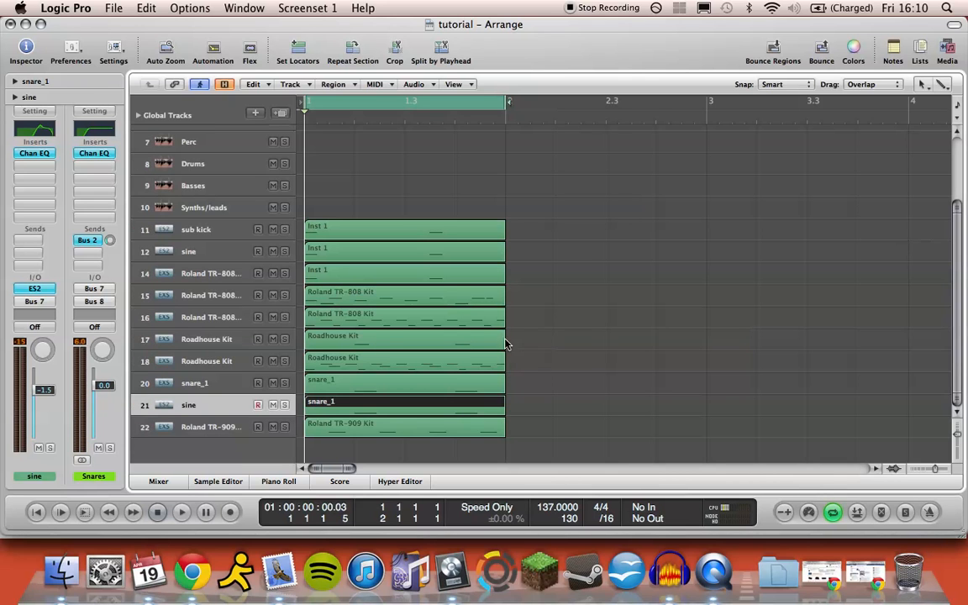
scroll(506, 344, up, 3)
scroll(506, 344, down, 5)
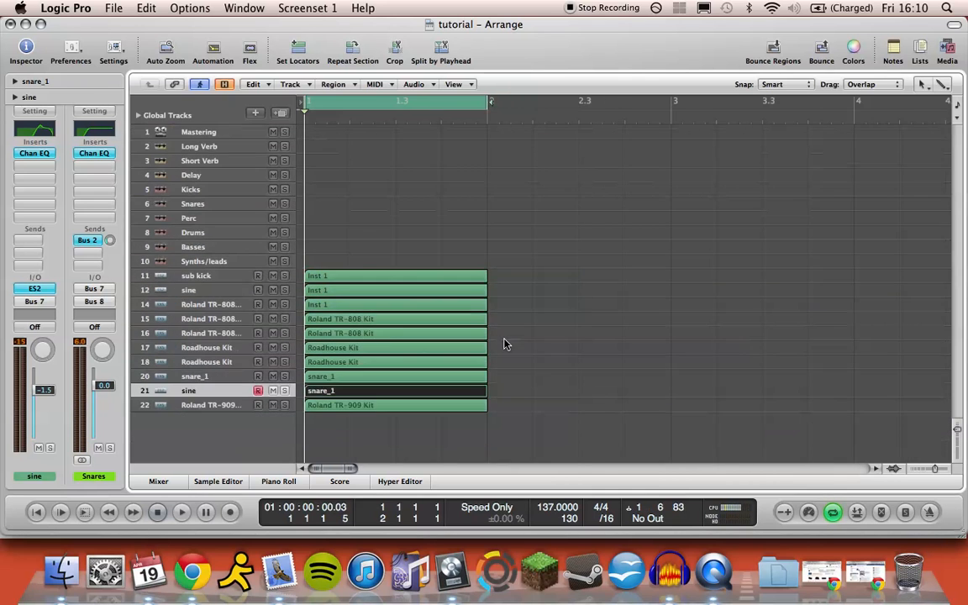
scroll(505, 344, up, 5)
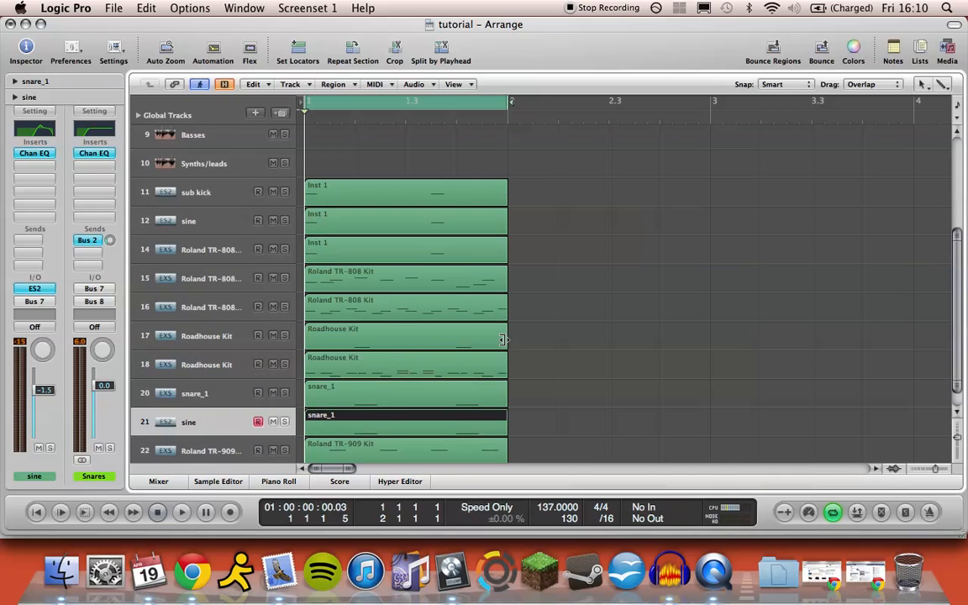
scroll(503, 339, up, 3)
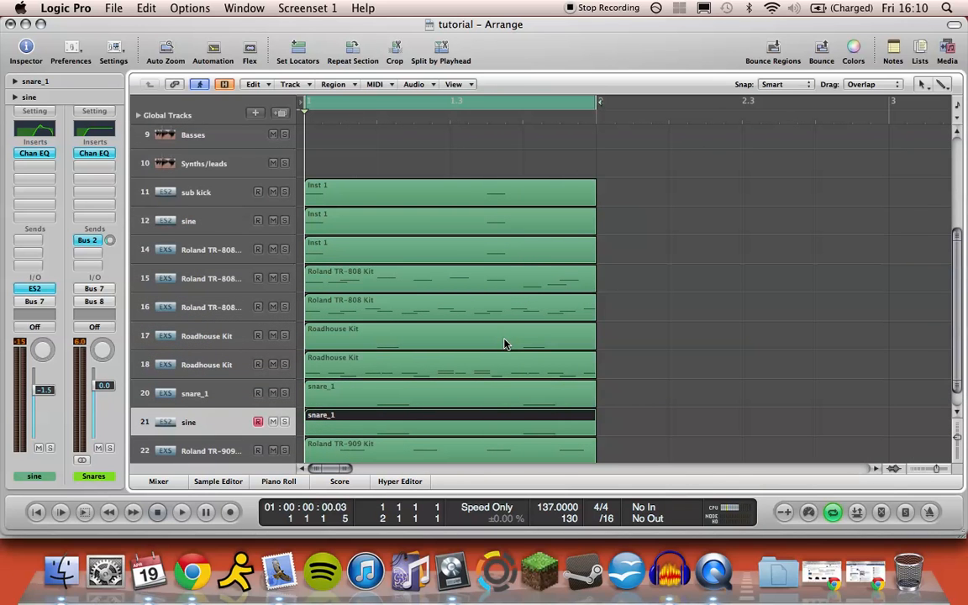
scroll(504, 344, down, 1)
scroll(504, 344, down, 2)
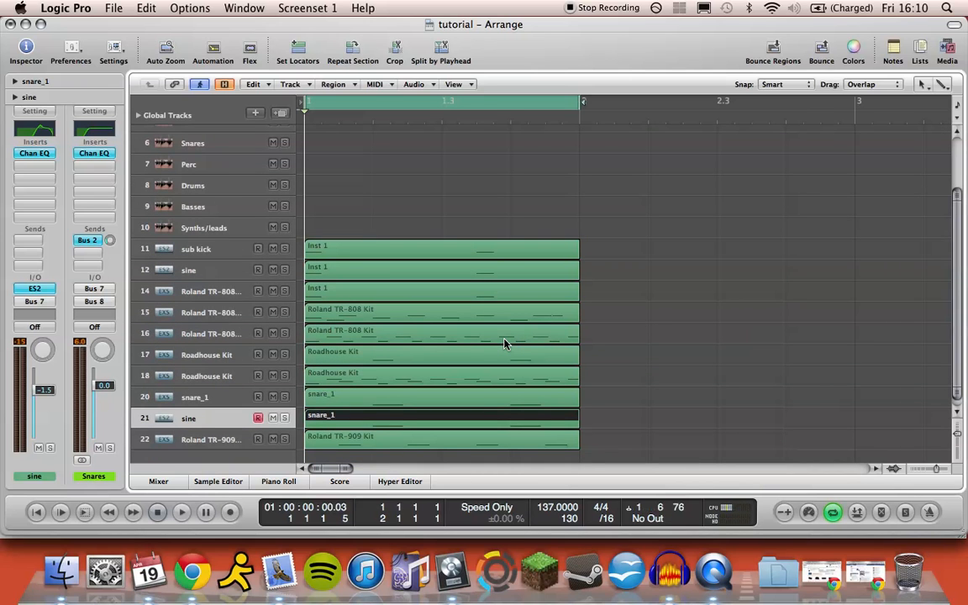
scroll(506, 344, down, 2)
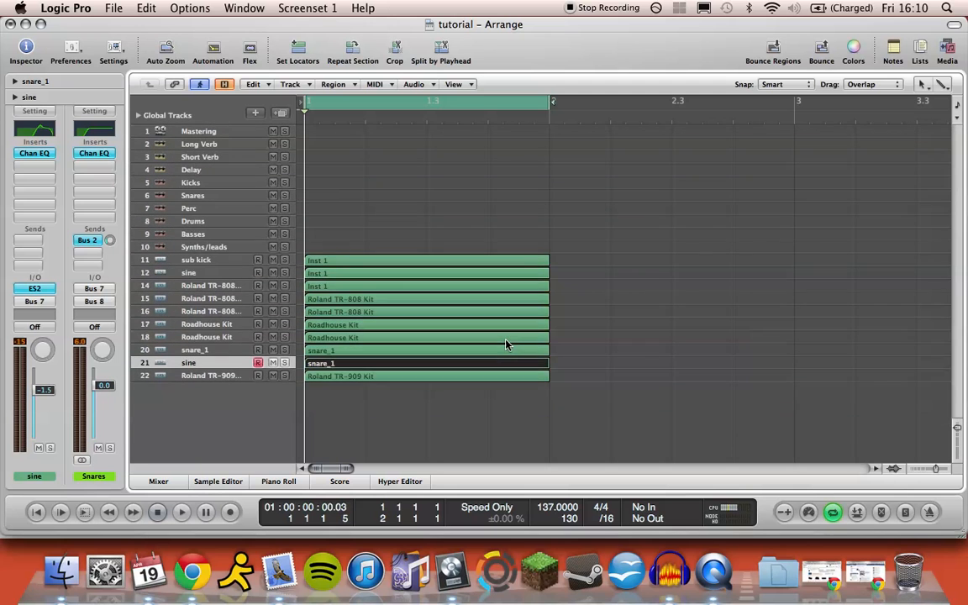
scroll(507, 344, up, 4)
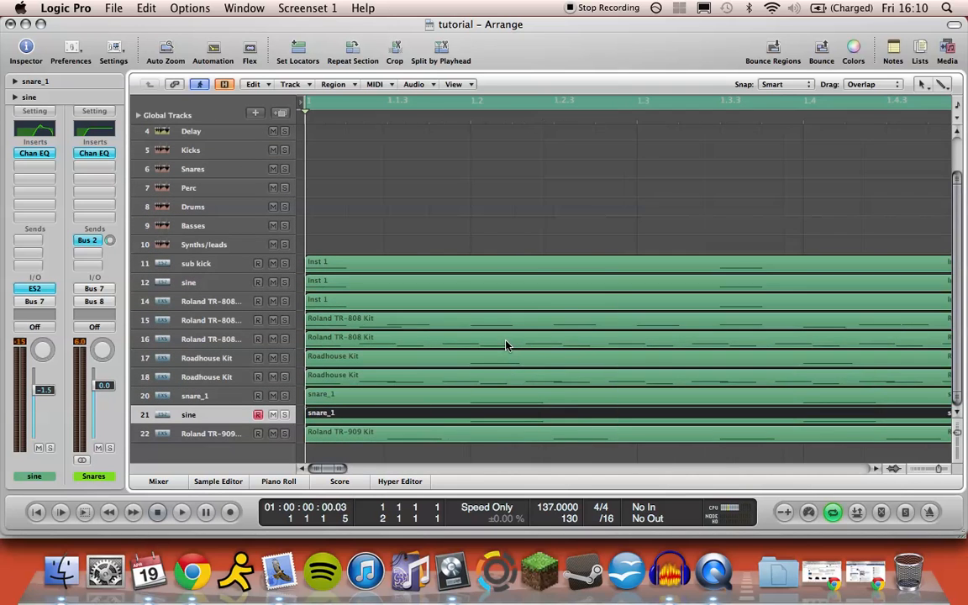
scroll(506, 344, down, 2)
Play the complete drum loop twice, stopping playback after each listen.
key(space)
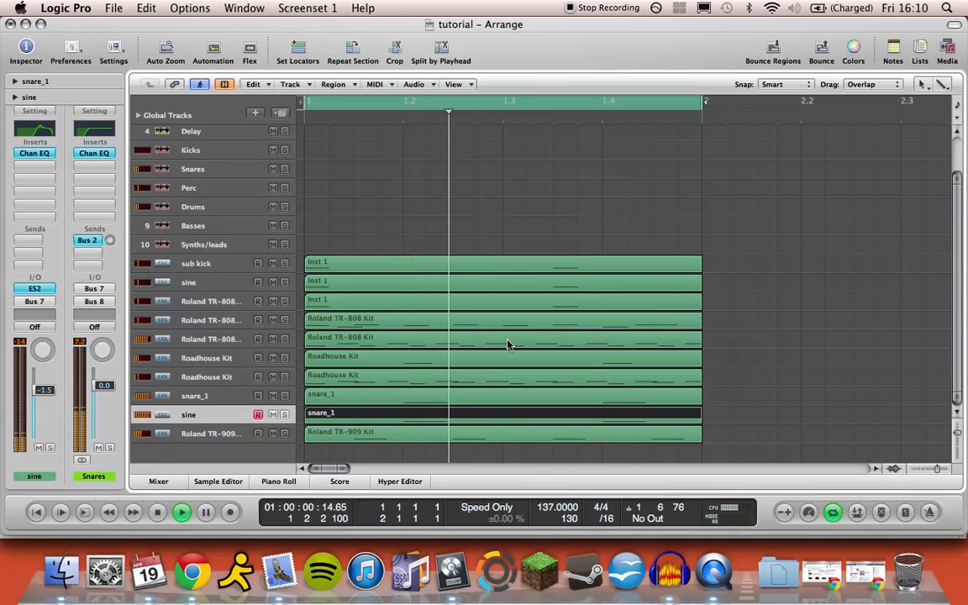
scroll(506, 343, down, 3)
scroll(506, 344, up, 2)
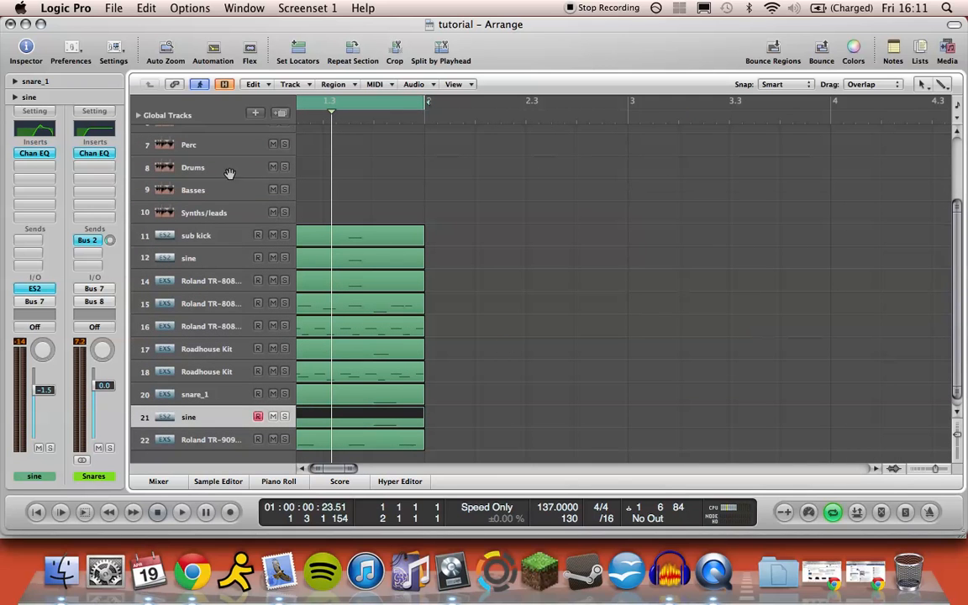
scroll(447, 259, up, 4)
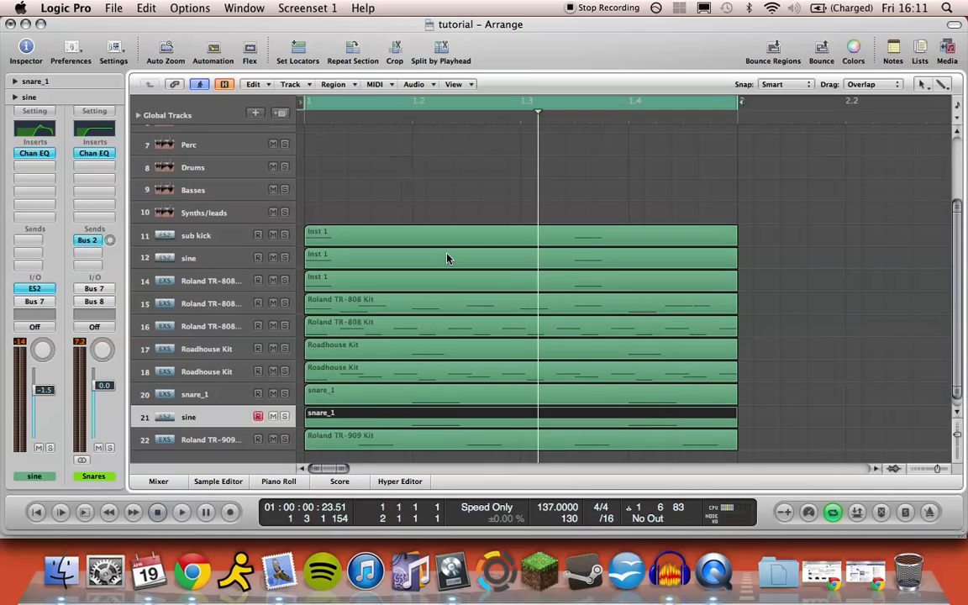
scroll(447, 259, down, 1)
scroll(447, 259, down, 3)
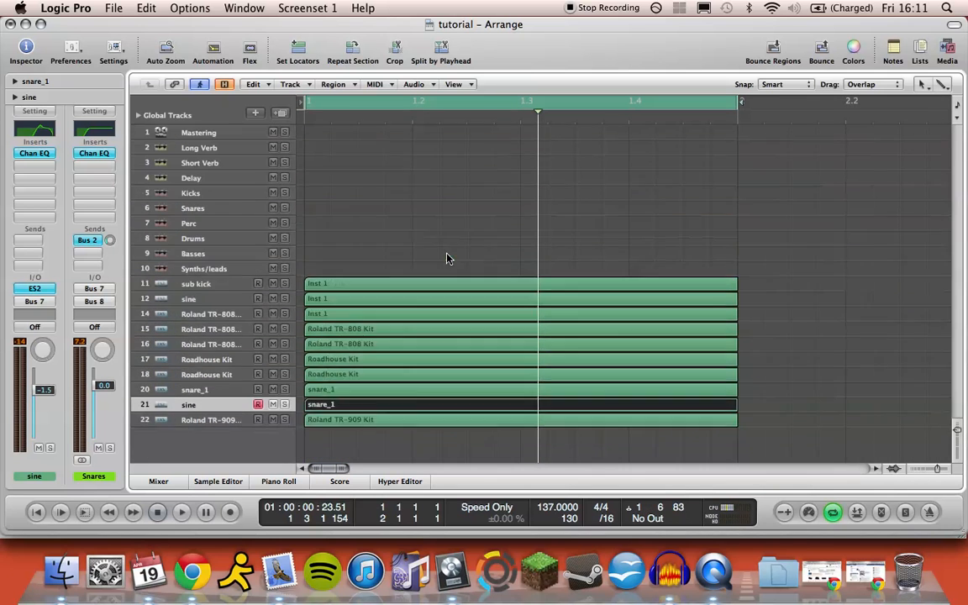
scroll(448, 259, down, 2)
scroll(447, 259, up, 3)
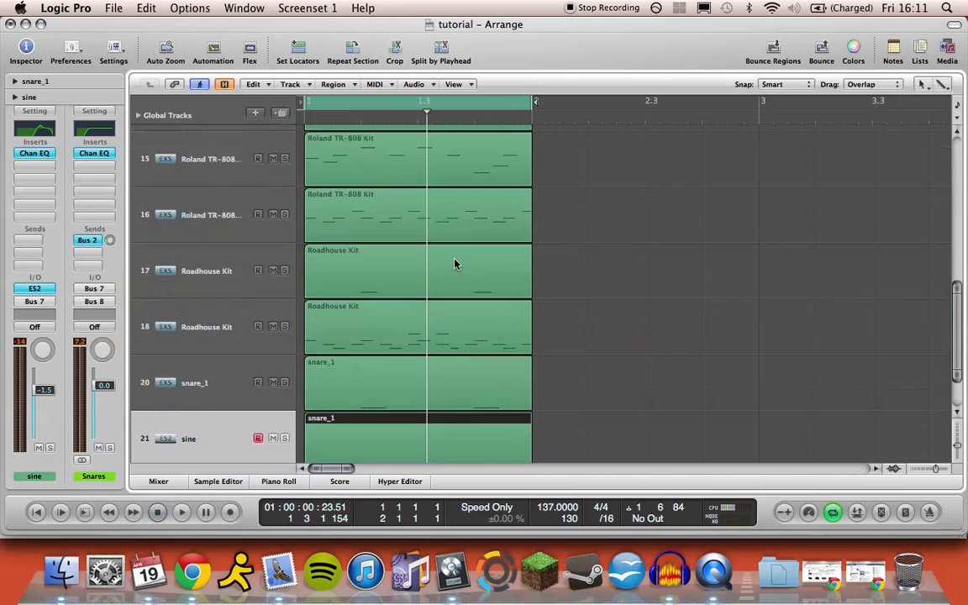
scroll(454, 264, down, 1)
scroll(454, 264, down, 3)
scroll(454, 264, up, 2)
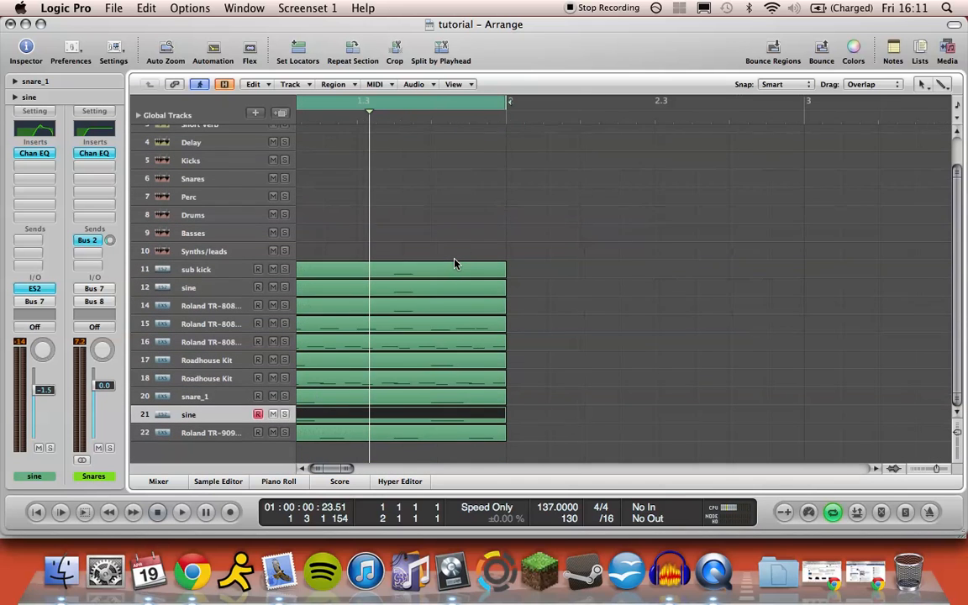
key(space)
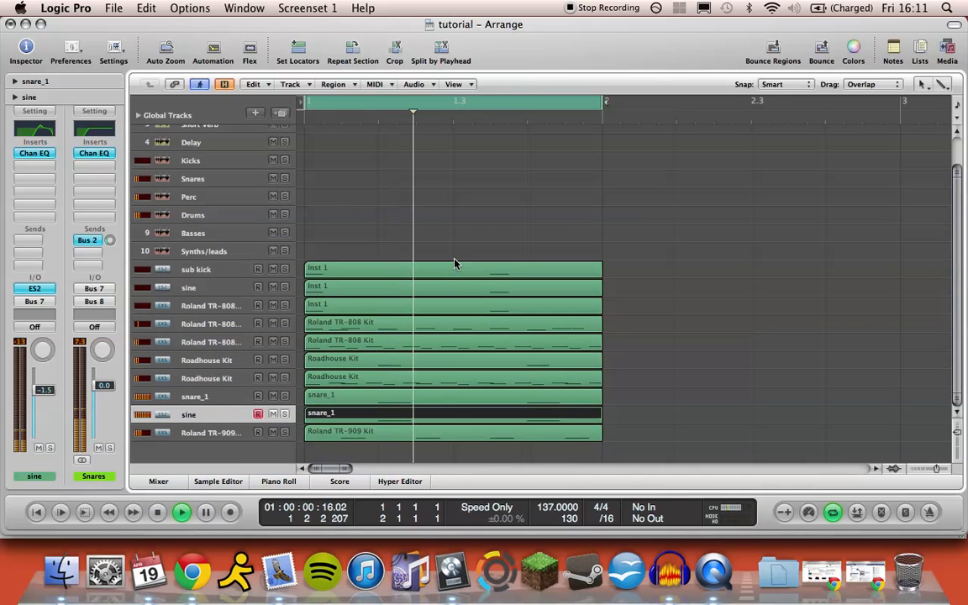
key(space)
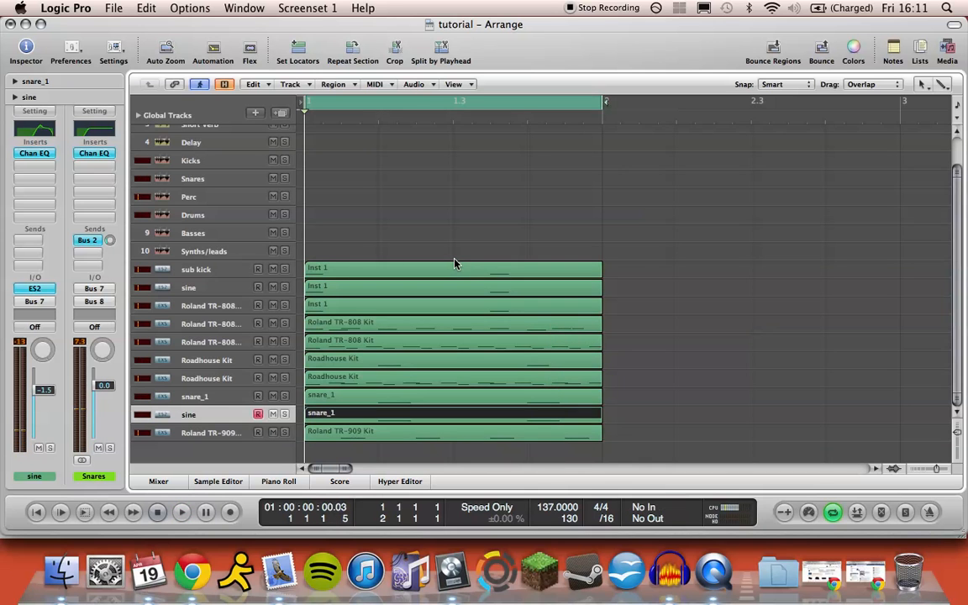
key(ctrl+Left)
key(ctrl+Down)
key(ctrl+Down)
key(ctrl+Down)
key(ctrl+Down)
key(ctrl+Down)
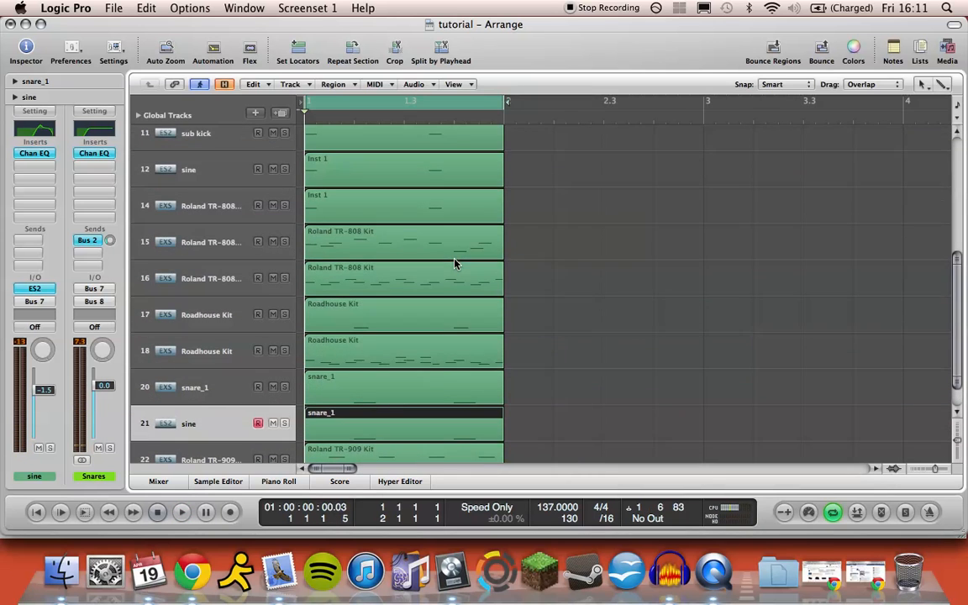
key(ctrl+Up)
key(ctrl+Up)
key(ctrl+Right)
key(ctrl+Right)
key(ctrl+Right)
key(ctrl+Up)
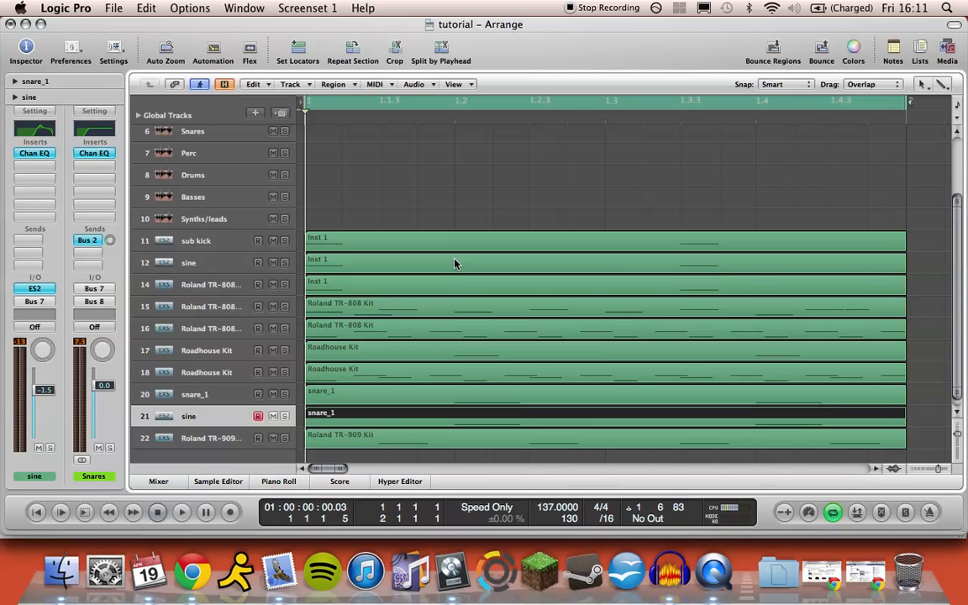
key(ctrl+Left)
key(ctrl+Down)
key(ctrl+Left)
key(ctrl+Up)
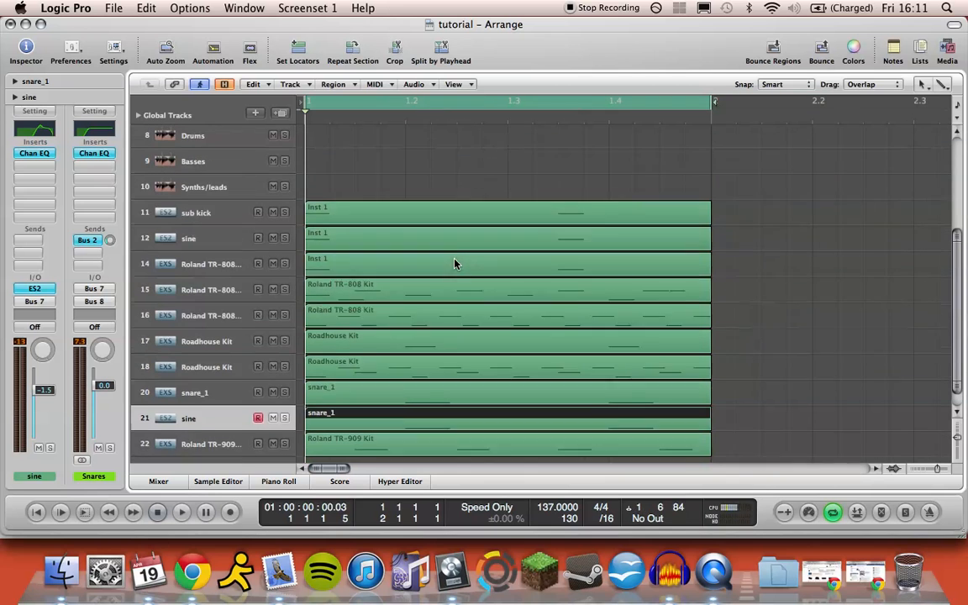
key(ctrl+Up)
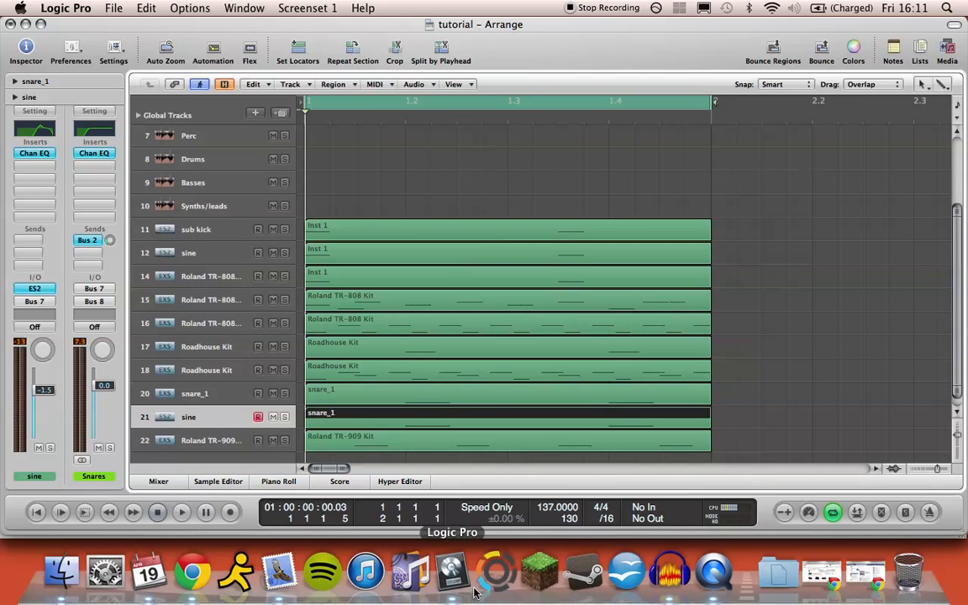
Switch to Audacity and stop the audio recording.
click(669, 572)
key(space)
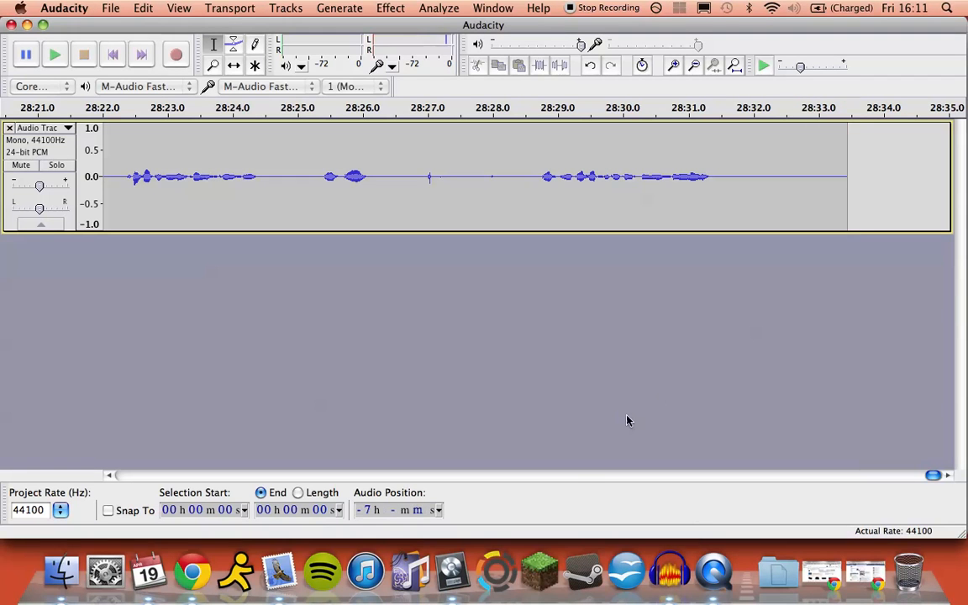